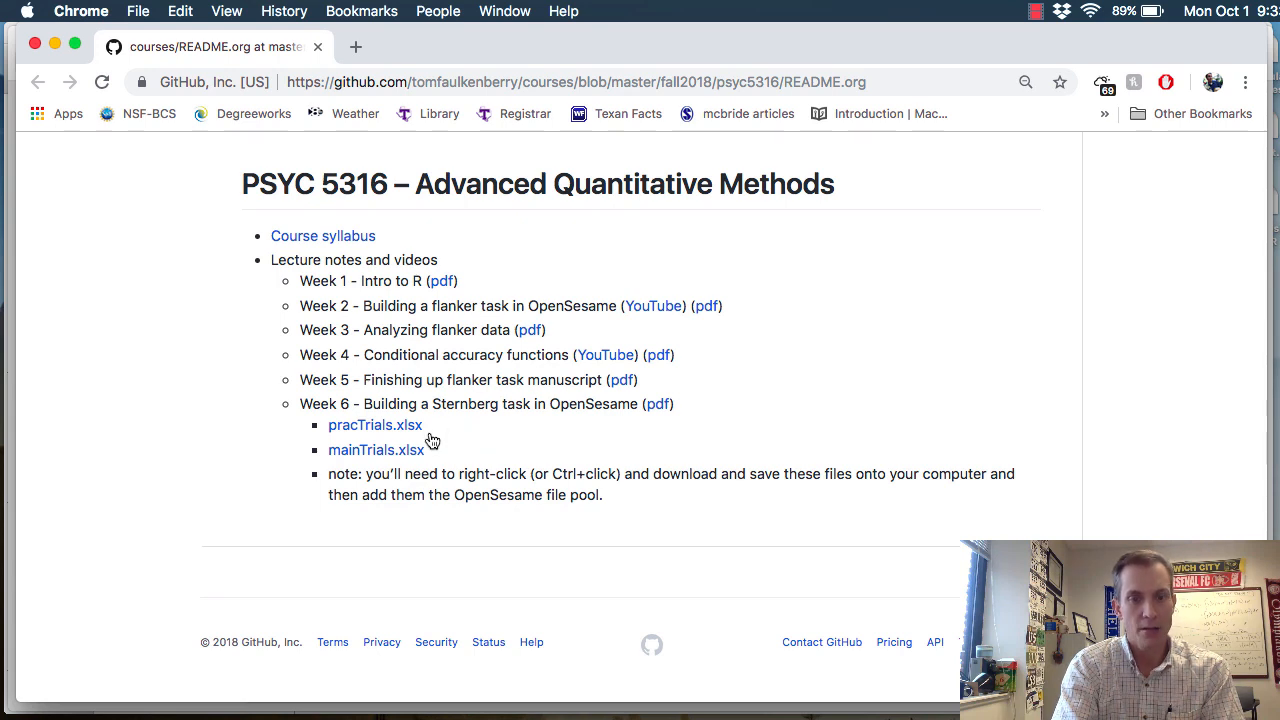
right_click(408, 429)
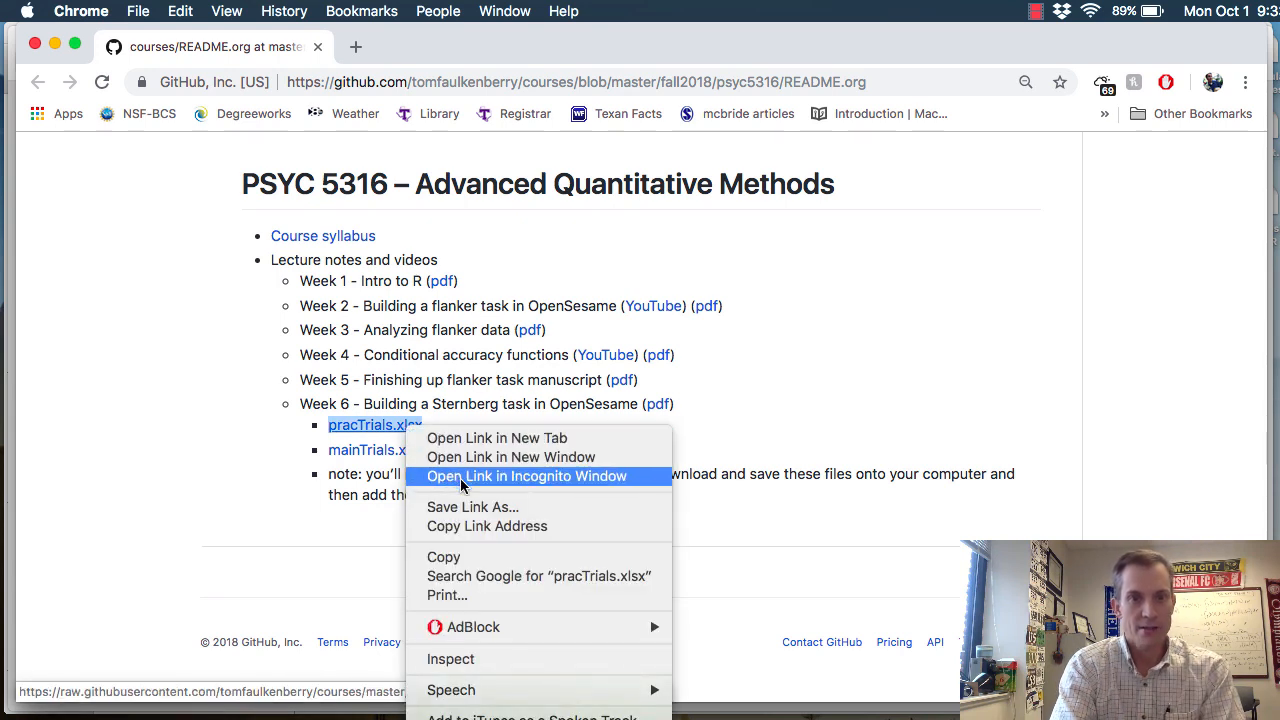
click(465, 507)
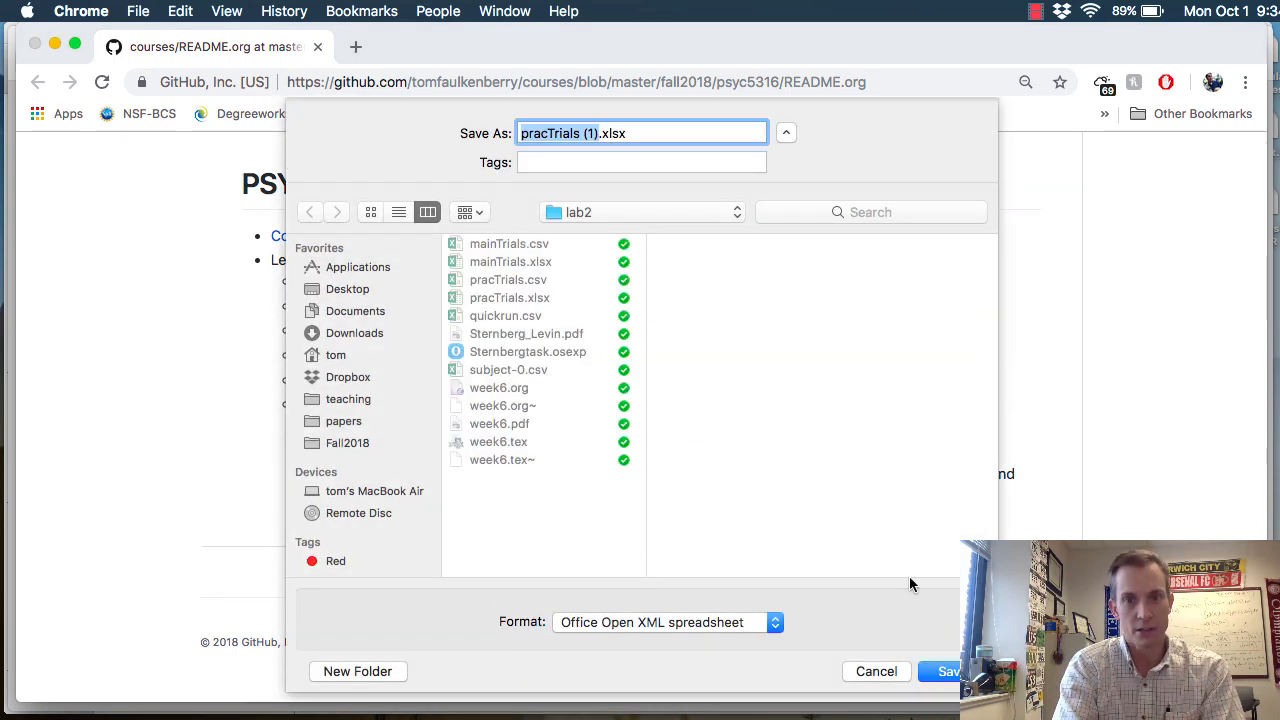
click(875, 672)
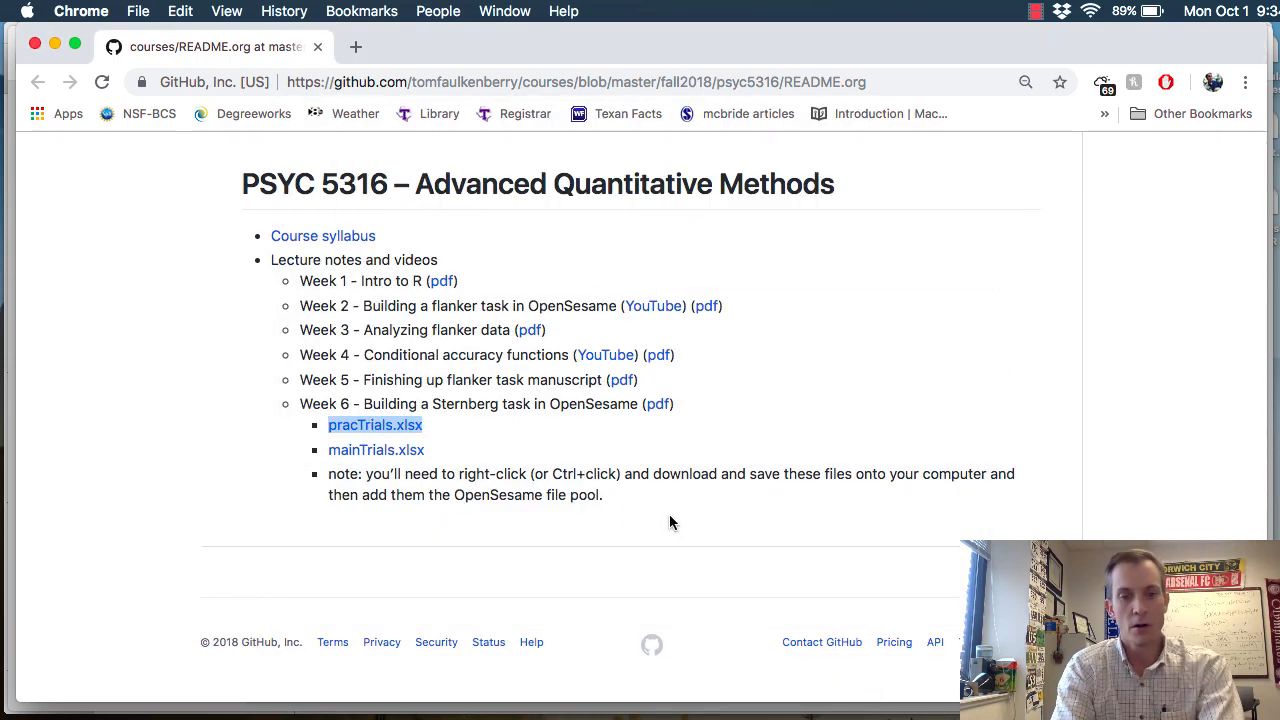
Switch from the course web page to the new experiment in OpenSesame
key(super+Tab)
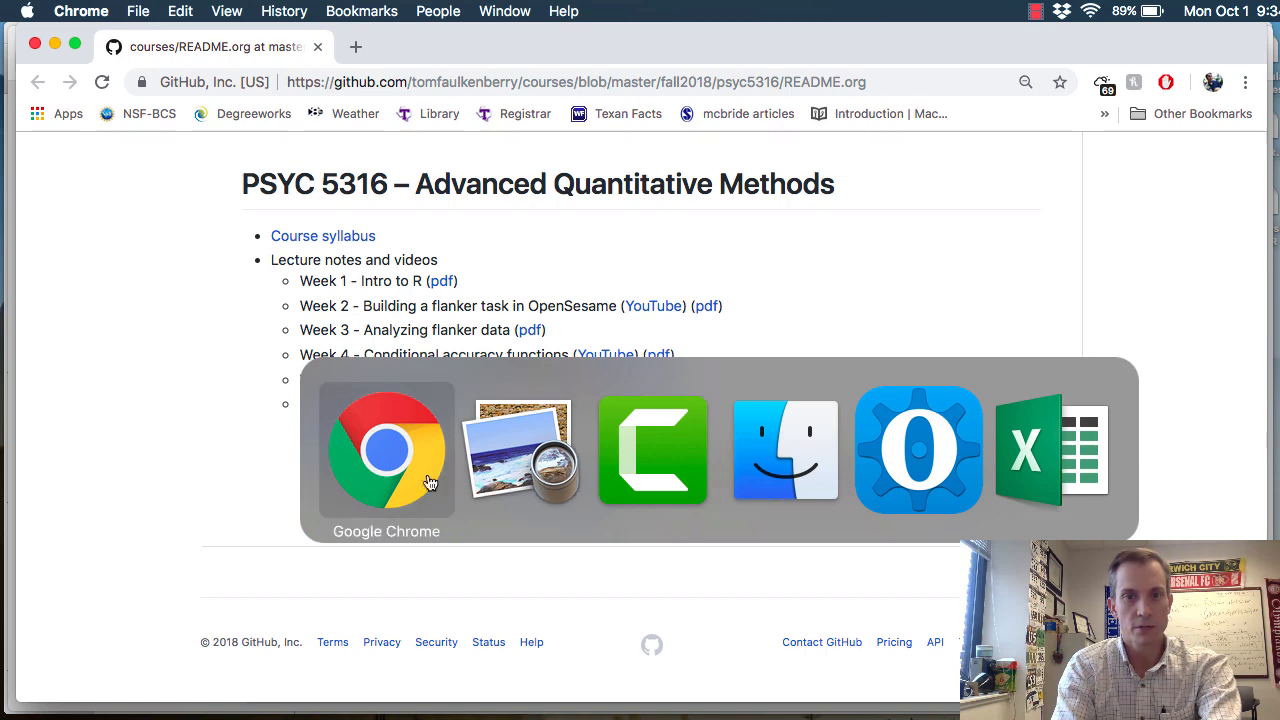
key(Escape)
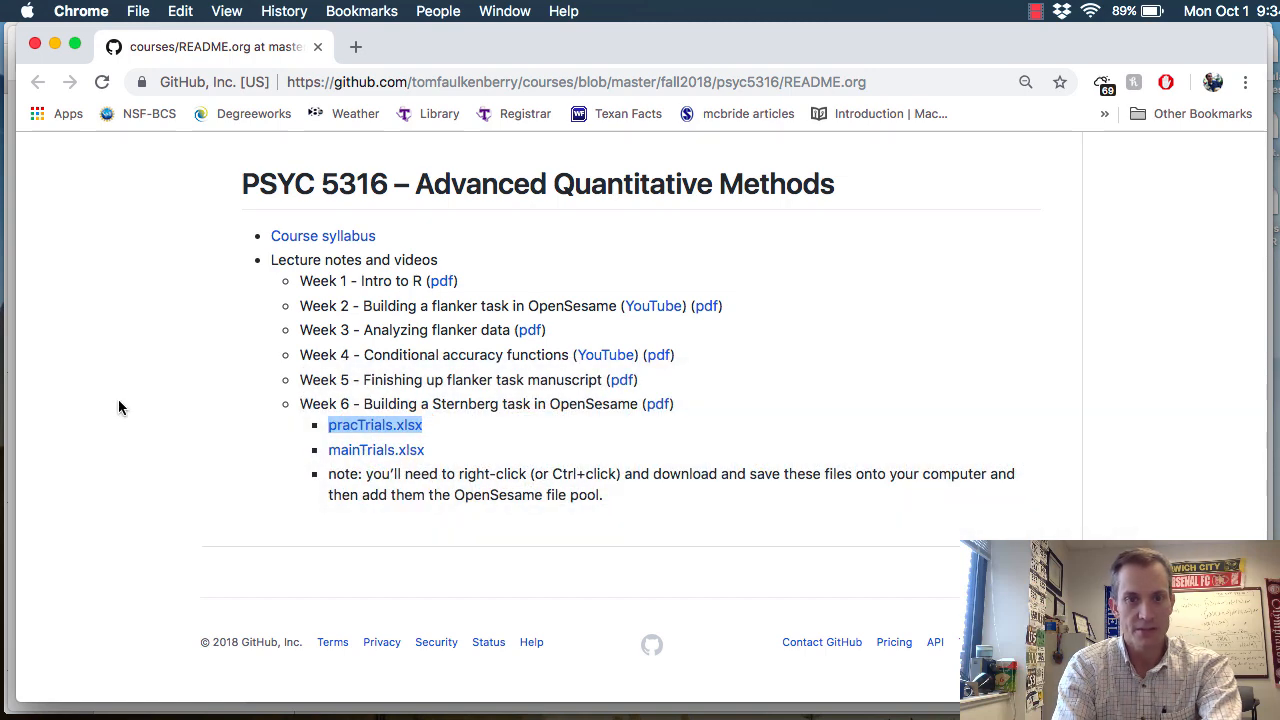
mouse_move(5, 485)
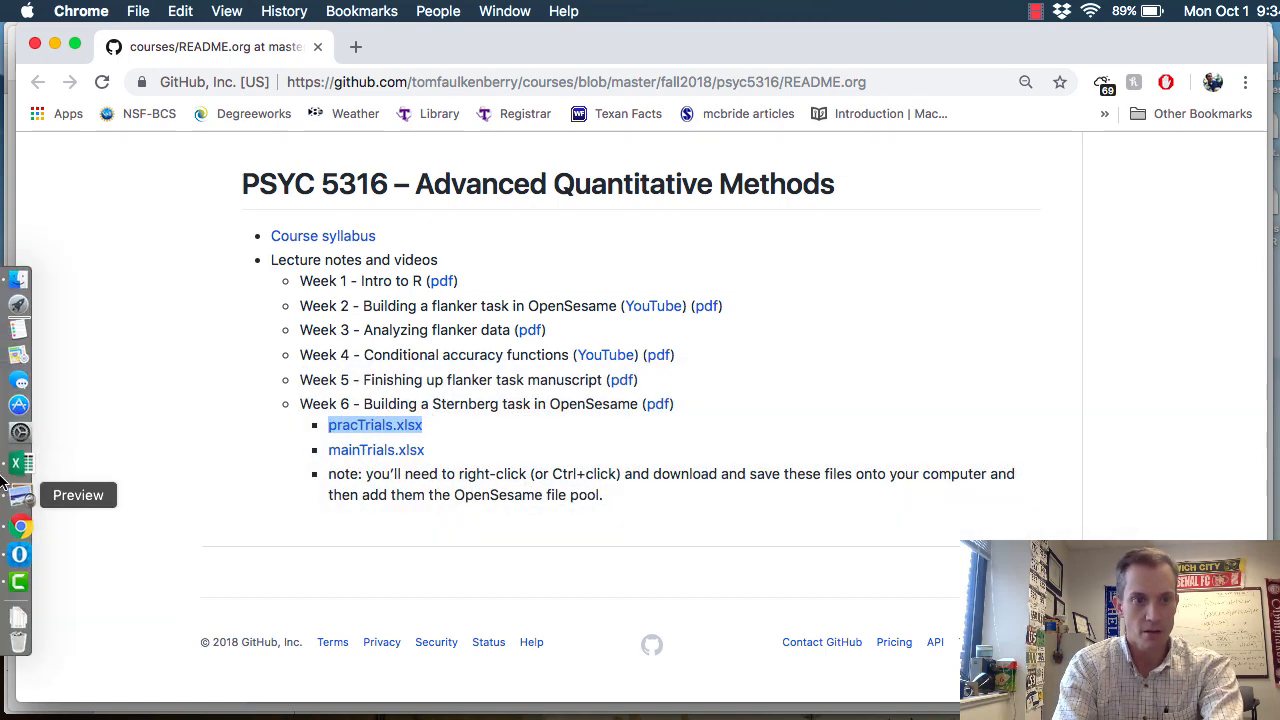
click(20, 543)
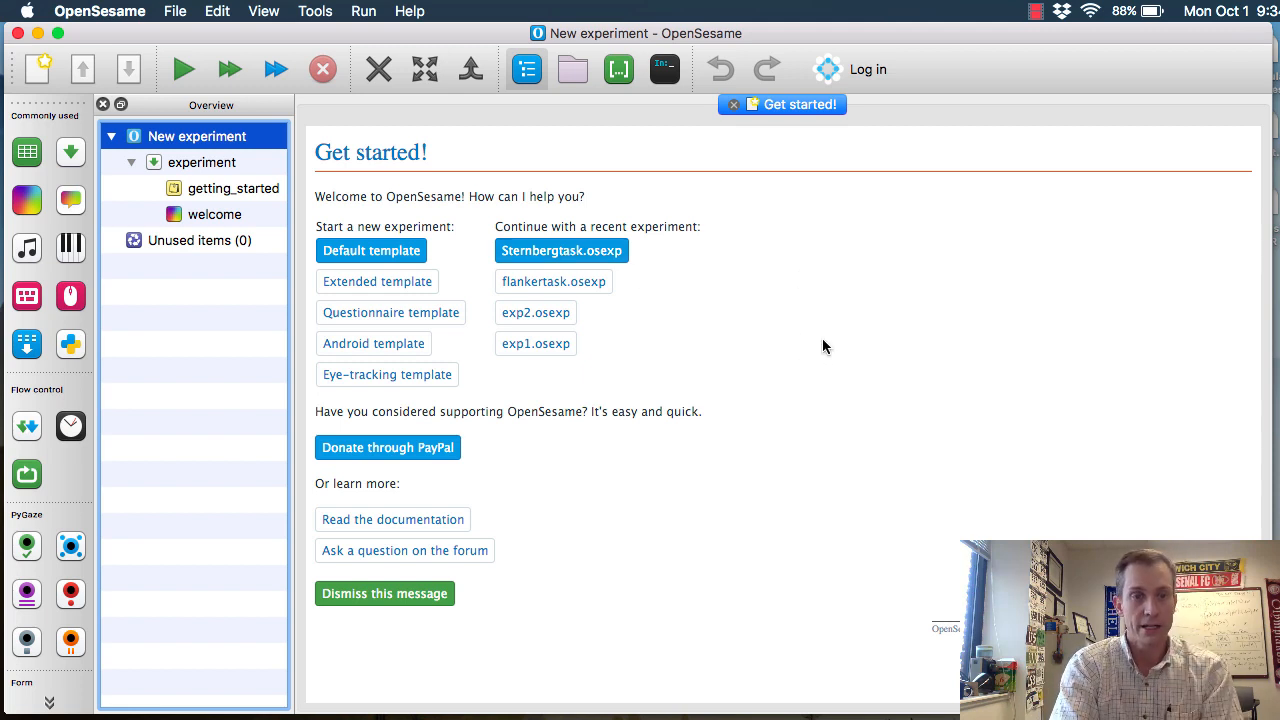
Permanently delete all linked copies of the getting_started and welcome items from the experiment sequence
right_click(222, 194)
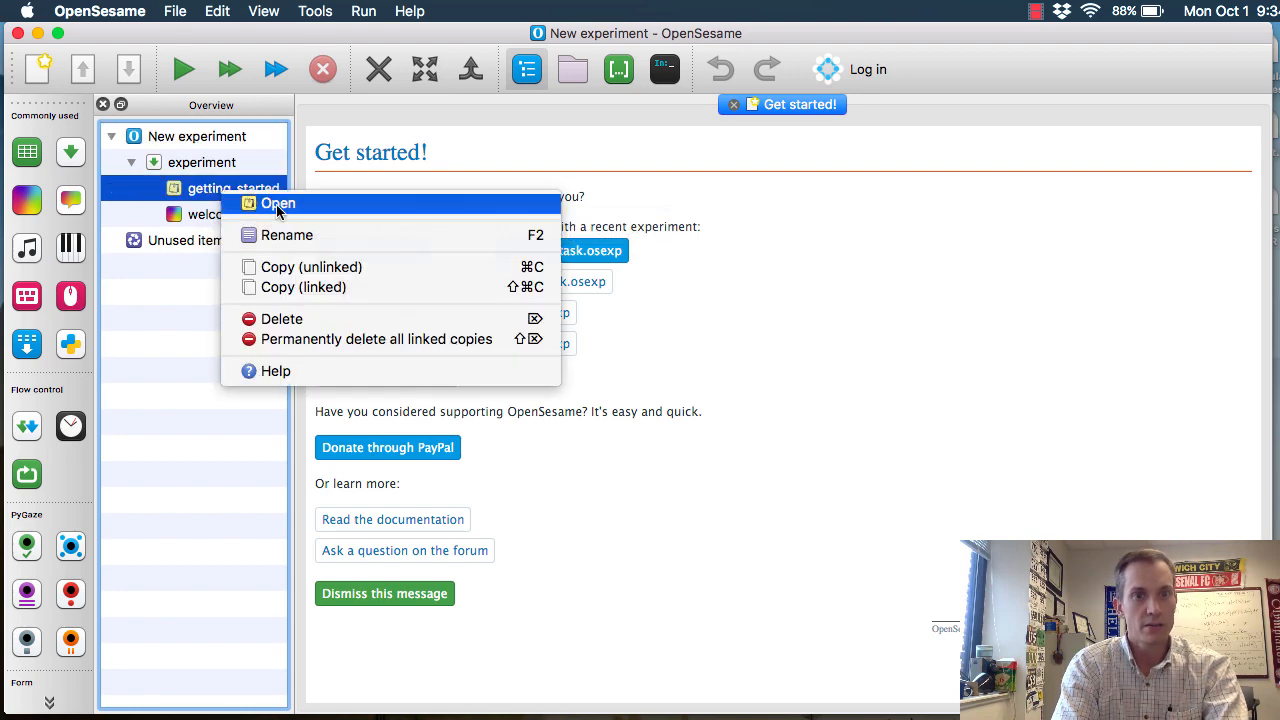
click(286, 340)
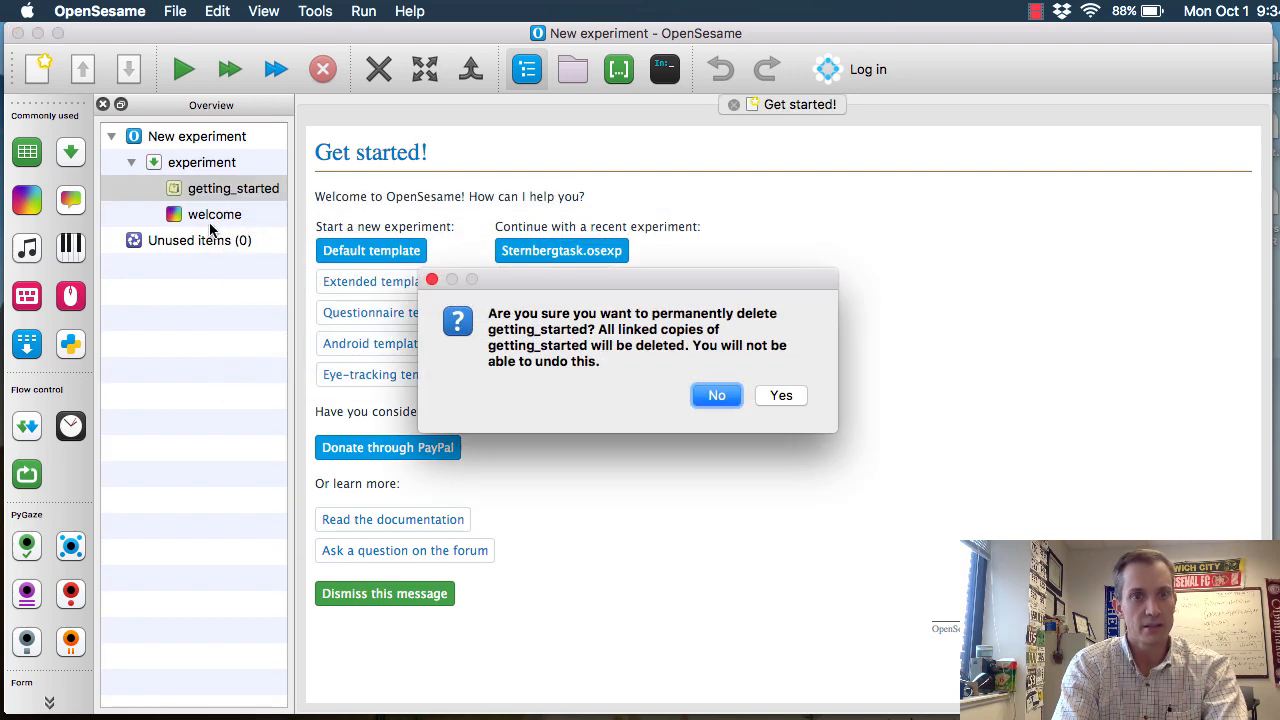
click(778, 395)
right_click(240, 193)
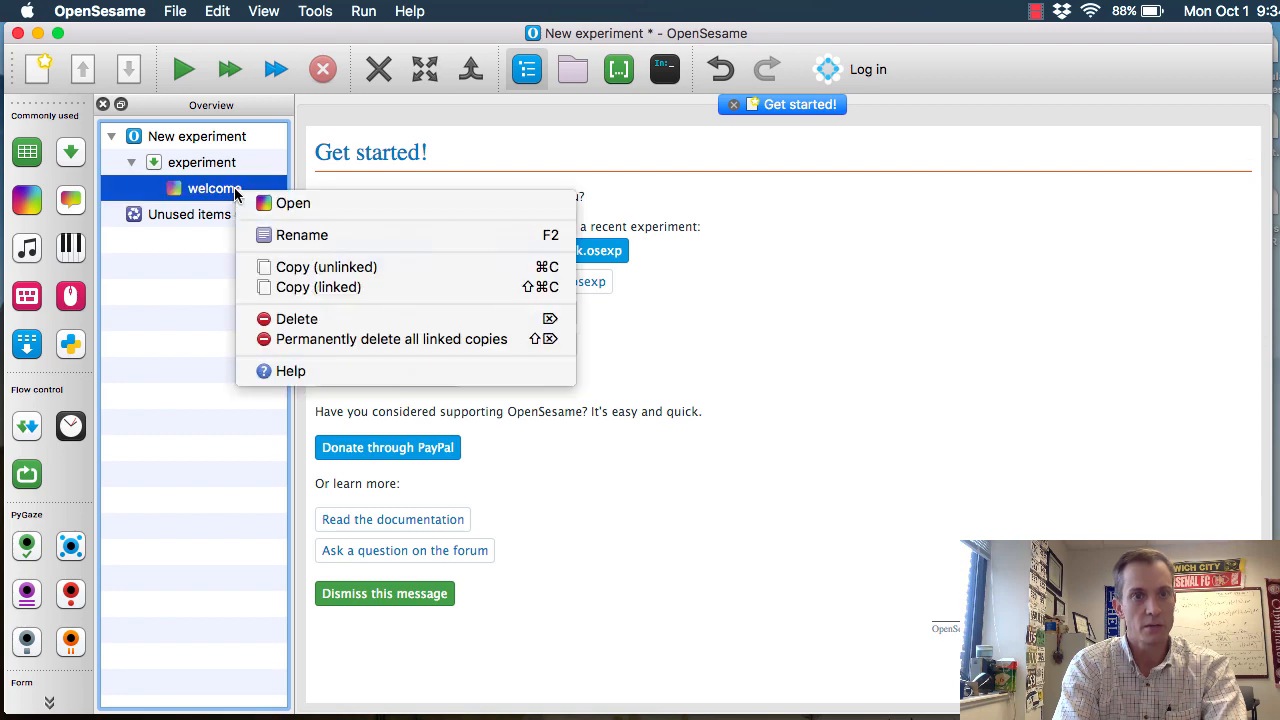
click(355, 340)
click(786, 388)
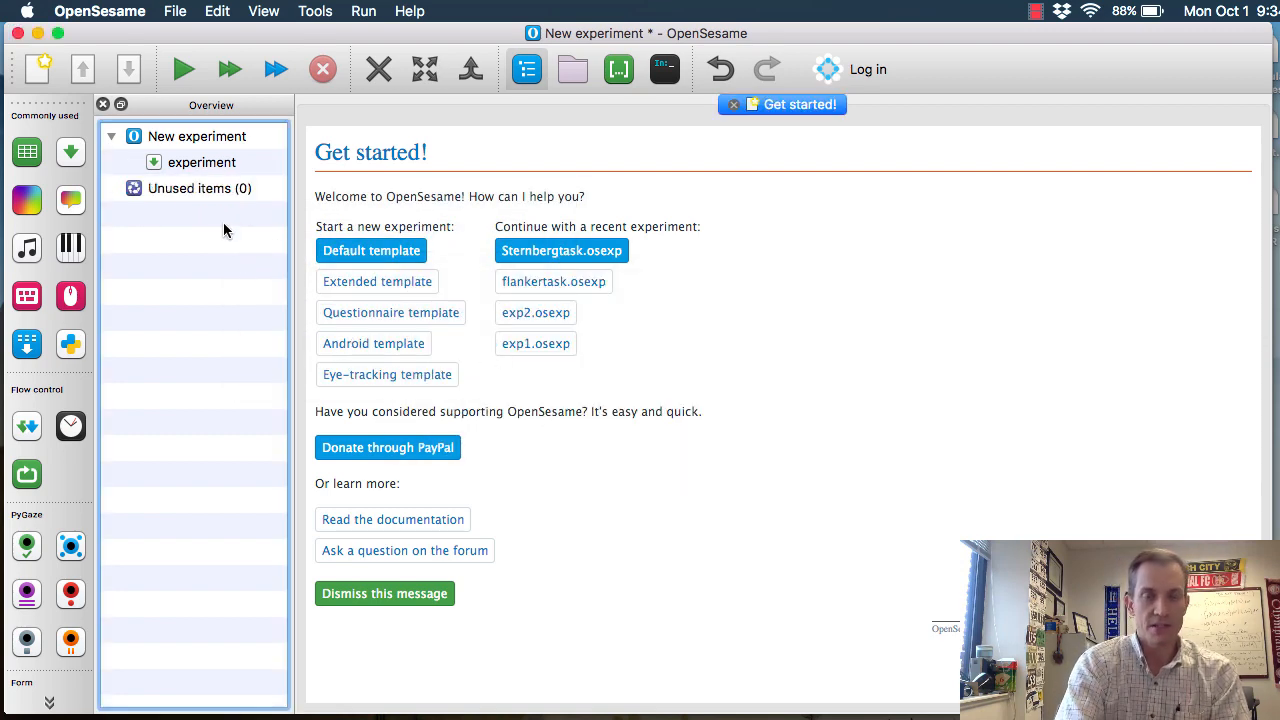
Rename the experiment as "Sternberg task" and set its back-end to legacy [uses PyGame, maximum stability]
click(197, 139)
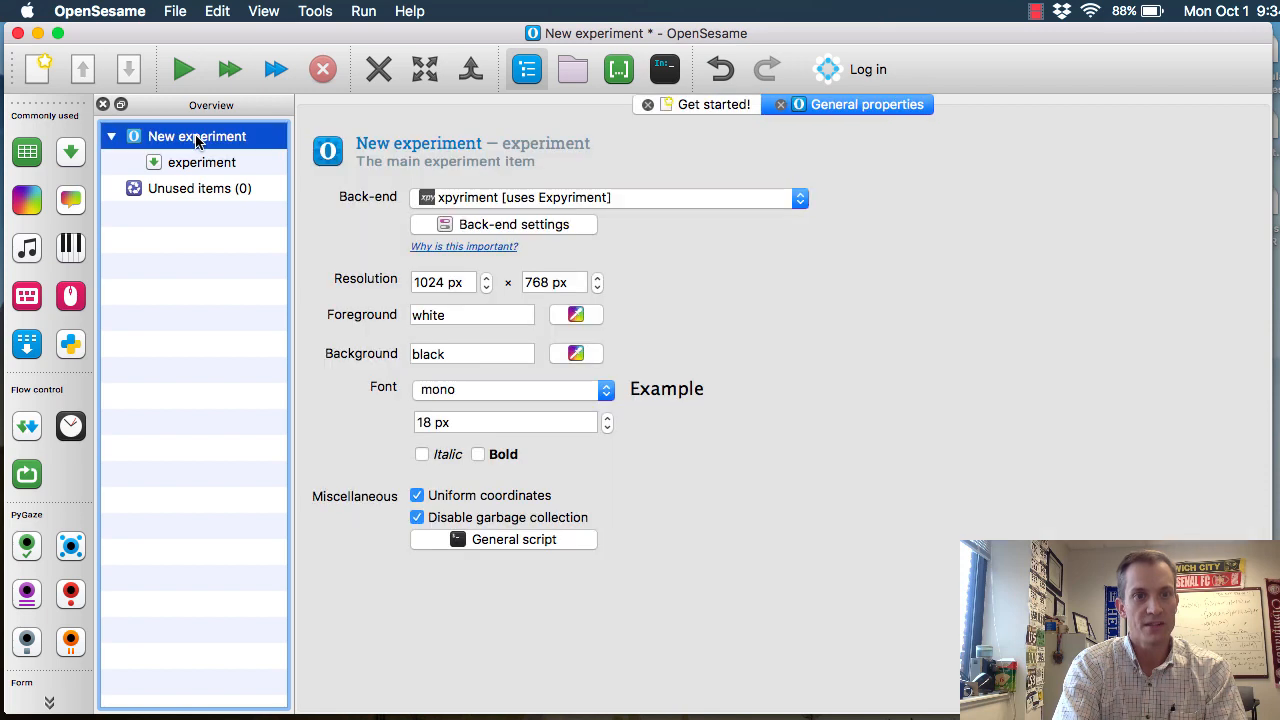
click(440, 143)
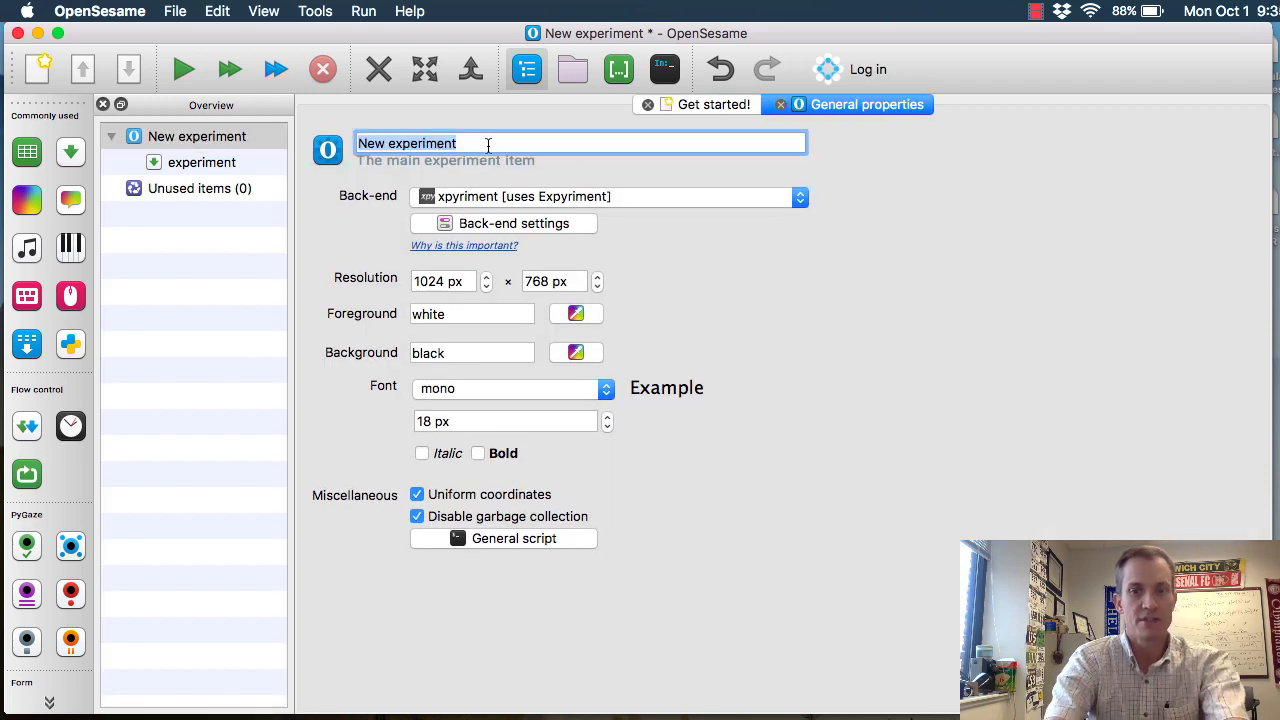
text(Sternberg task)
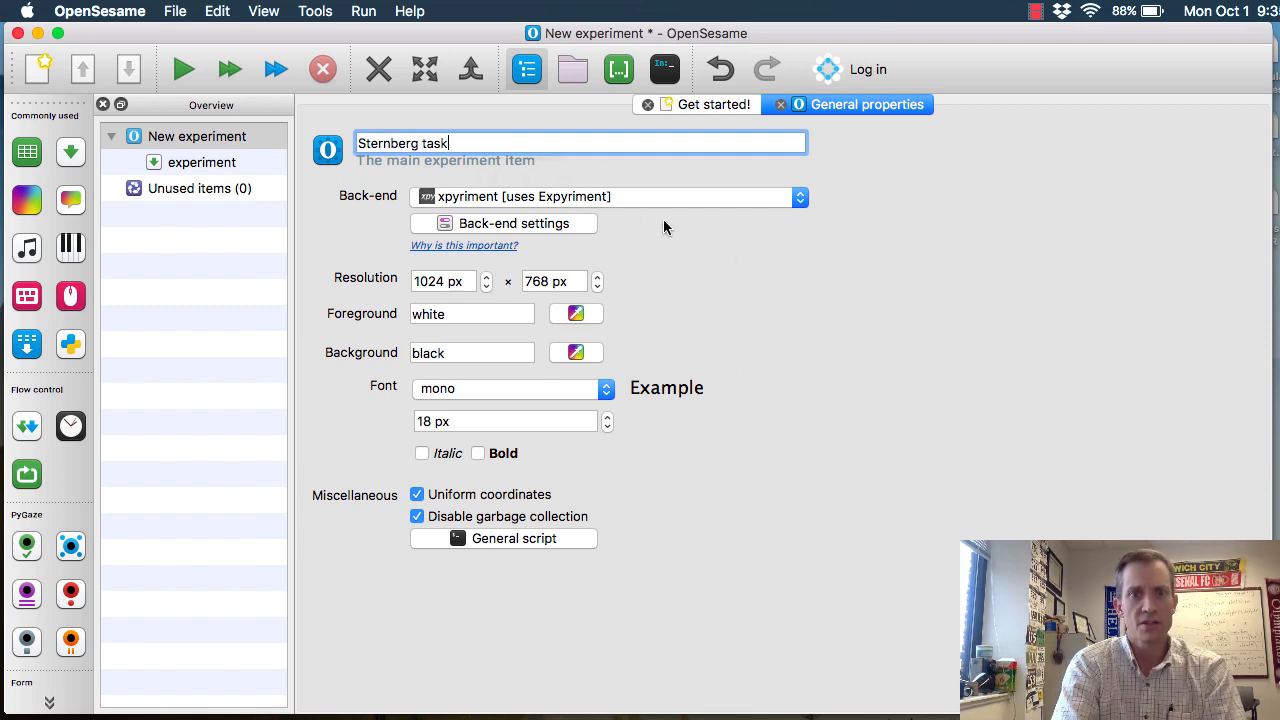
click(633, 196)
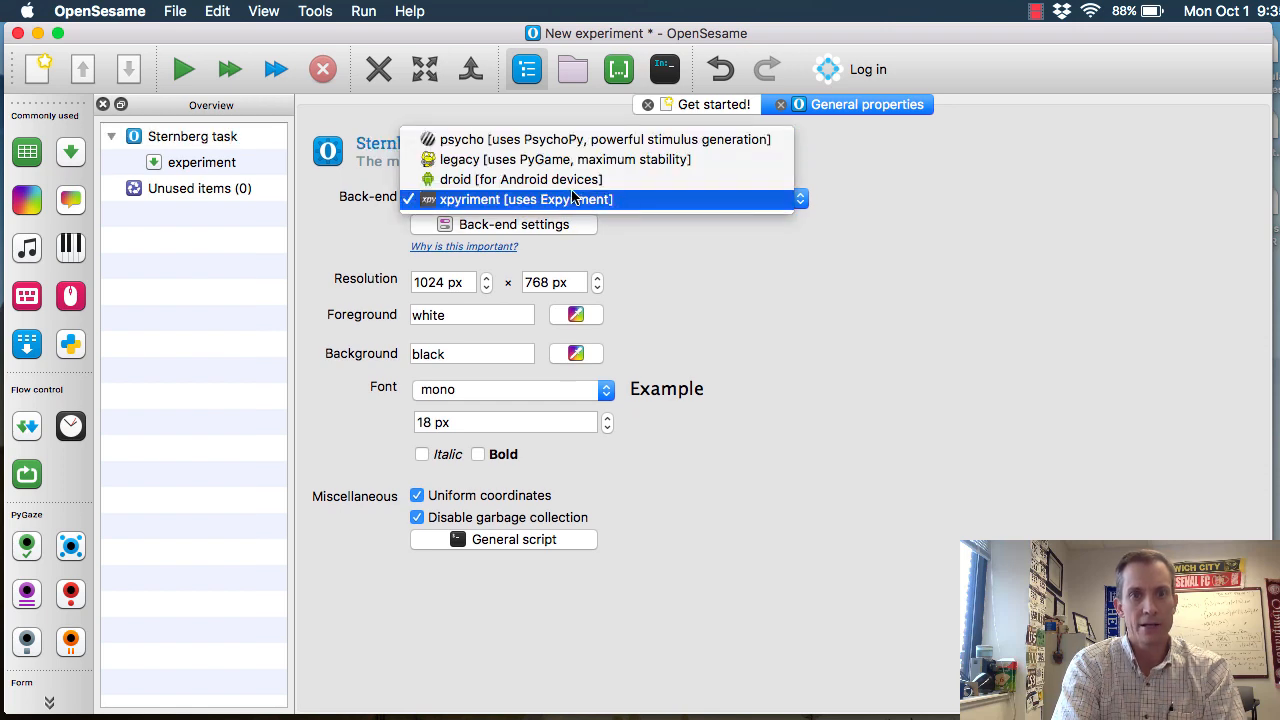
click(548, 160)
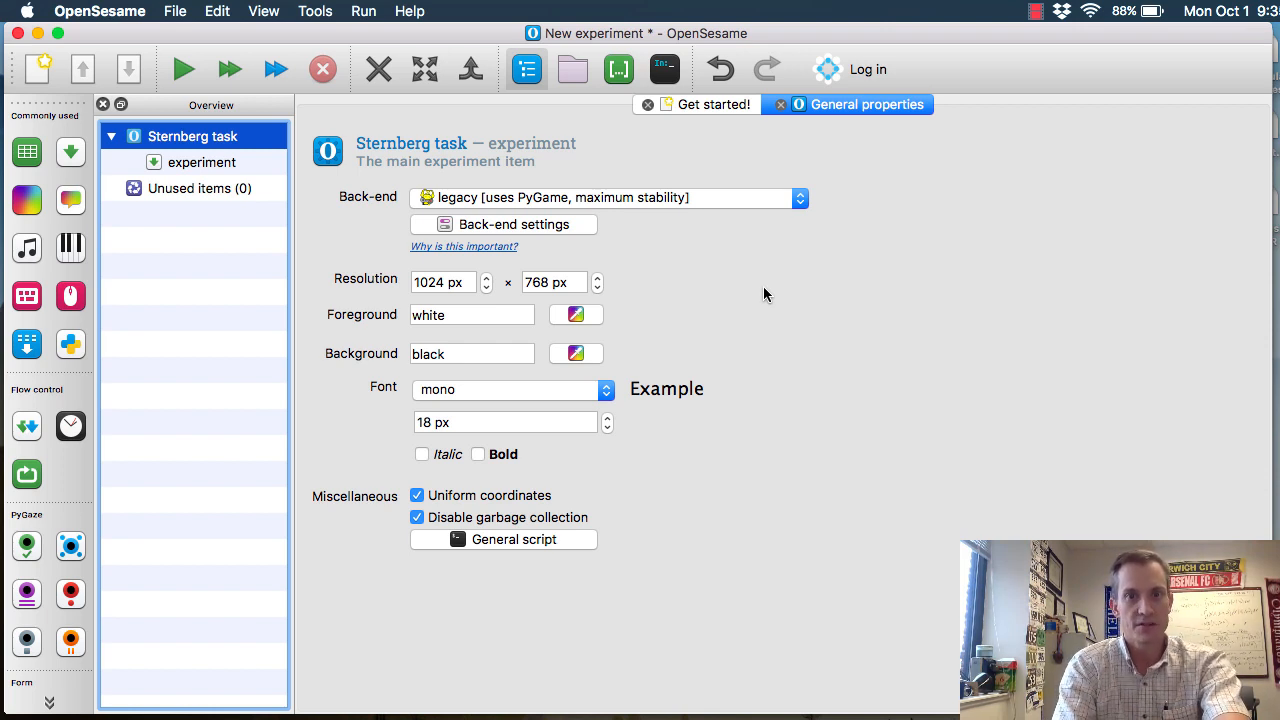
Save the experiment as Sternbergtask.osexp on the Desktop
key(super+s)
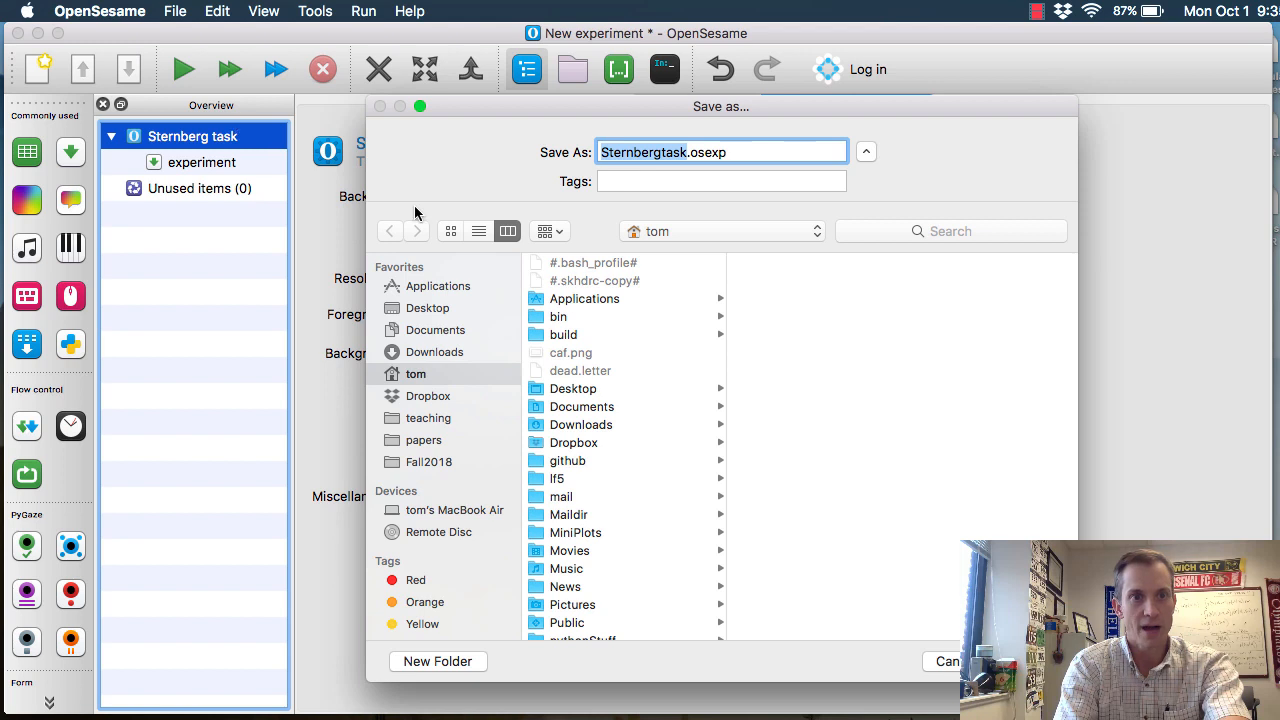
click(427, 308)
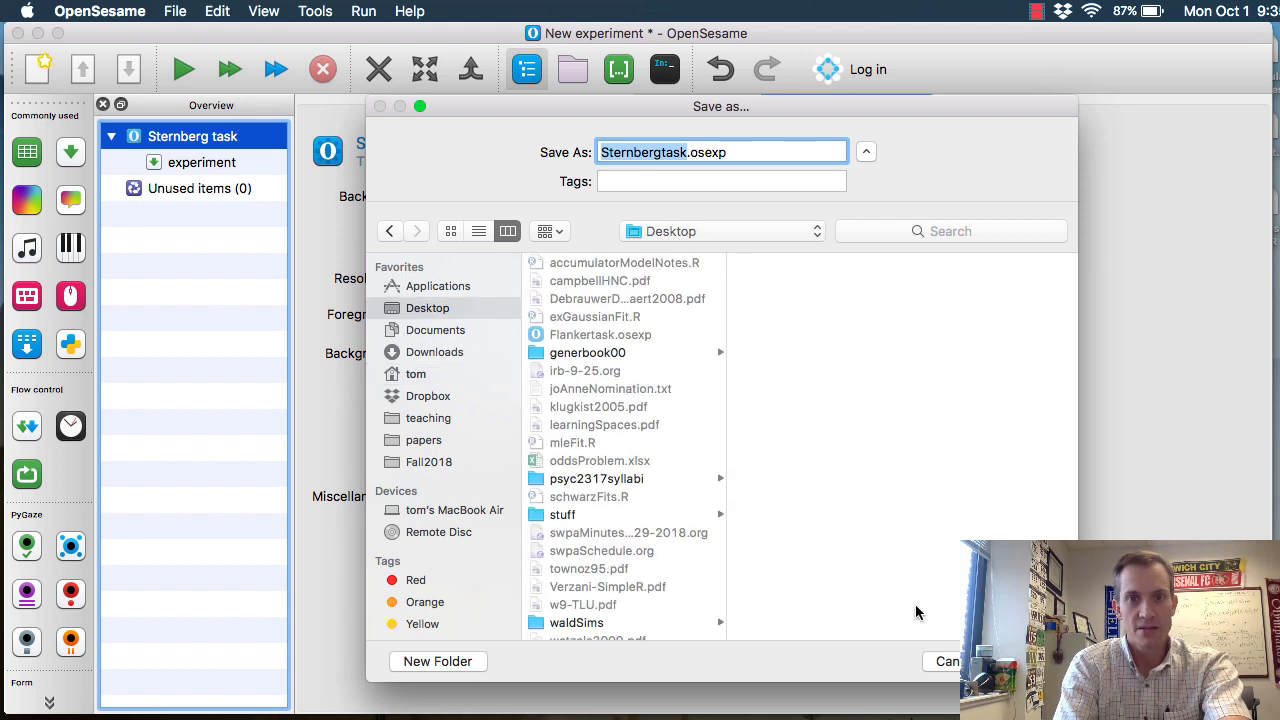
key(Return)
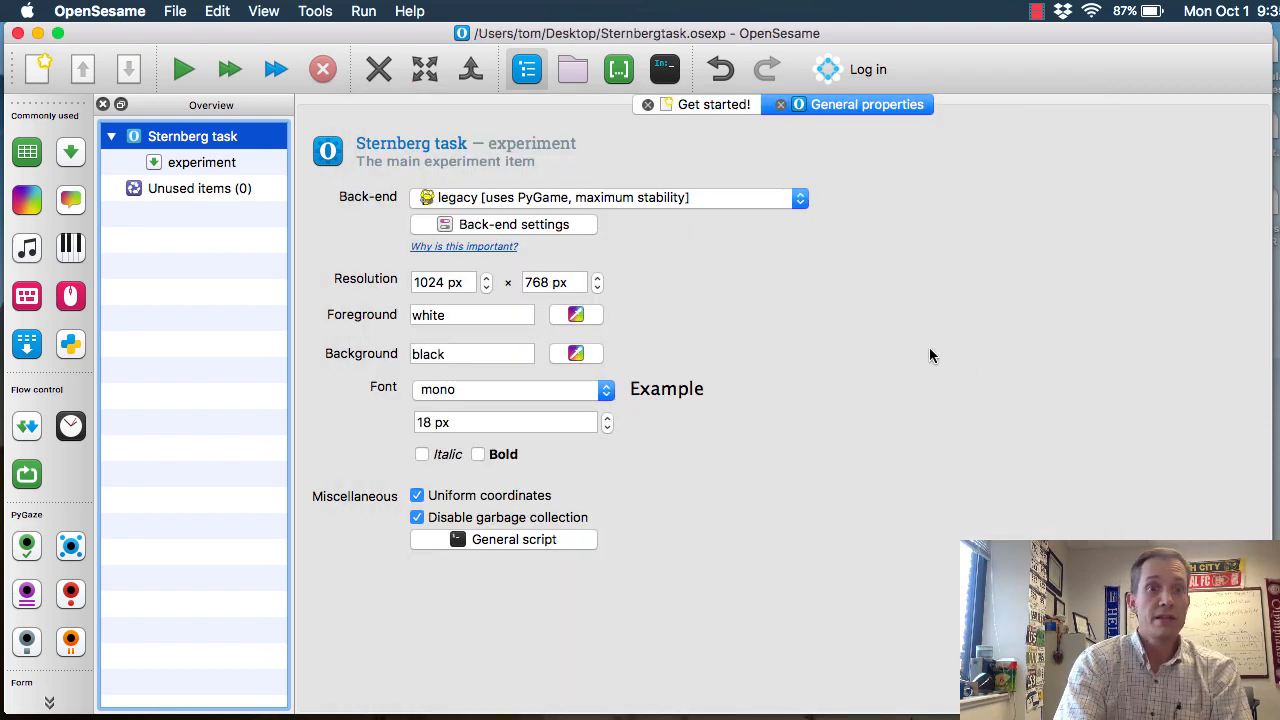
Add a loop item to the experiment sequence and name it practiceLoop
click(200, 164)
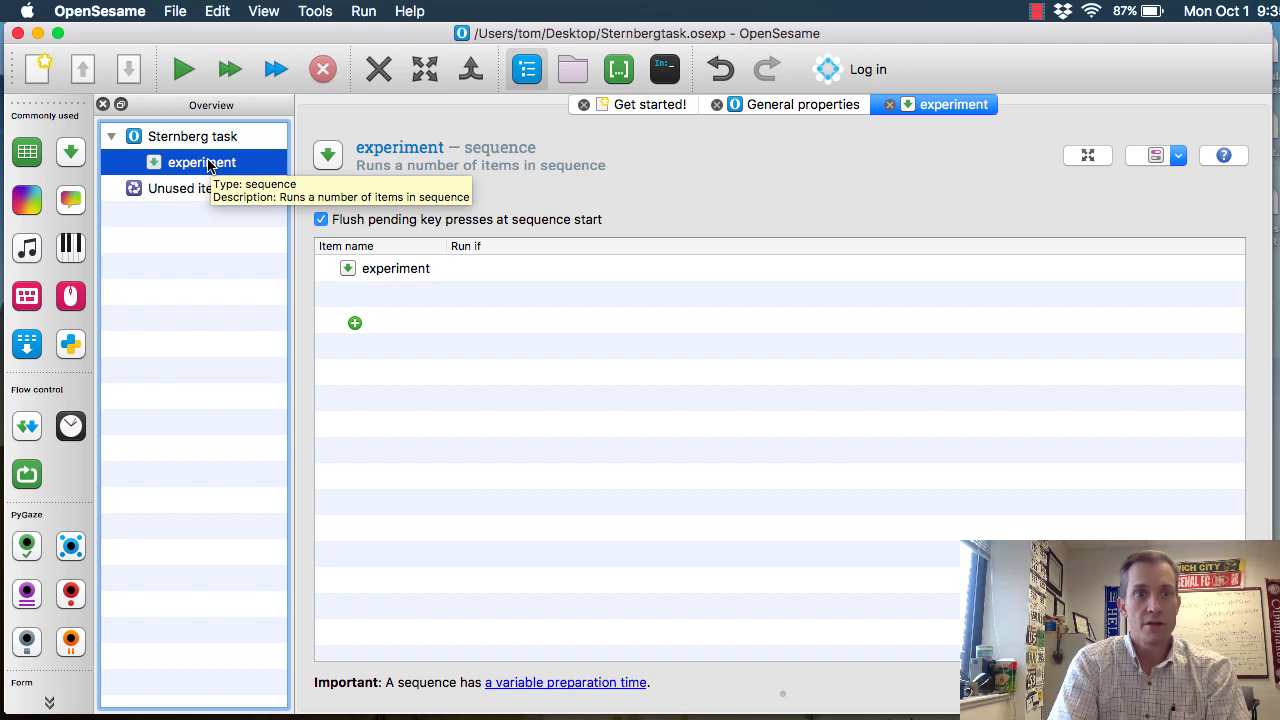
mouse_move(204, 166)
mouse_down()
mouse_move(127, 163)
mouse_move(214, 163)
mouse_move(91, 136)
mouse_move(30, 155)
mouse_move(202, 167)
mouse_up()
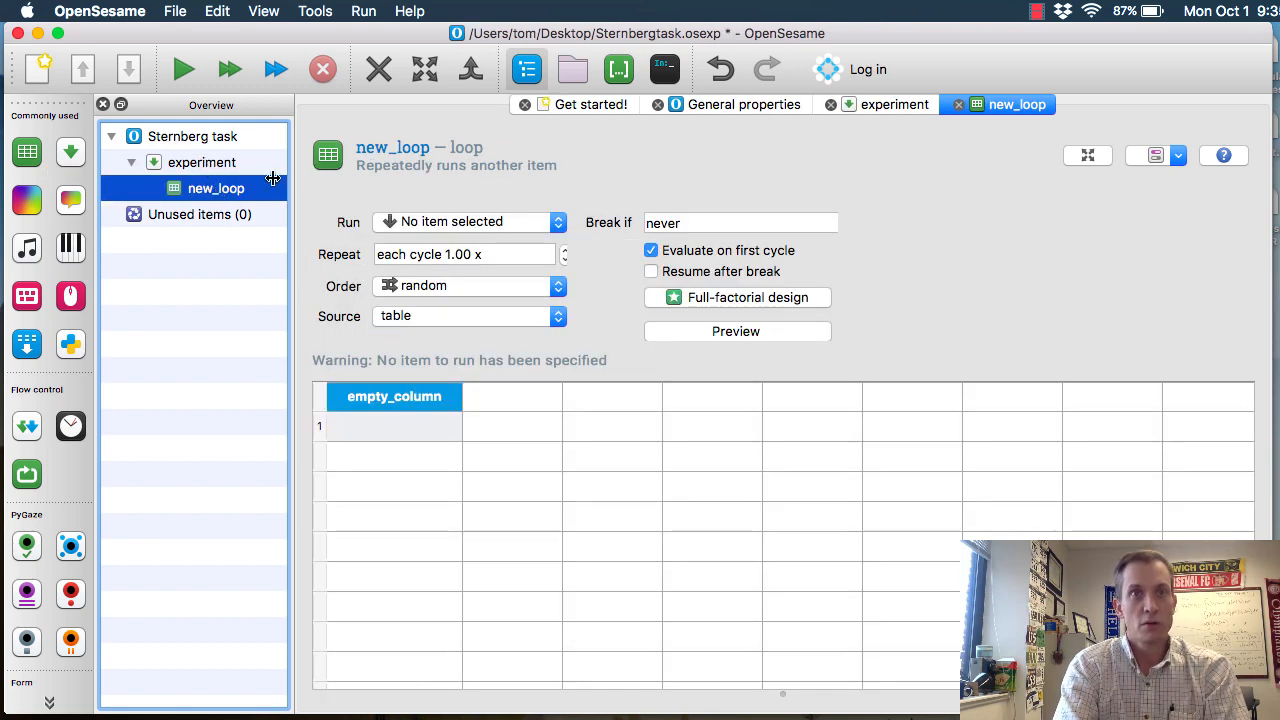
click(384, 155)
text(pra)
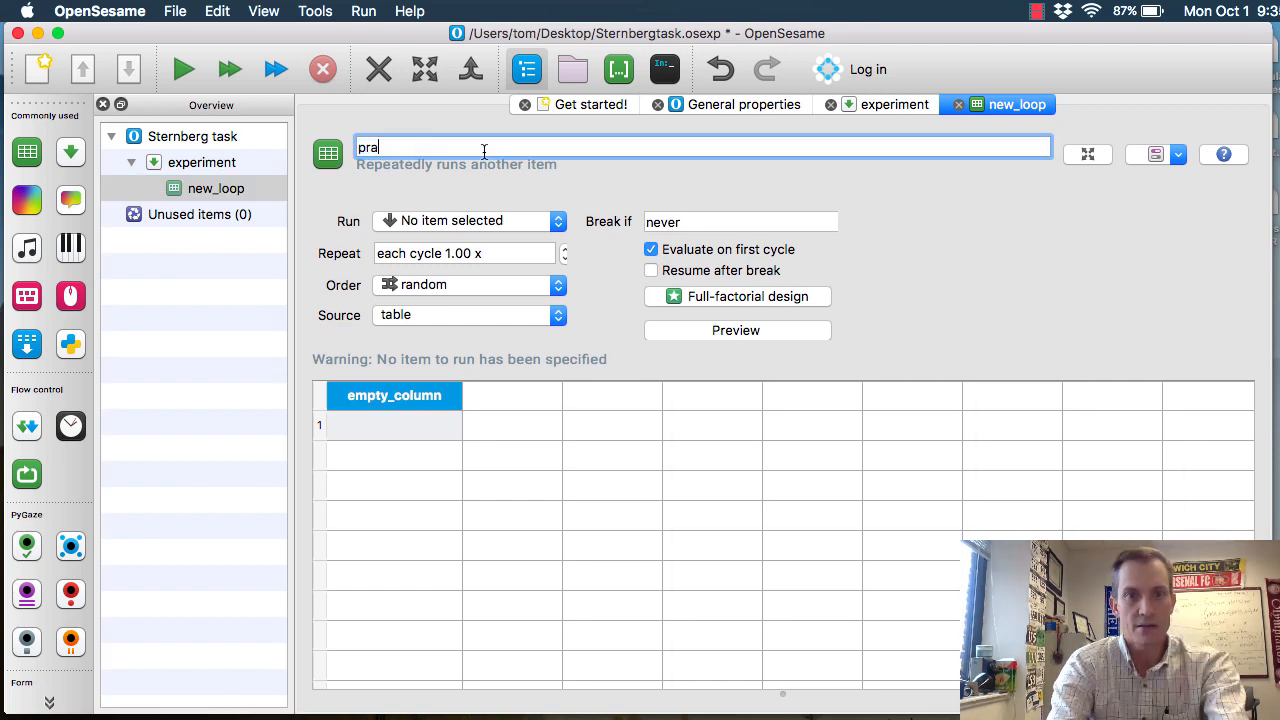
text(cticeLoop)
key(Return)
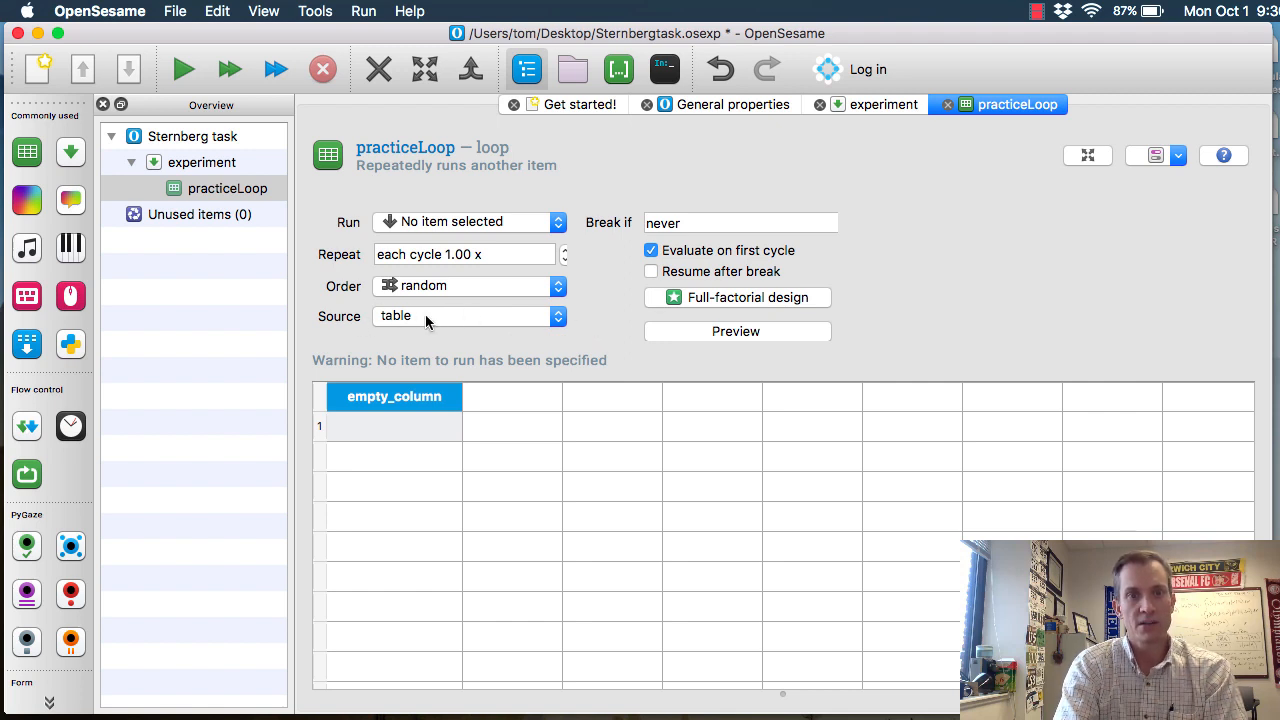
Set the practiceLoop source to file and add mainTrials.xlsx from the lab2 folder to the file pool
click(510, 320)
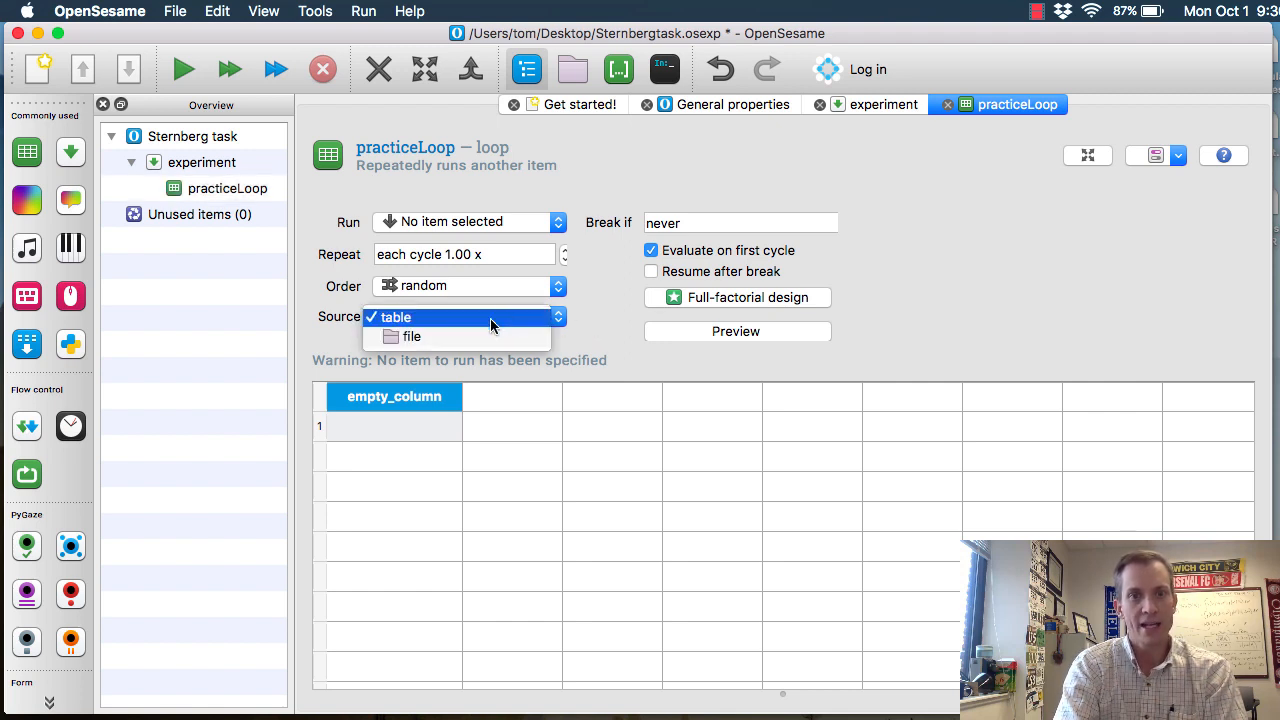
click(452, 336)
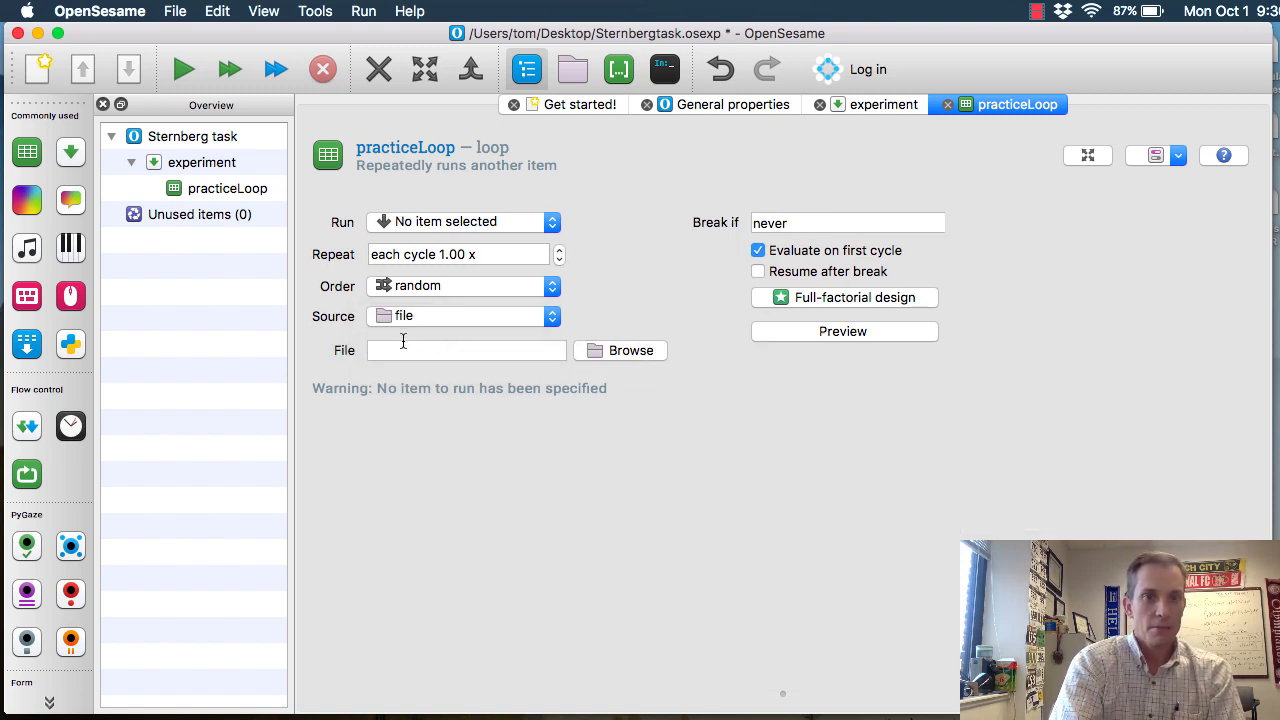
click(632, 352)
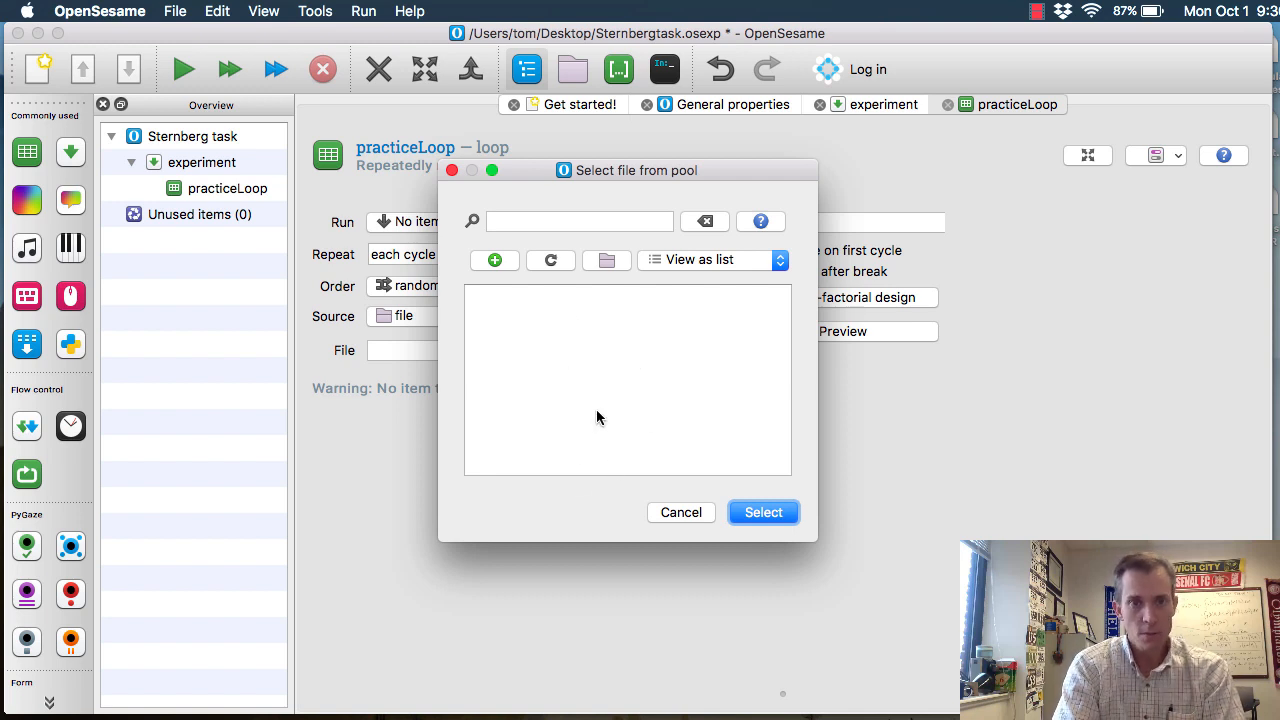
click(494, 261)
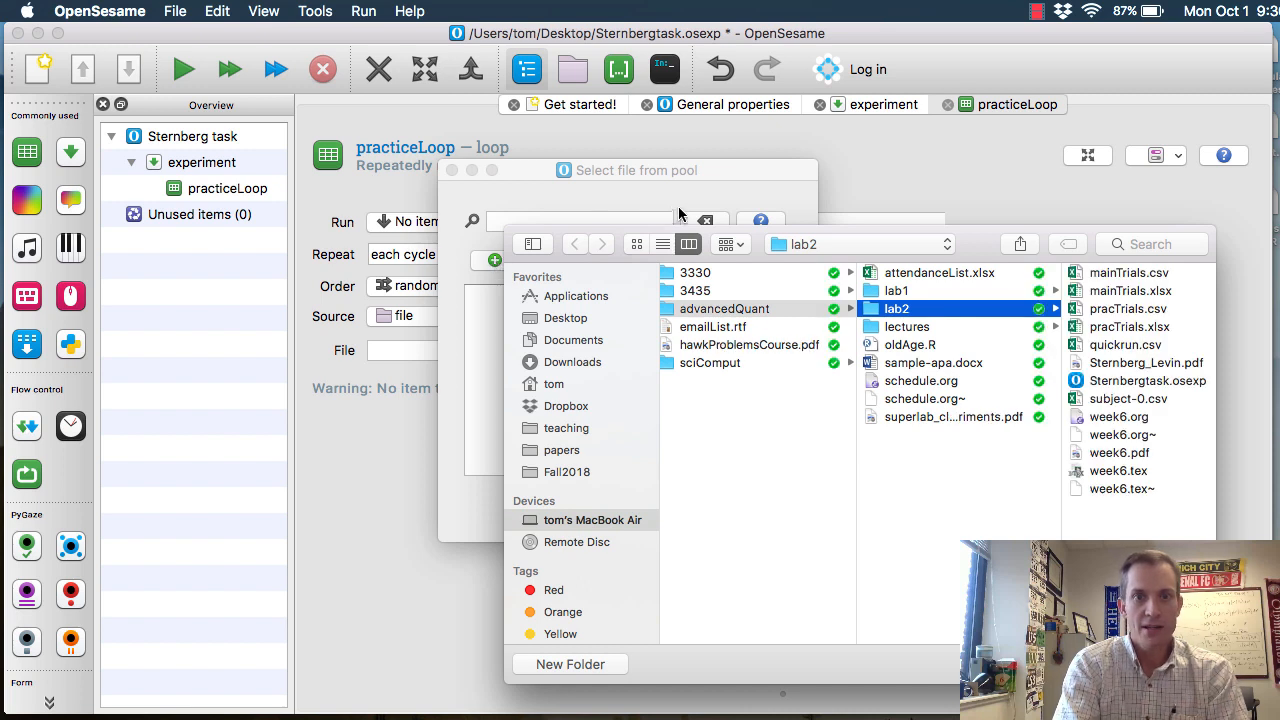
drag(647, 224, 468, 150)
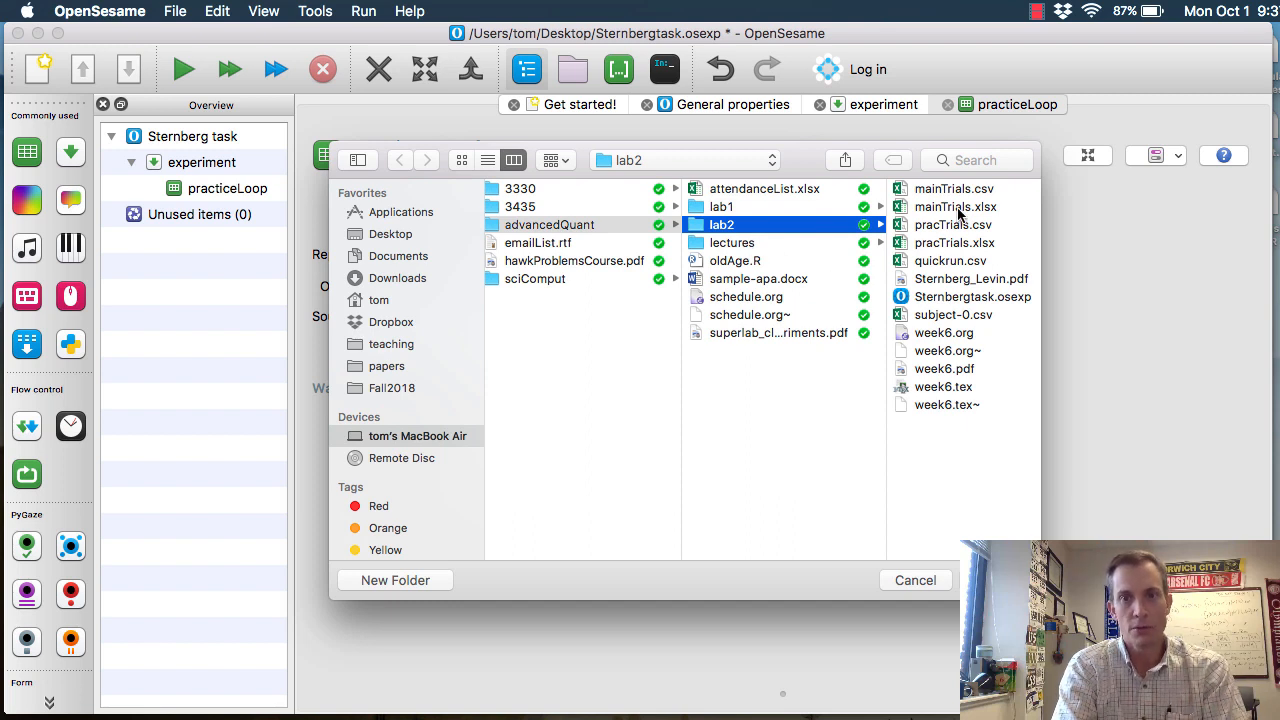
click(955, 207)
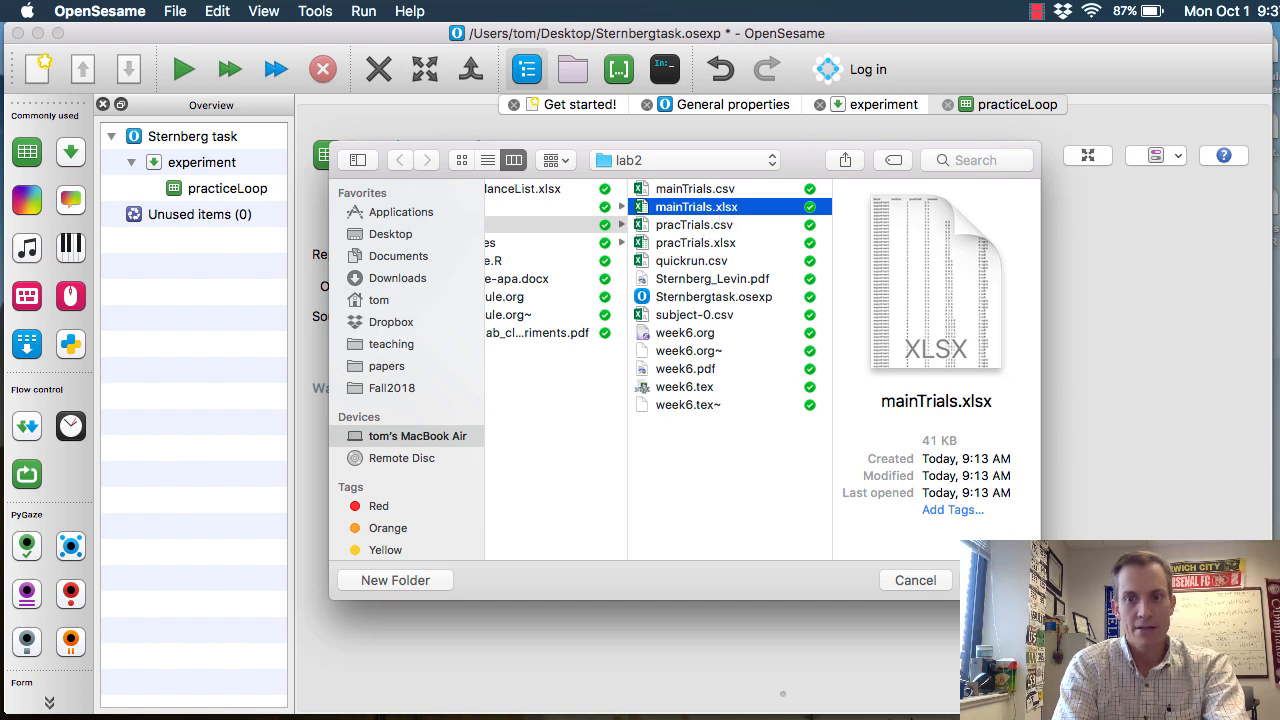
click(996, 580)
Add pracTrials.xlsx from the lab2 folder to the file pool and choose it as practiceLoop's source file
click(493, 262)
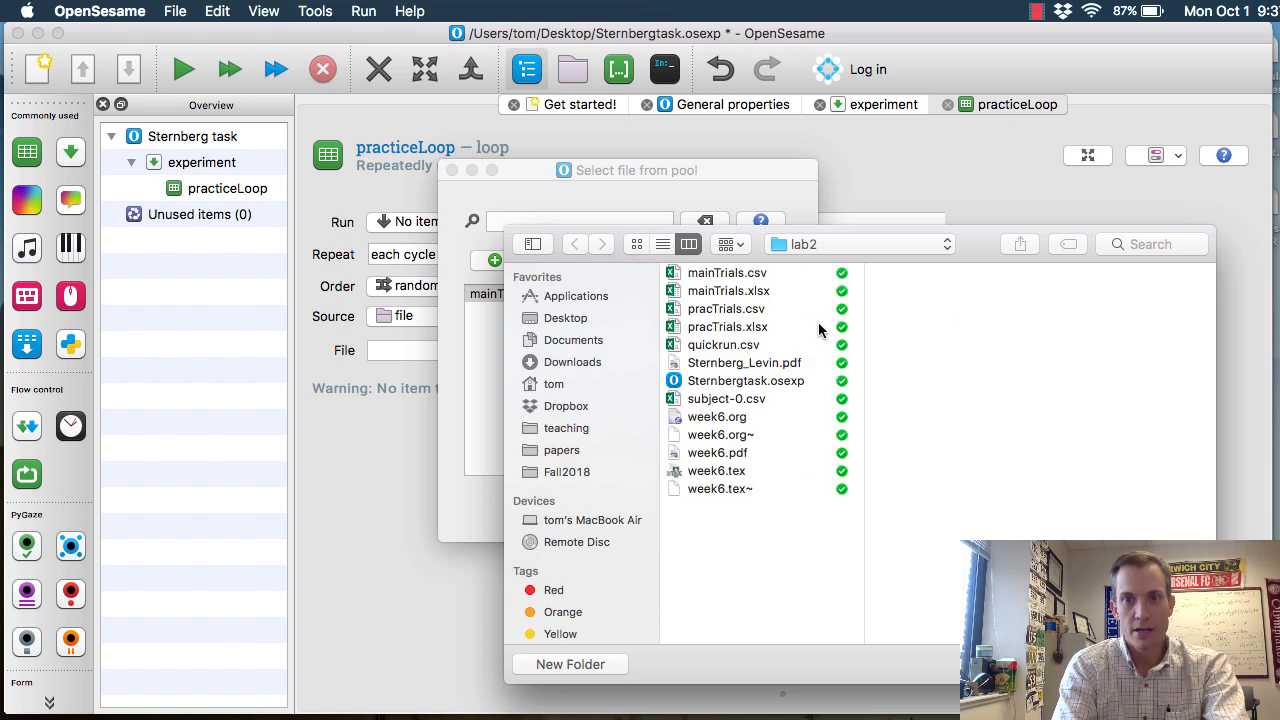
click(732, 328)
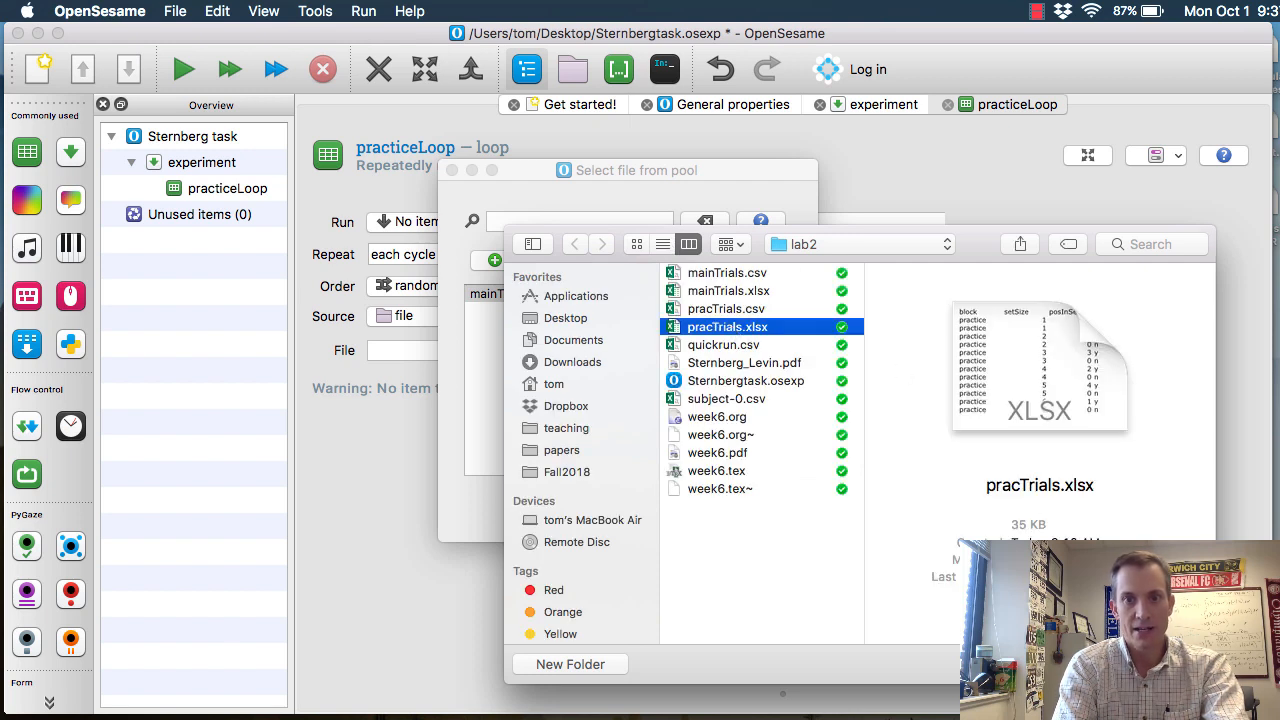
key(Return)
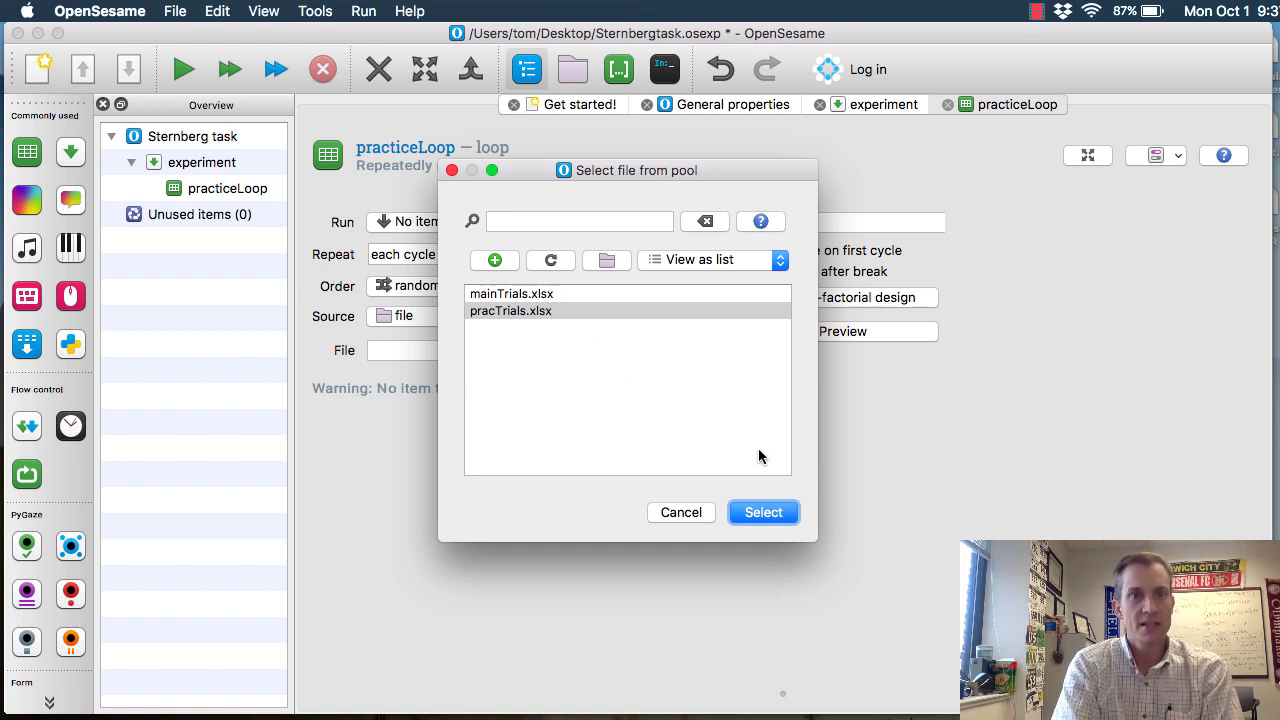
click(503, 311)
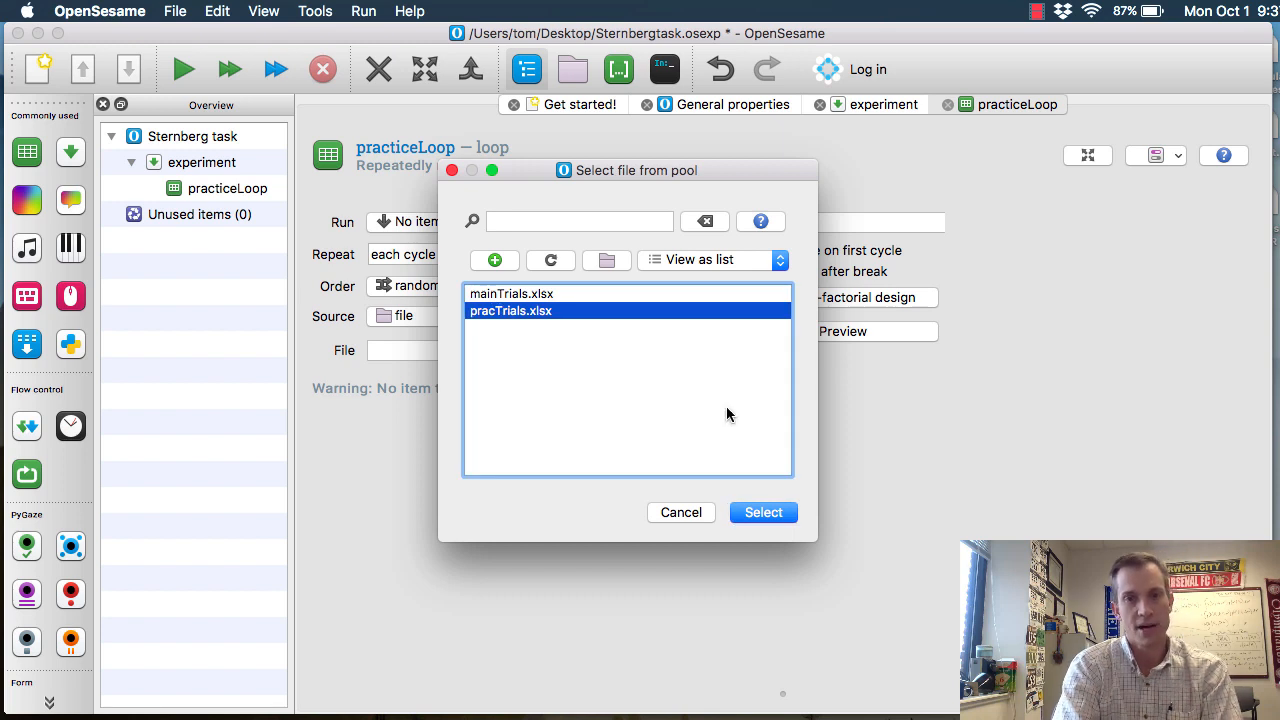
click(759, 514)
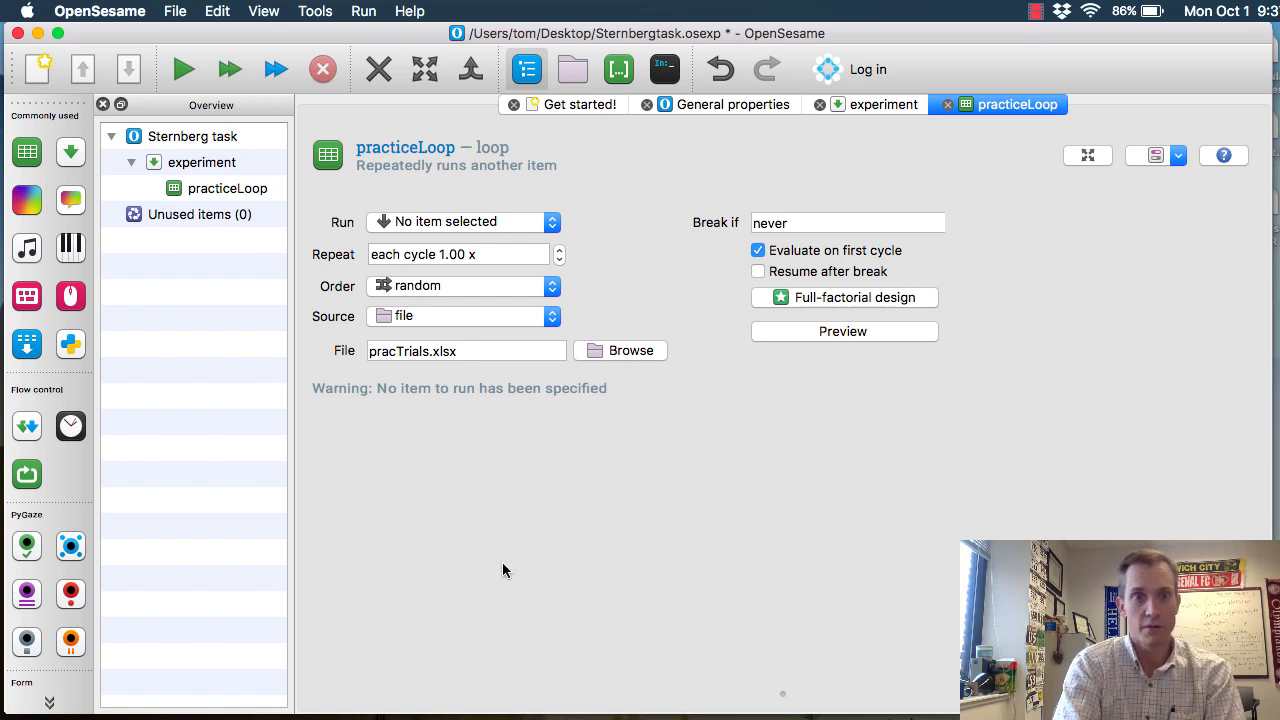
Open pracTrials.xlsx from the lab2 folder in Excel, examine its trial columns and rows, and return to OpenSesame
mouse_move(18, 290)
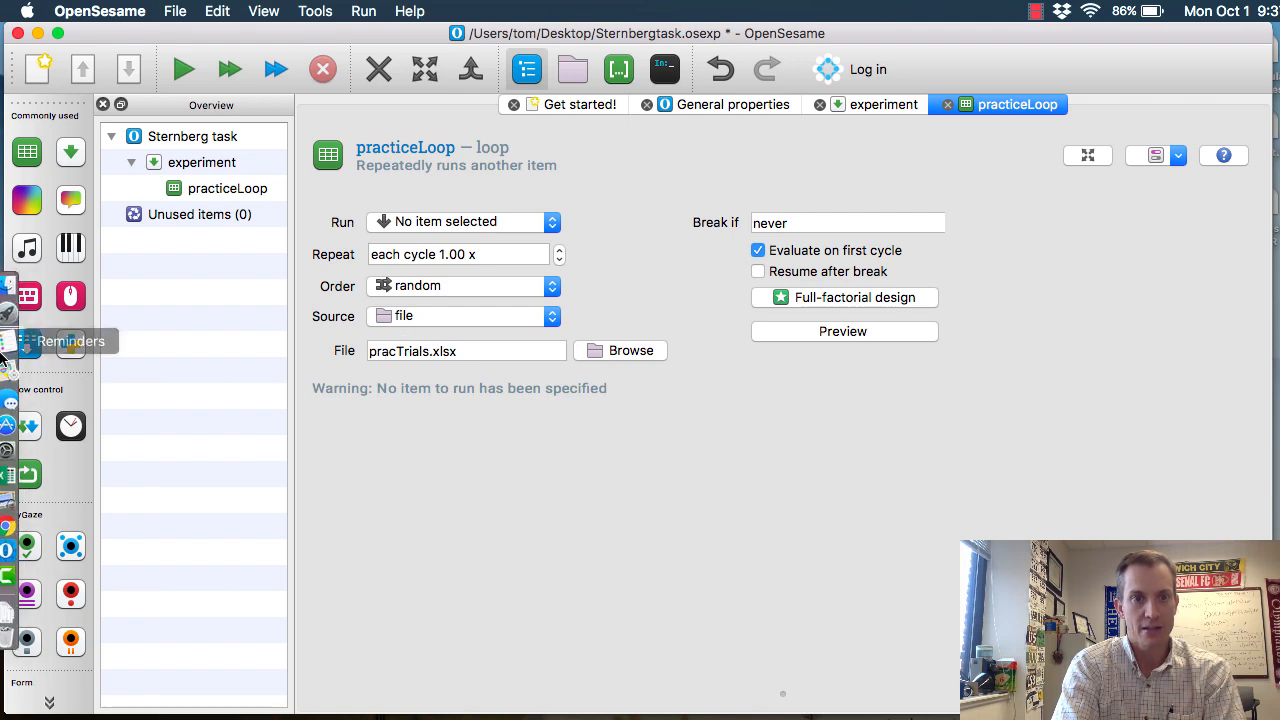
click(16, 293)
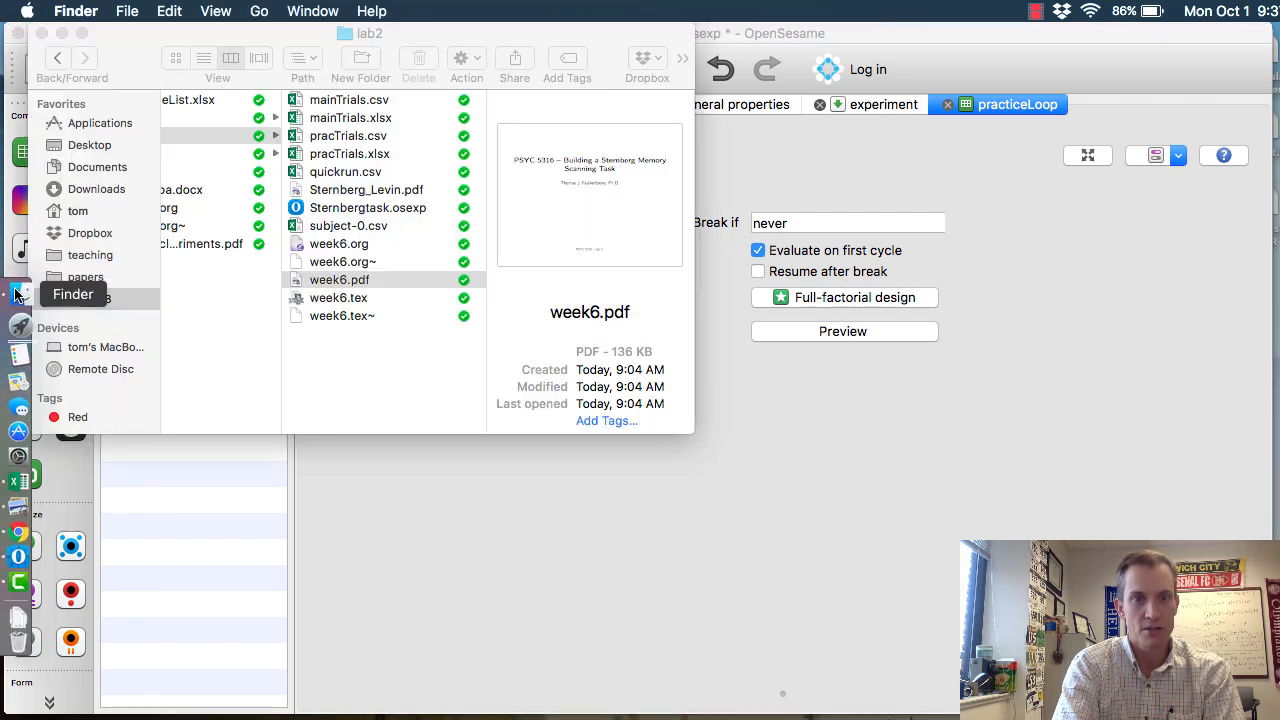
double_click(350, 153)
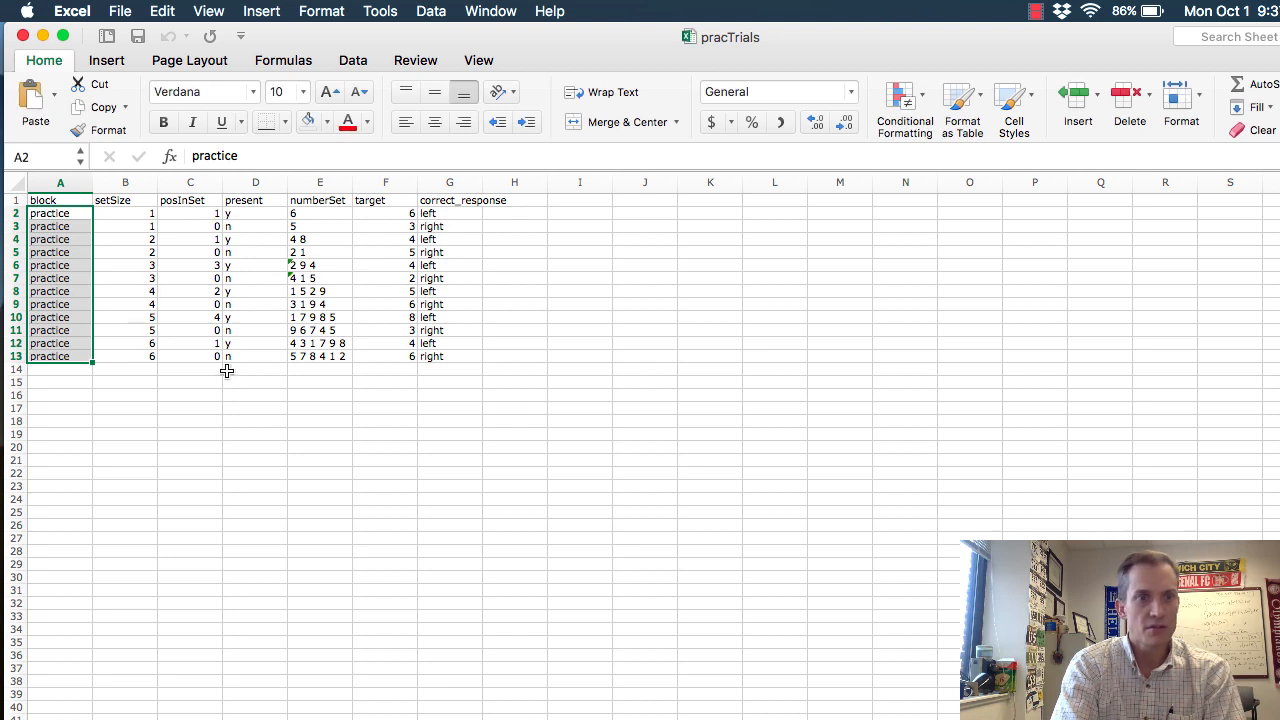
click(163, 418)
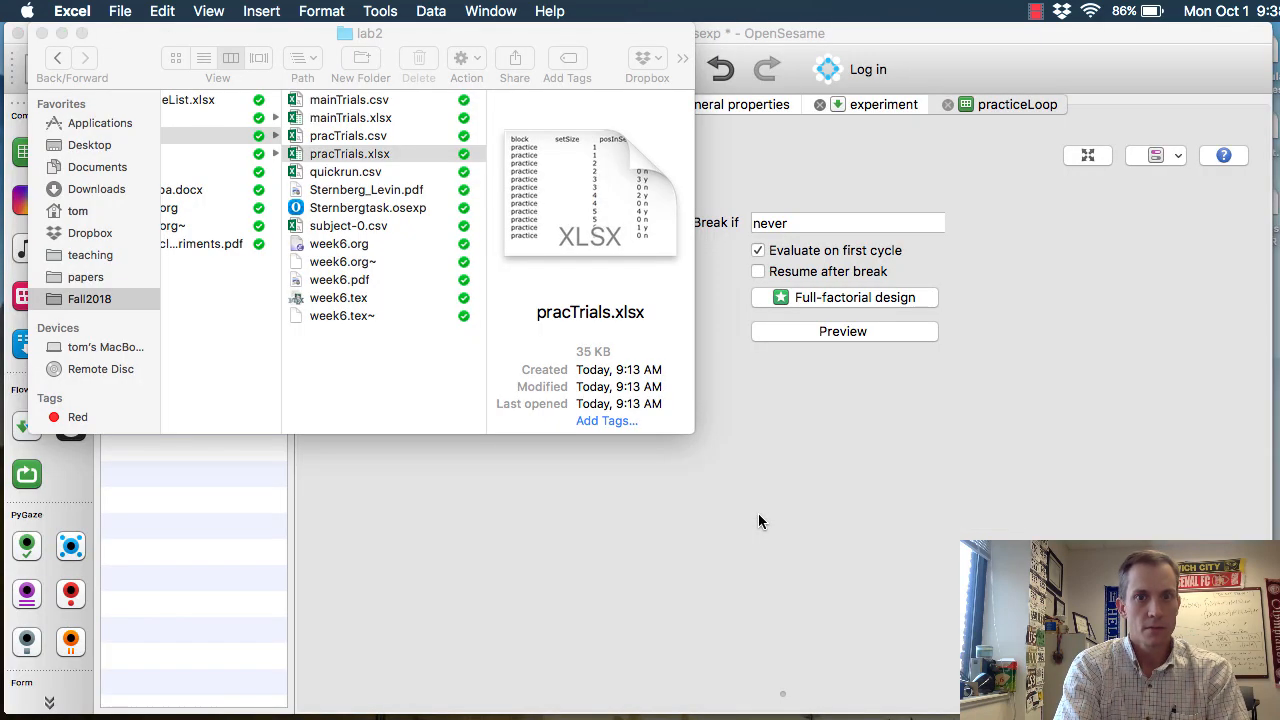
key(Return)
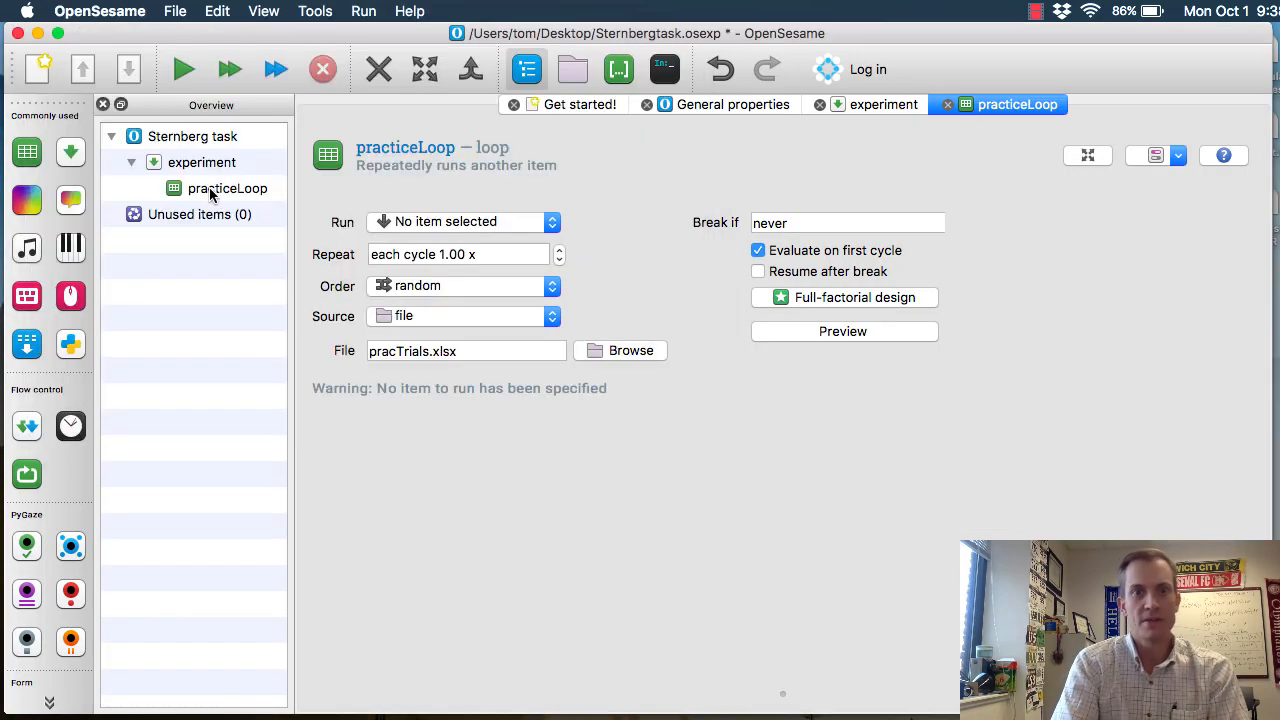
Insert a sequence item into practiceLoop and name it expSequence
click(250, 200)
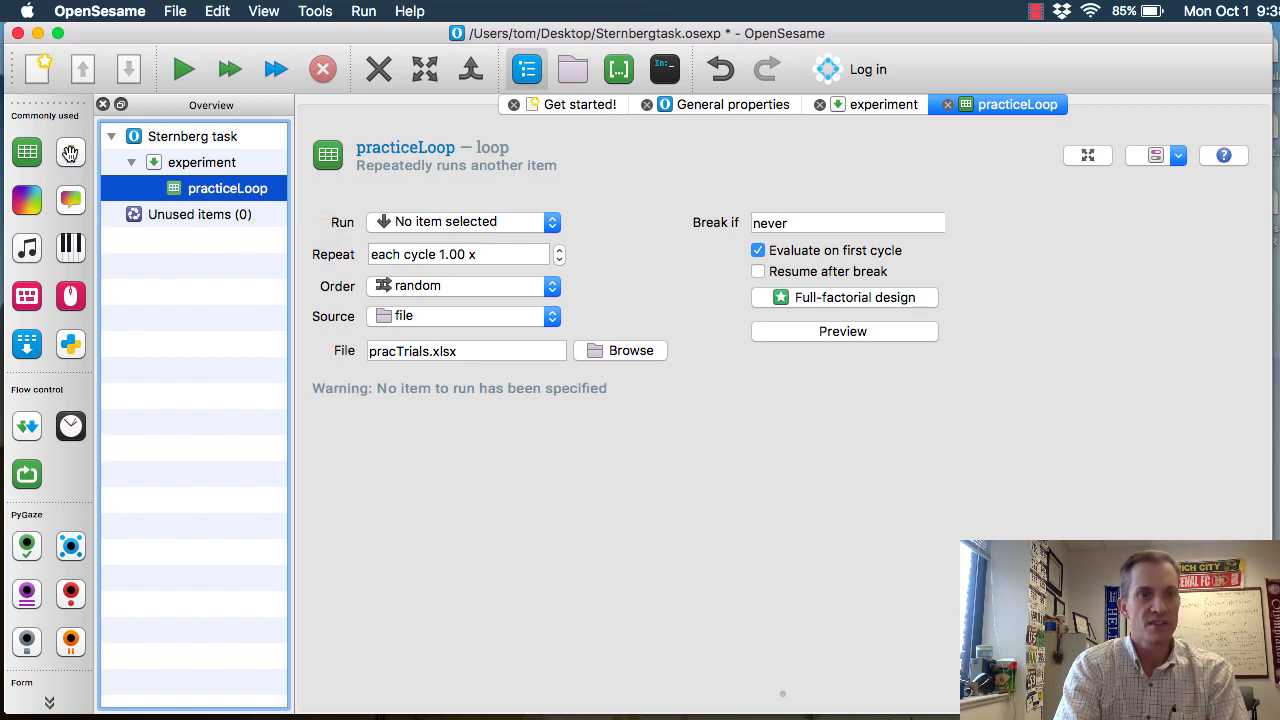
drag(205, 193, 272, 210)
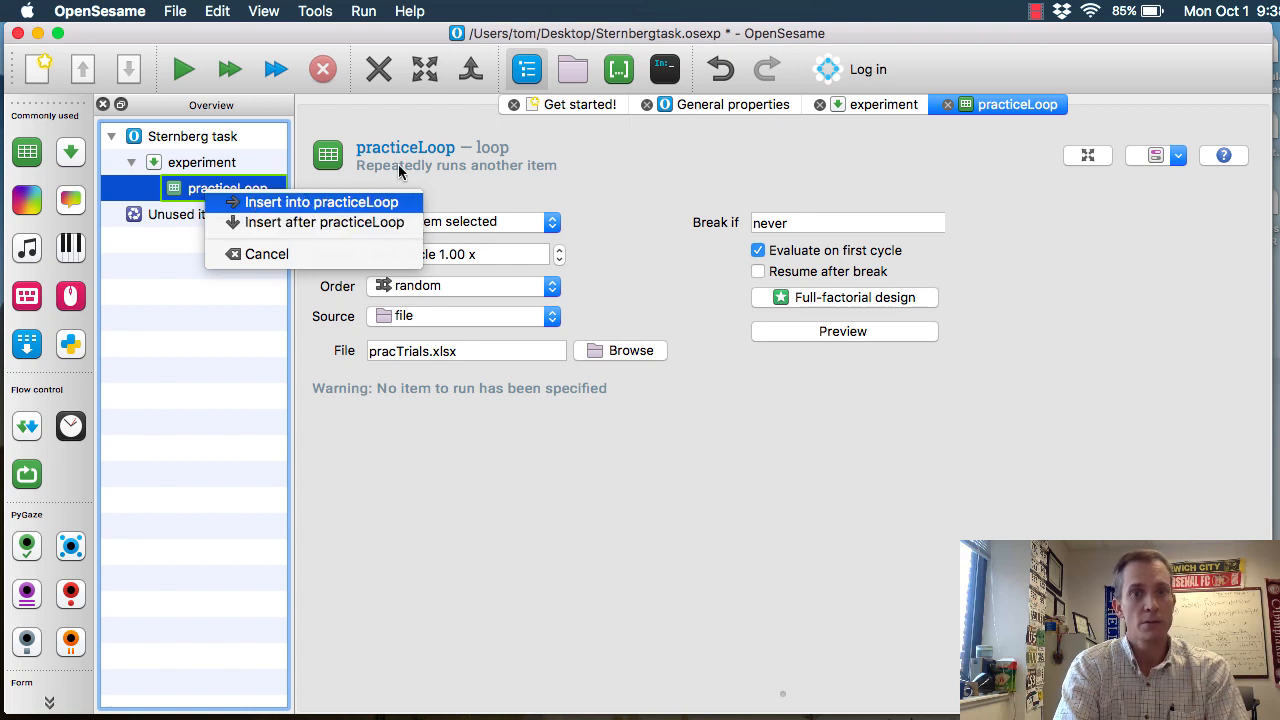
click(388, 201)
click(531, 168)
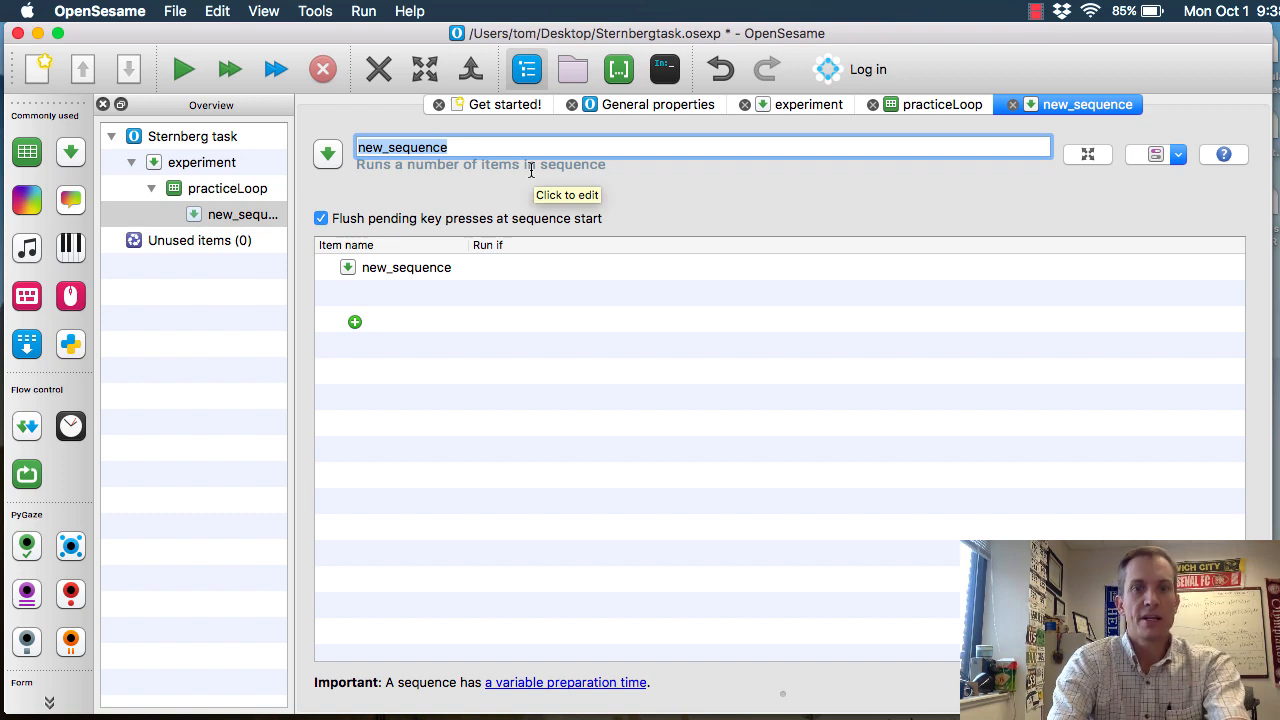
text(exp)
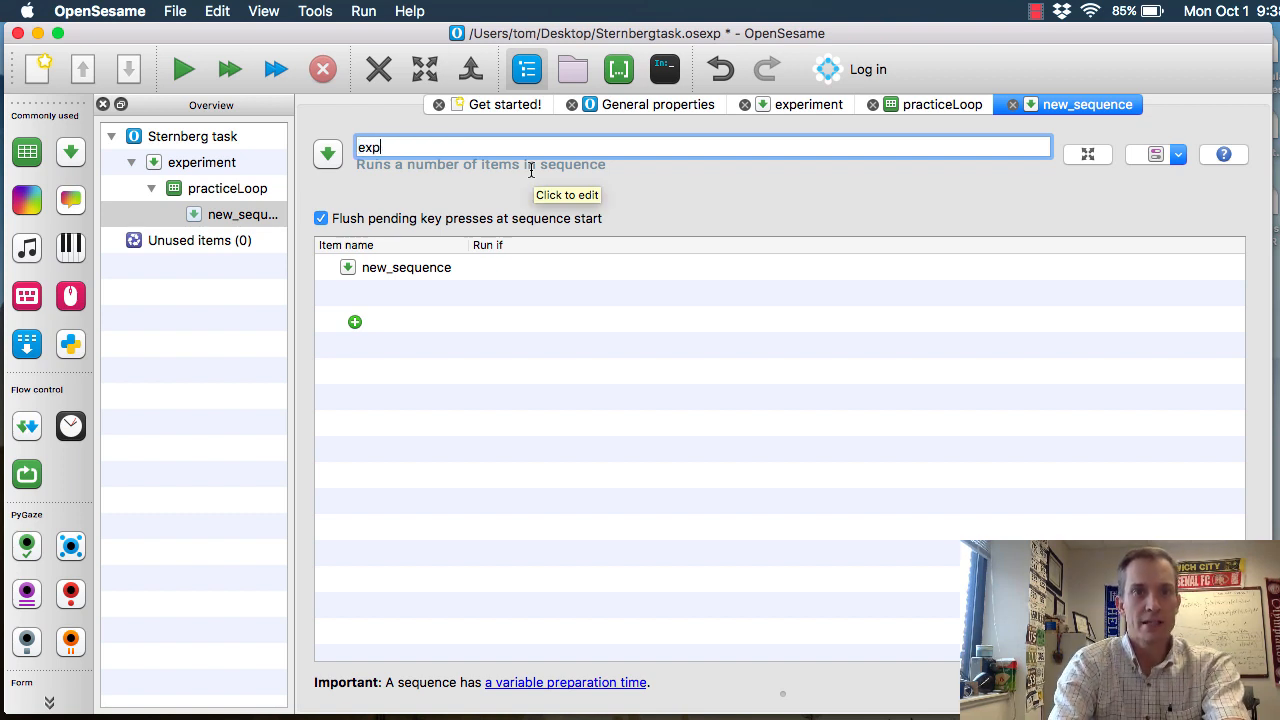
key(Return)
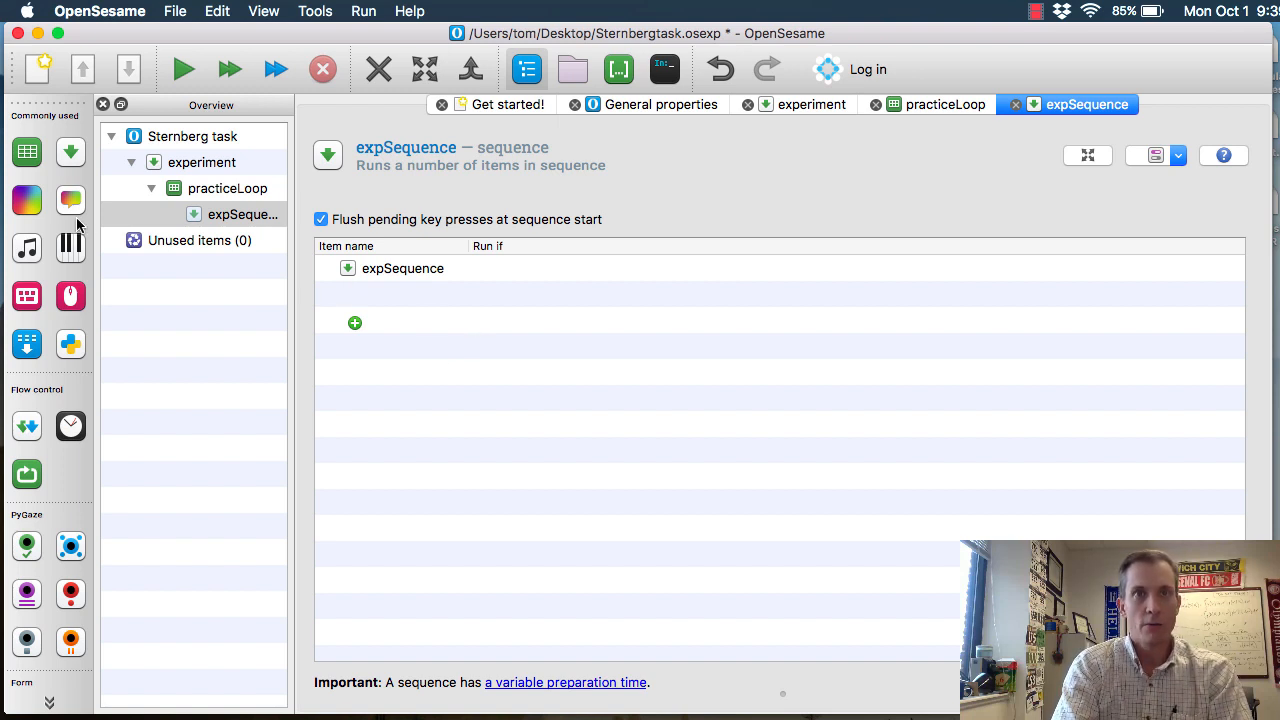
Insert a sketchpad into expSequence, name it fixation, and set its duration to 1000 ms
mouse_move(27, 199)
mouse_down()
mouse_move(107, 222)
mouse_move(248, 216)
mouse_move(323, 249)
mouse_move(320, 216)
mouse_move(250, 218)
mouse_up()
key(Up)
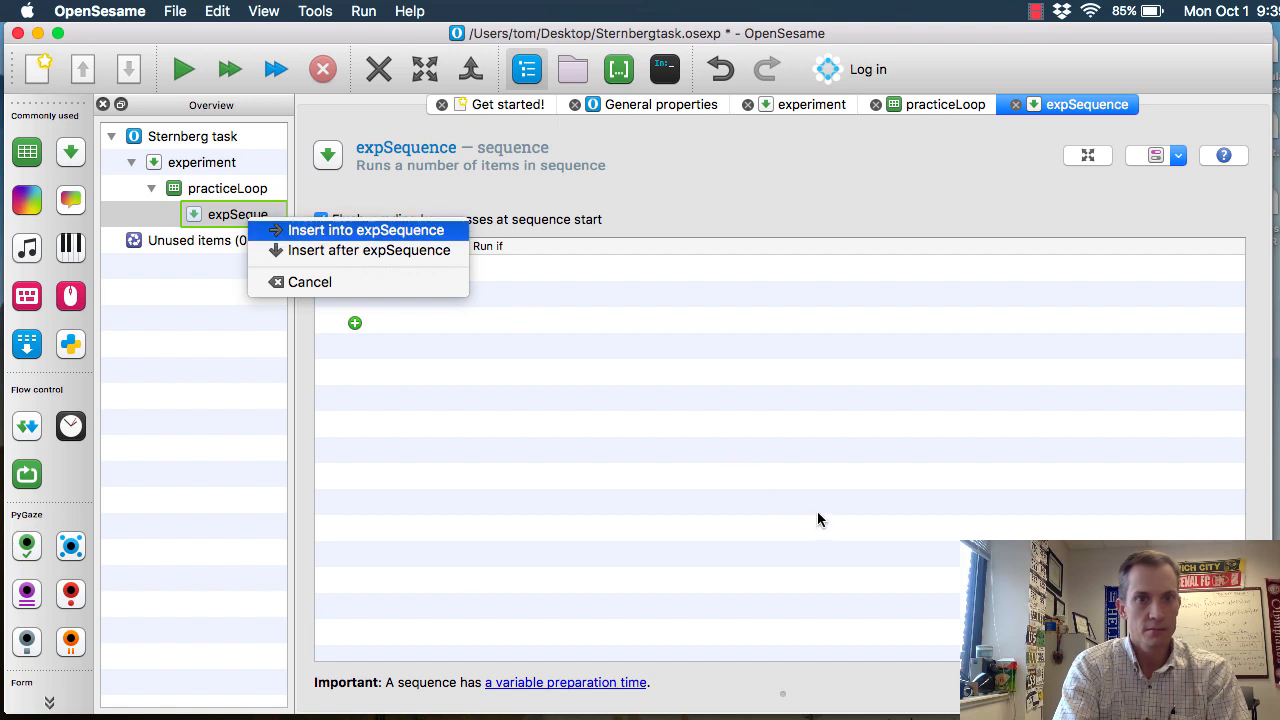
key(Return)
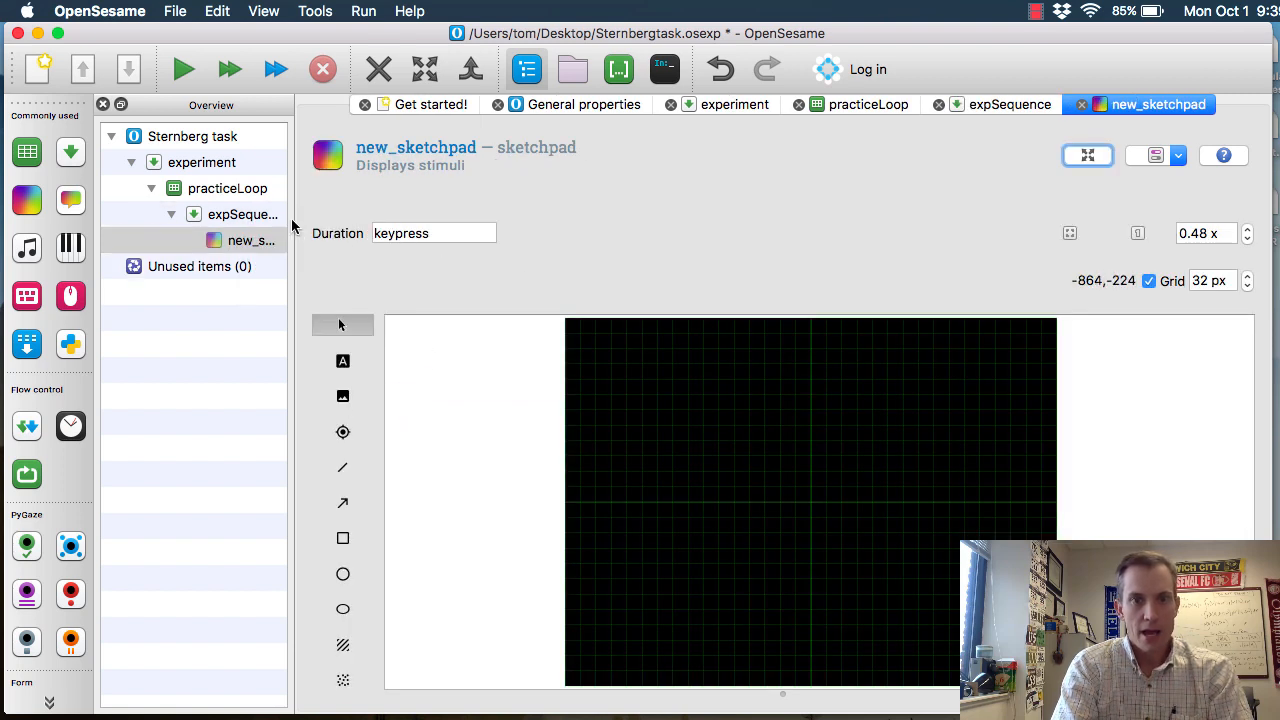
click(407, 147)
text(fixation)
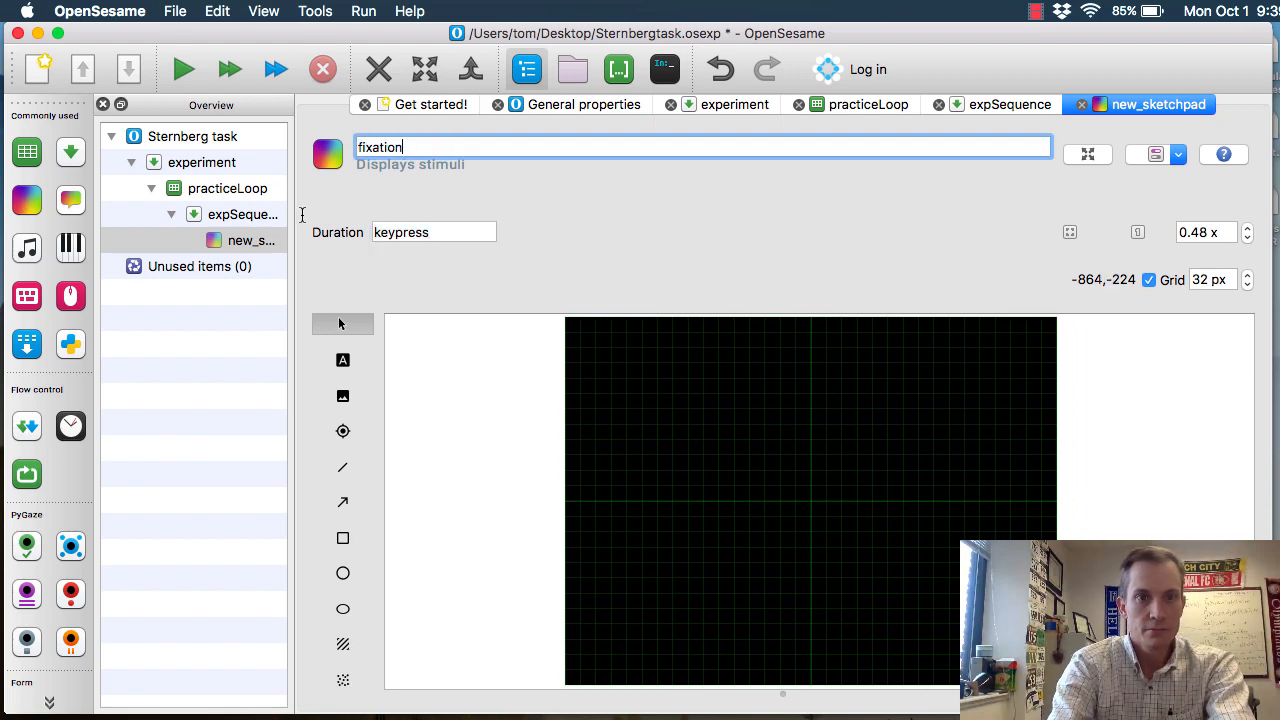
key(Return)
key(Tab)
text(1)
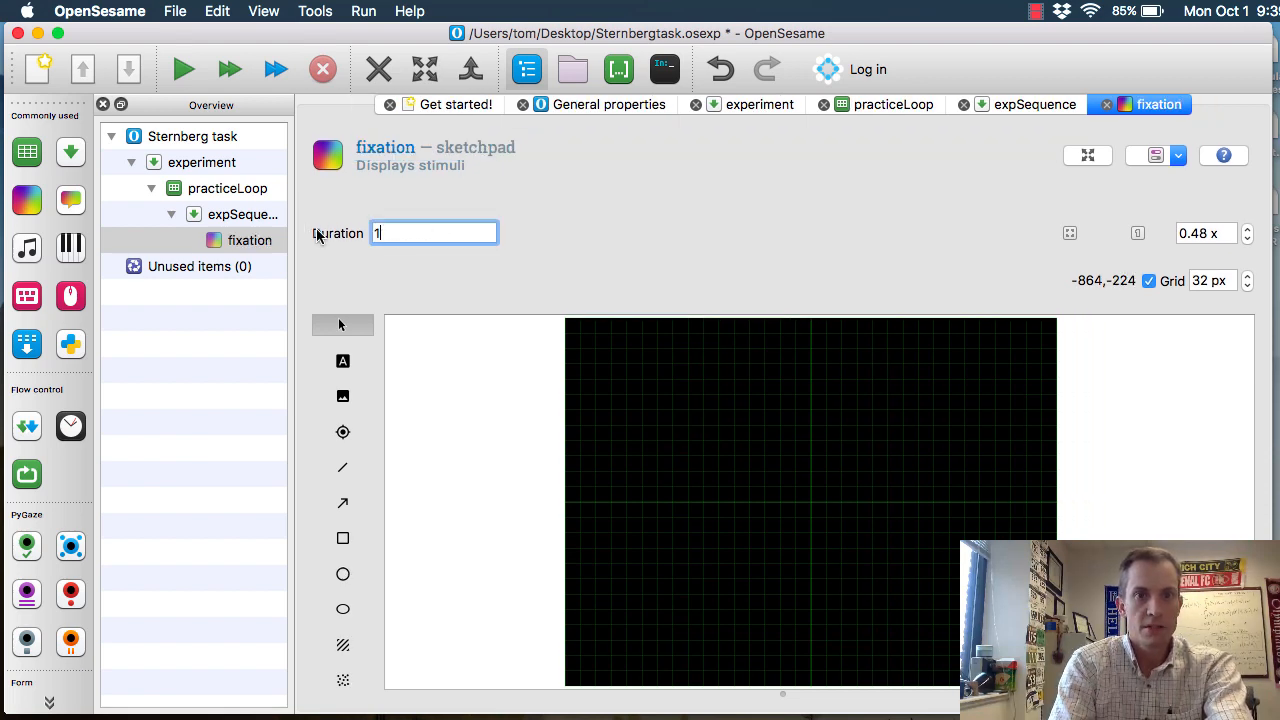
text(000)
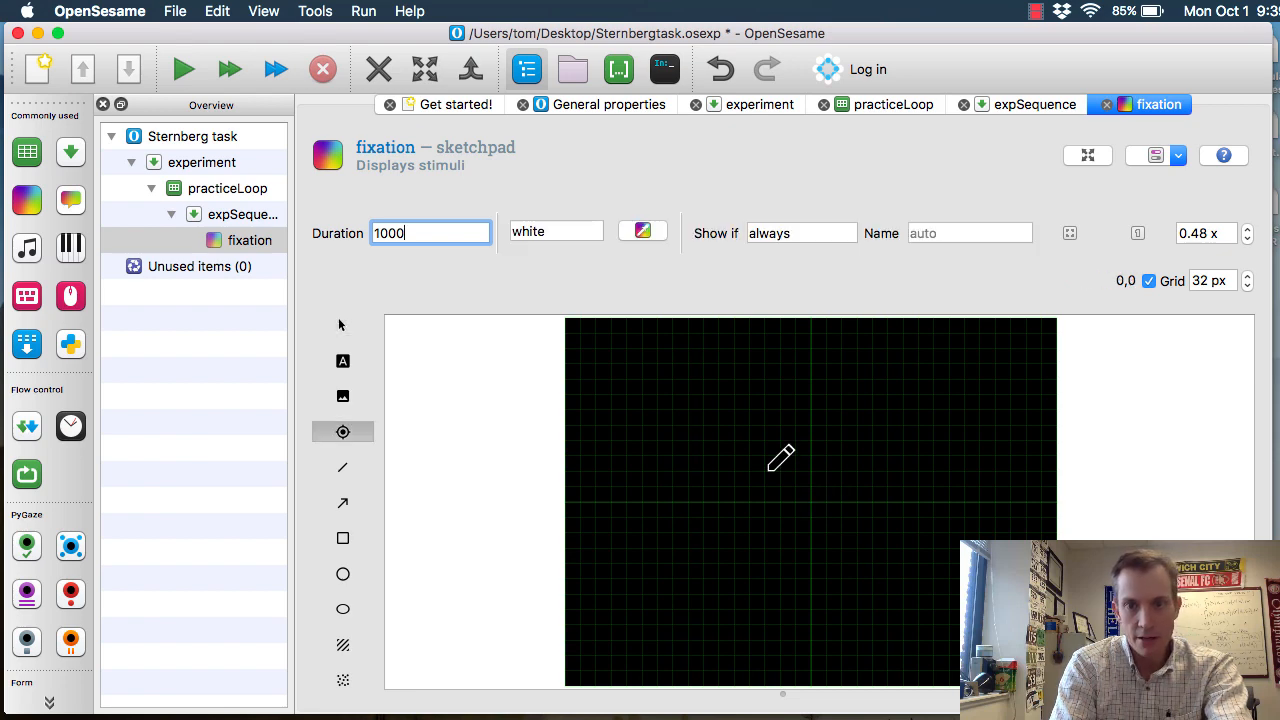
Place a white fixation dot at the centre (0,0) of the fixation sketchpad, and close the Get started and General properties pages
click(811, 502)
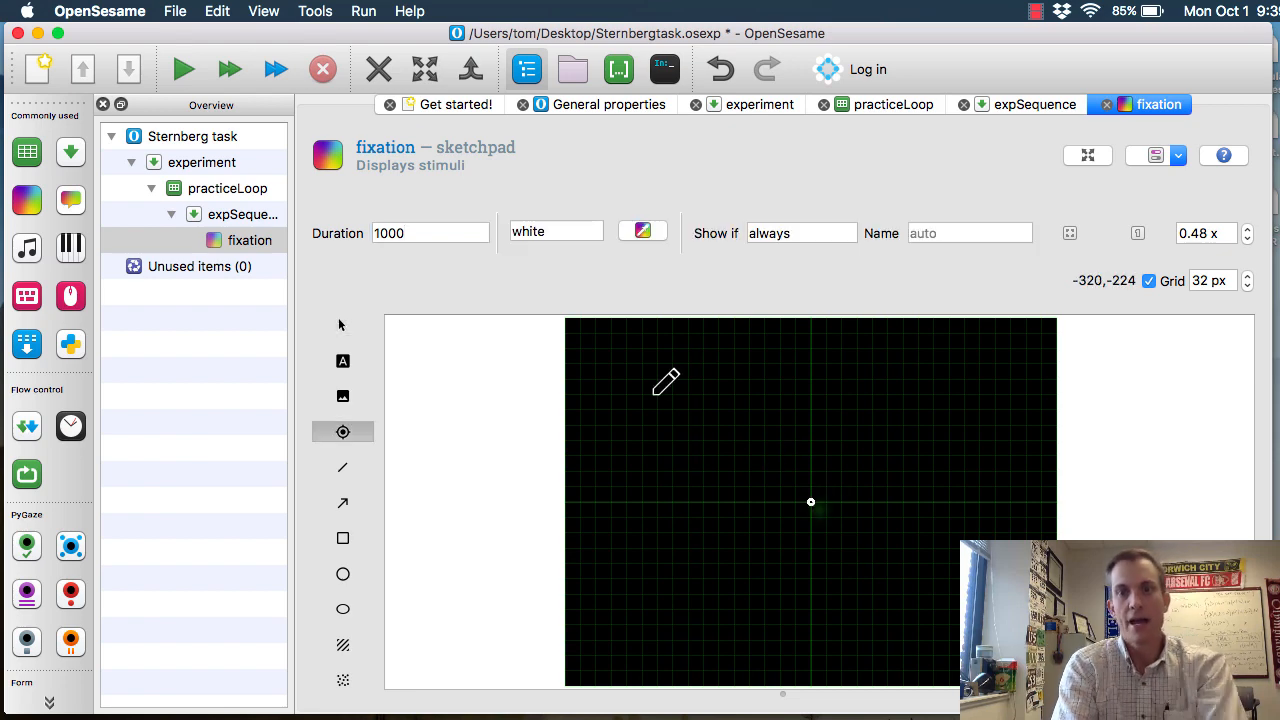
middle_click(455, 106)
click(455, 105)
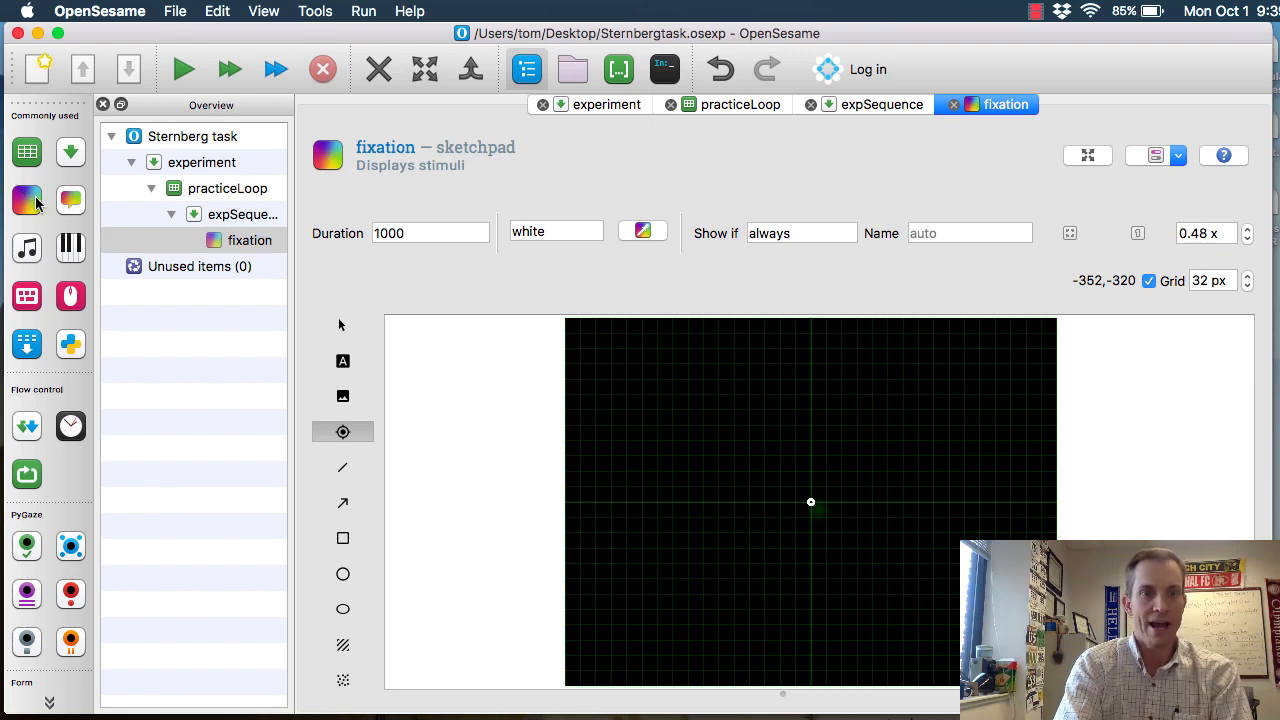
Add a sketchpad after fixation in expSequence, name it memorySet, and set its duration to 1200 ms
mouse_move(31, 197)
mouse_down()
mouse_move(165, 253)
mouse_move(221, 255)
mouse_move(245, 241)
mouse_move(247, 271)
mouse_move(250, 257)
mouse_up()
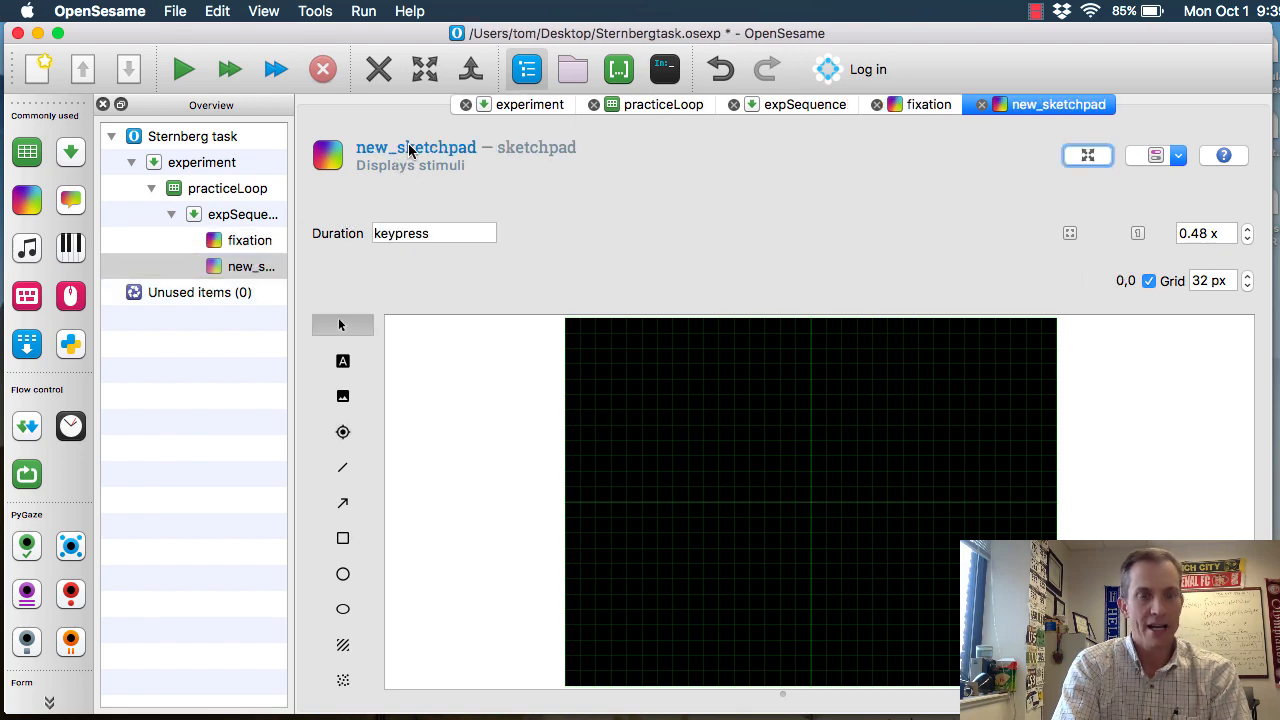
click(403, 143)
click(385, 147)
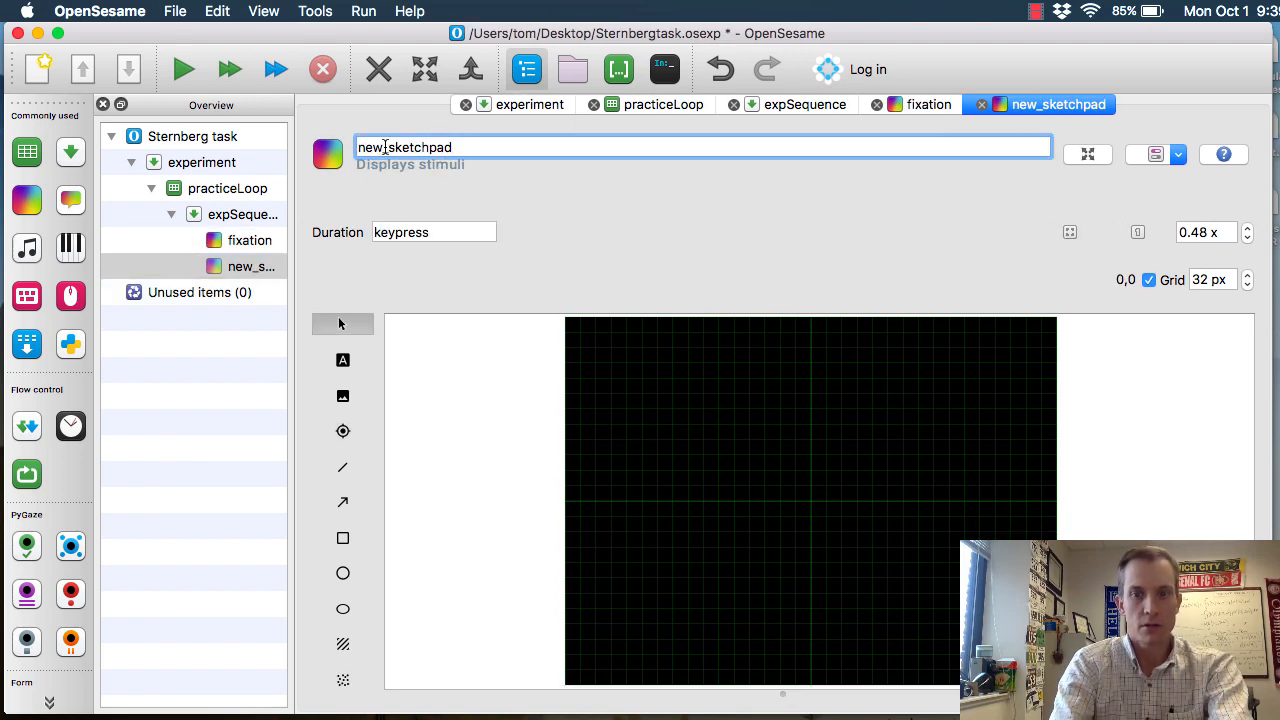
double_click(385, 147)
text(memory)
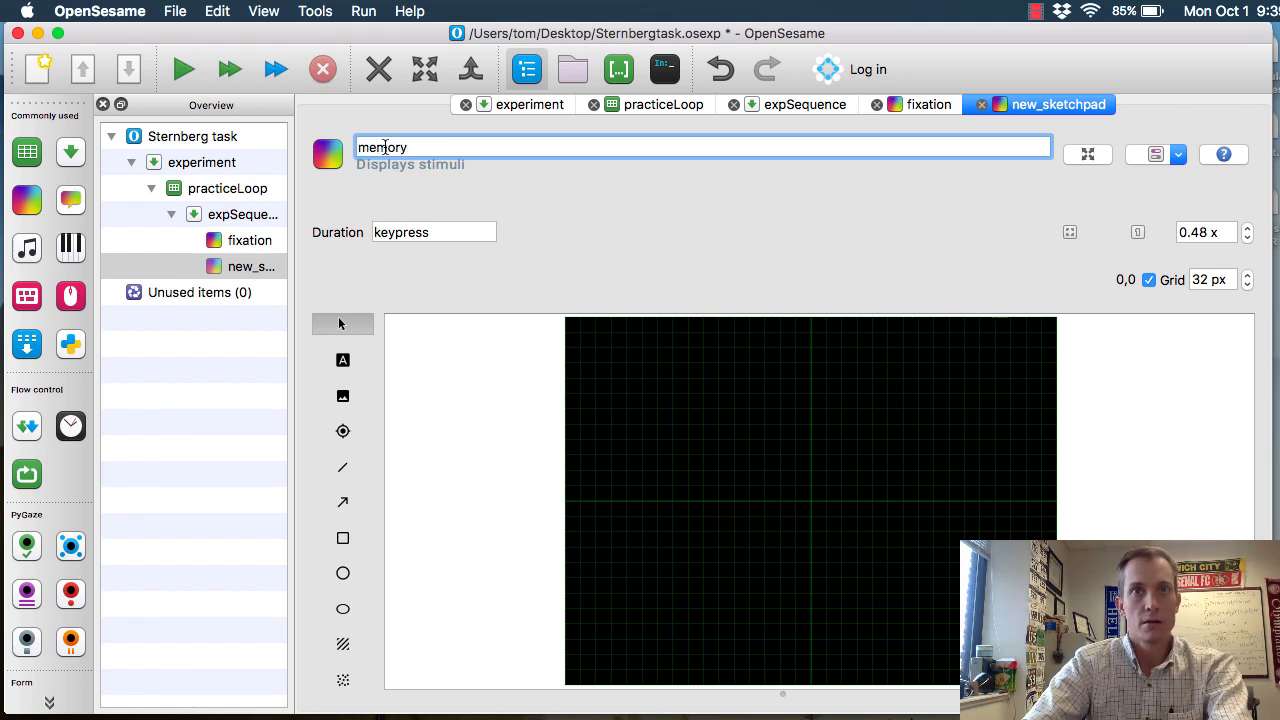
text(Set)
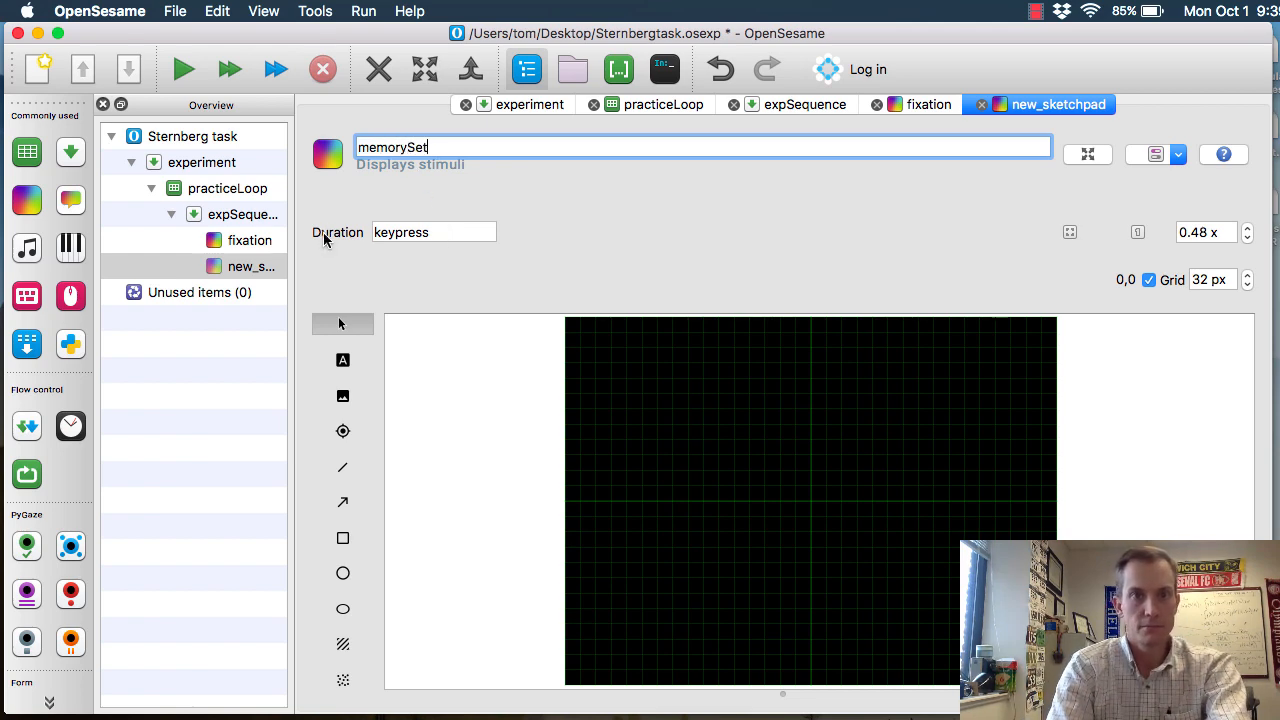
key(Tab)
text(1200)
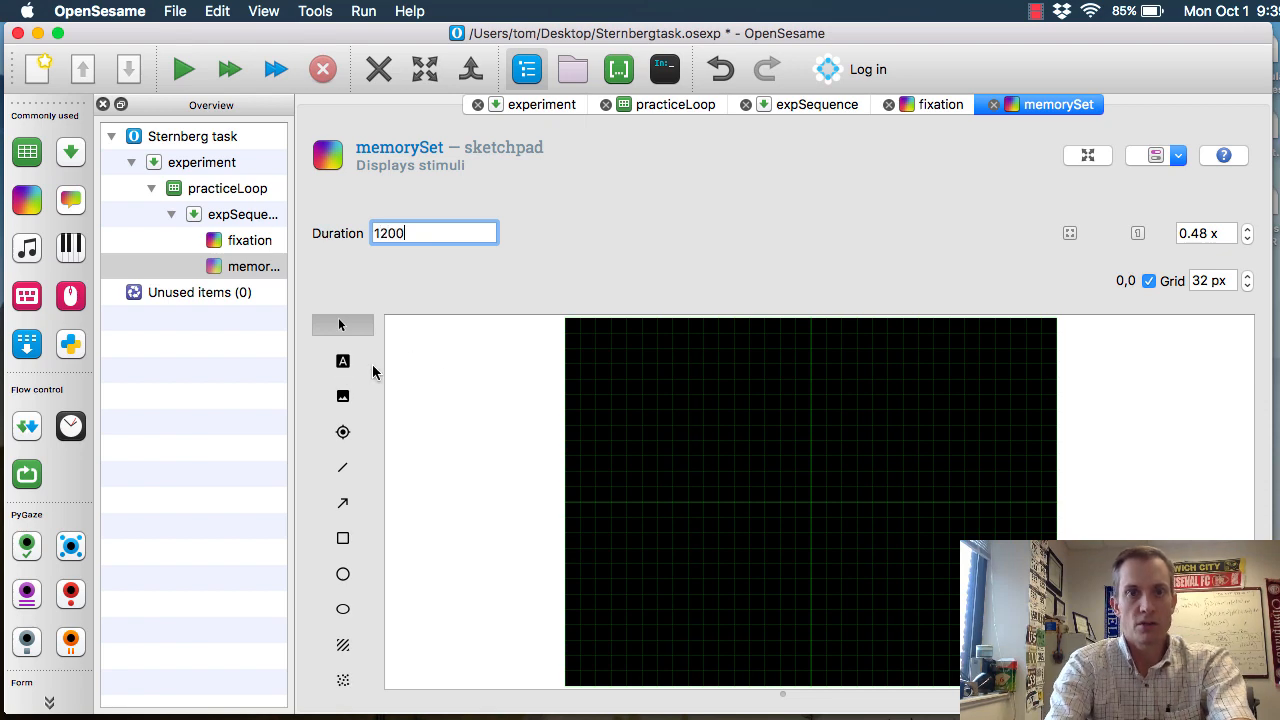
Add the text [numberSet] at the centre (0,0) of the memorySet sketchpad
click(344, 366)
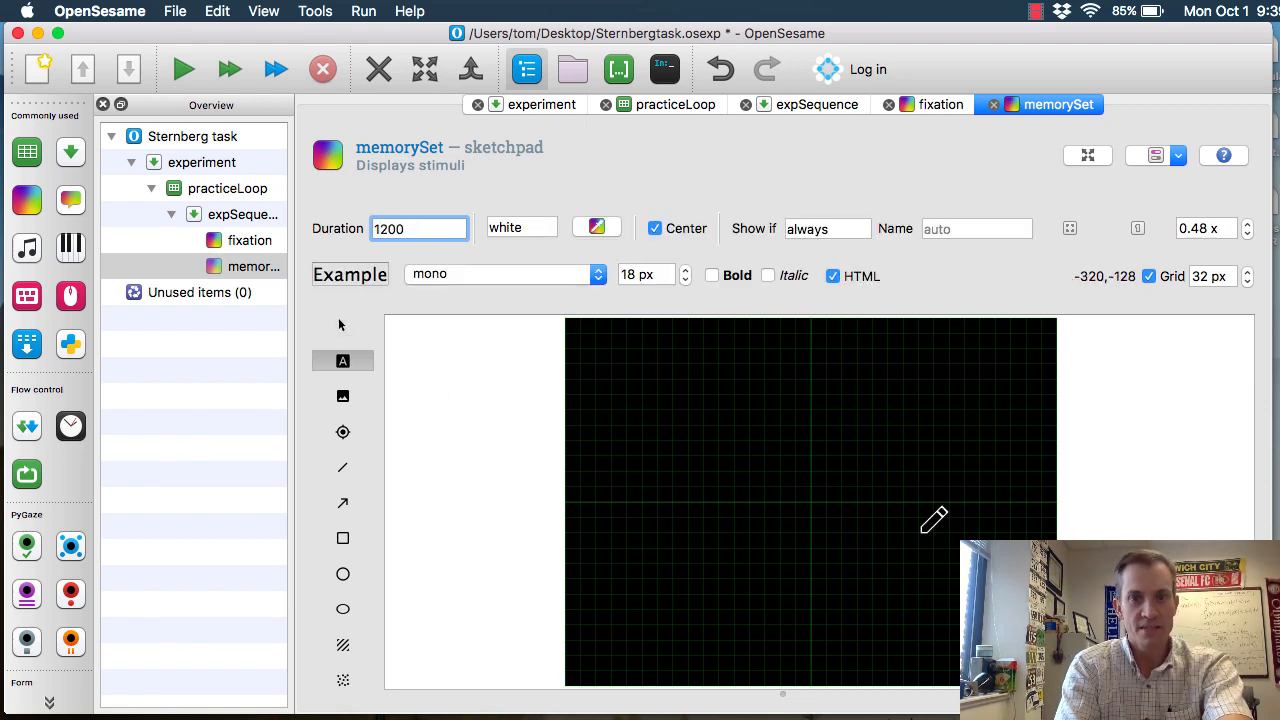
click(725, 420)
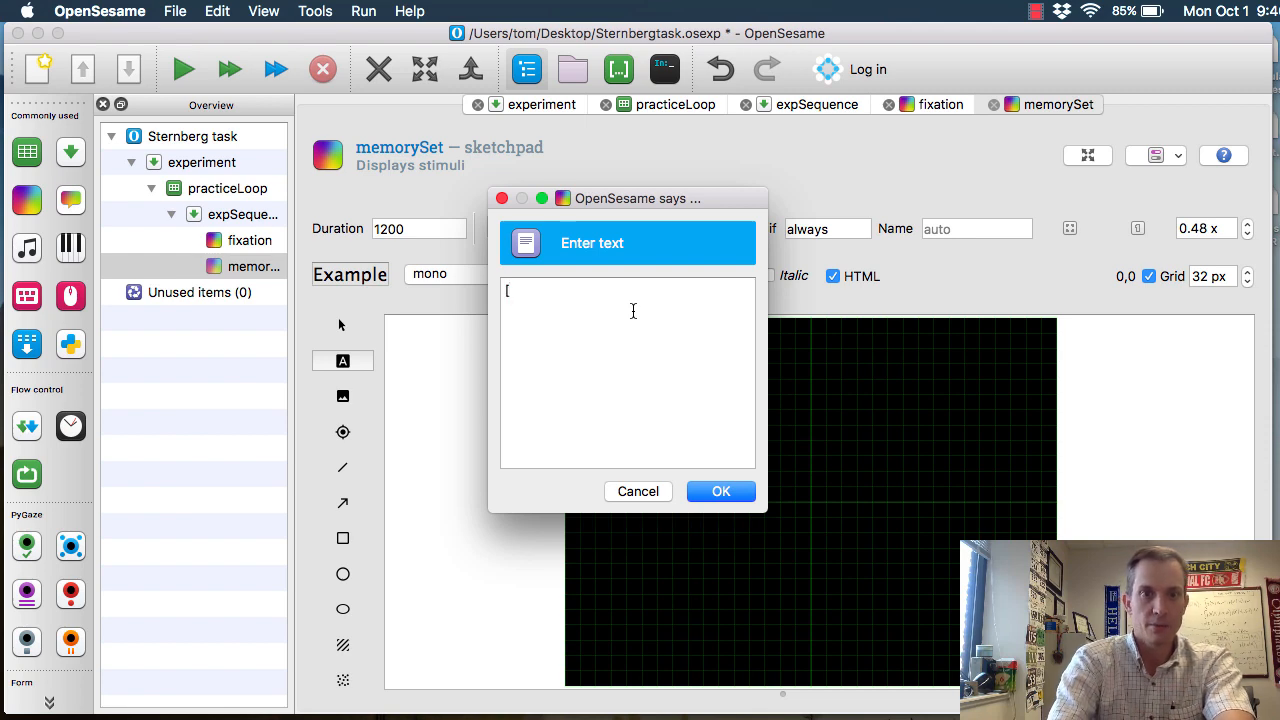
text(umberSet])
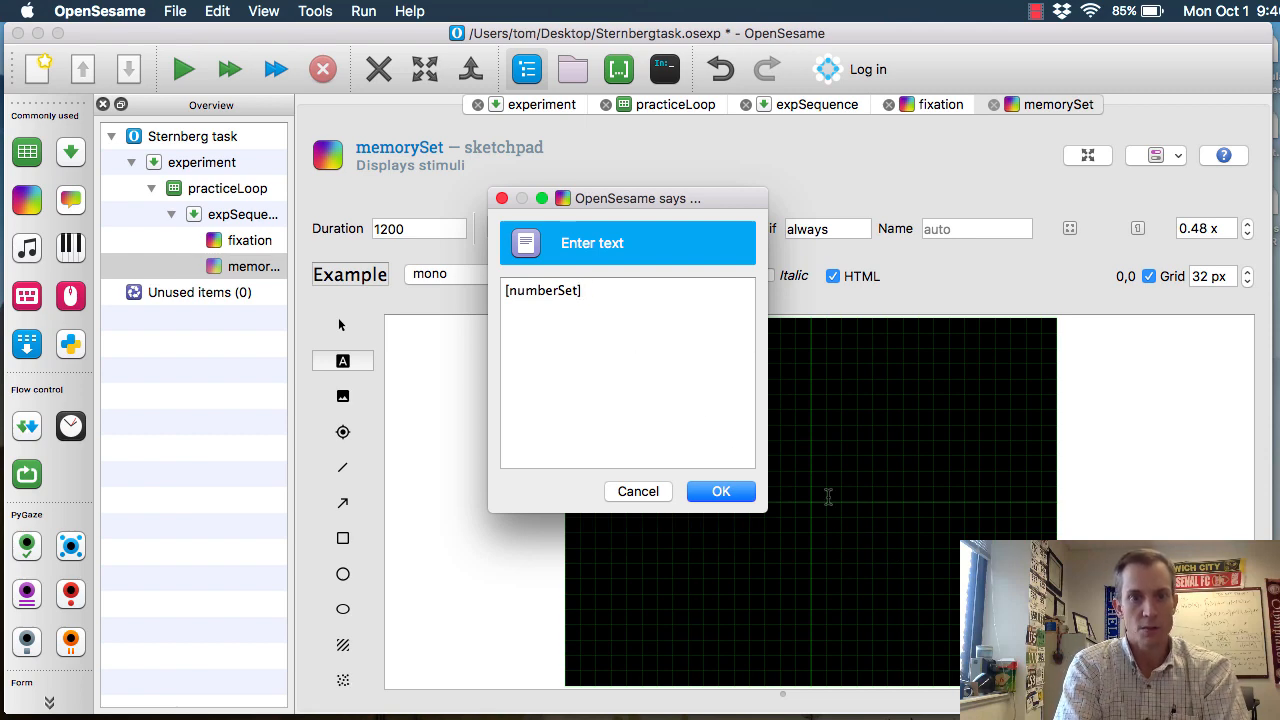
key(Return)
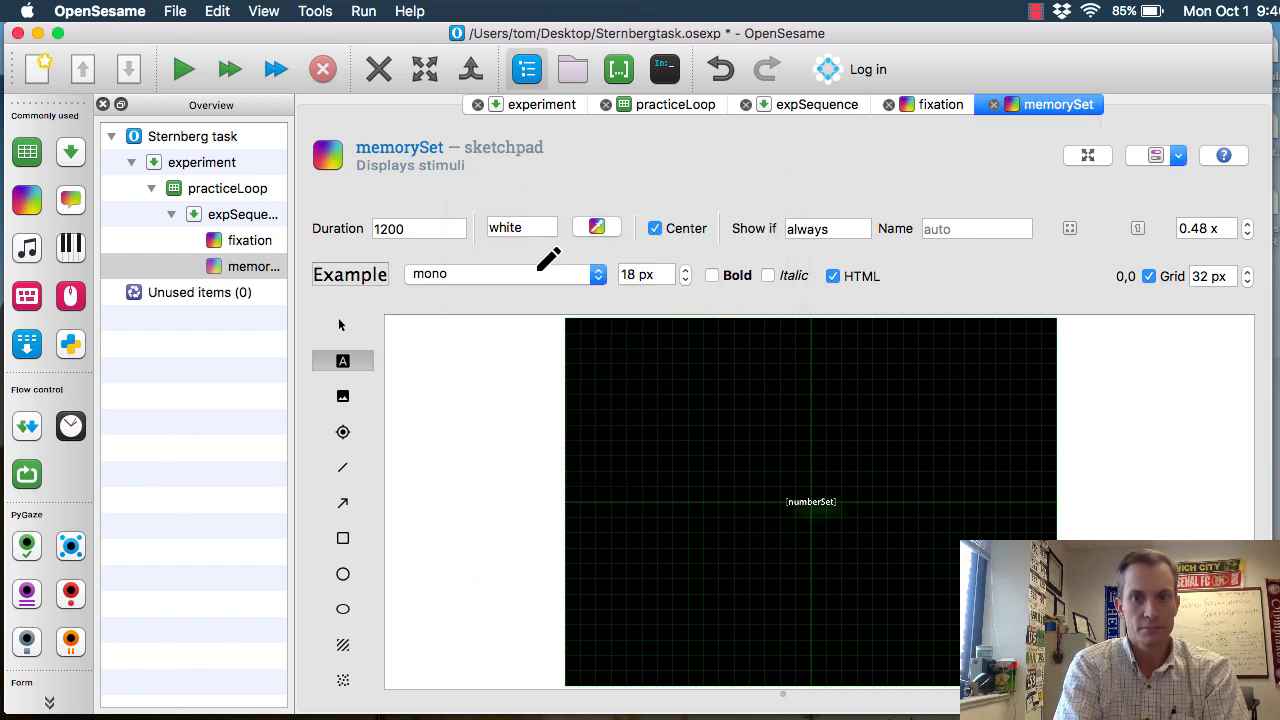
Set the font size of the [numberSet] text to 36 px
click(642, 275)
key(BackSpace)
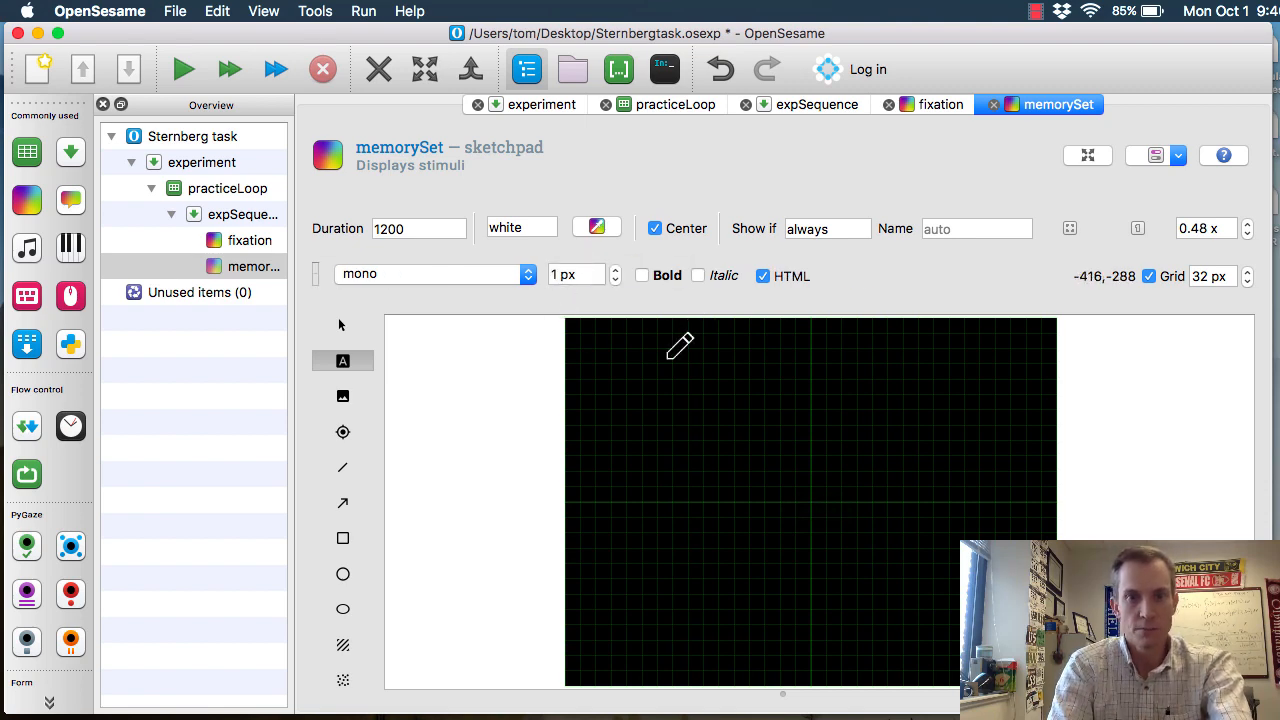
click(568, 274)
key(BackSpace)
text(36)
key(Return)
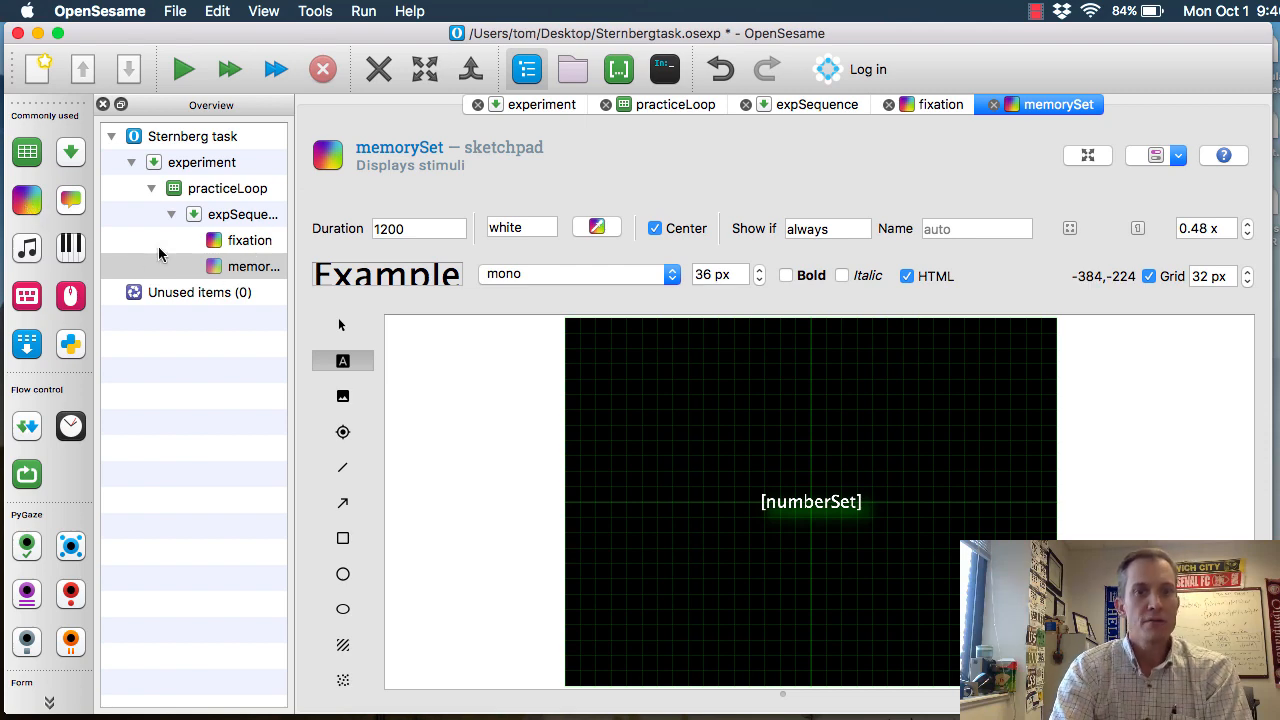
Add a sketchpad named ISI with a 2000 ms duration after memorySet, and close the experiment and practiceLoop pages
drag(224, 266, 248, 280)
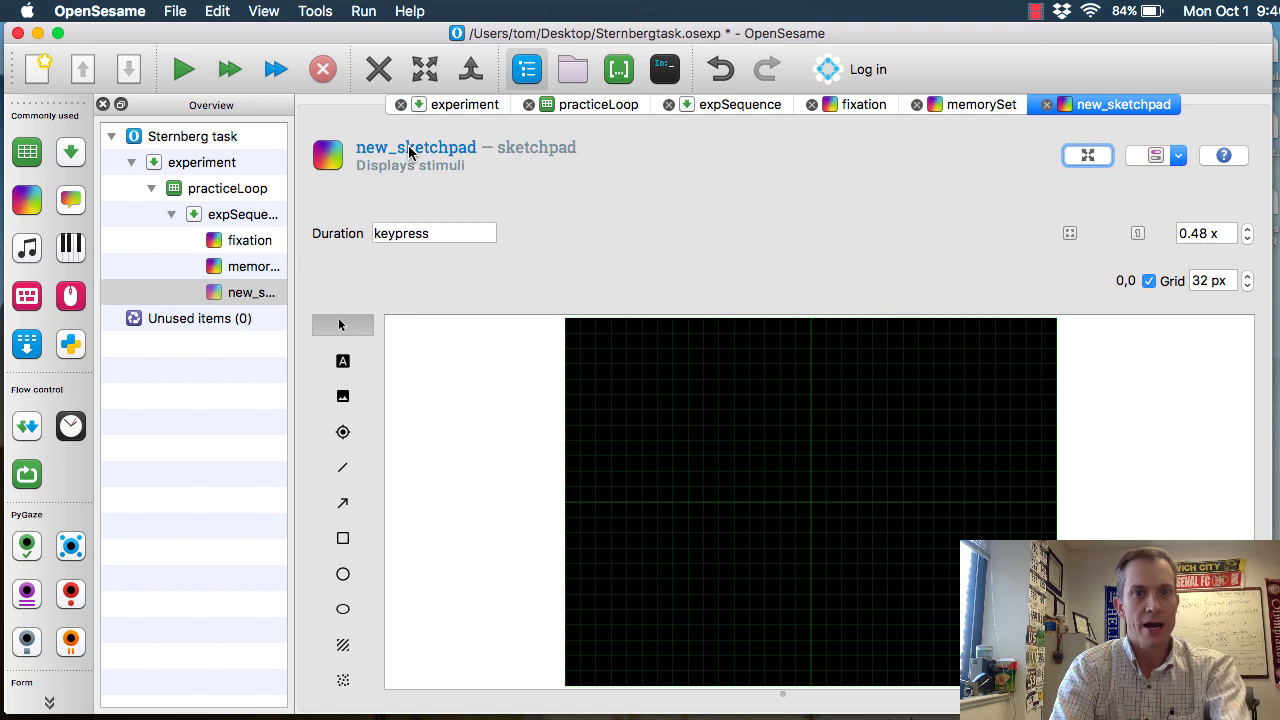
click(408, 145)
text(ISI)
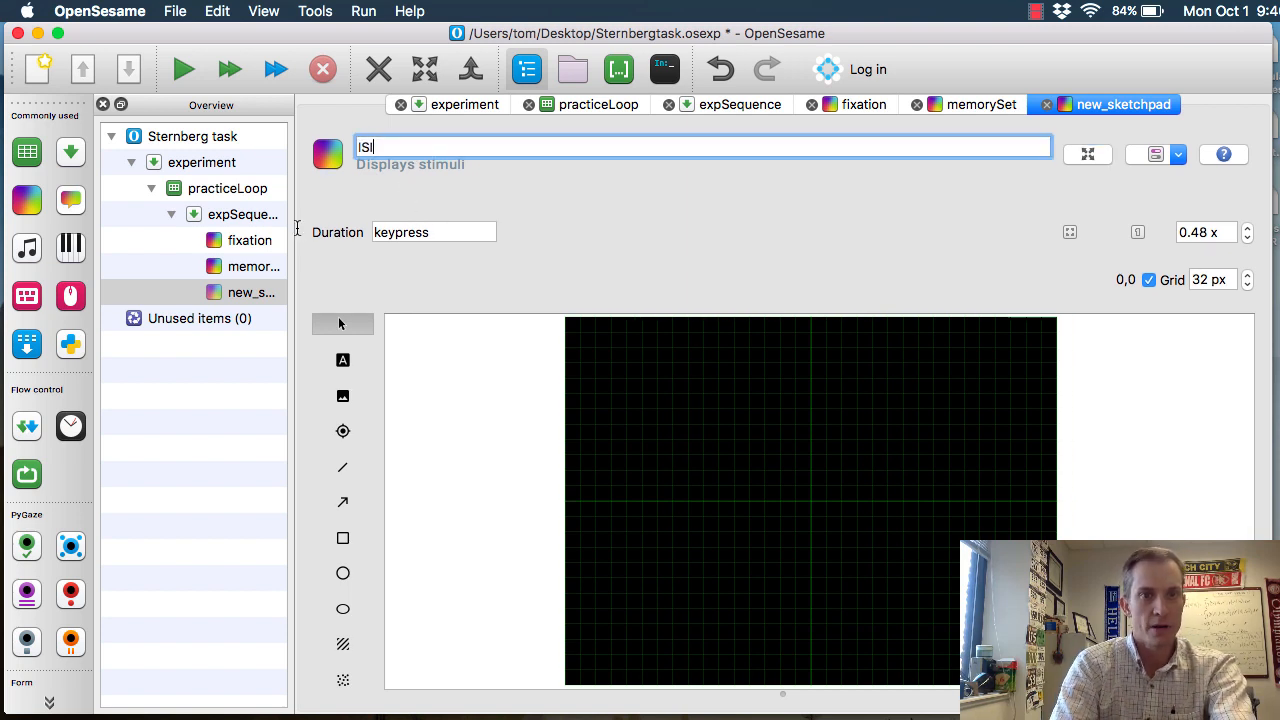
key(Tab)
text(2000)
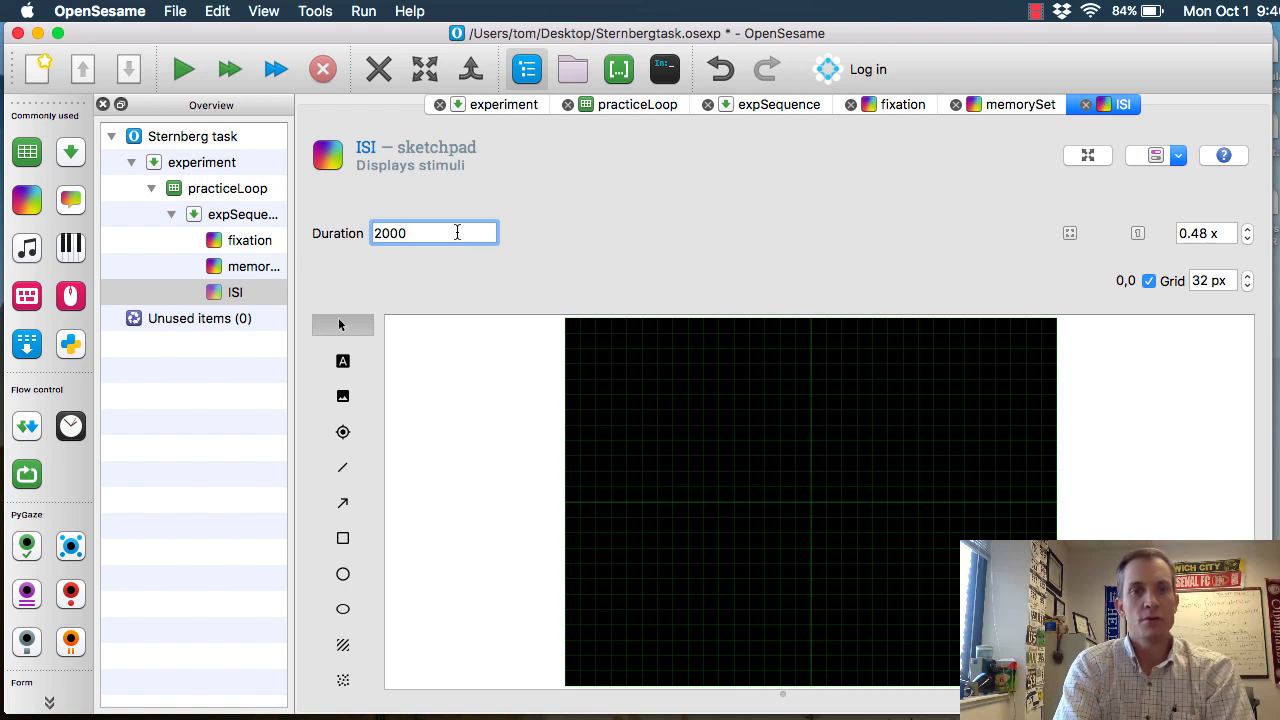
click(440, 105)
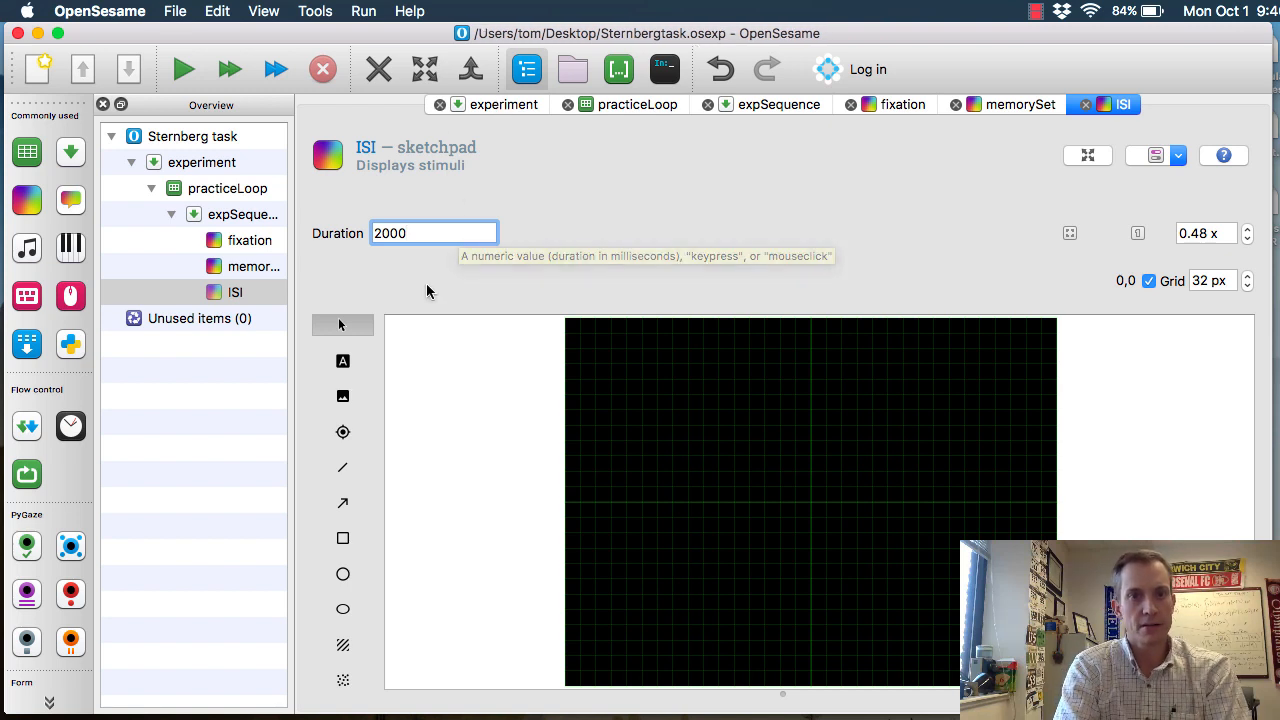
click(228, 293)
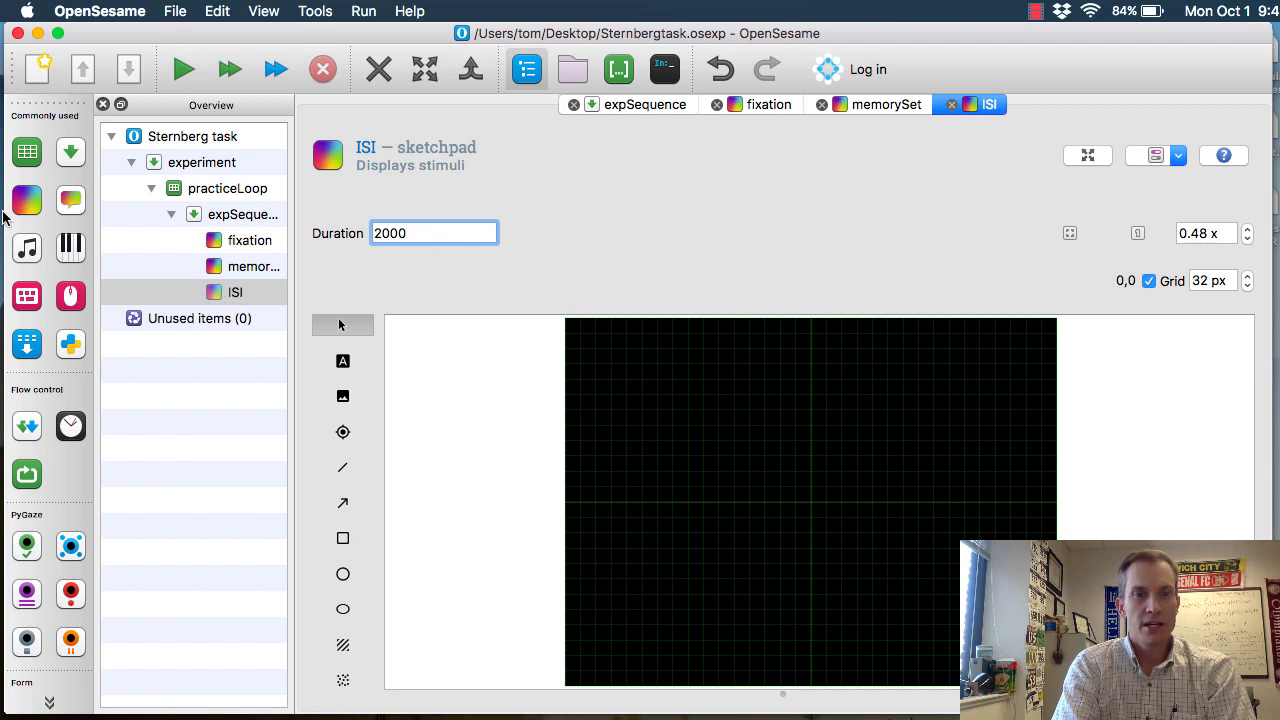
Add a sketchpad after ISI in expSequence, name it probe, and set its duration to 0 ms
mouse_move(27, 199)
mouse_down()
mouse_move(224, 306)
mouse_move(218, 282)
mouse_move(238, 295)
mouse_up()
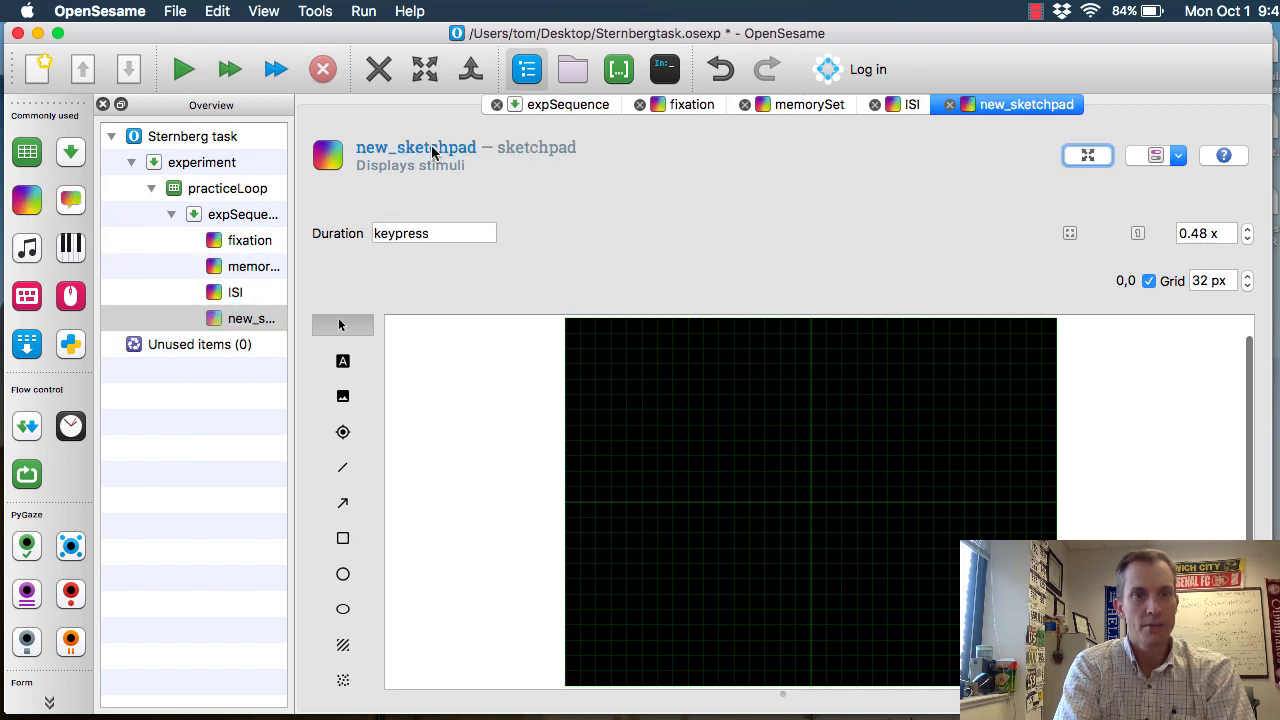
click(432, 147)
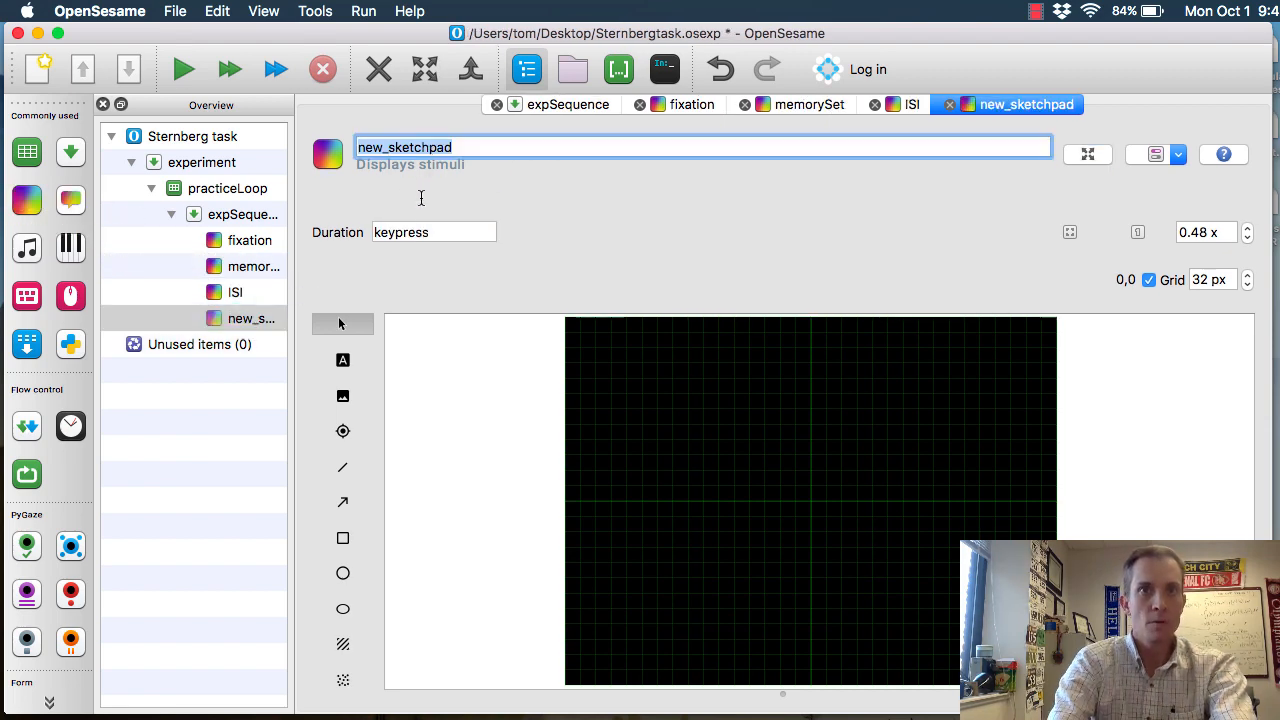
text(probe)
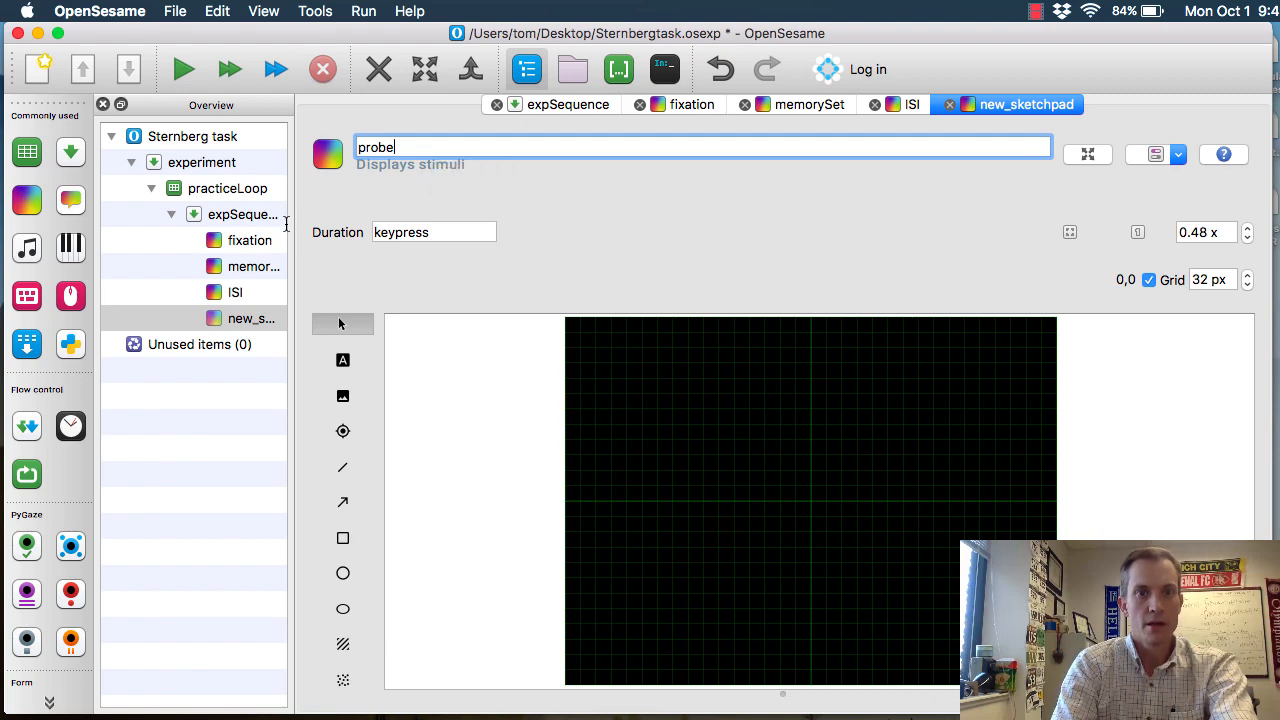
key(Tab)
text(0)
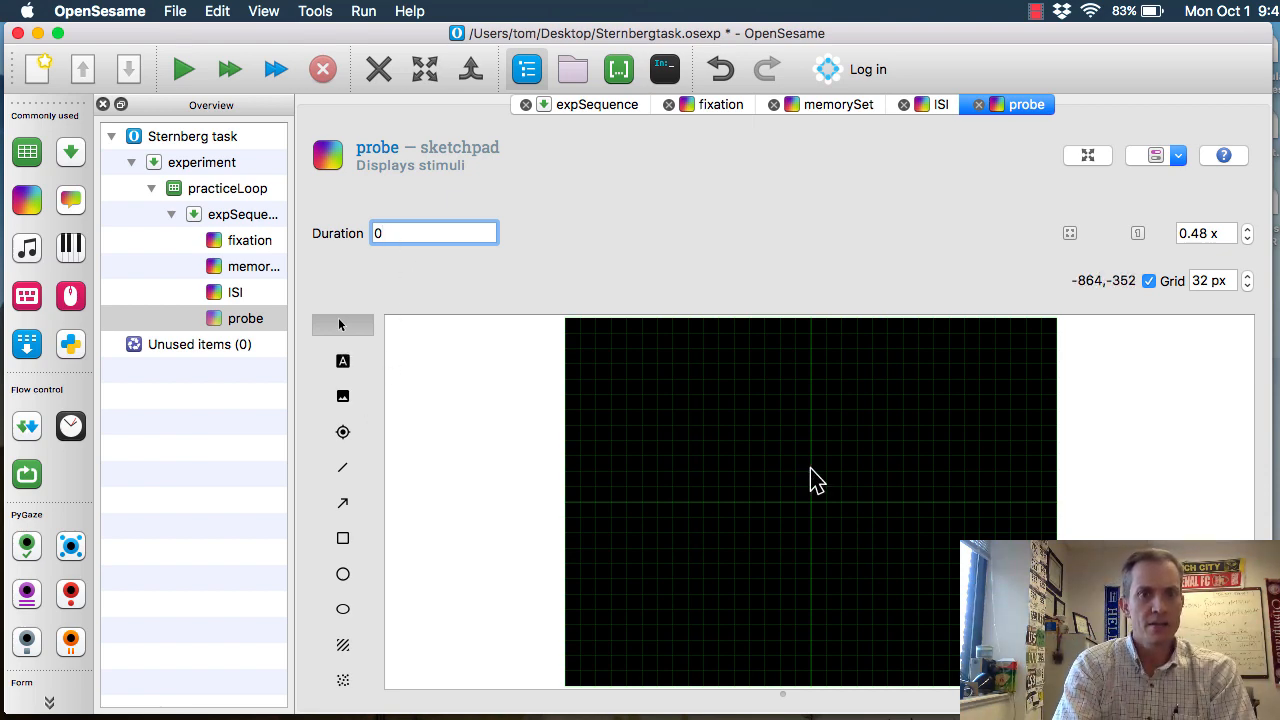
Add the text [target] at the centre (0,0) of the probe sketchpad
click(343, 361)
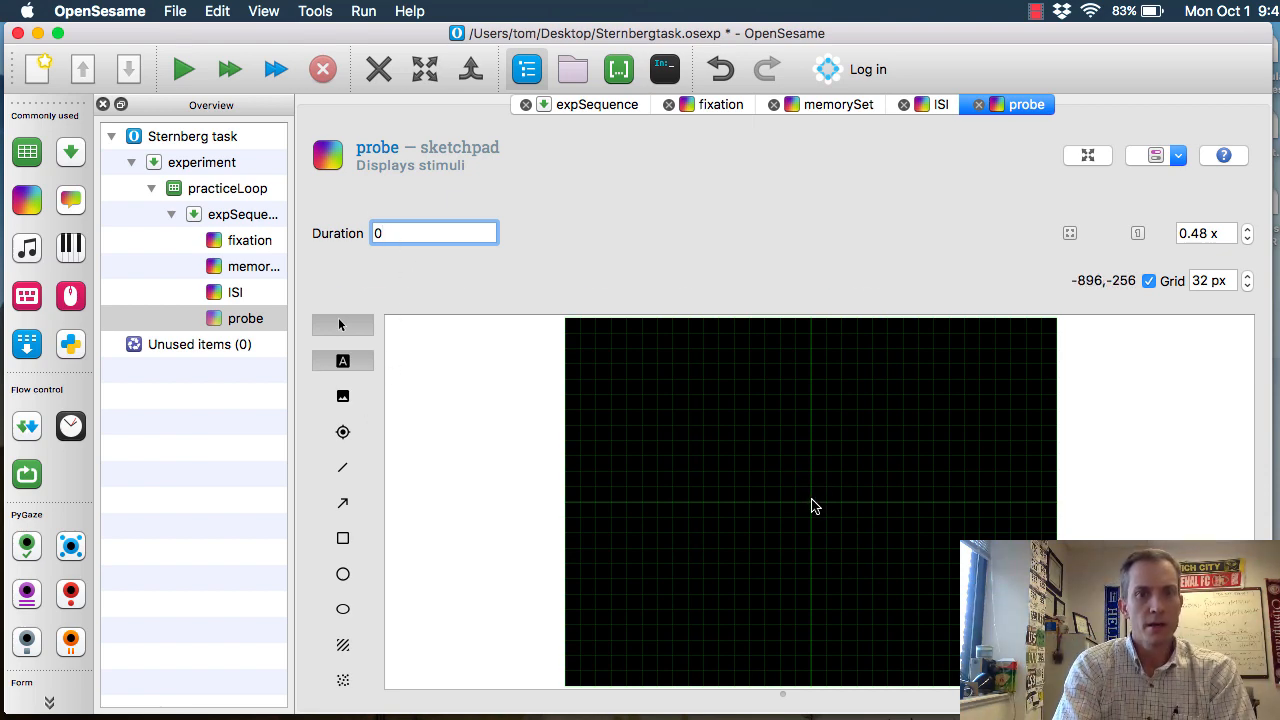
click(741, 455)
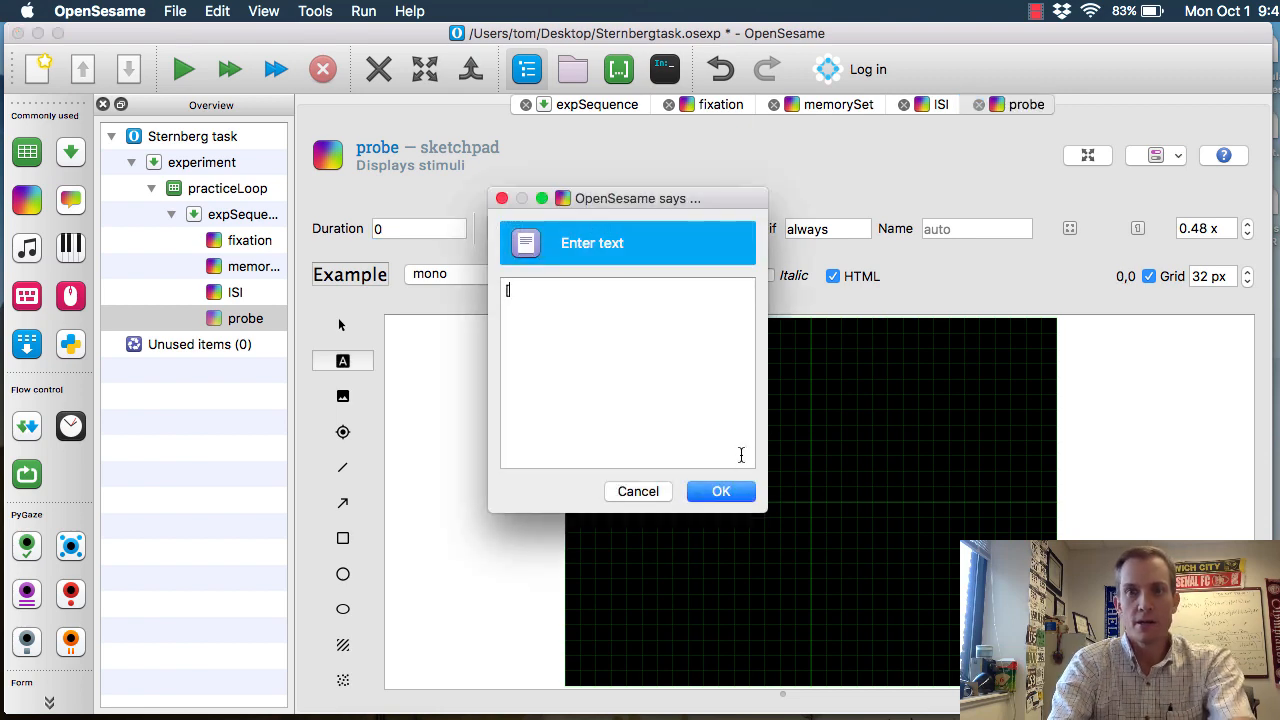
text([target])
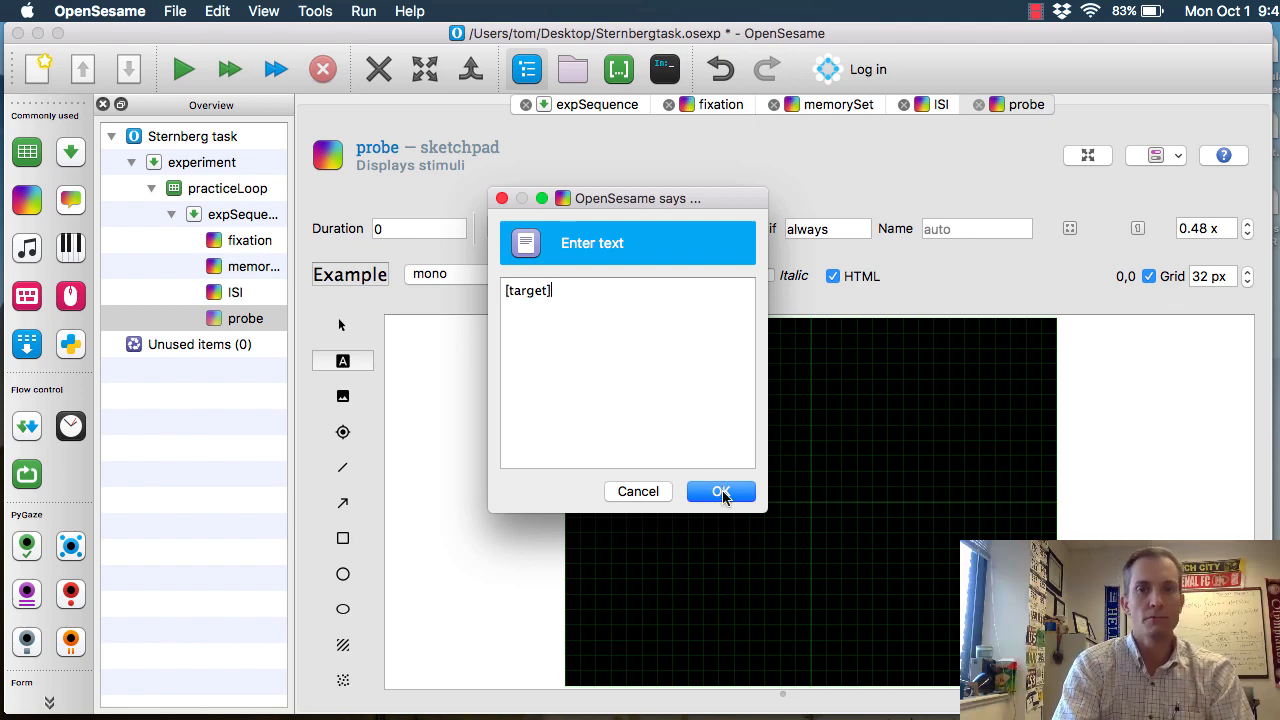
click(722, 493)
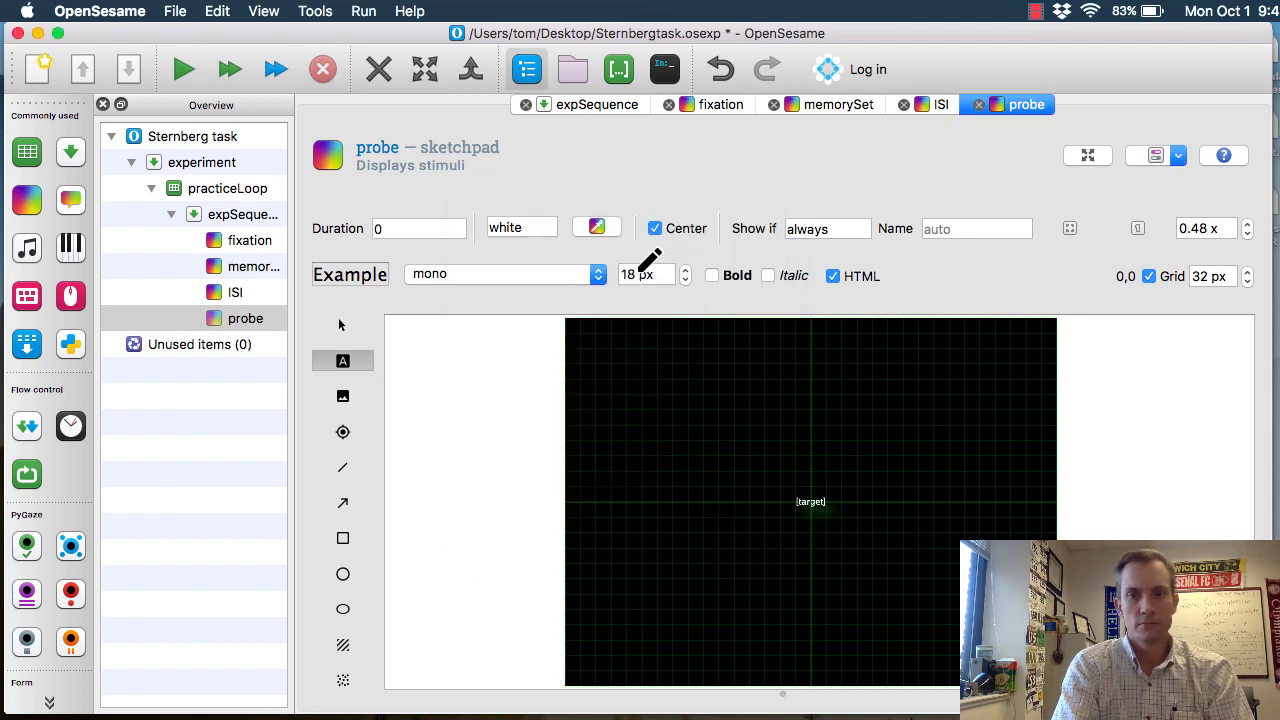
Set the font size of the [target] text to 36 px
click(636, 277)
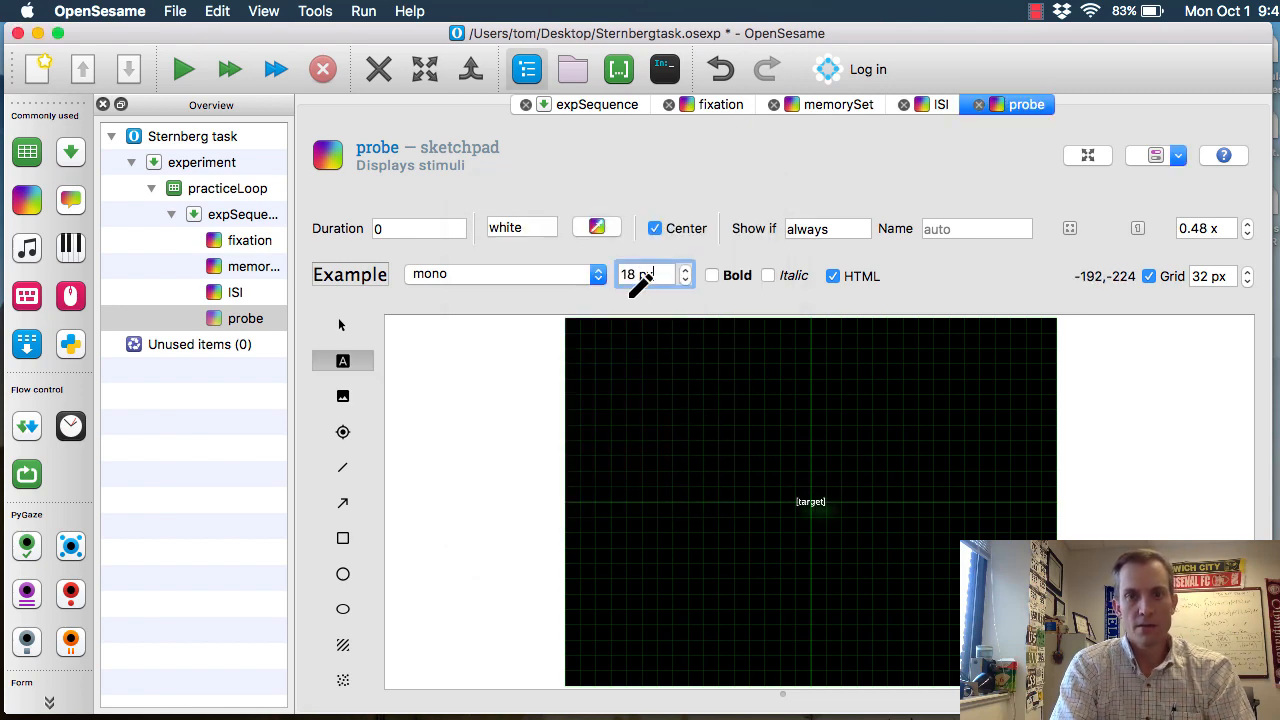
drag(637, 276, 579, 271)
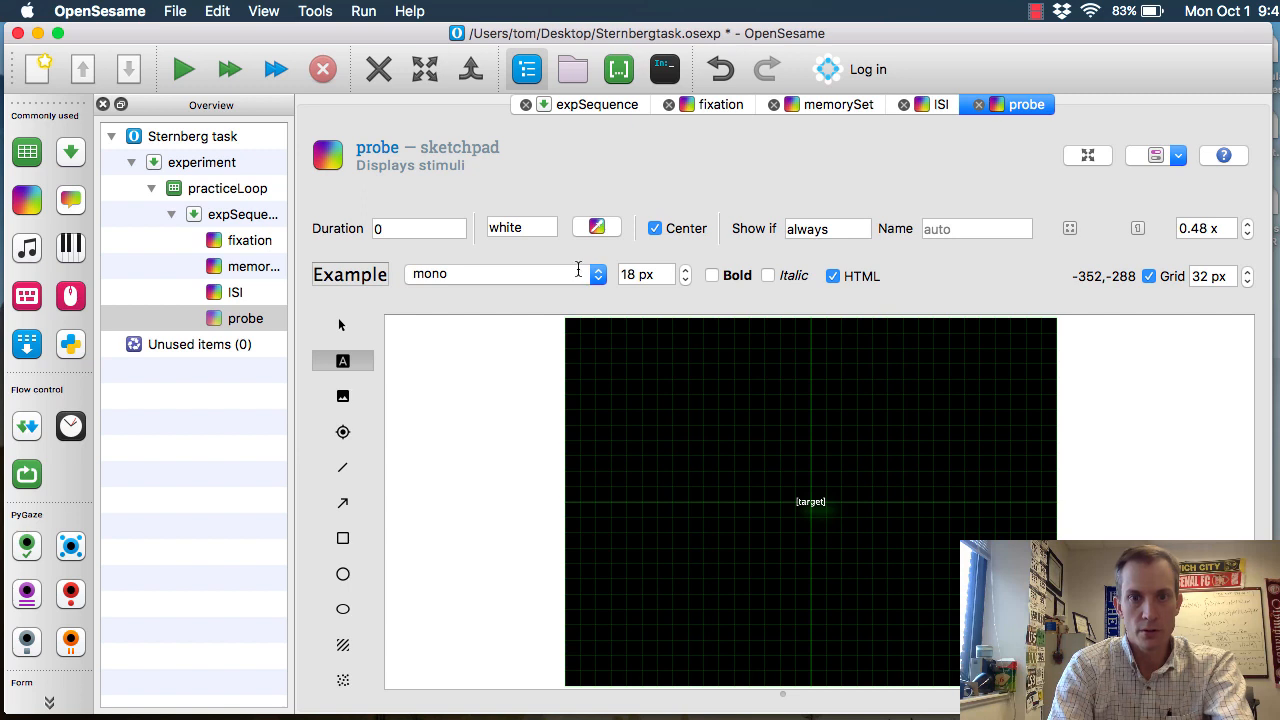
text(36)
key(Return)
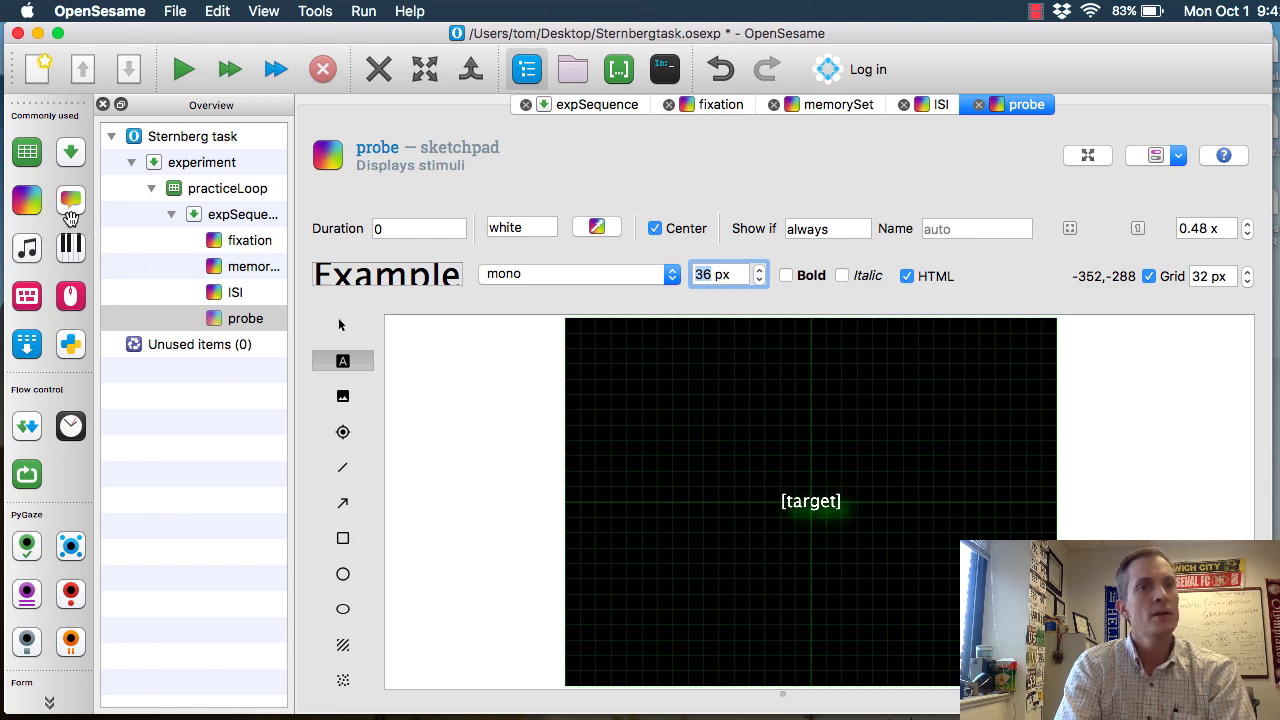
Add a keyboard response after probe with allowed responses left;right and a 2000 ms timeout, and save the experiment
drag(228, 316, 270, 344)
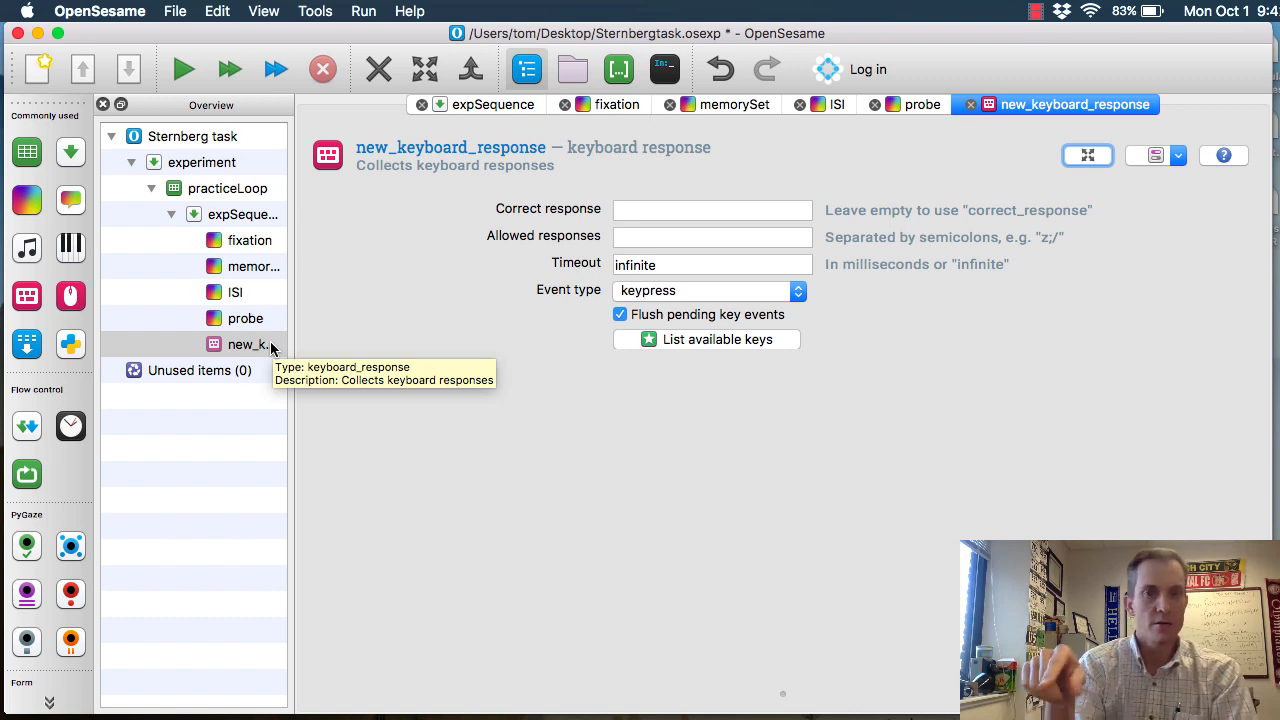
click(638, 241)
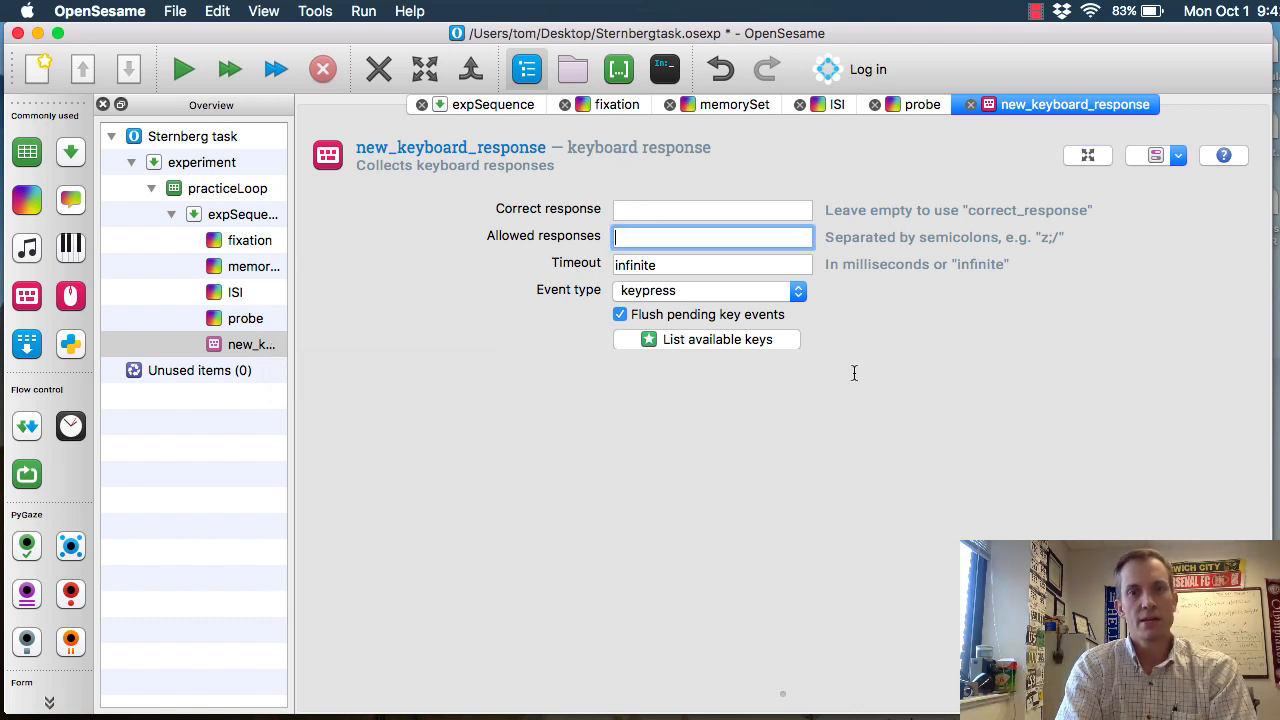
text(left;right)
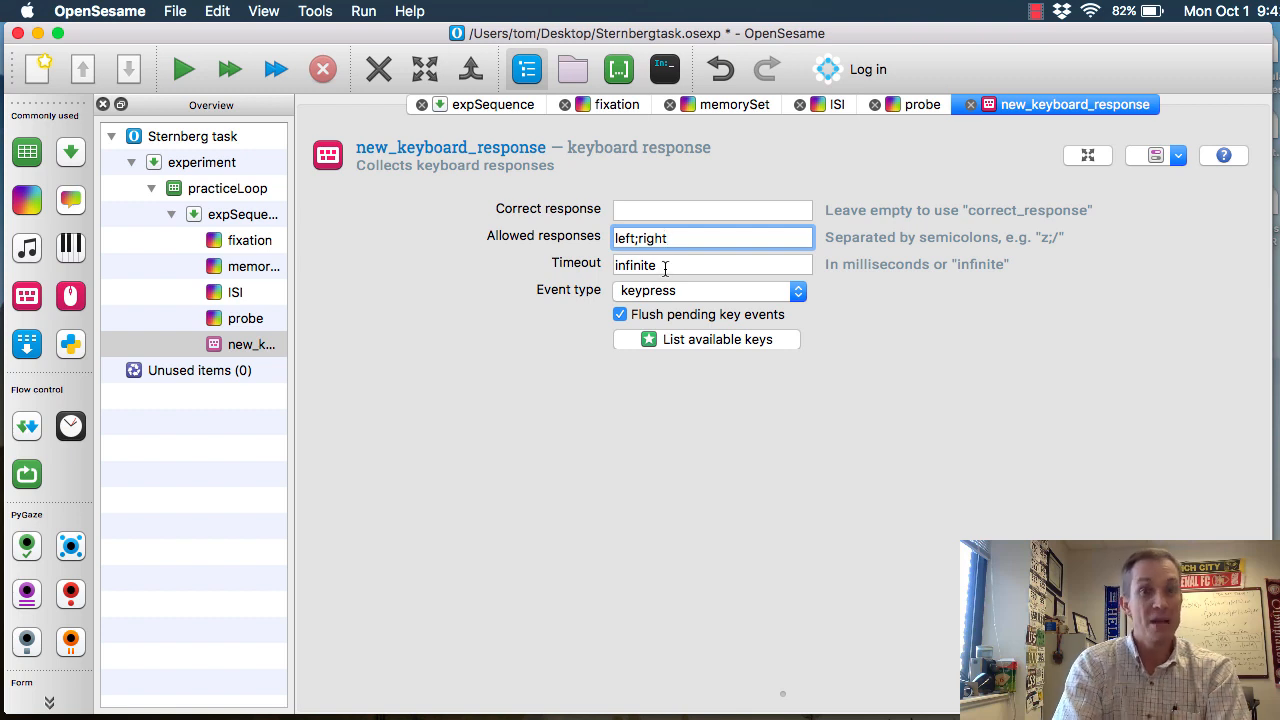
key(Tab)
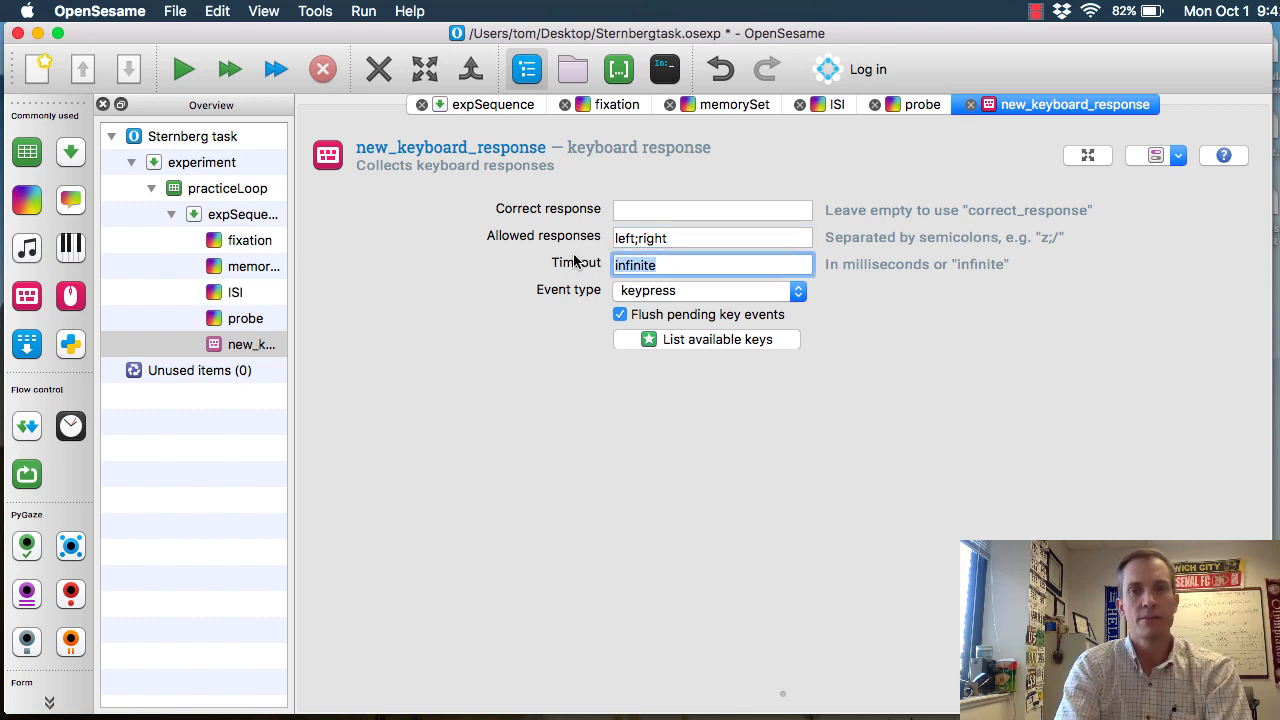
text(2000)
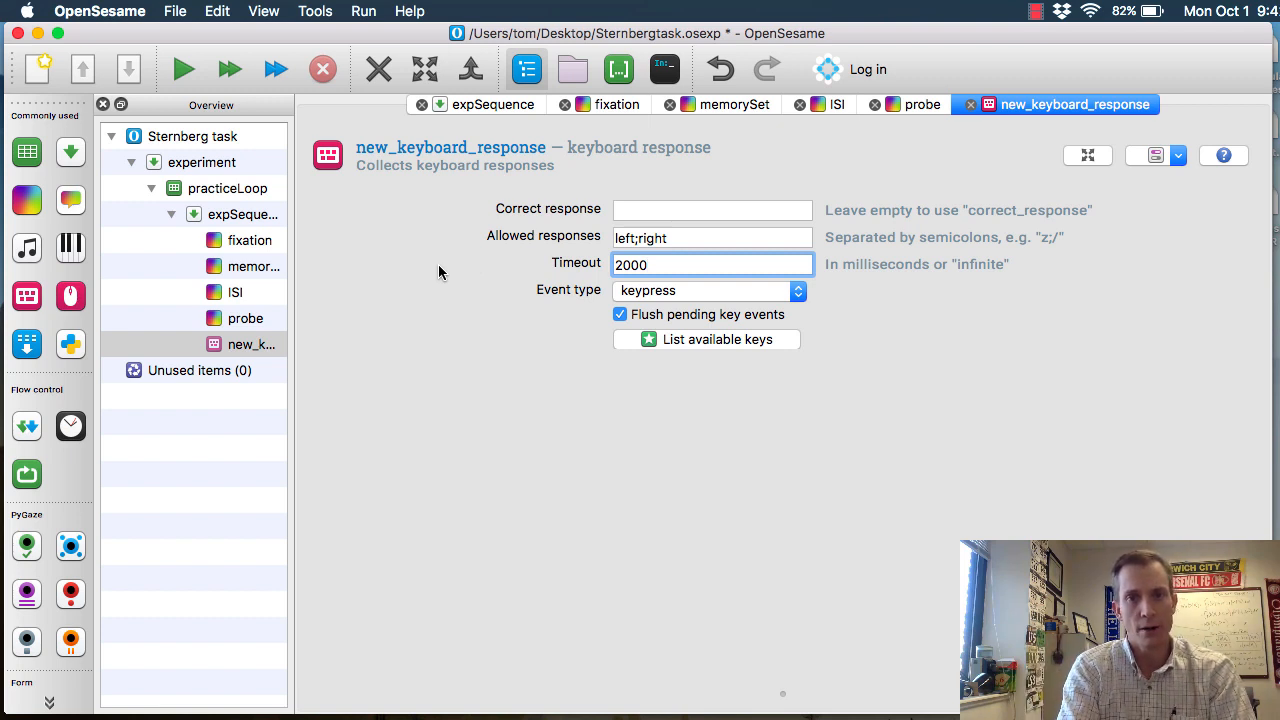
key(super+s)
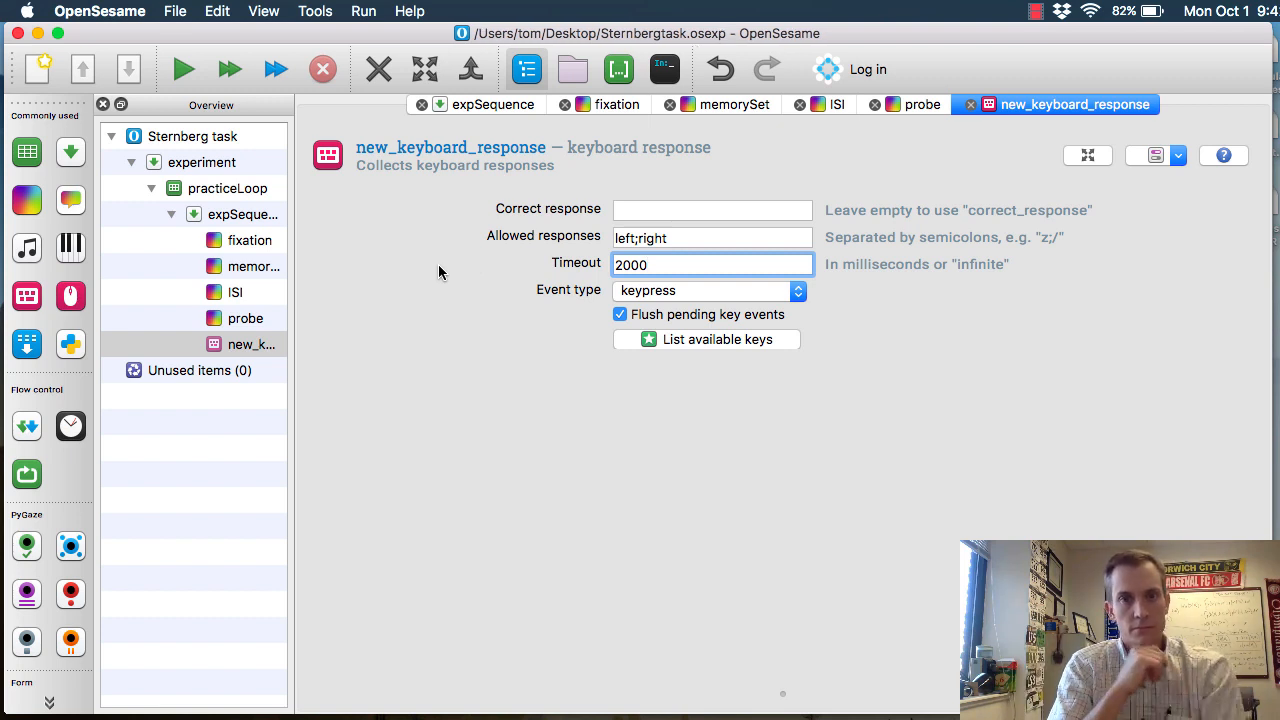
Rename the new keyboard response item as keyboard_response and close the expSequence page
click(396, 158)
key(Left)
key(Right)
key(Right)
key(Right)
key(Right)
key(BackSpace)
key(BackSpace)
key(BackSpace)
key(BackSpace)
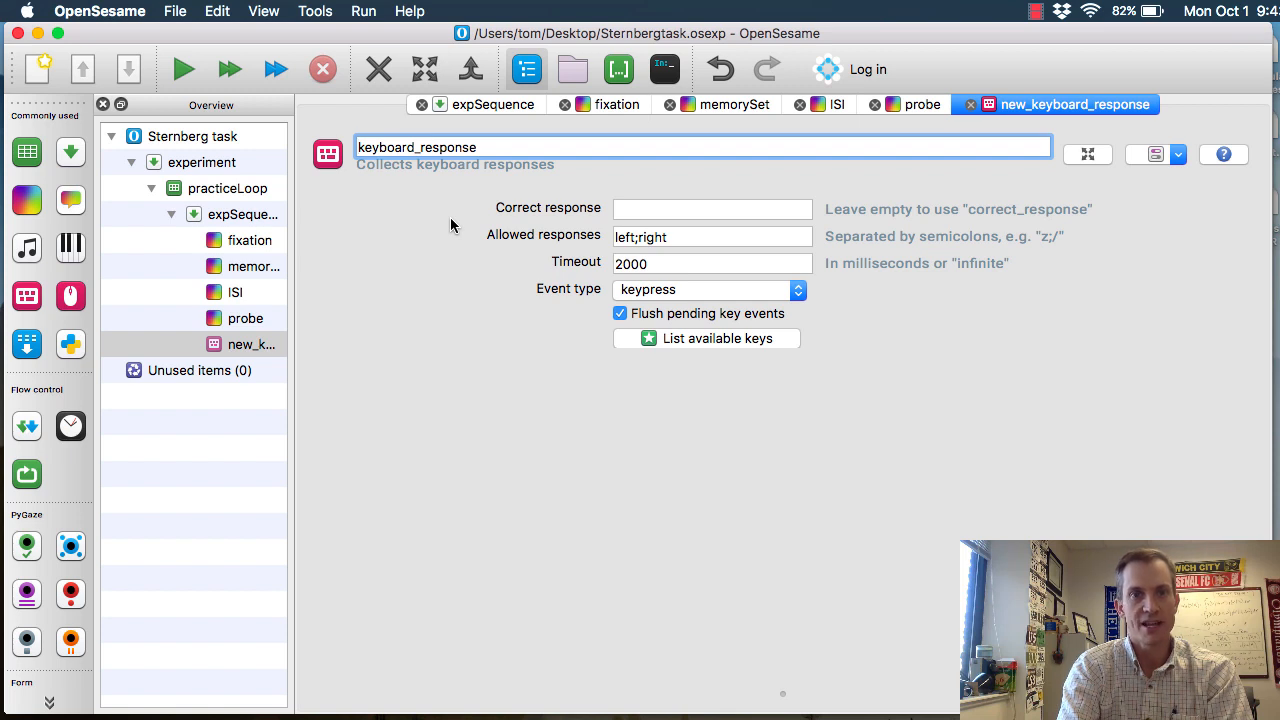
key(Return)
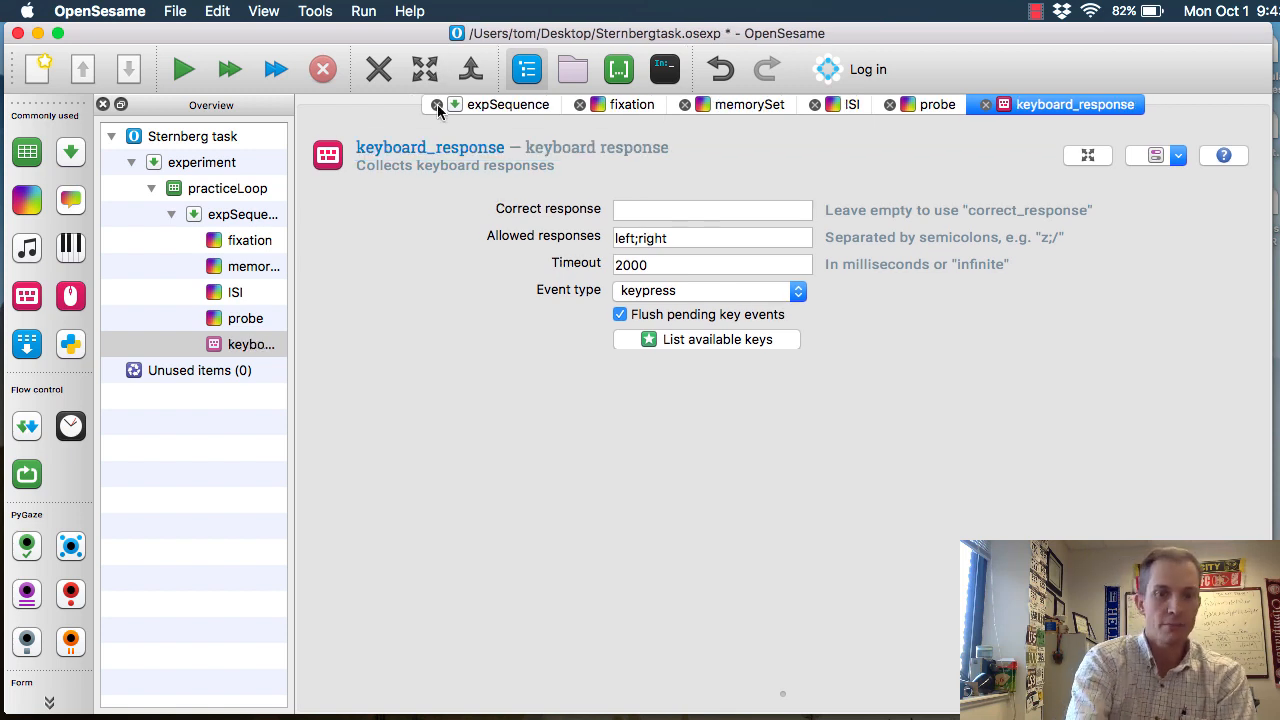
click(247, 344)
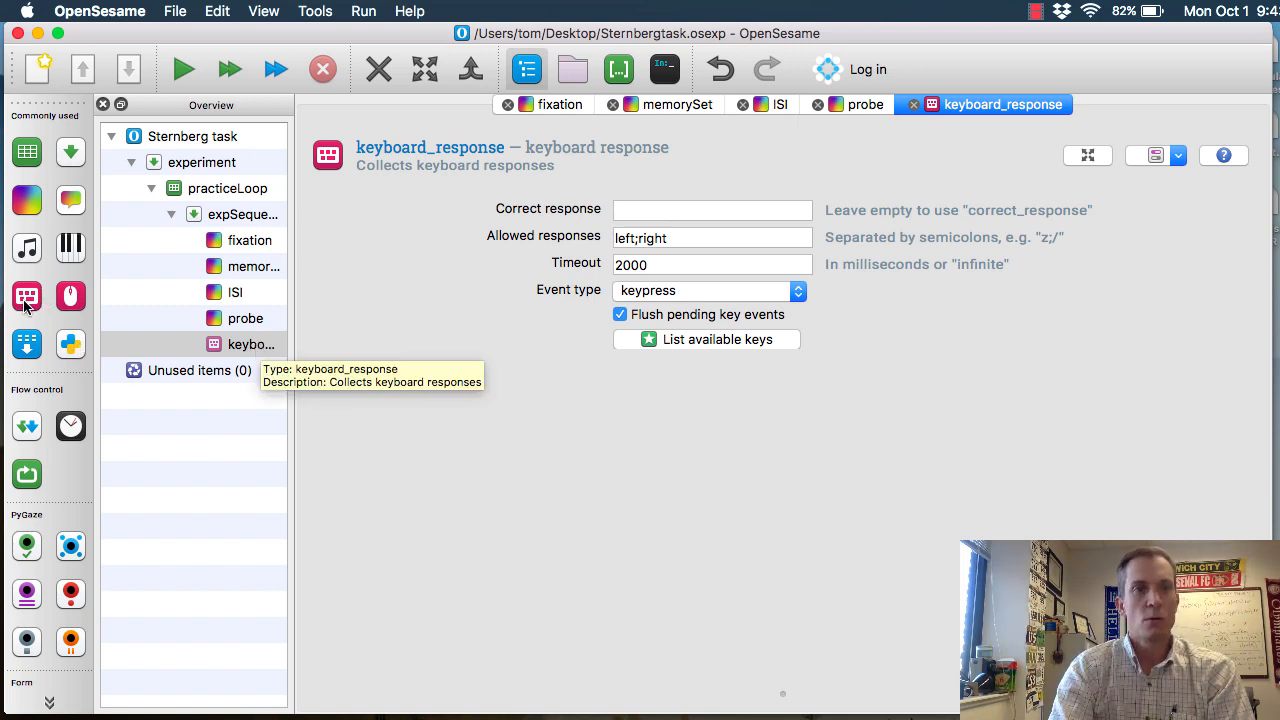
Add a logger after keyboard_response in expSequence and rename it as logger
drag(27, 344, 251, 372)
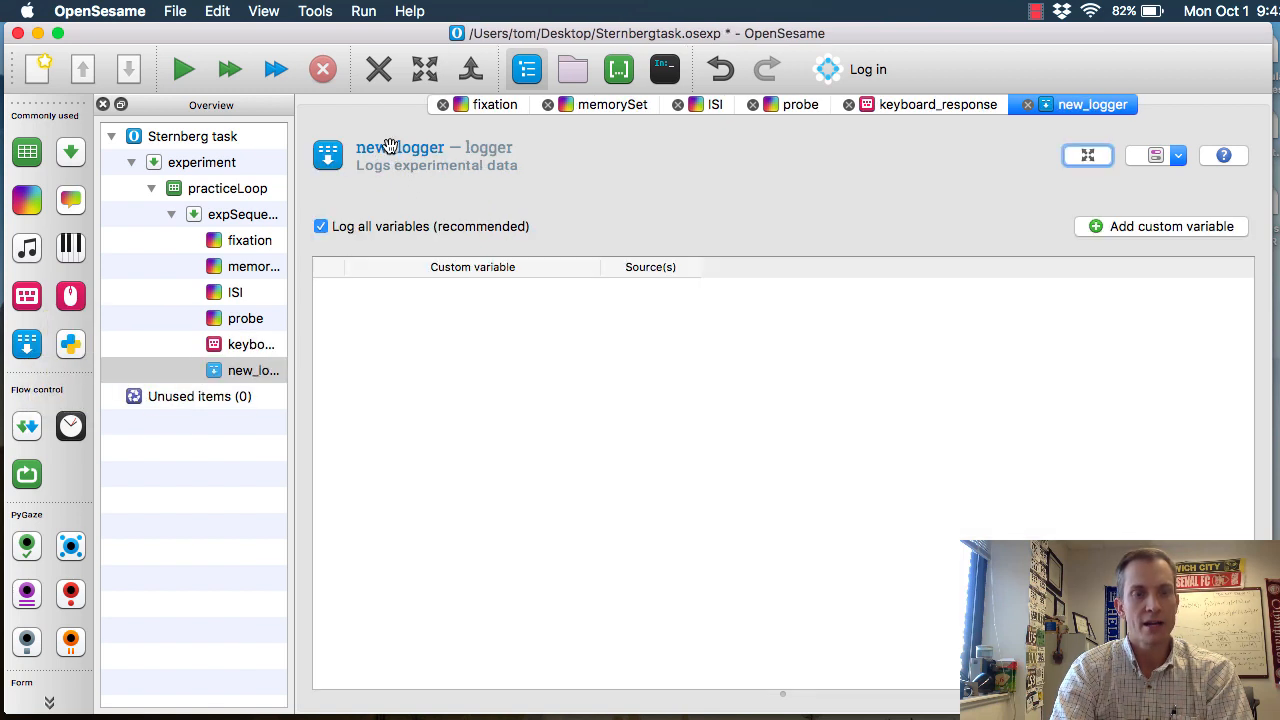
click(446, 204)
key(Left)
key(Right)
key(Right)
key(Right)
key(Right)
key(BackSpace)
key(BackSpace)
key(BackSpace)
key(BackSpace)
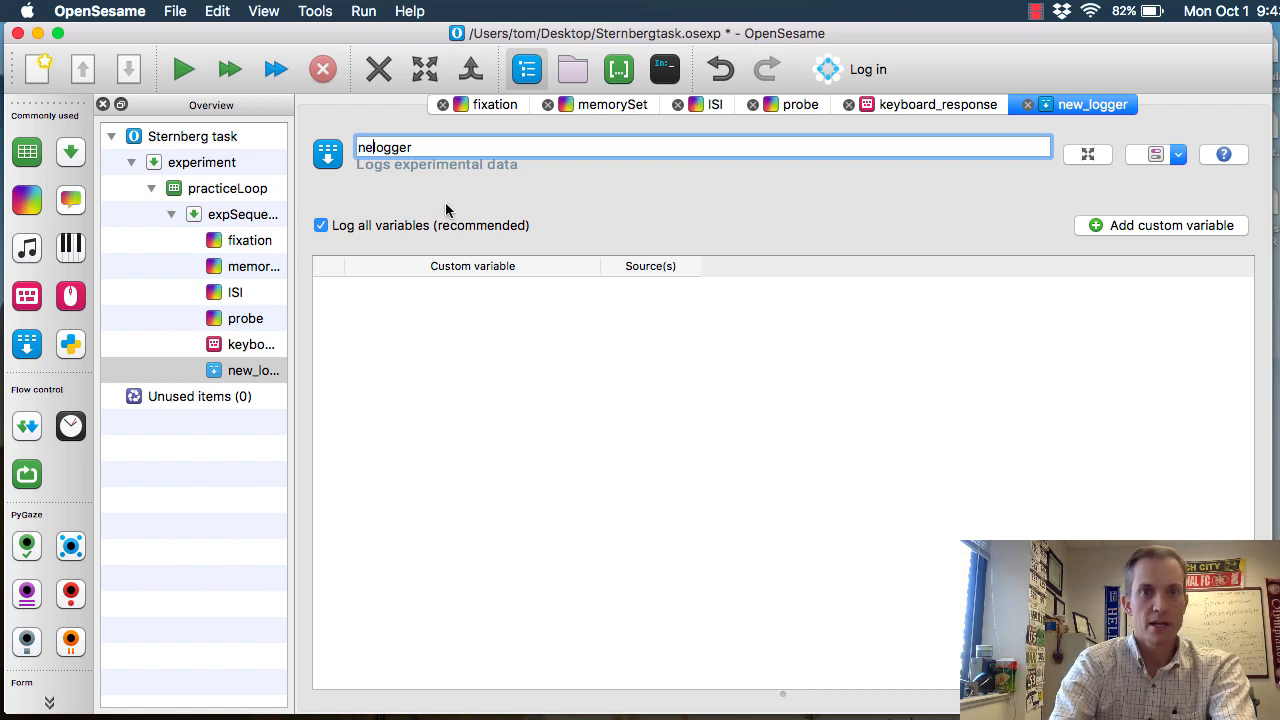
key(Return)
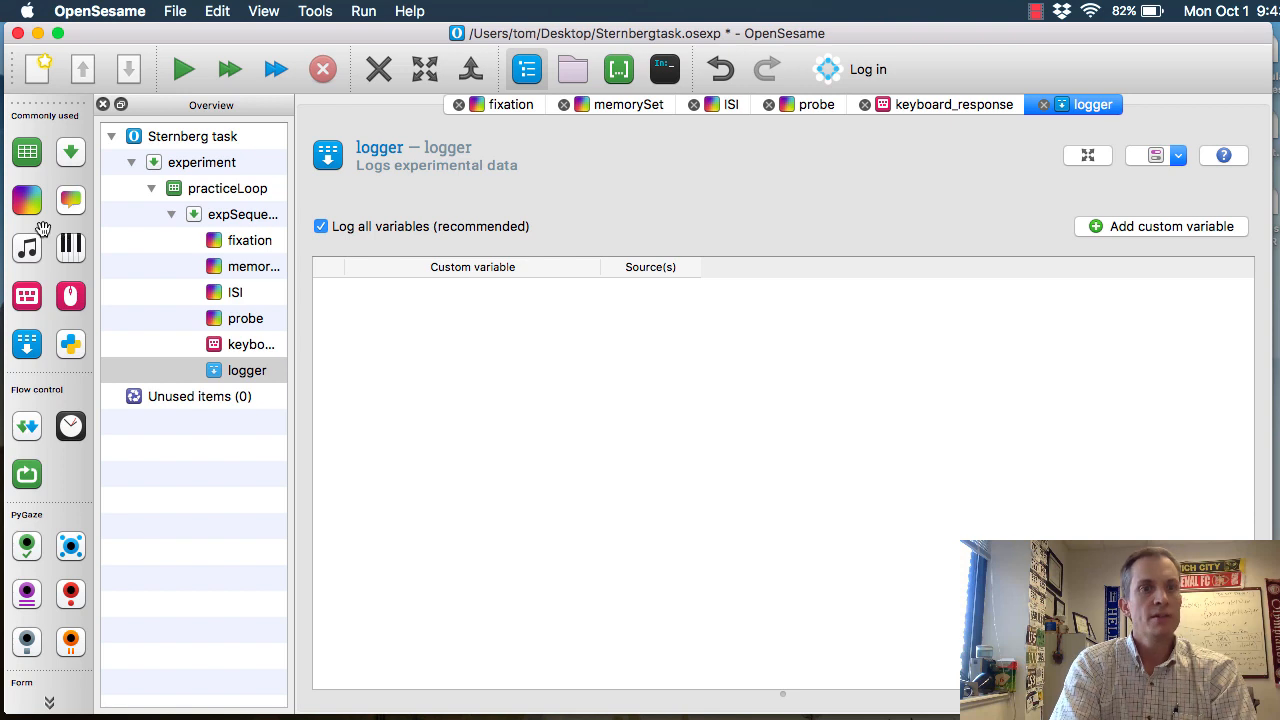
Add a sketchpad after the logger, name it correctFeedback, and set its duration to 1000 ms
mouse_move(27, 202)
mouse_down()
mouse_move(192, 302)
mouse_move(244, 377)
mouse_up()
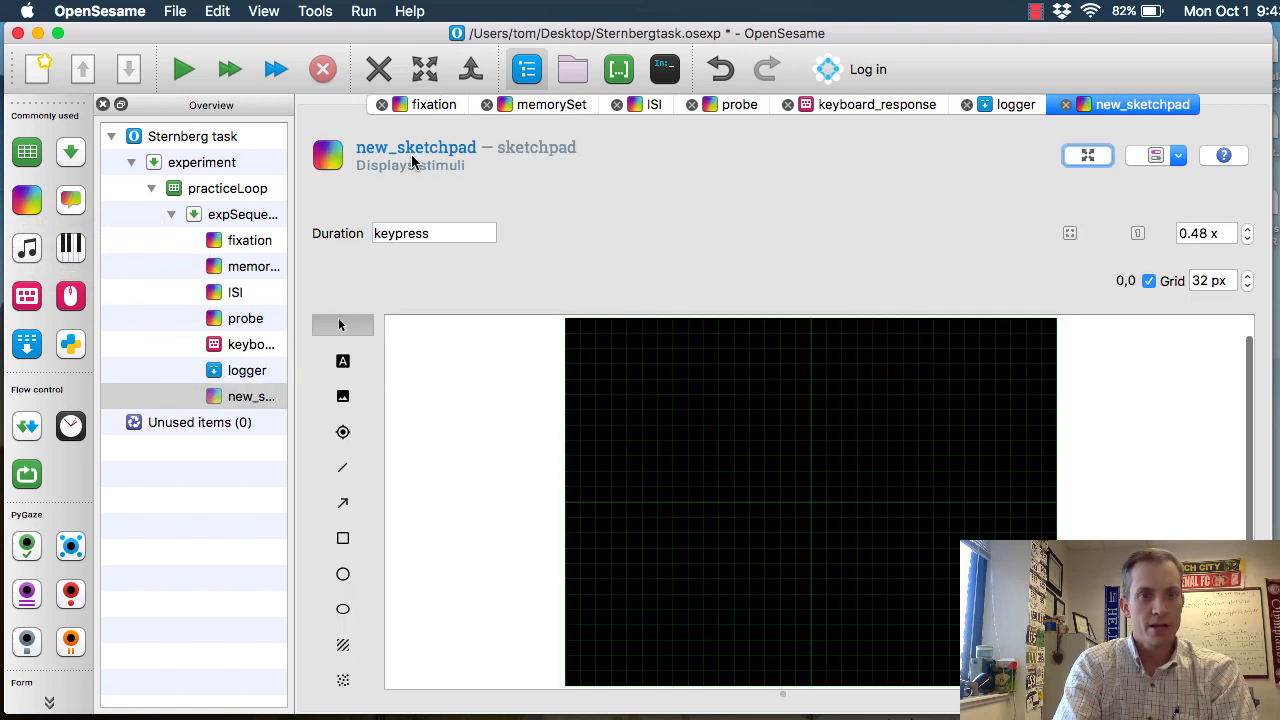
click(412, 152)
text(cor)
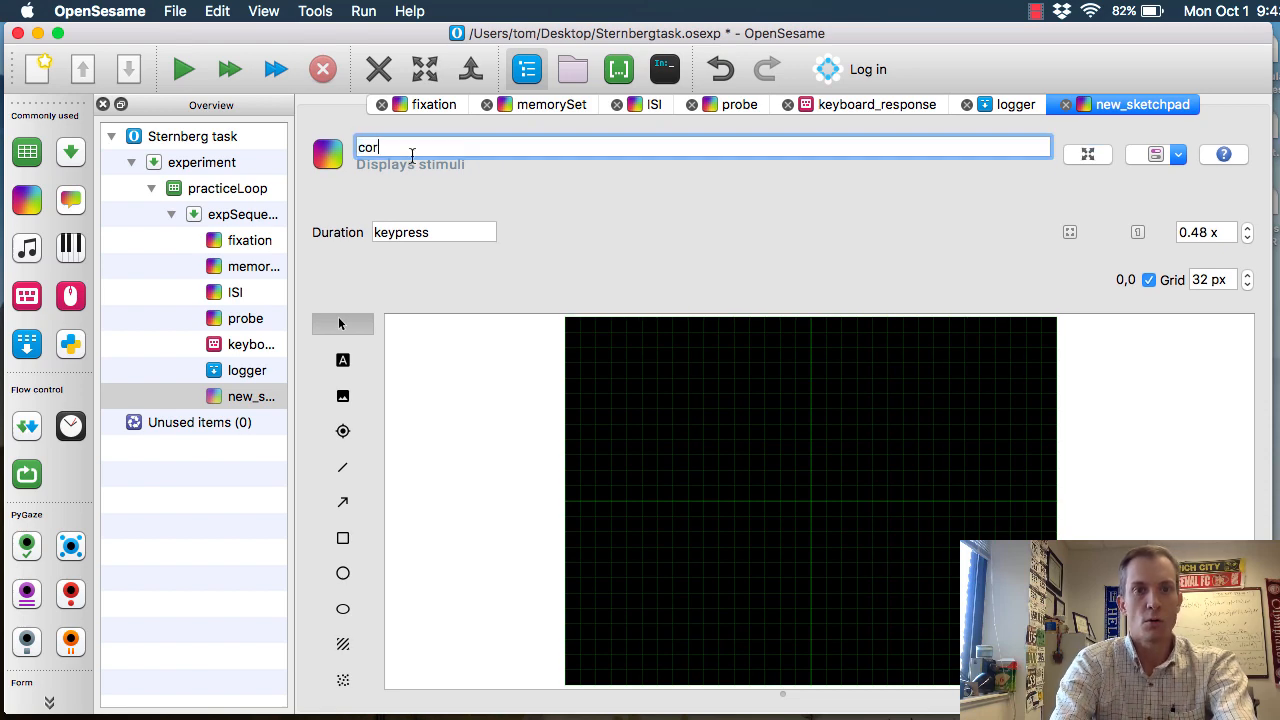
text(rectFeedback)
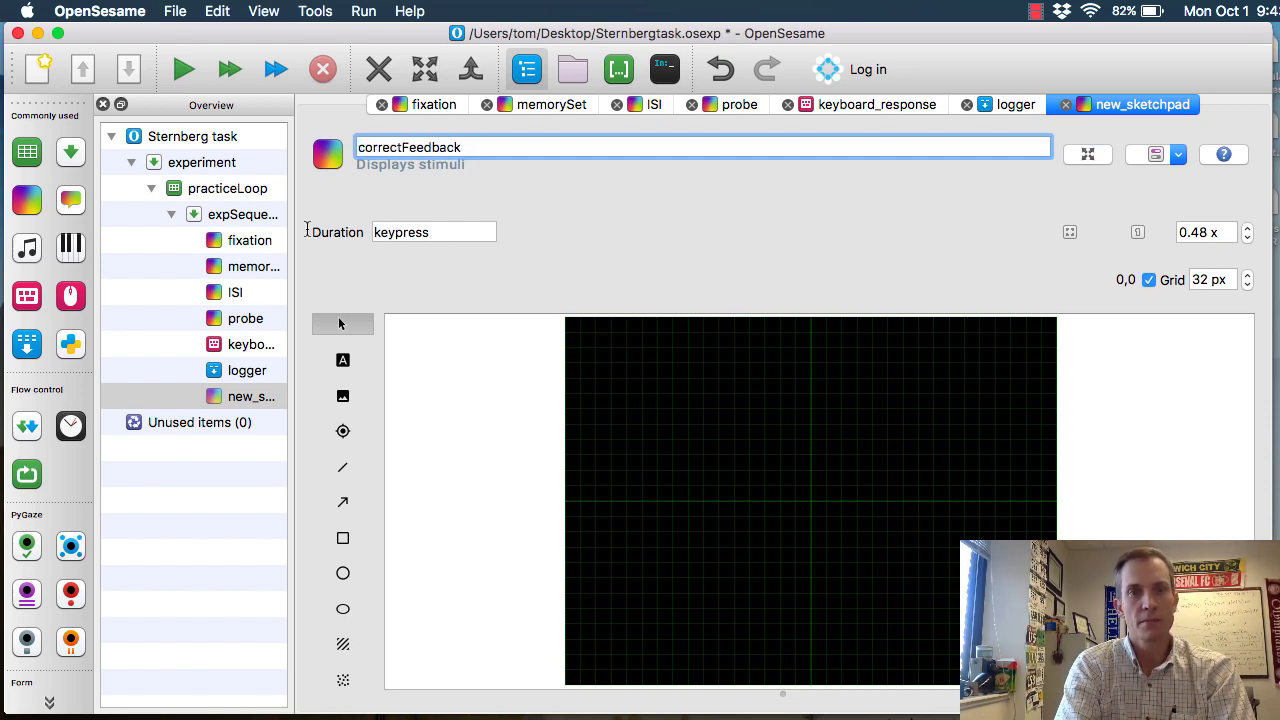
key(Tab)
text(1000)
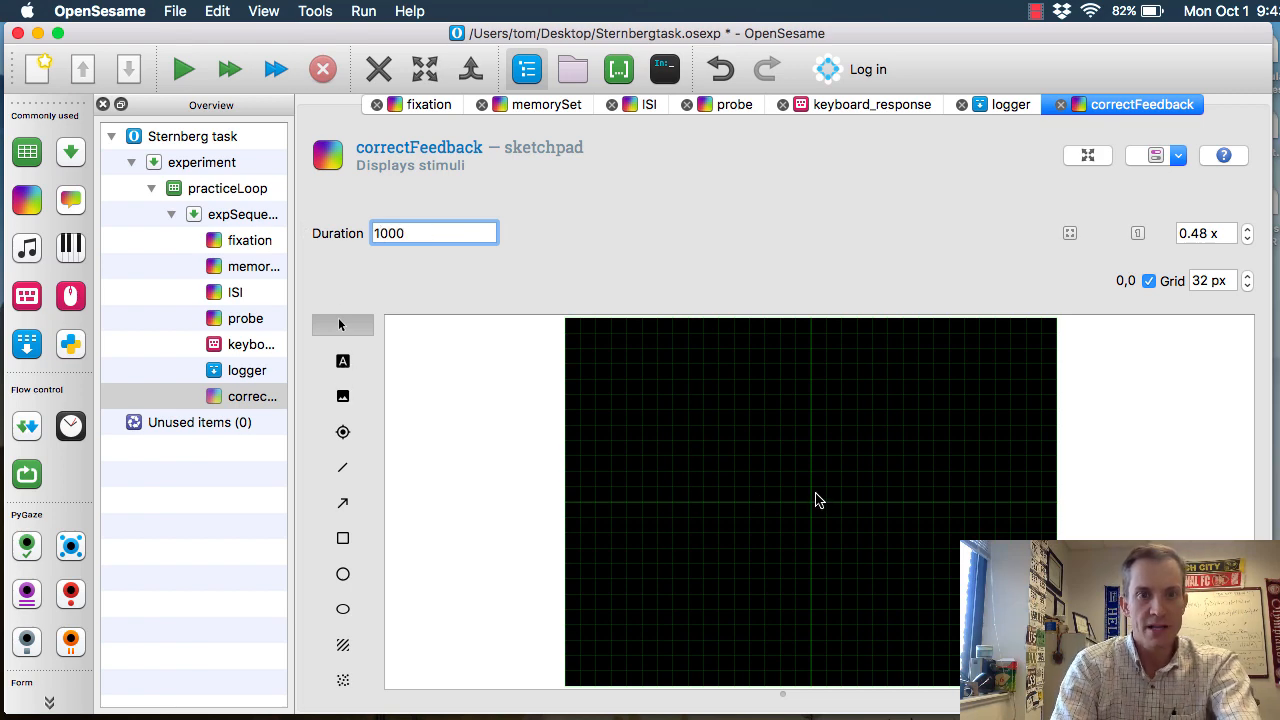
Add the text Correct! at the centre (0,0) of the correctFeedback sketchpad
click(813, 498)
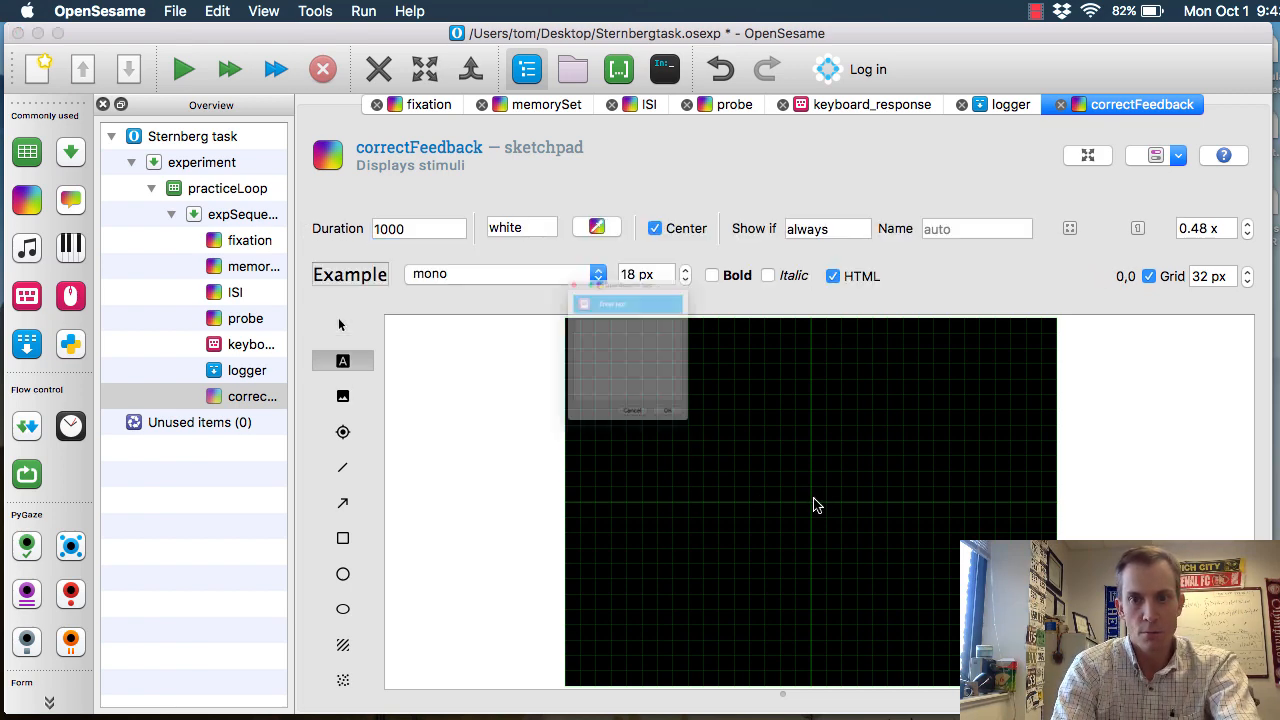
text(Correct!)
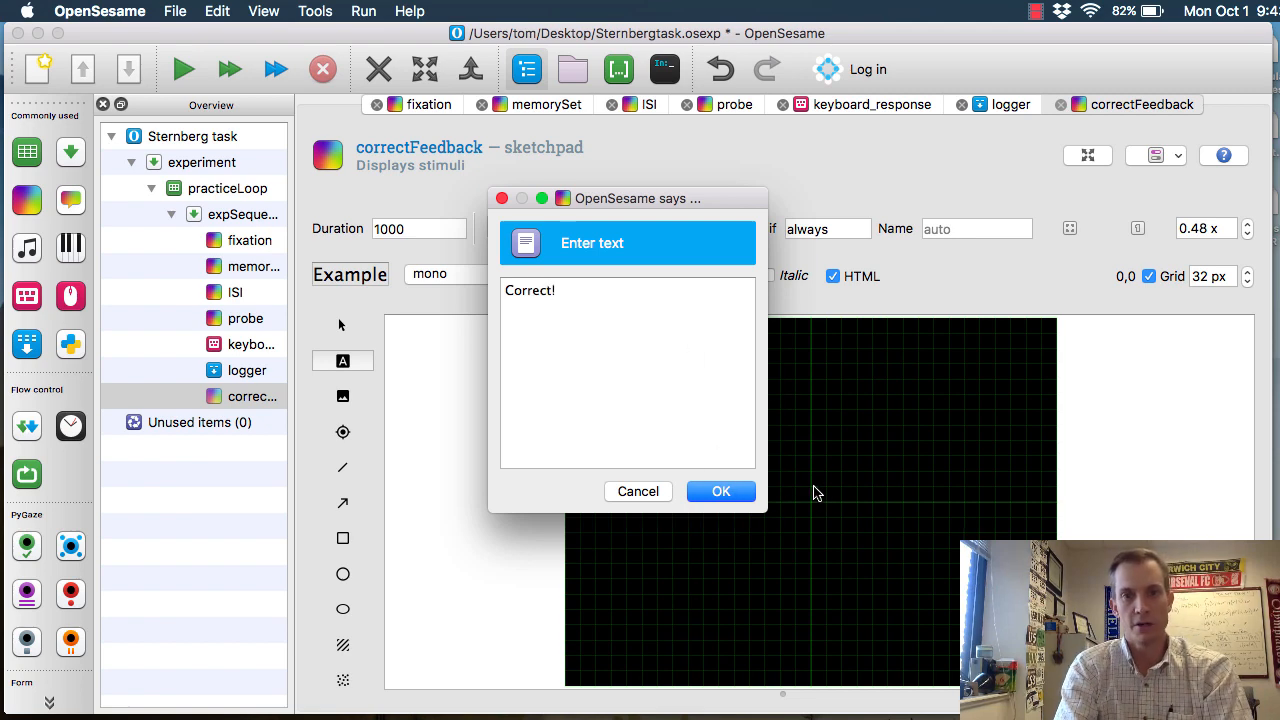
key(Return)
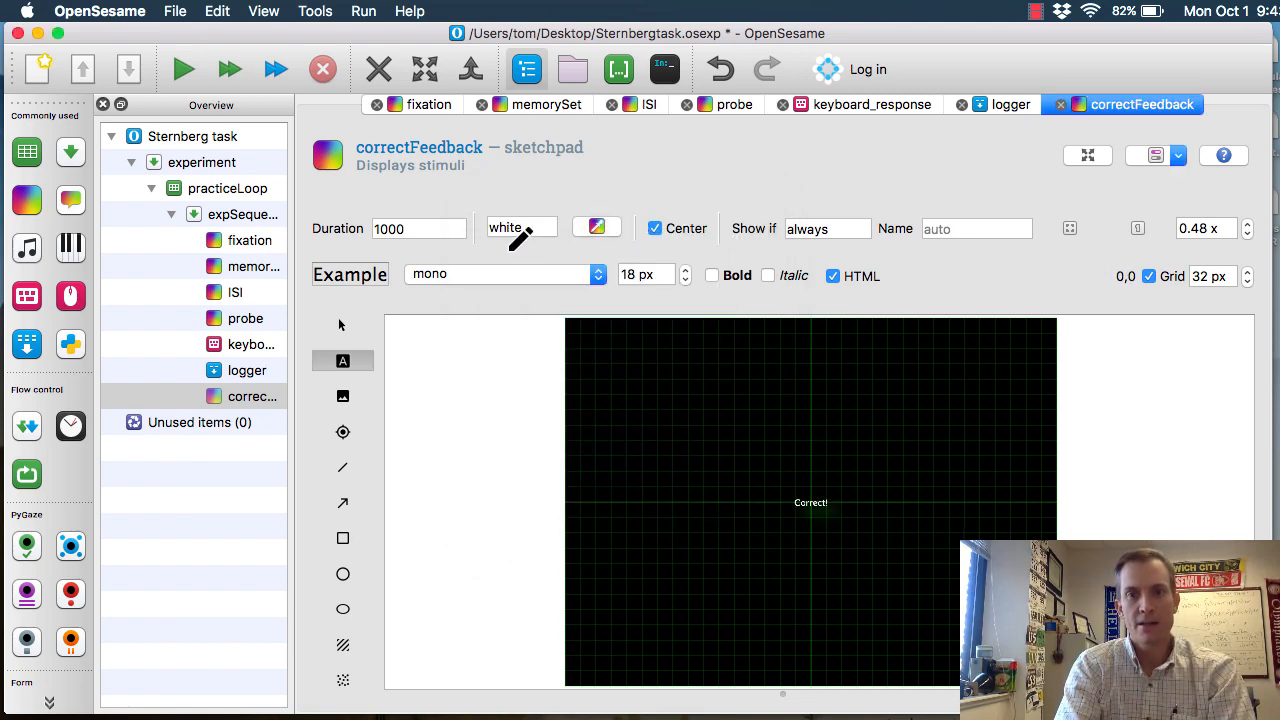
Set the Correct! text's colour to green and its font size to 36 px
click(418, 225)
key(Tab)
text(g)
text(n)
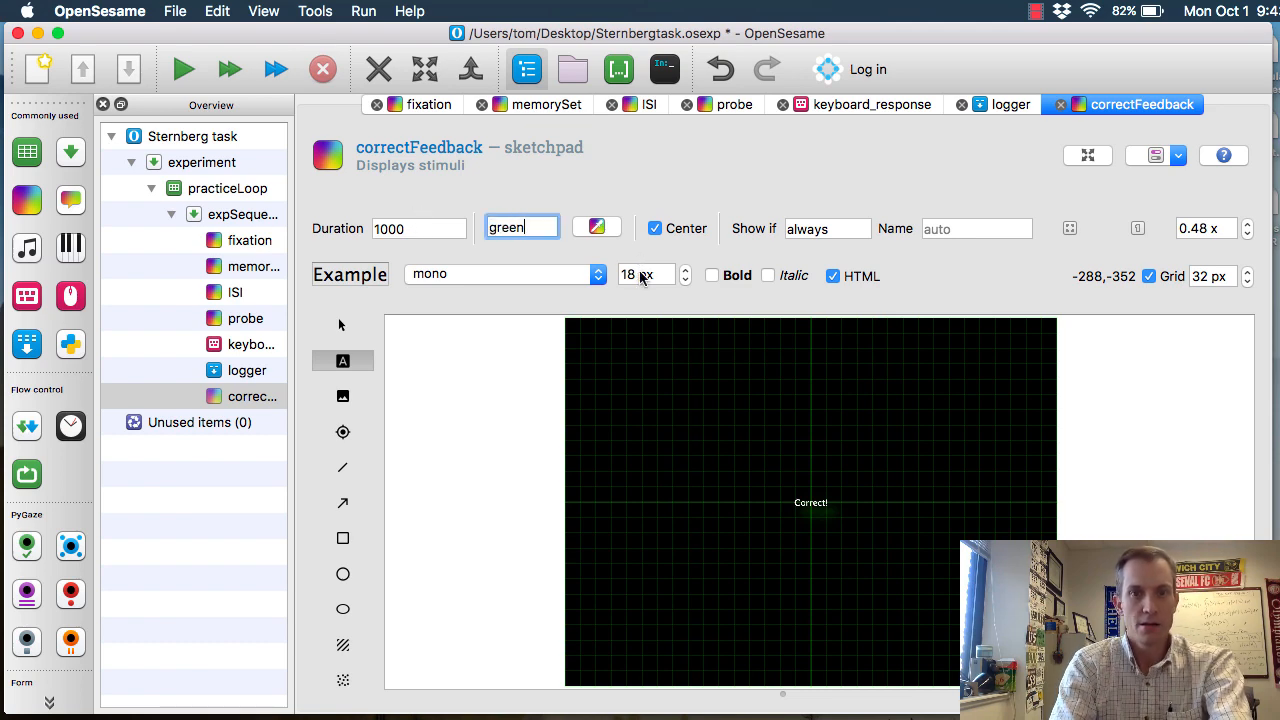
click(631, 274)
drag(640, 274, 598, 274)
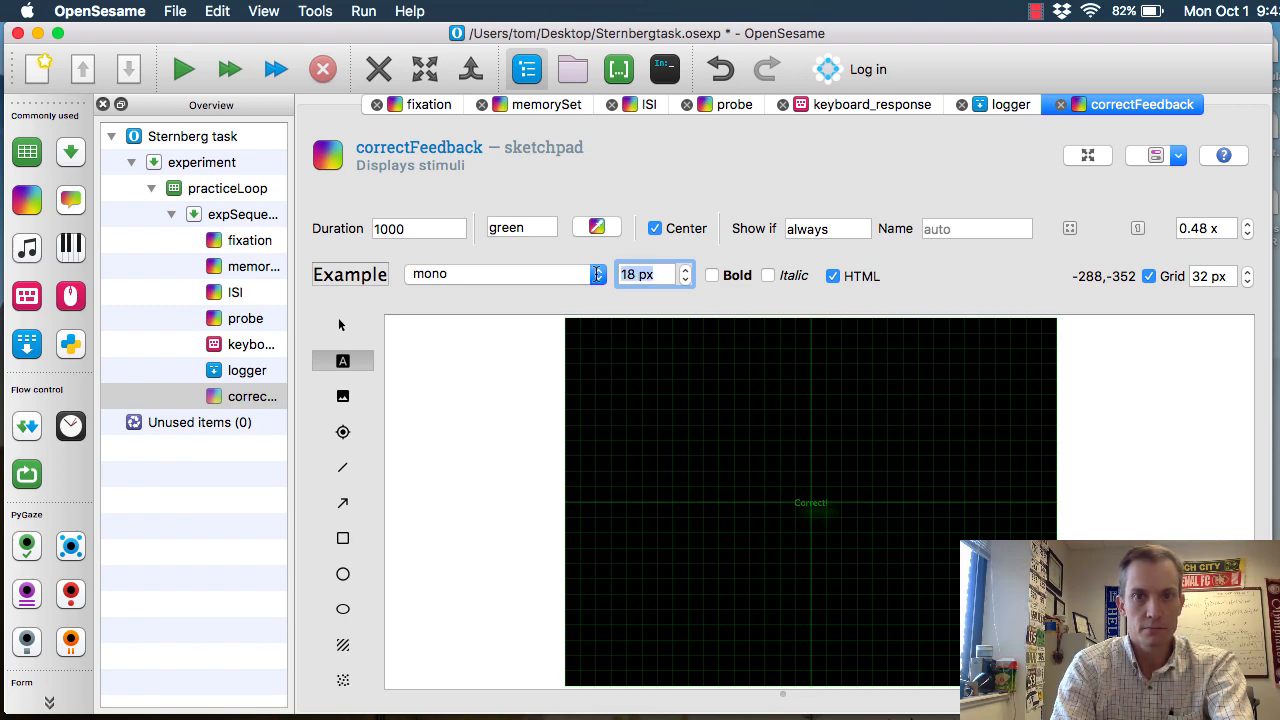
text(36)
key(Return)
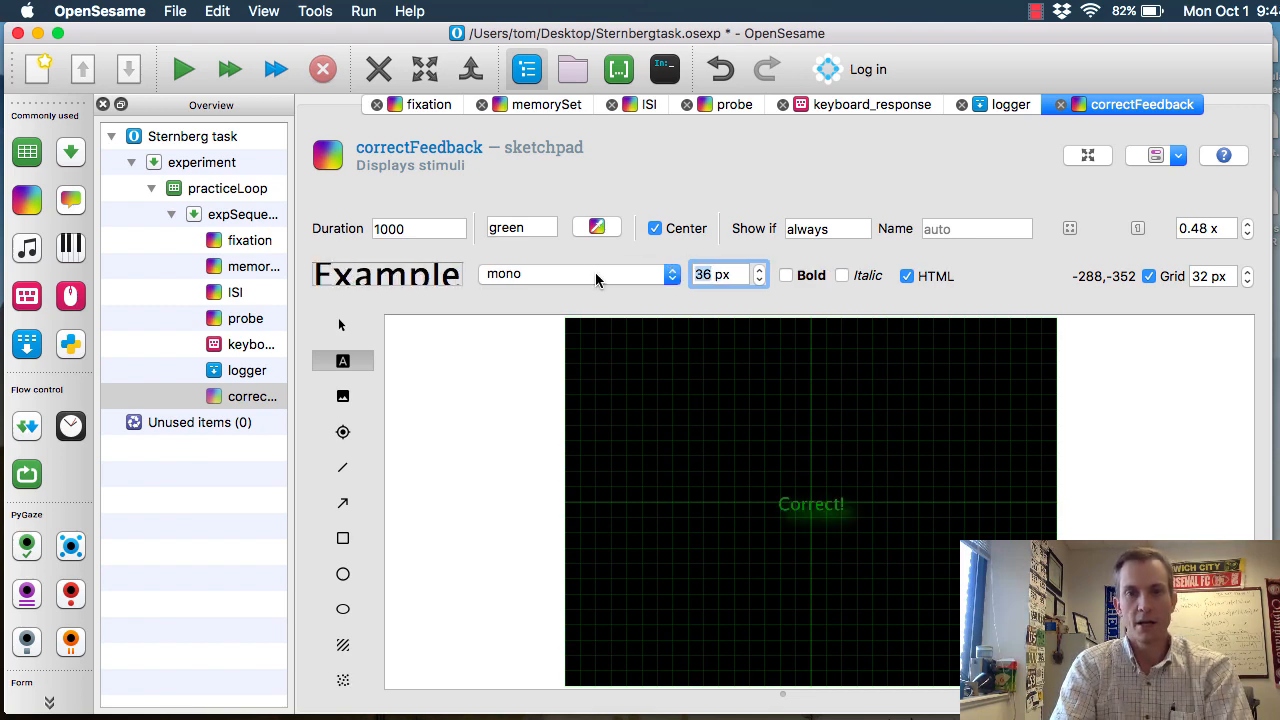
Add a sketchpad after correctFeedback in expSequence, name it incorrectFeedback, and set its duration to 1000 ms
click(376, 105)
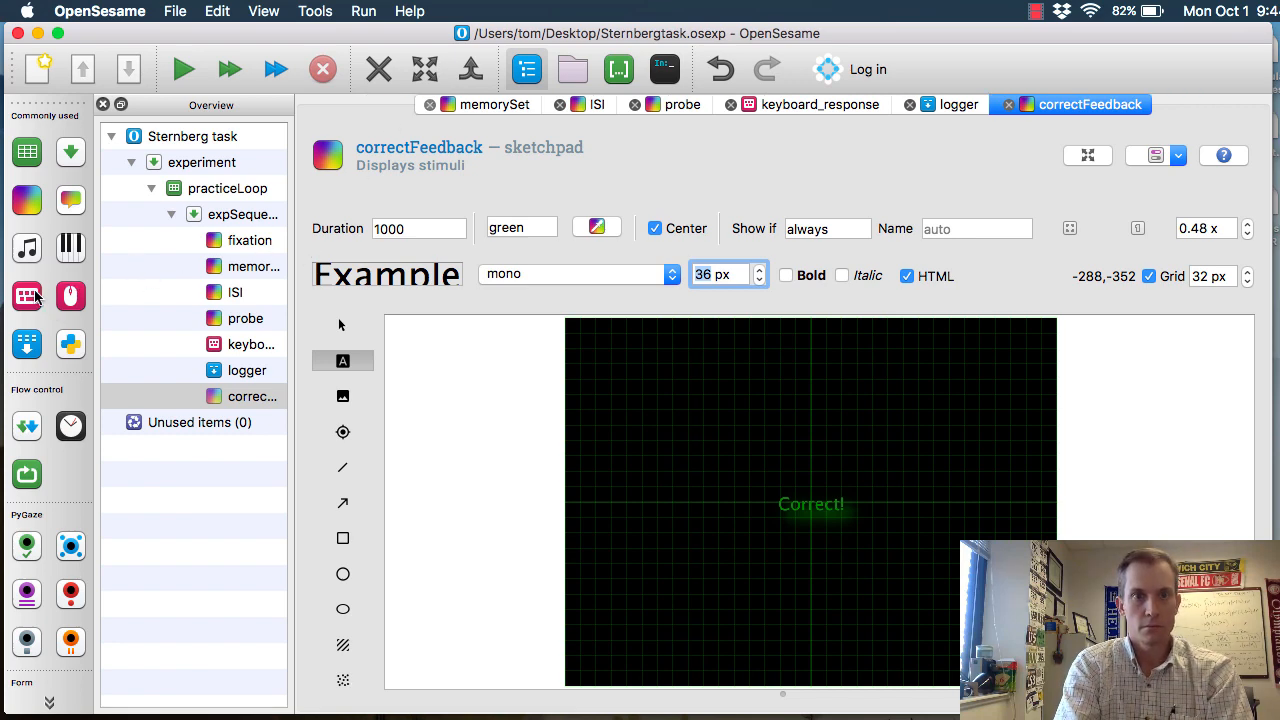
mouse_move(32, 211)
mouse_down()
mouse_move(85, 283)
mouse_move(238, 412)
mouse_move(239, 388)
mouse_move(240, 405)
mouse_move(259, 403)
mouse_up()
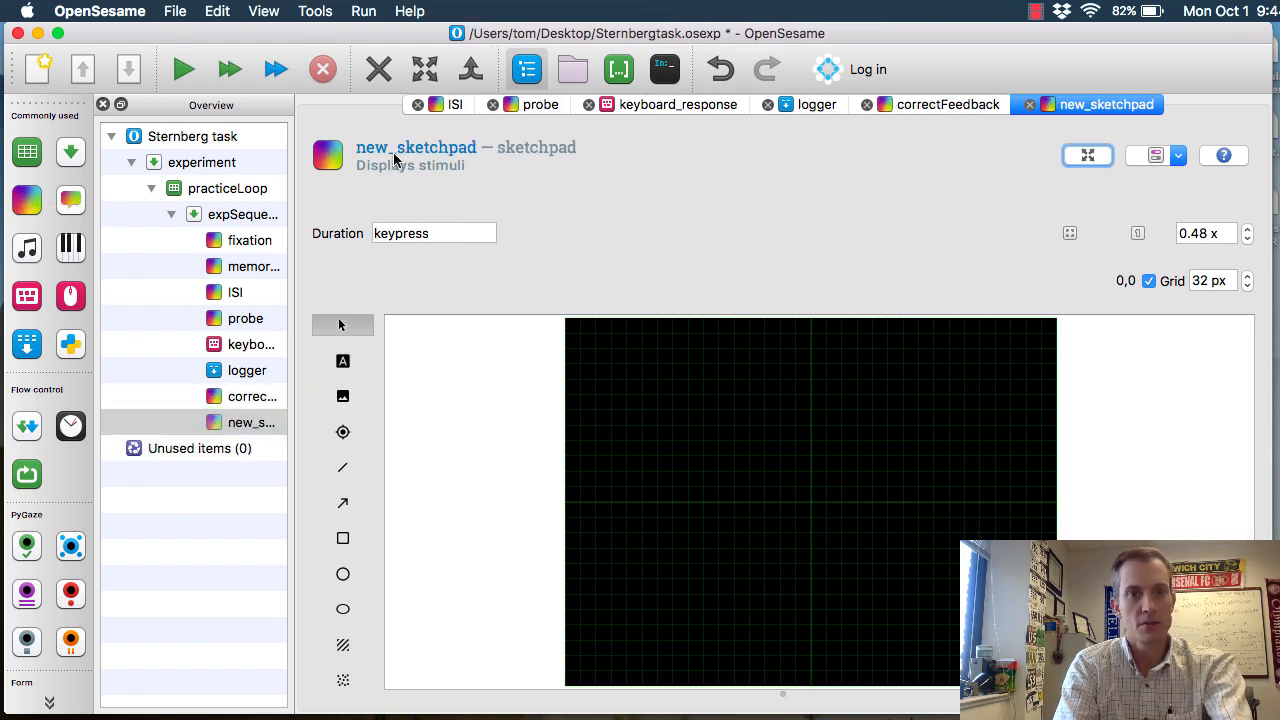
click(395, 157)
text(incorrectFeedback)
key(Return)
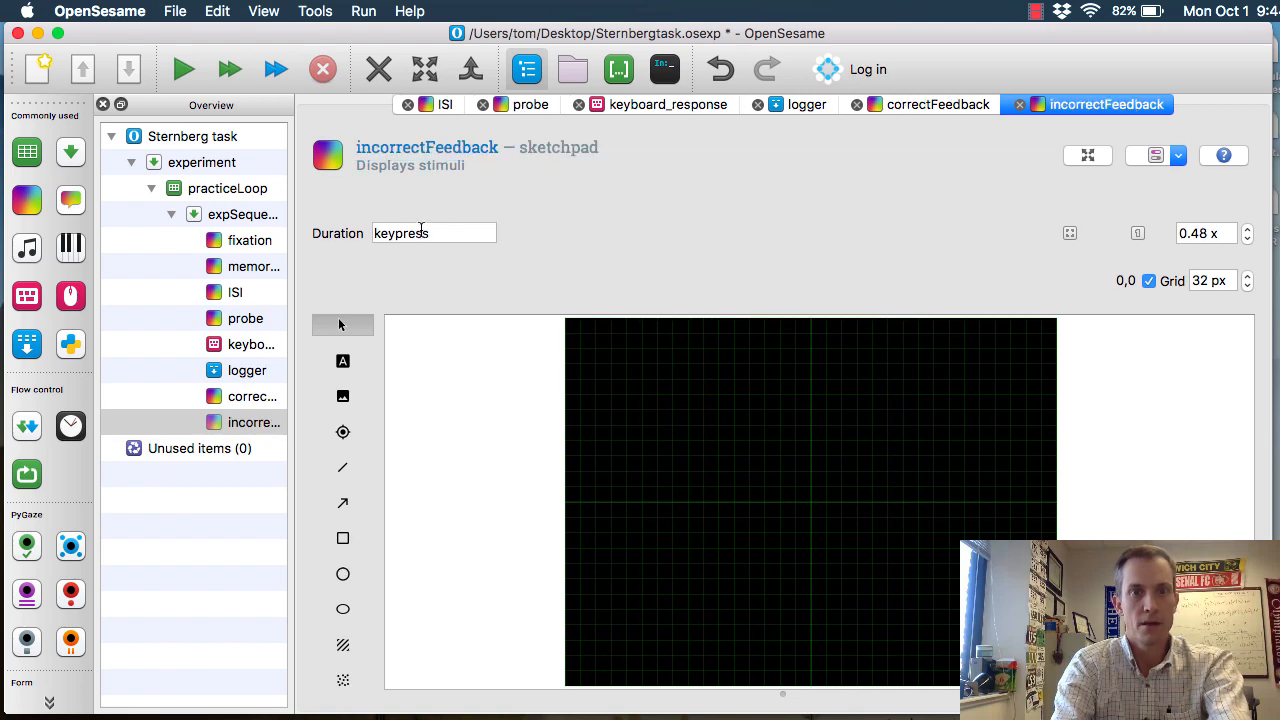
click(423, 233)
double_click(421, 233)
text(1000)
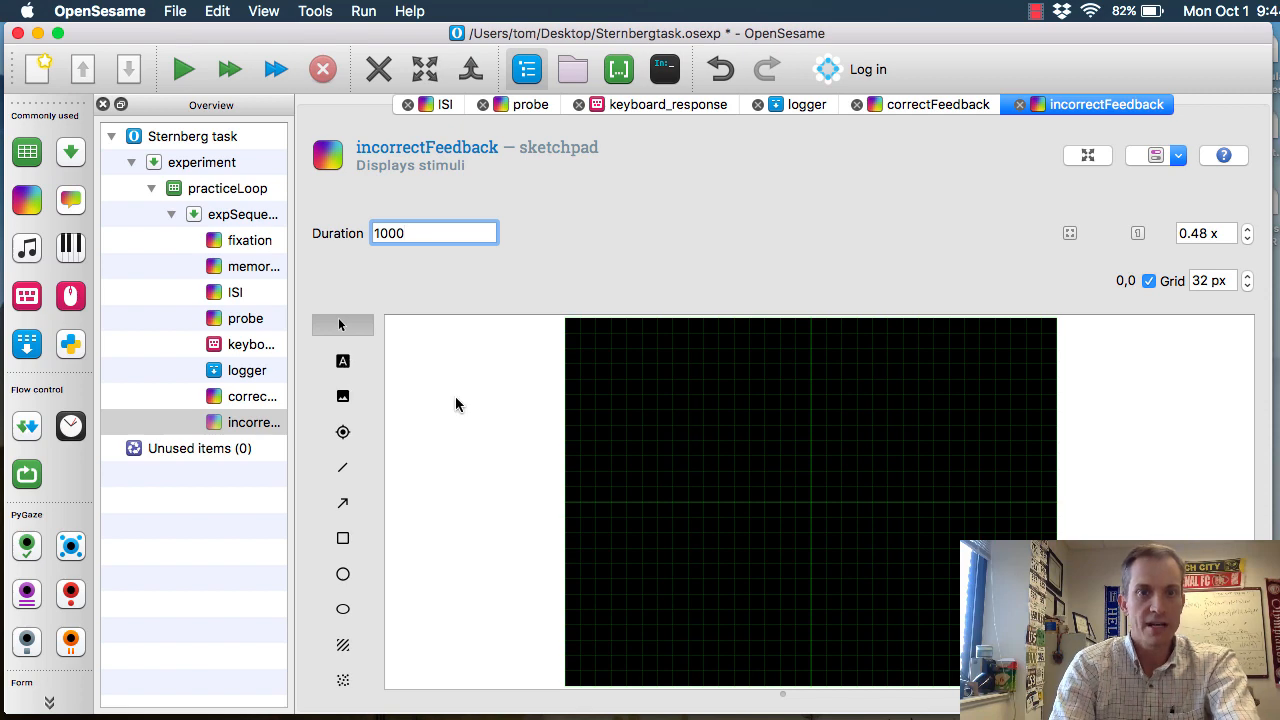
Add the text Incorrect! at the centre (0,0) of the incorrectFeedback sketchpad, coloured red with a 36 px font size
click(812, 503)
text(Incorrect!)
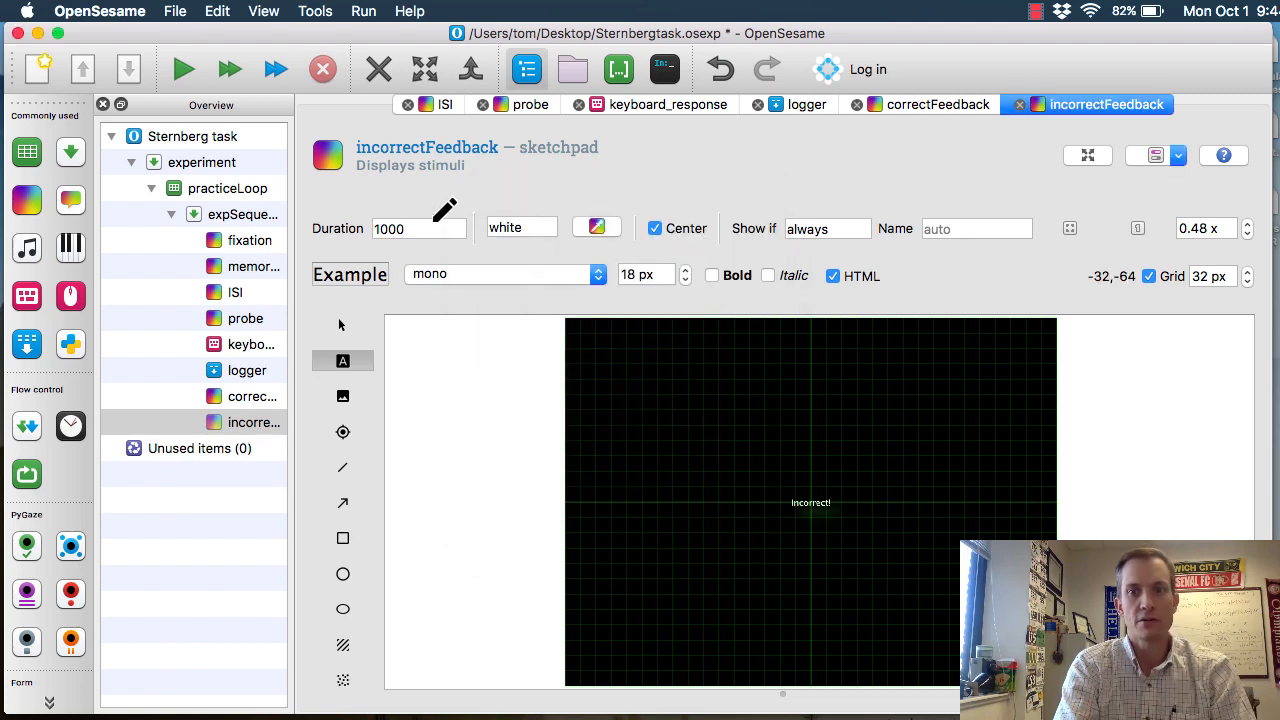
key(Tab)
text(red)
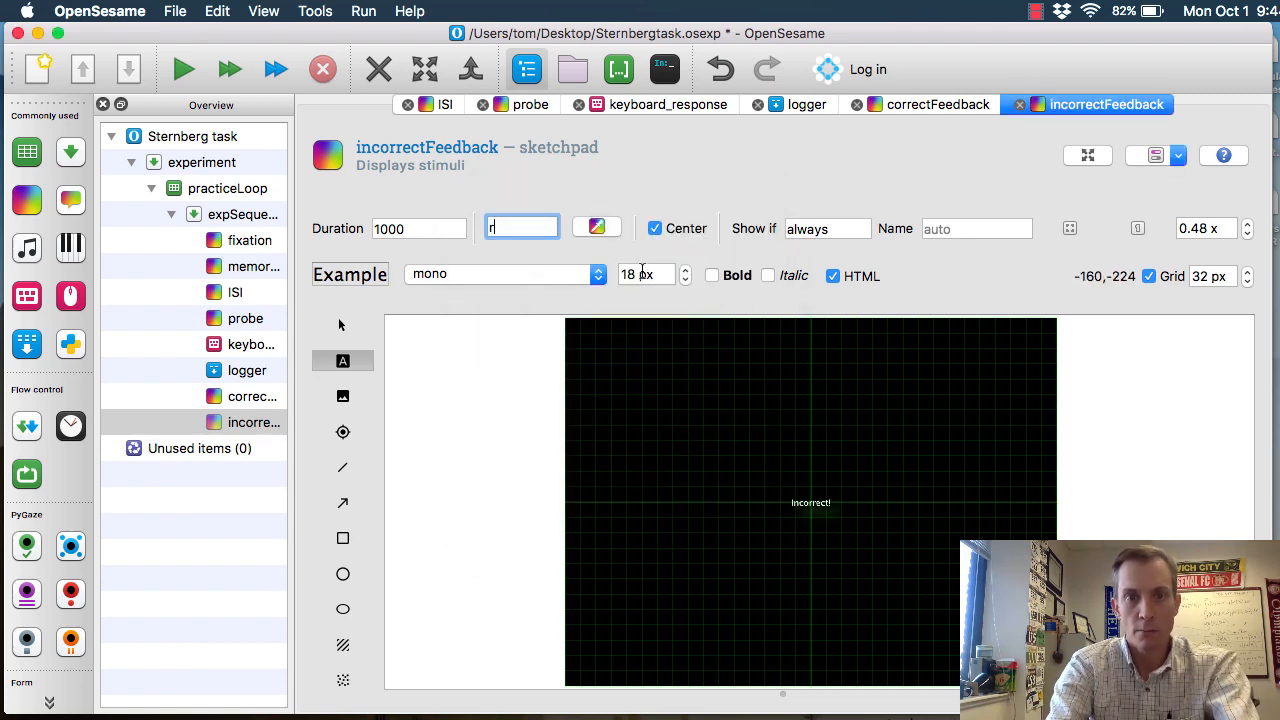
key(Tab)
key(Tab)
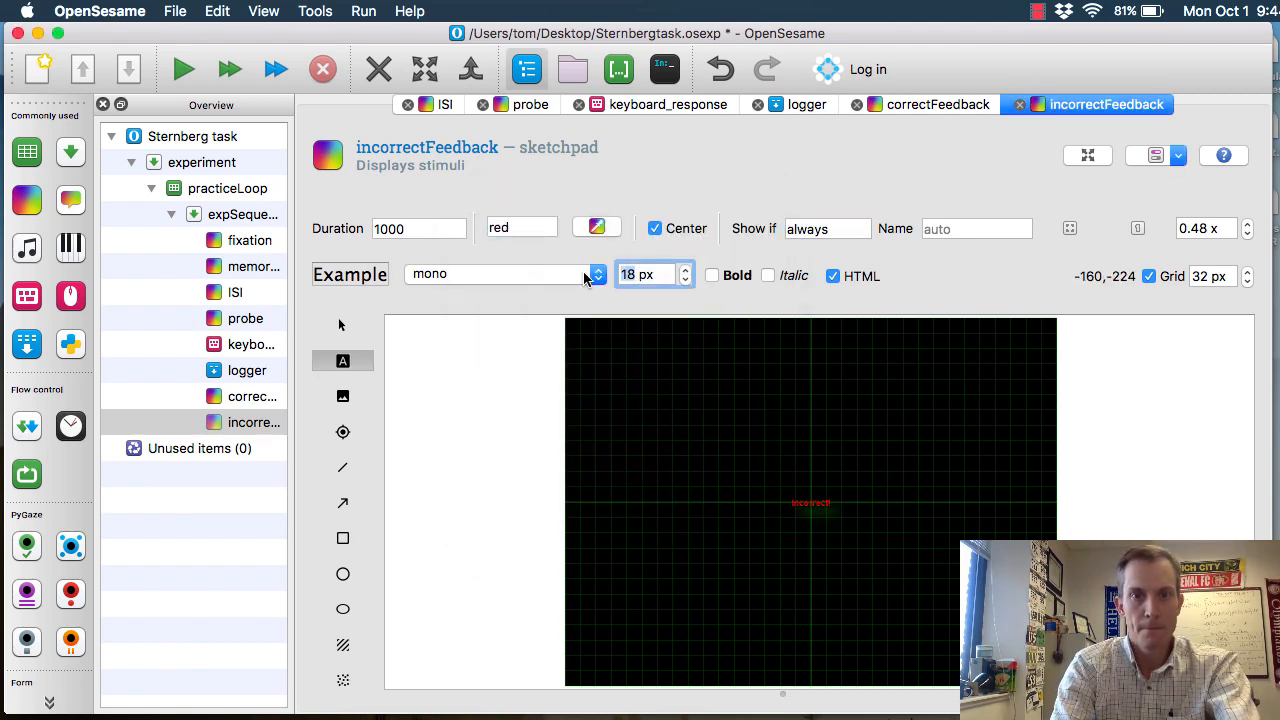
text(36)
key(Return)
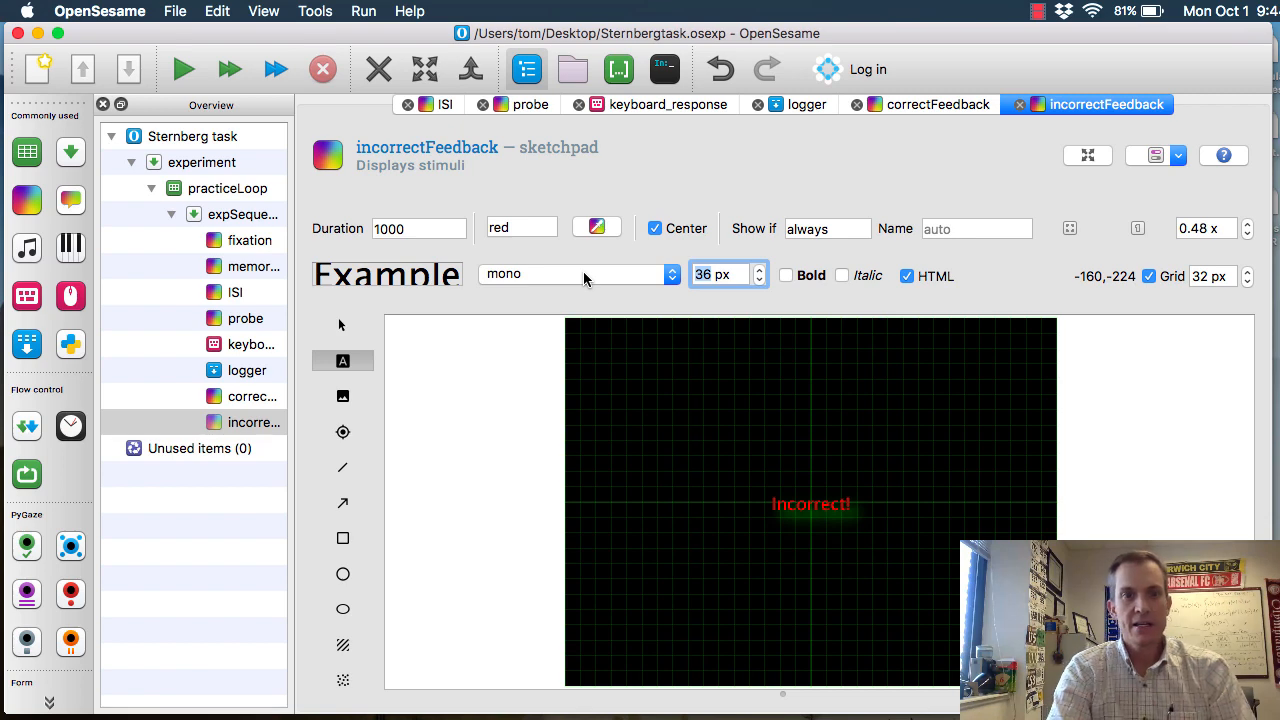
Set the run-if condition of correctFeedback in expSequence to [correct]=1
click(242, 215)
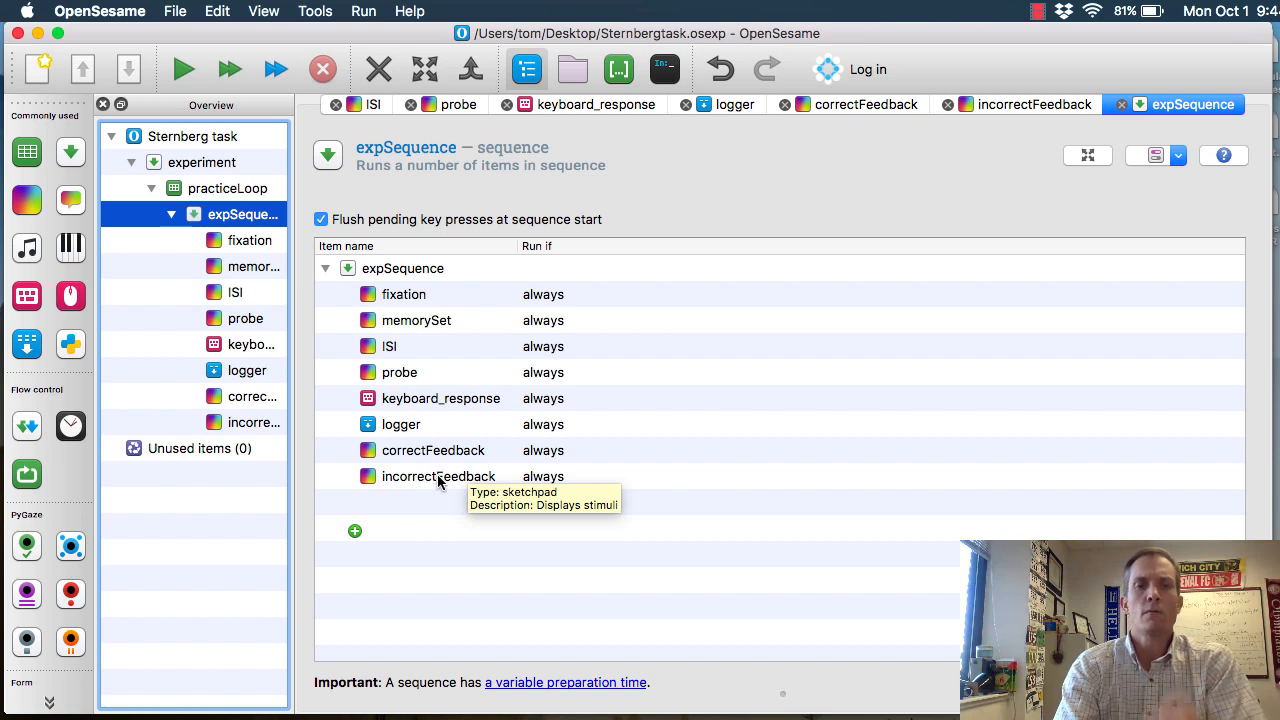
click(552, 453)
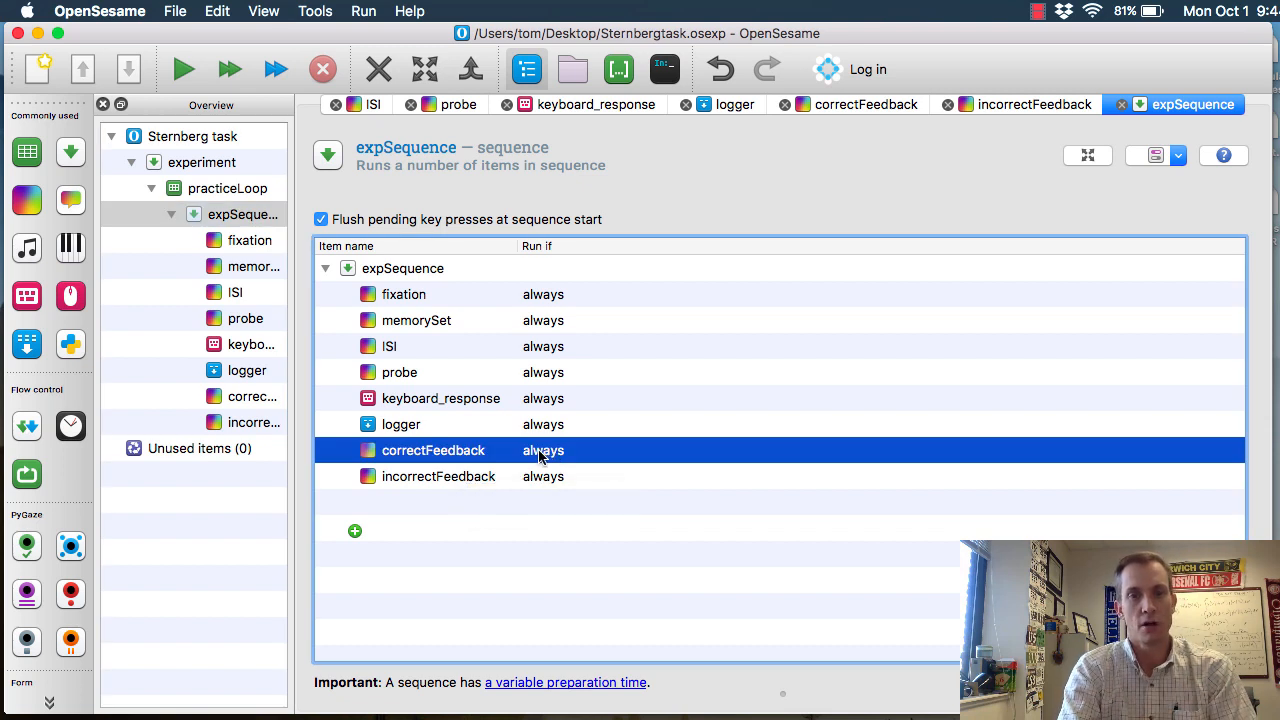
double_click(540, 455)
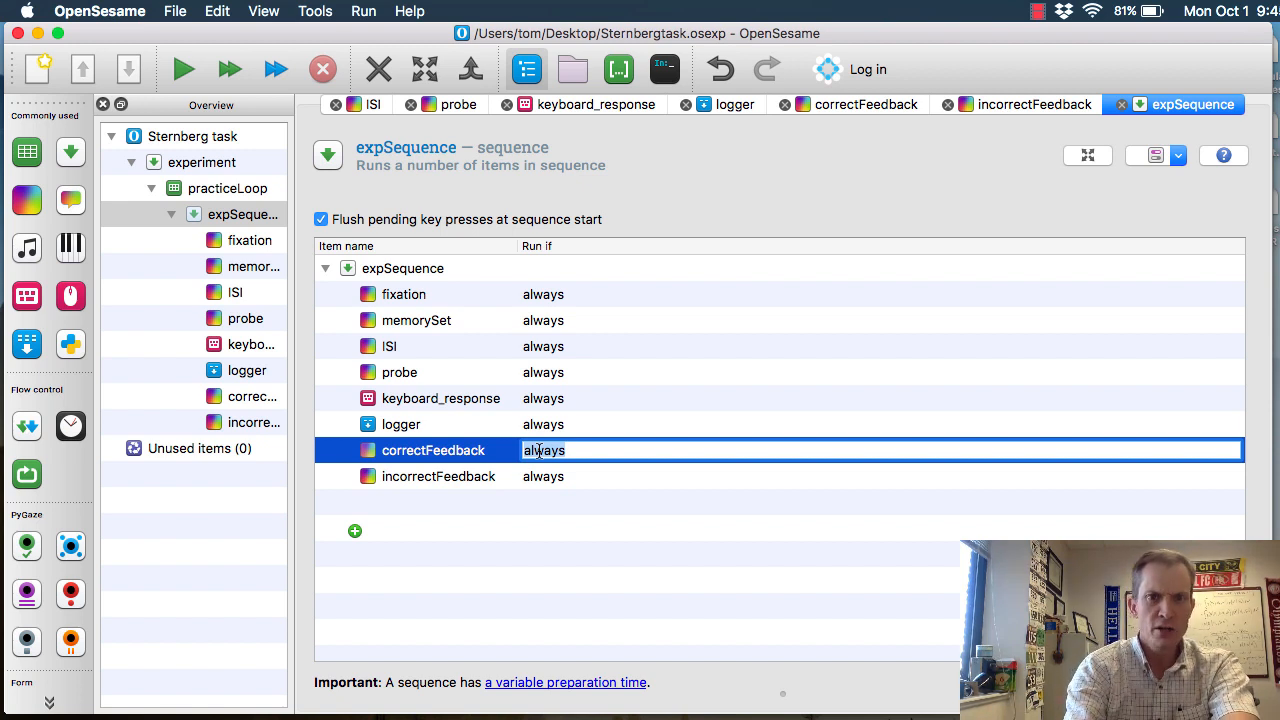
text([)
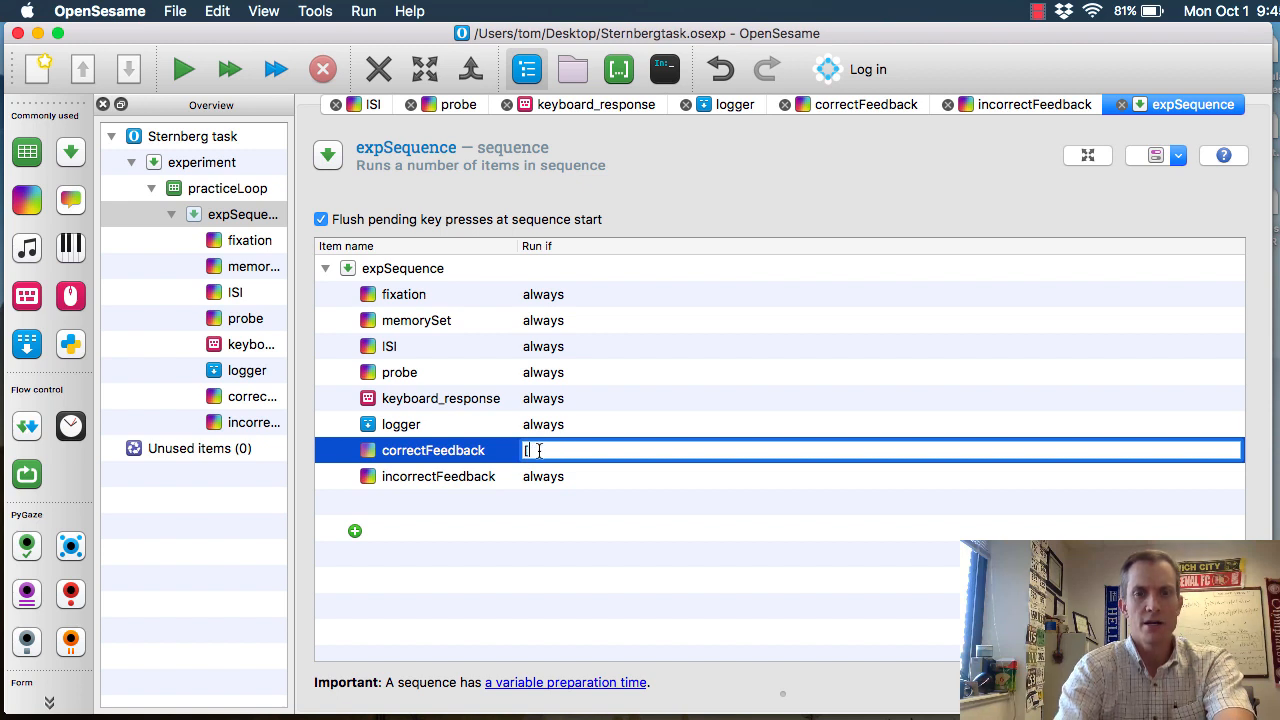
text(correct]=1)
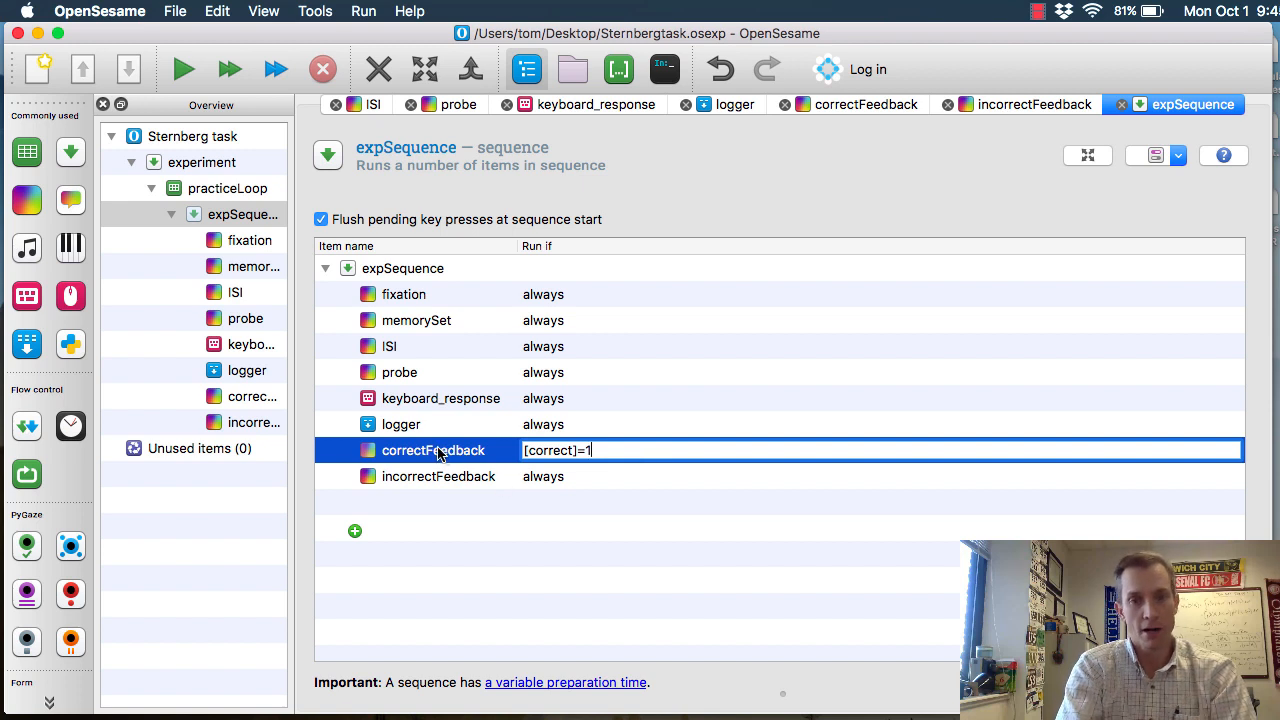
Set the run-if condition of incorrectFeedback in expSequence to [correct]=0
click(550, 478)
click(550, 478)
text([correct]=0)
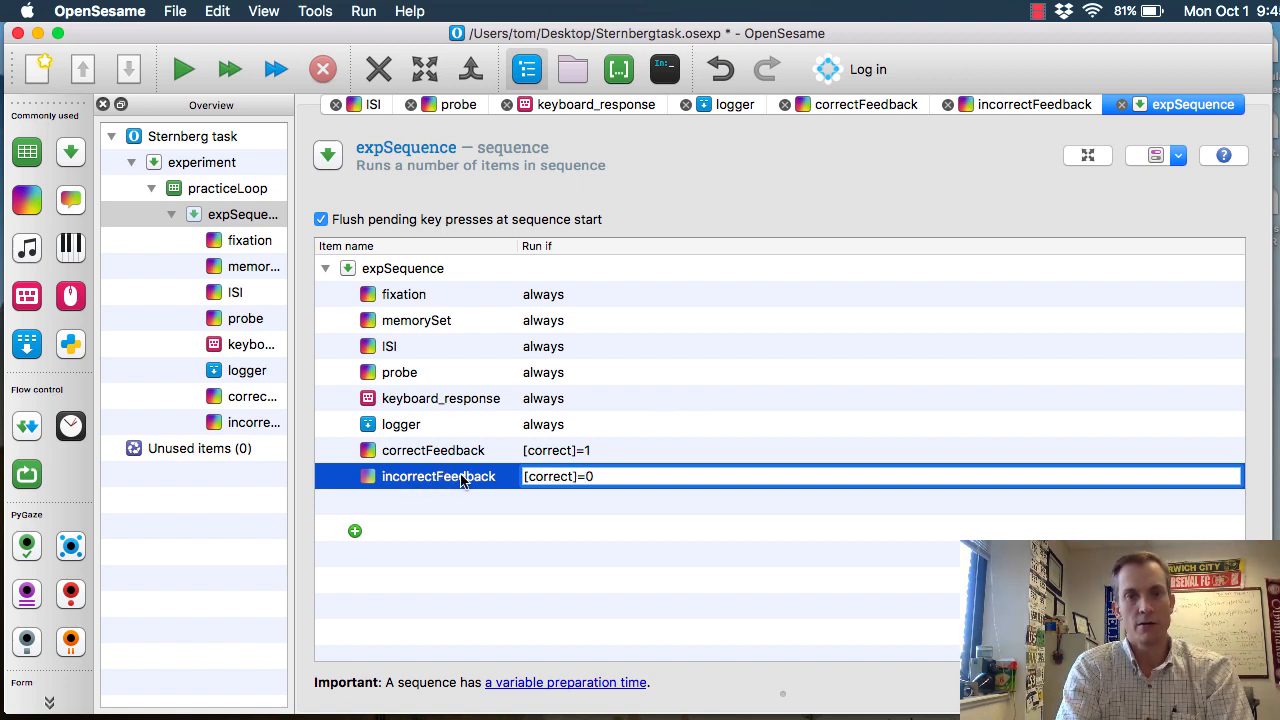
click(699, 427)
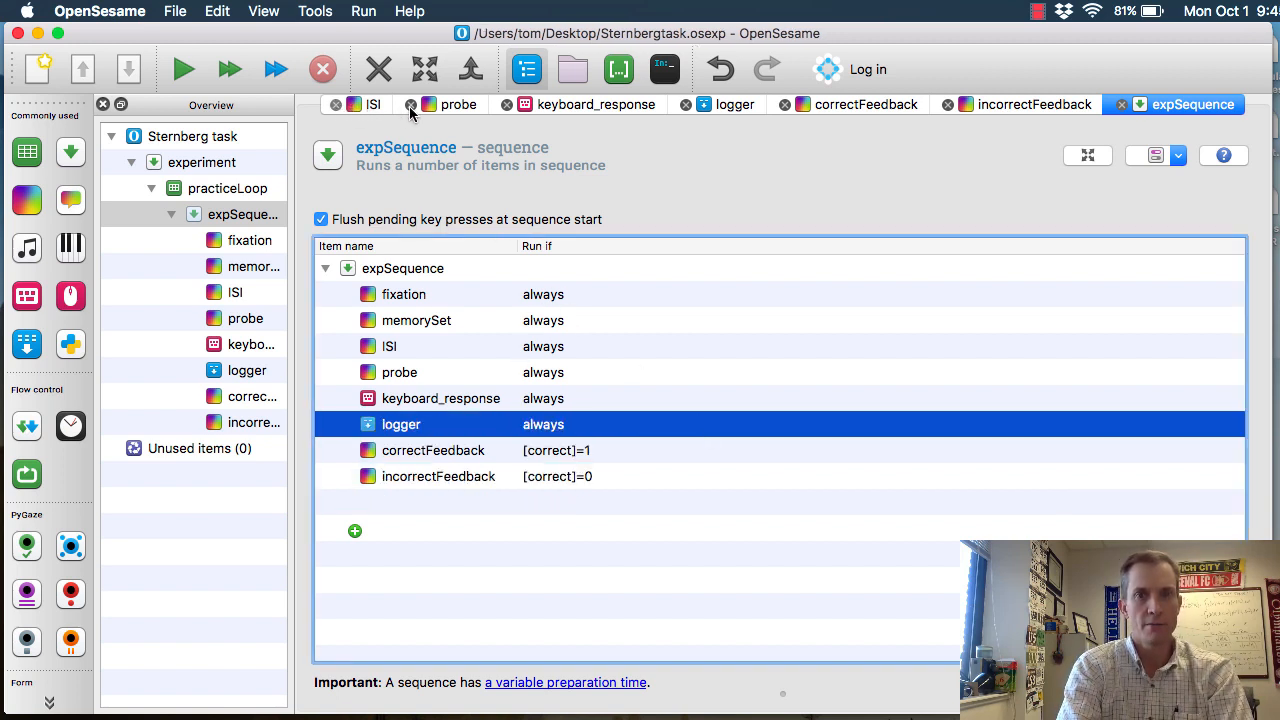
Close the open ISI, probe and keyboard_response items
click(336, 104)
click(424, 104)
click(424, 104)
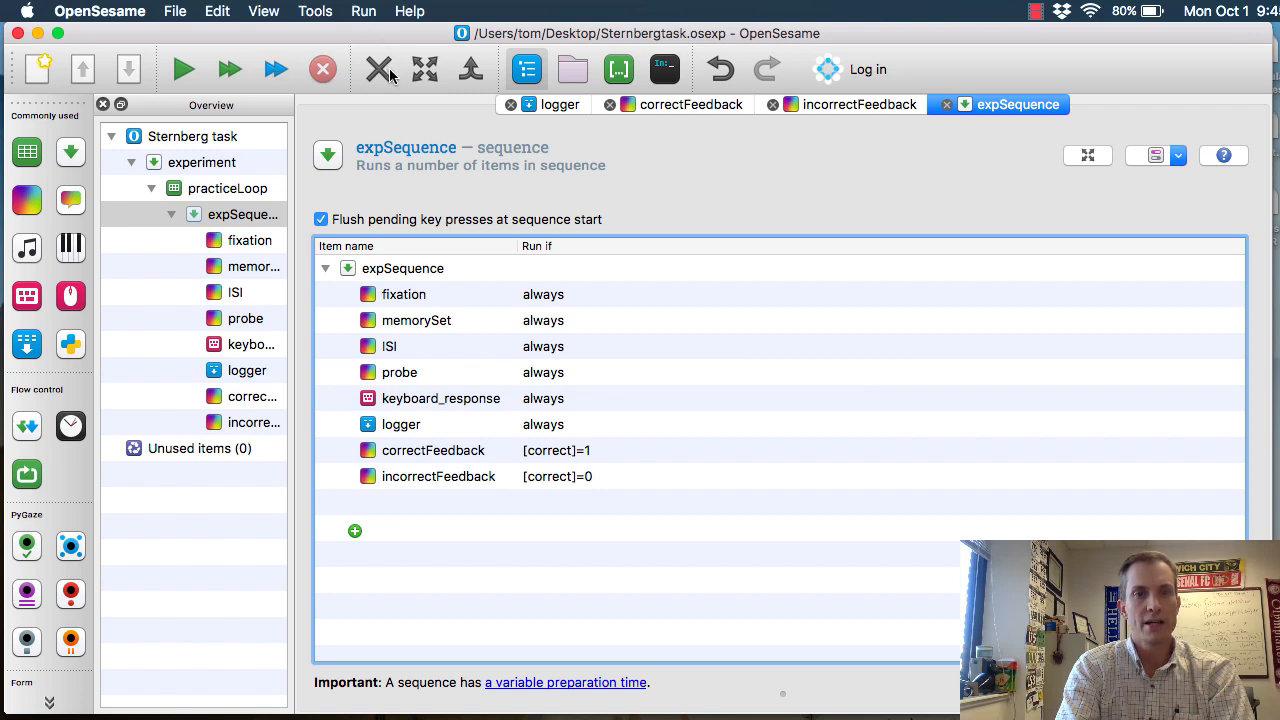
Test the experiment with a quick run, answering the probes with z, m, m and z, and abort the run
click(364, 12)
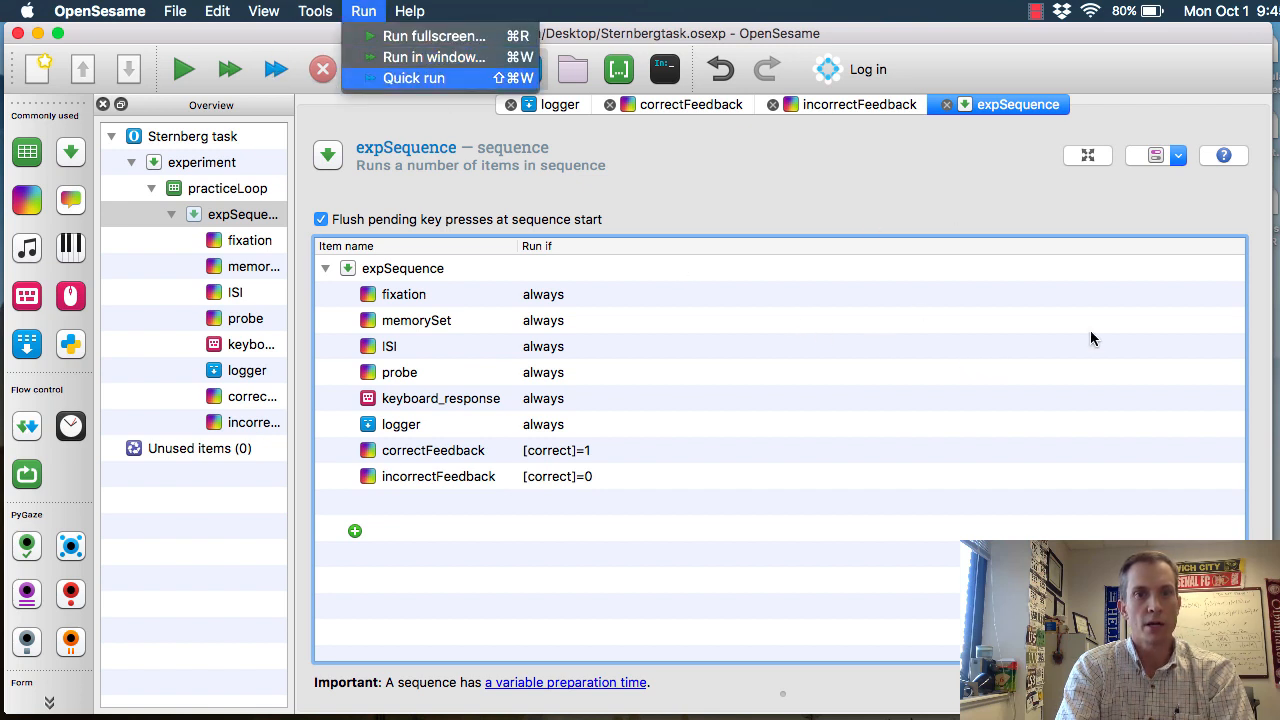
key(Return)
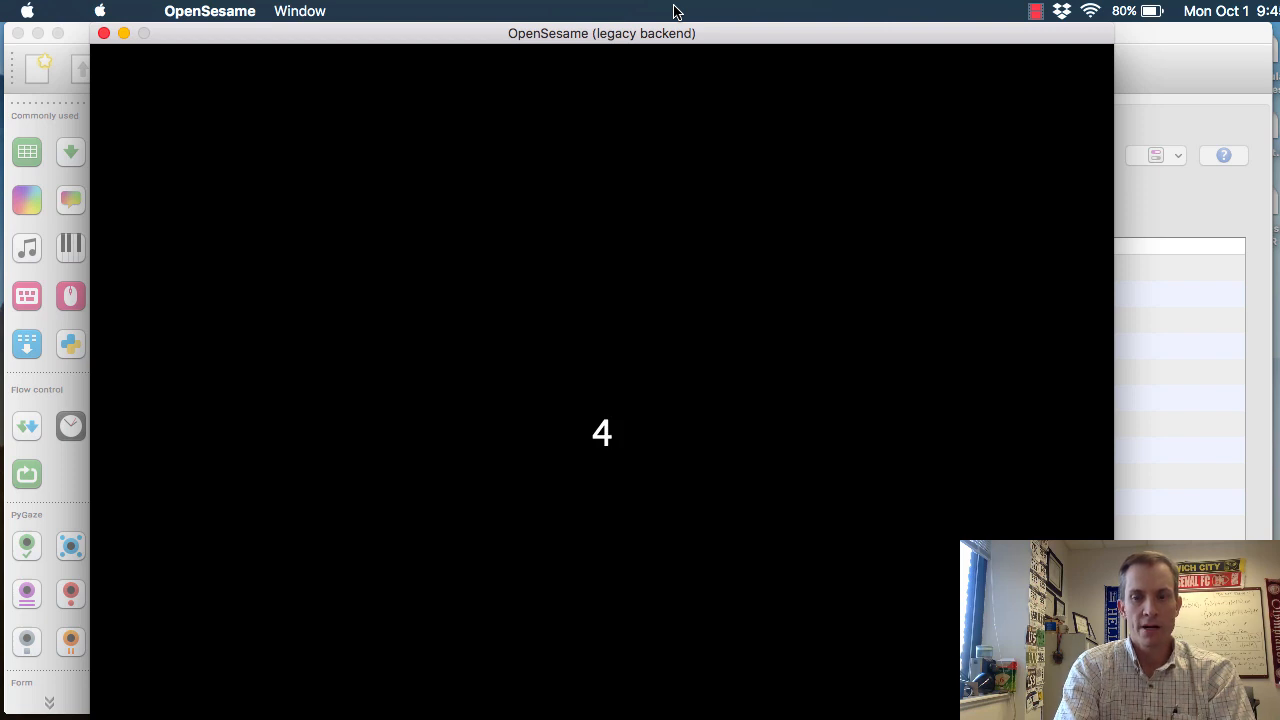
key(z)
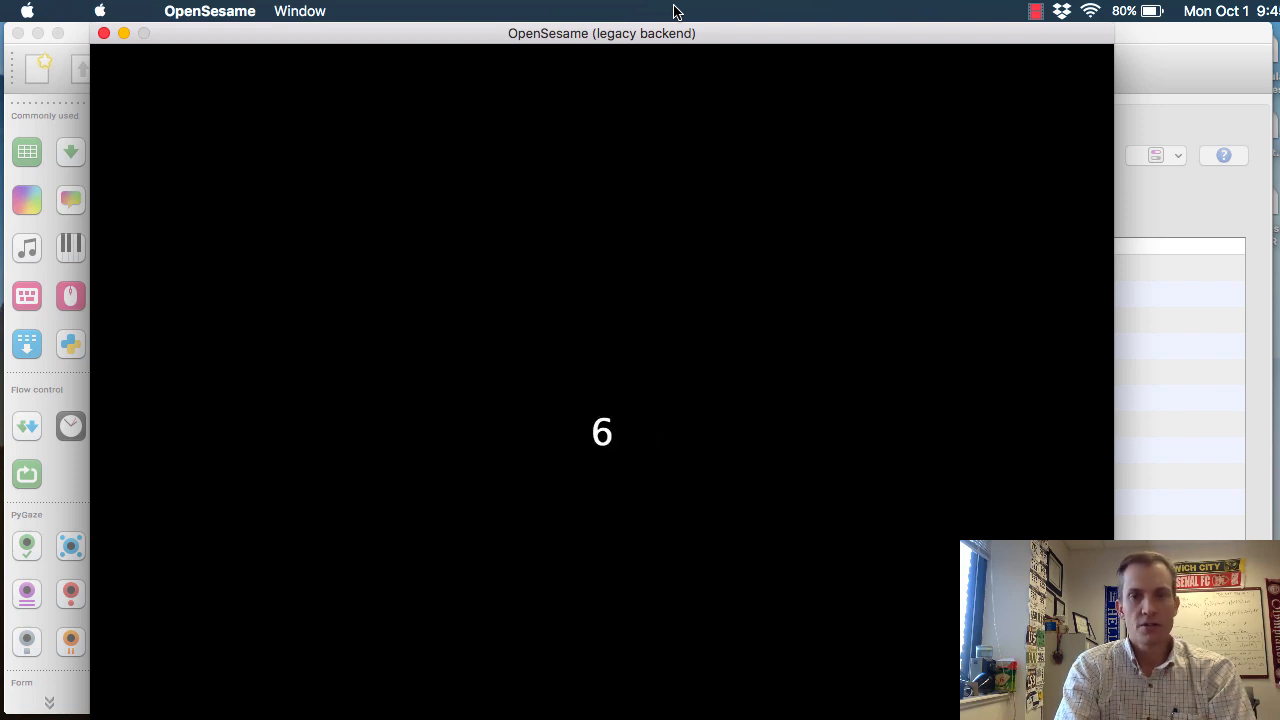
key(m)
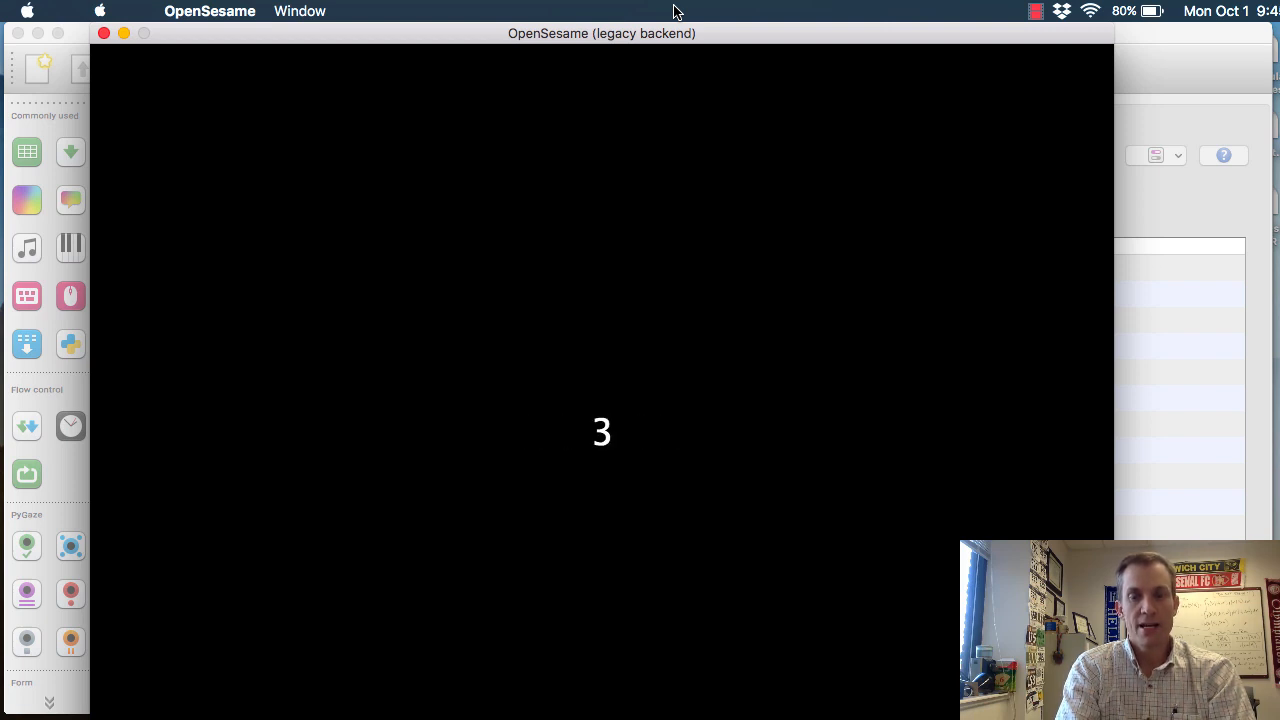
key(m)
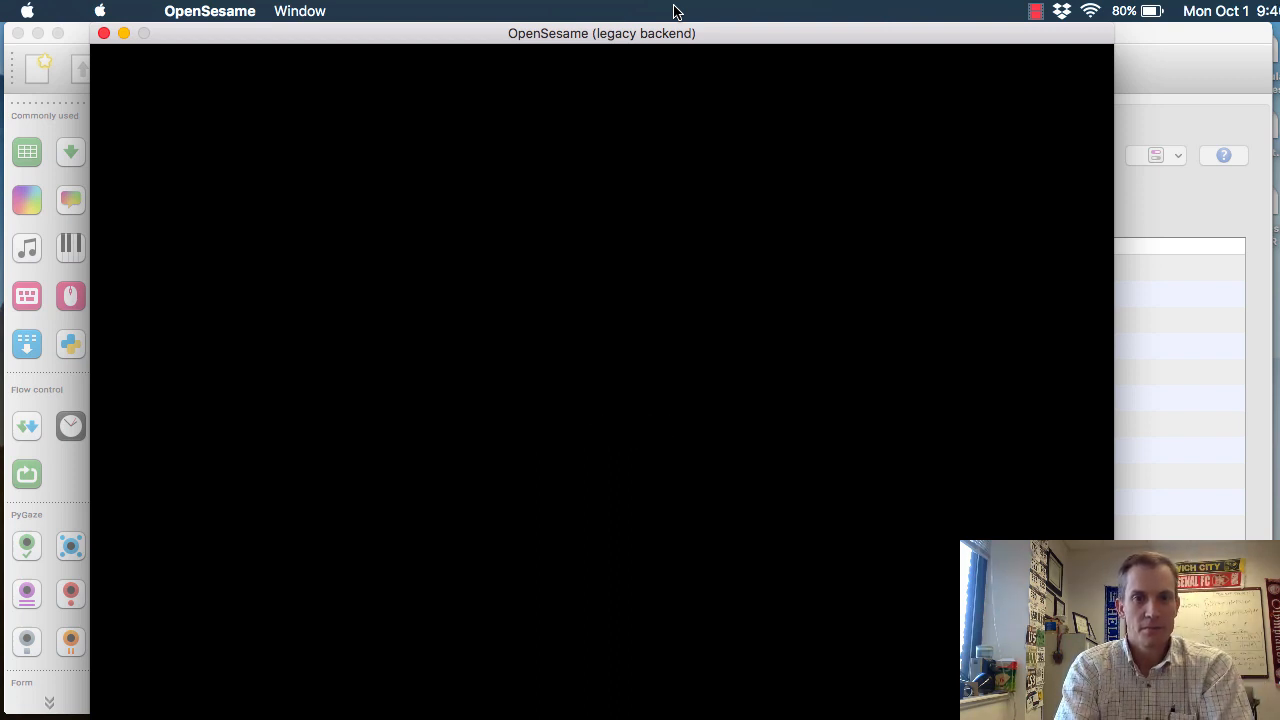
key(z)
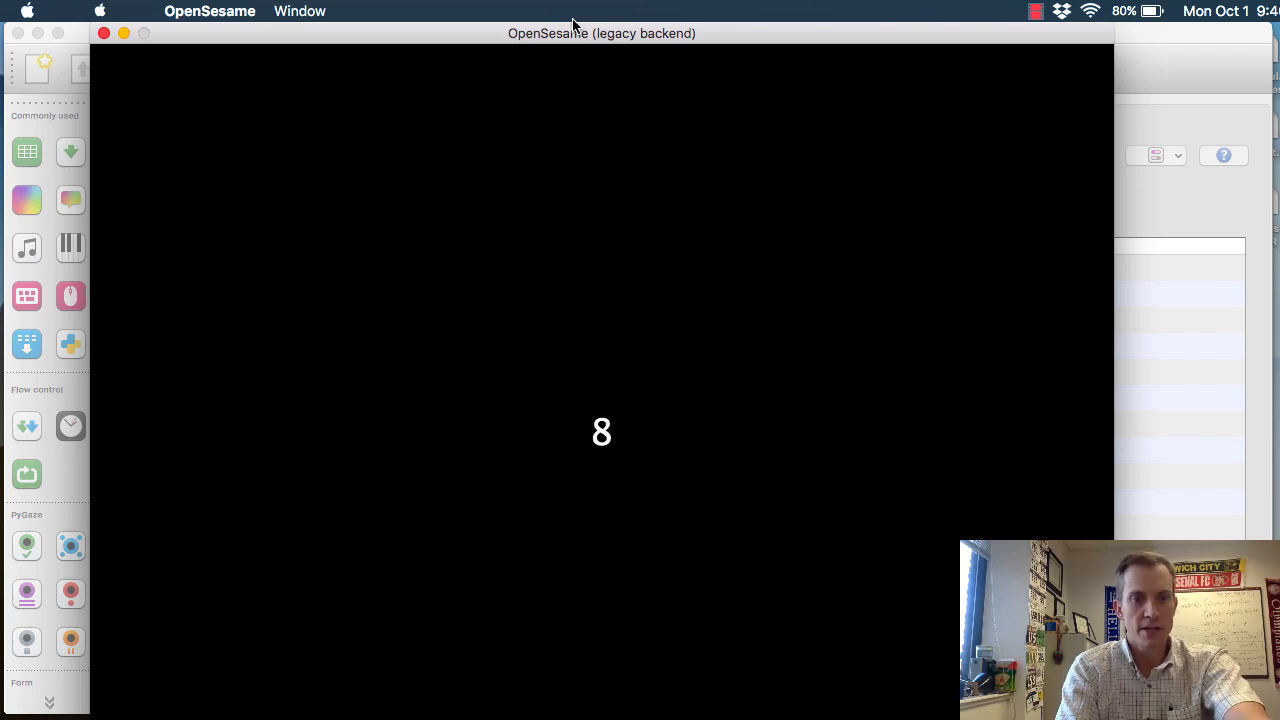
key(Escape)
key(q)
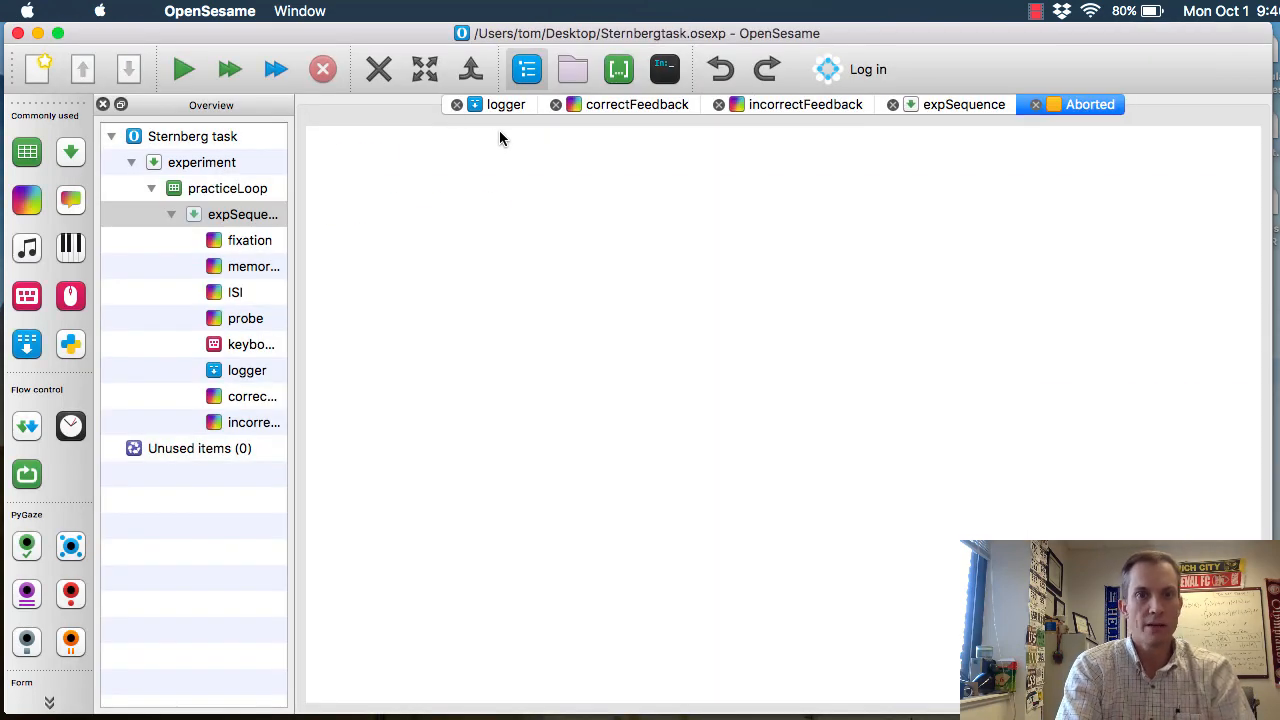
Insert a new loop after practiceLoop in the experiment sequence and rename it experimentLoop
click(506, 104)
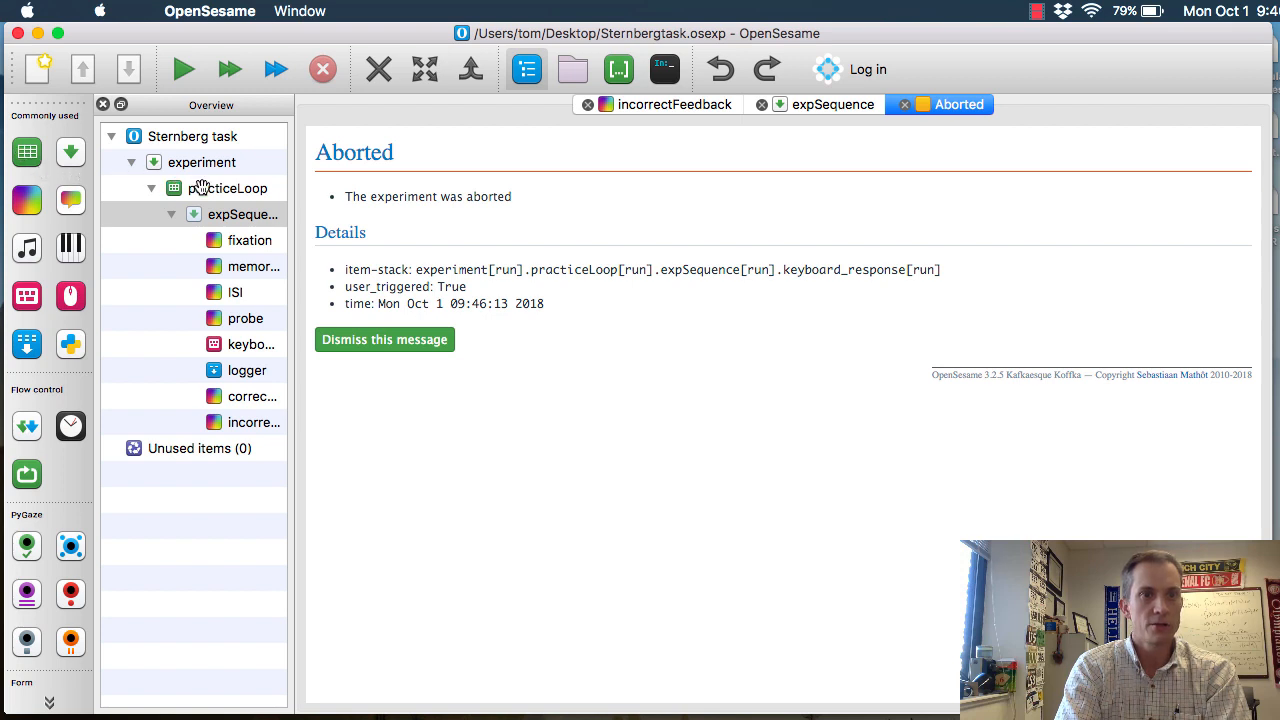
drag(190, 188, 221, 190)
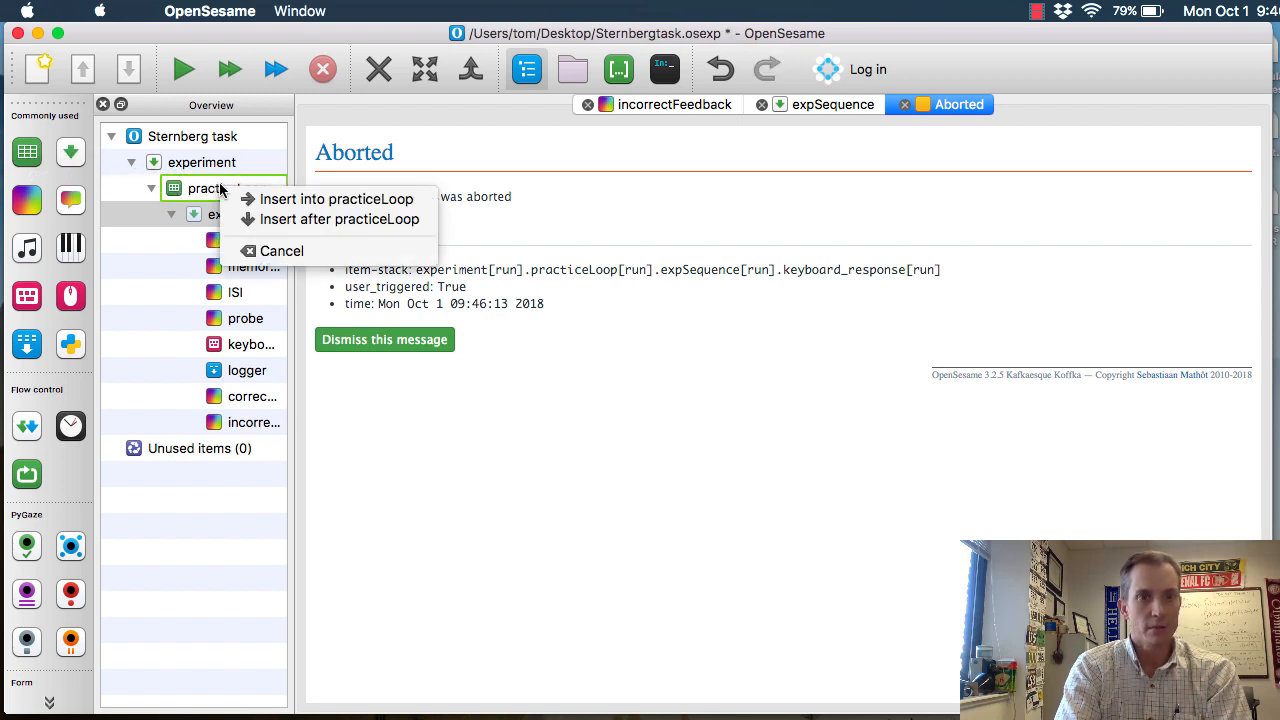
click(303, 226)
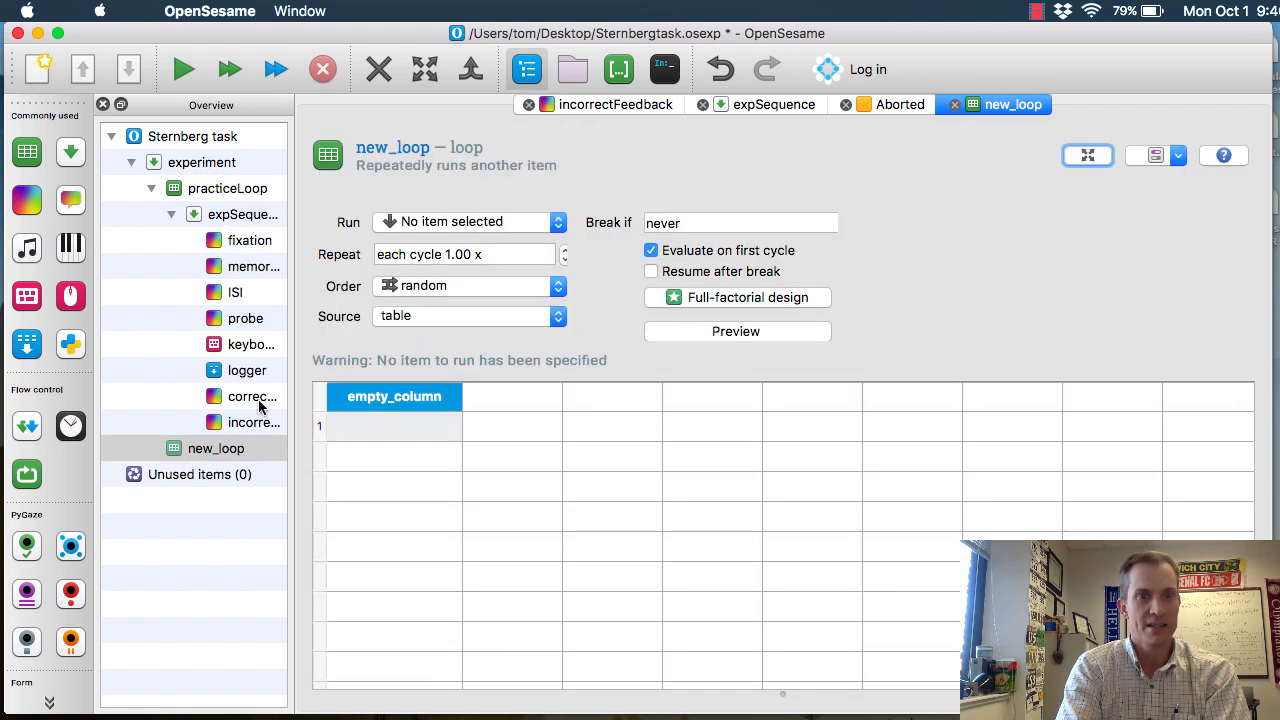
click(425, 147)
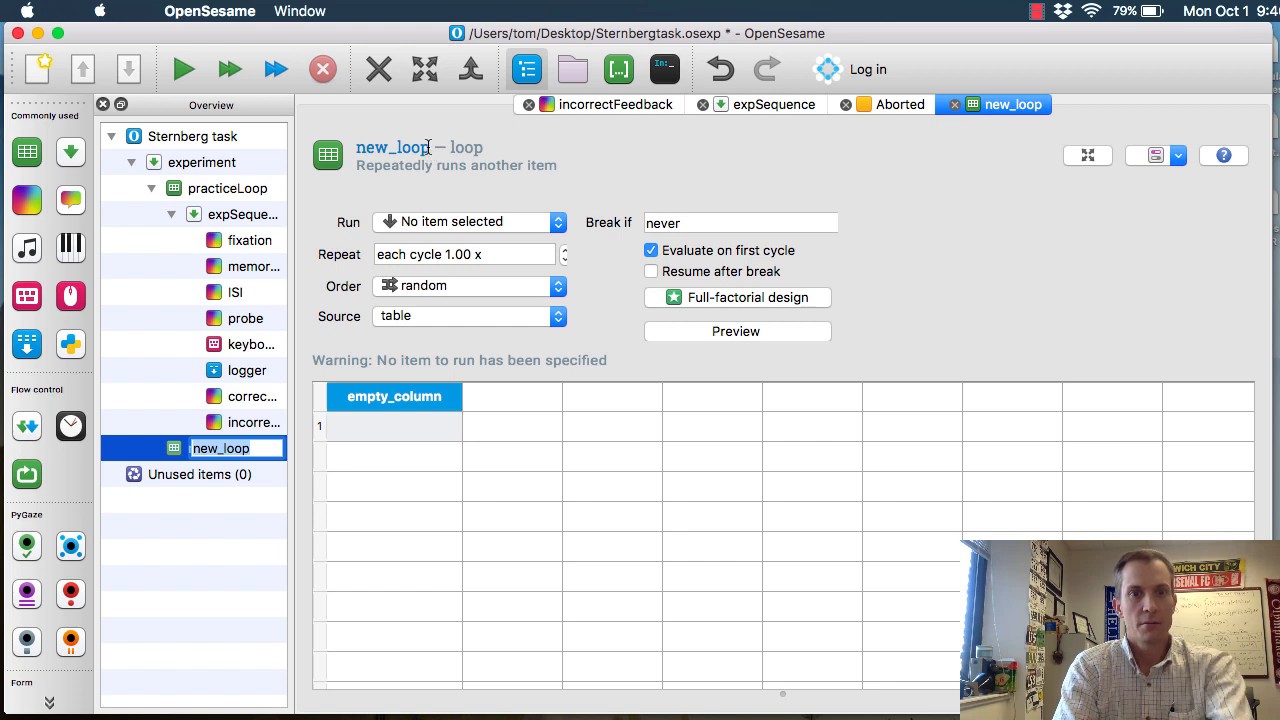
click(427, 147)
text(e)
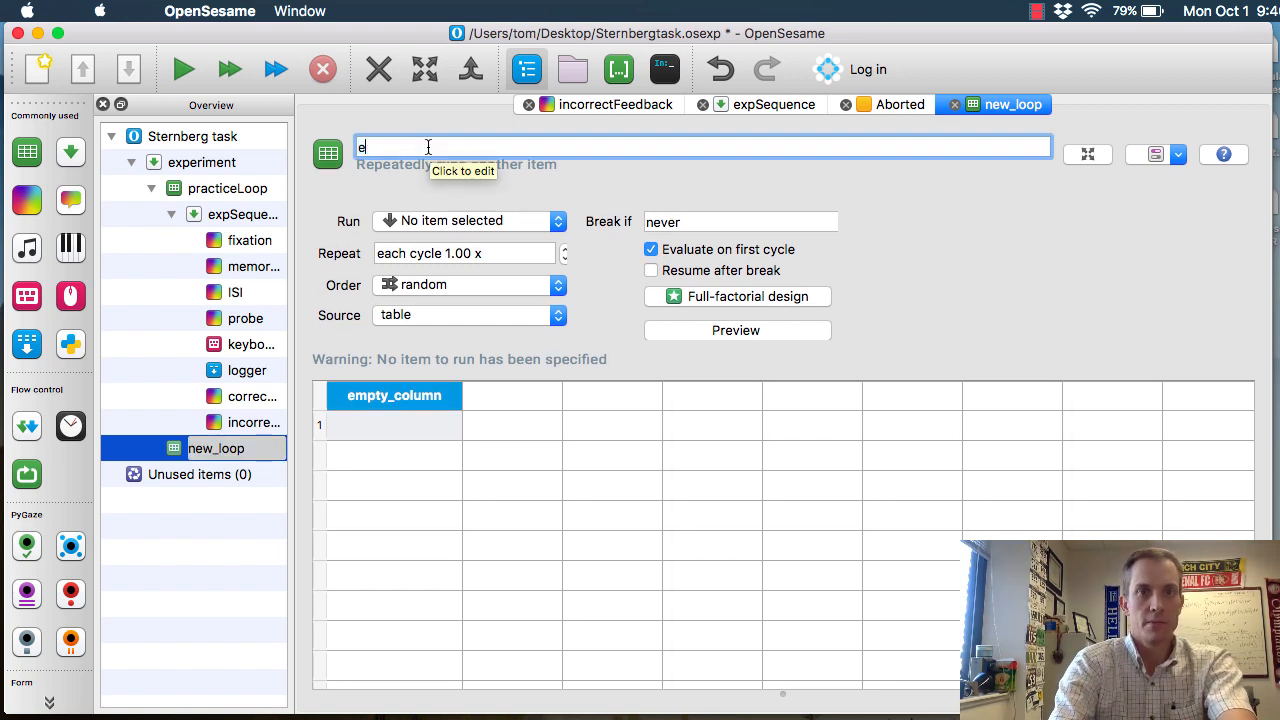
text(xperimentLoop)
key(Return)
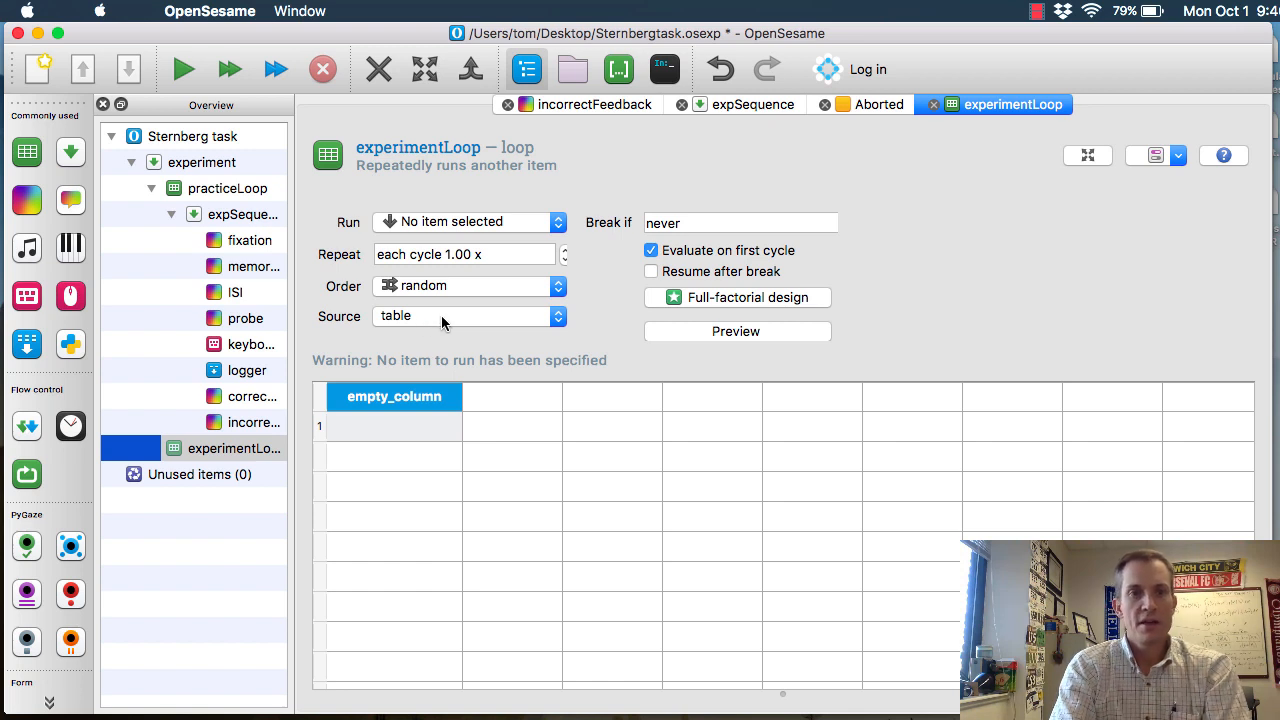
Set experimentLoop's source to file and choose mainTrials.xlsx from the file pool
click(433, 318)
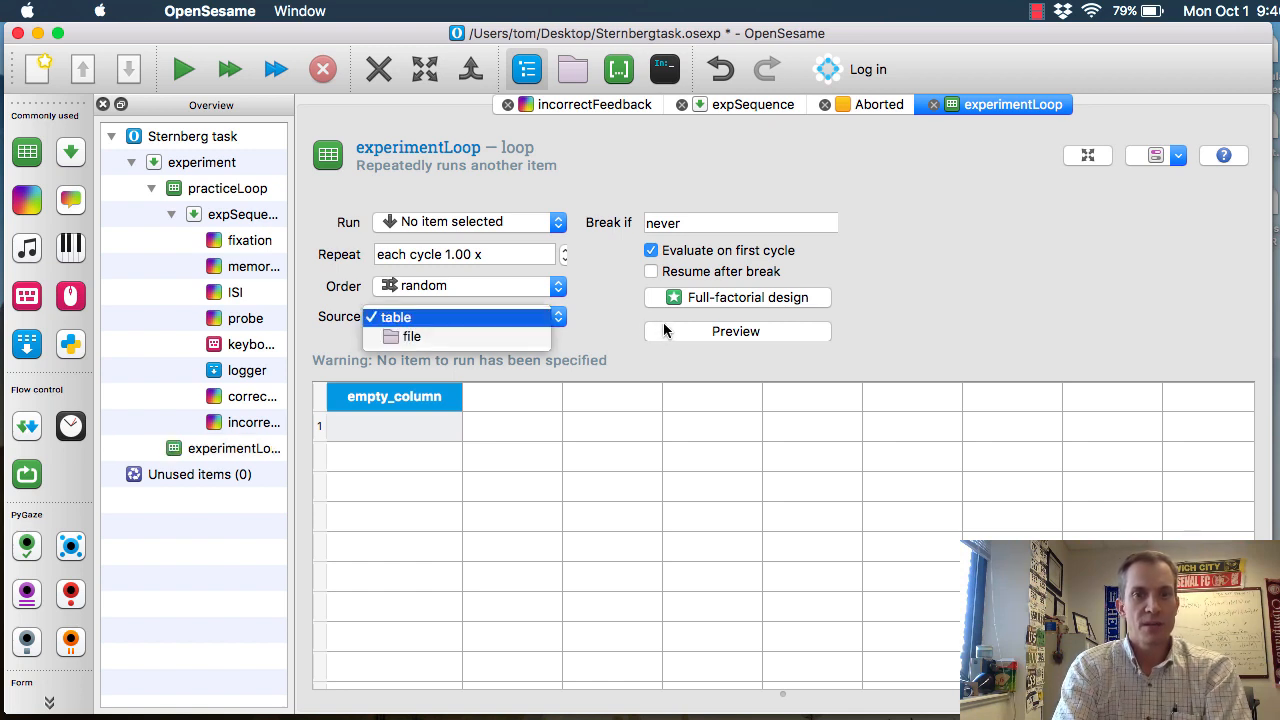
click(486, 333)
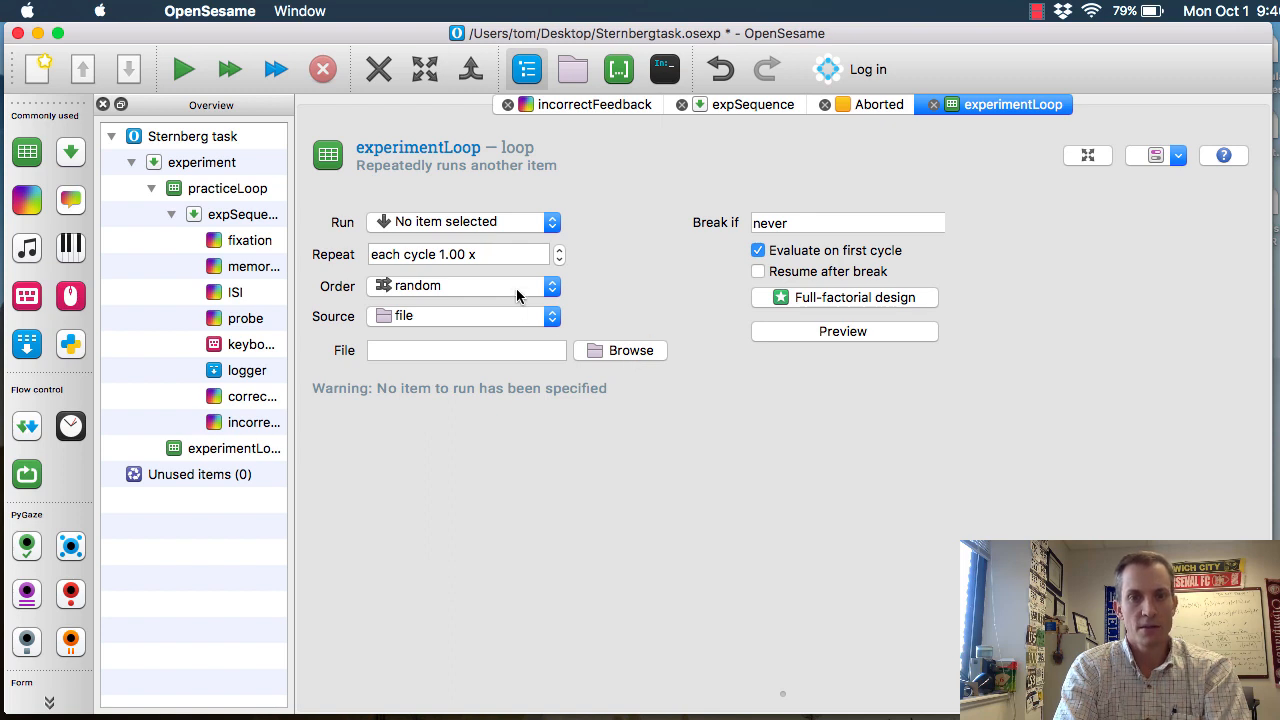
click(631, 350)
click(550, 300)
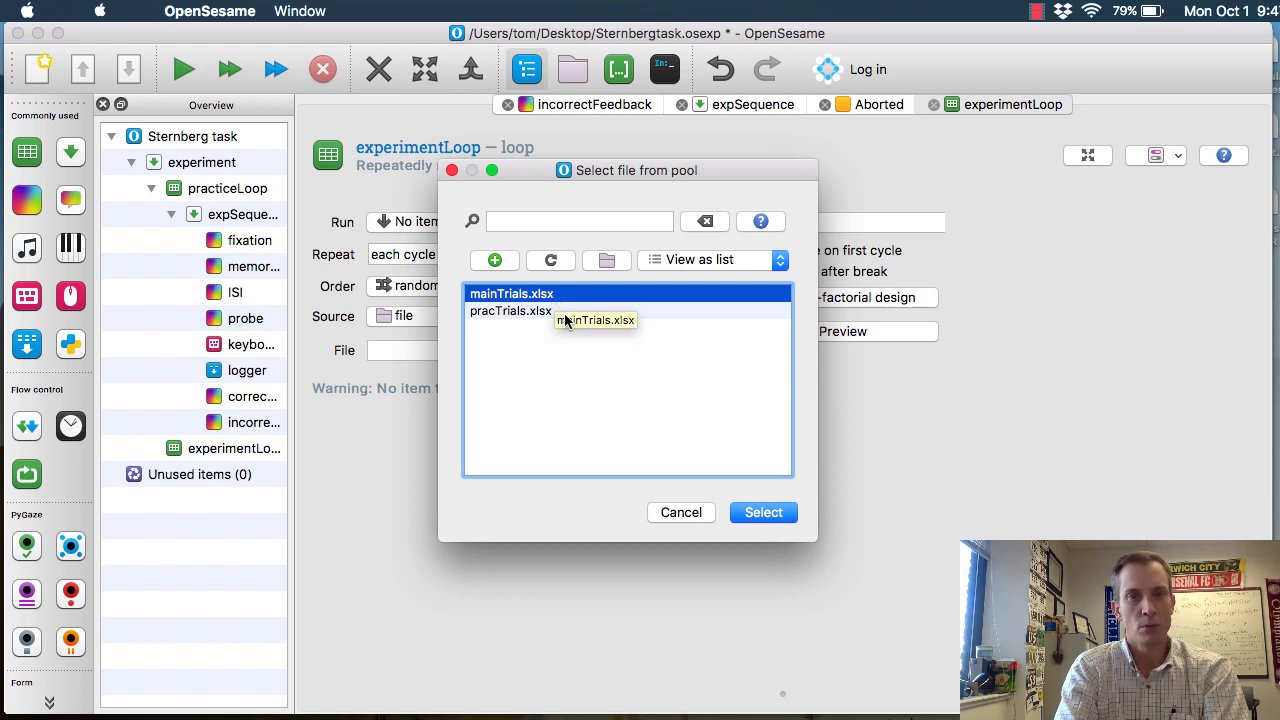
click(494, 260)
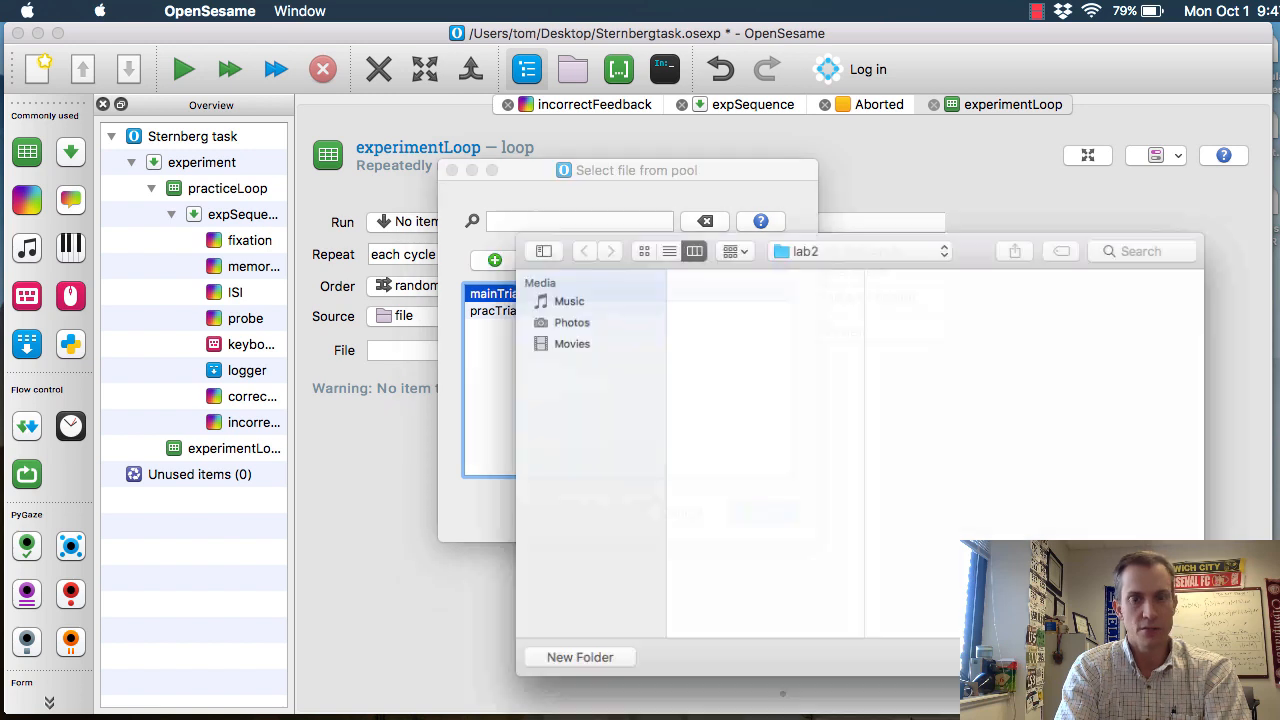
key(Escape)
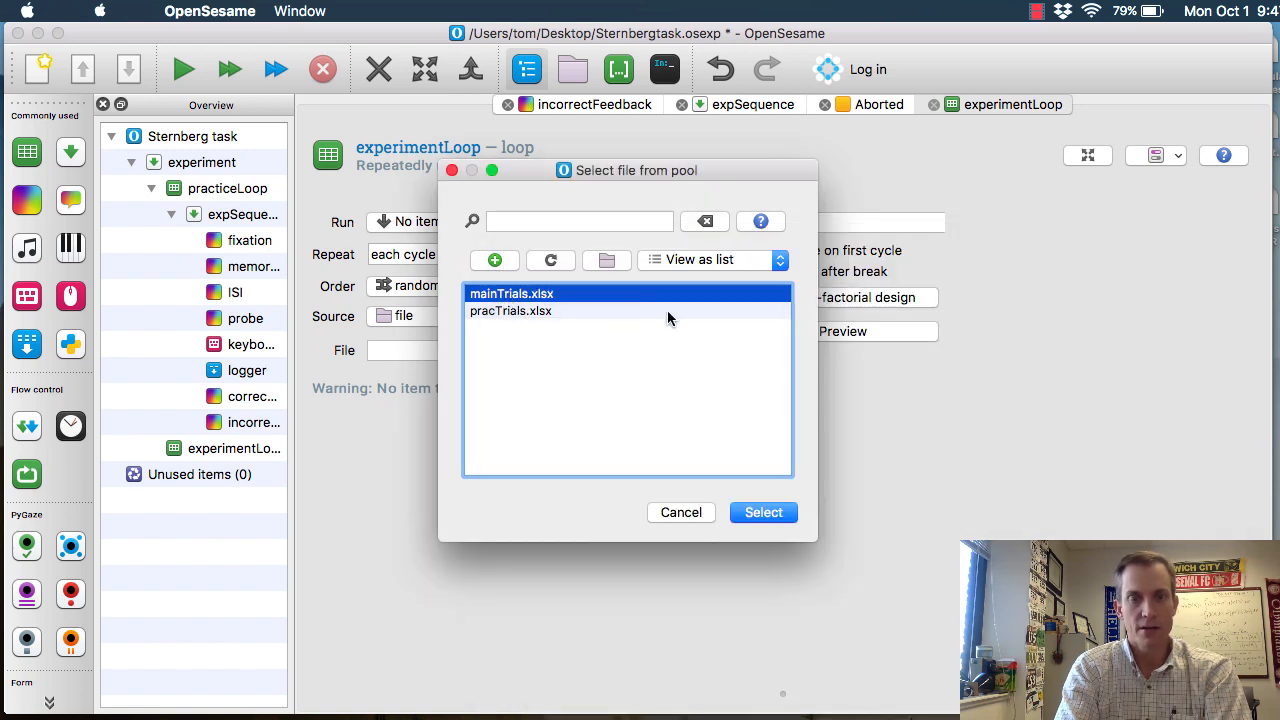
click(763, 513)
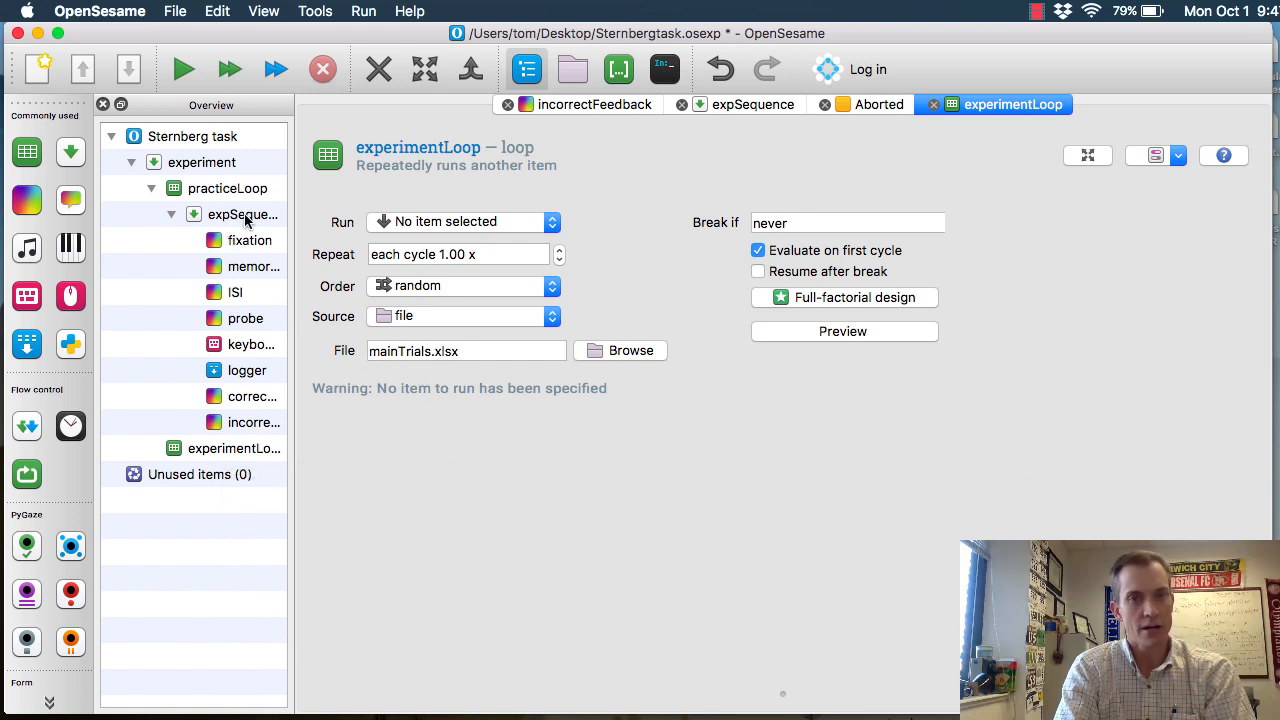
Make a linked copy of expSequence from practiceLoop and insert it into experimentLoop
click(232, 215)
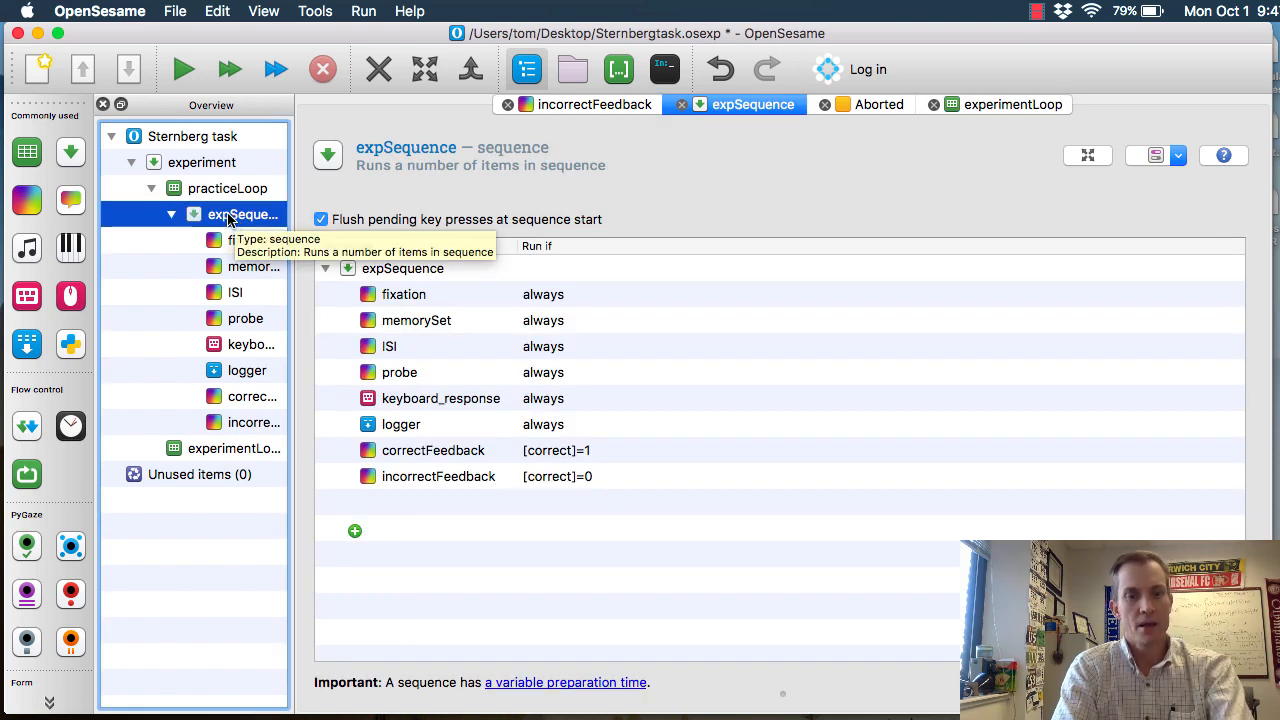
right_click(224, 215)
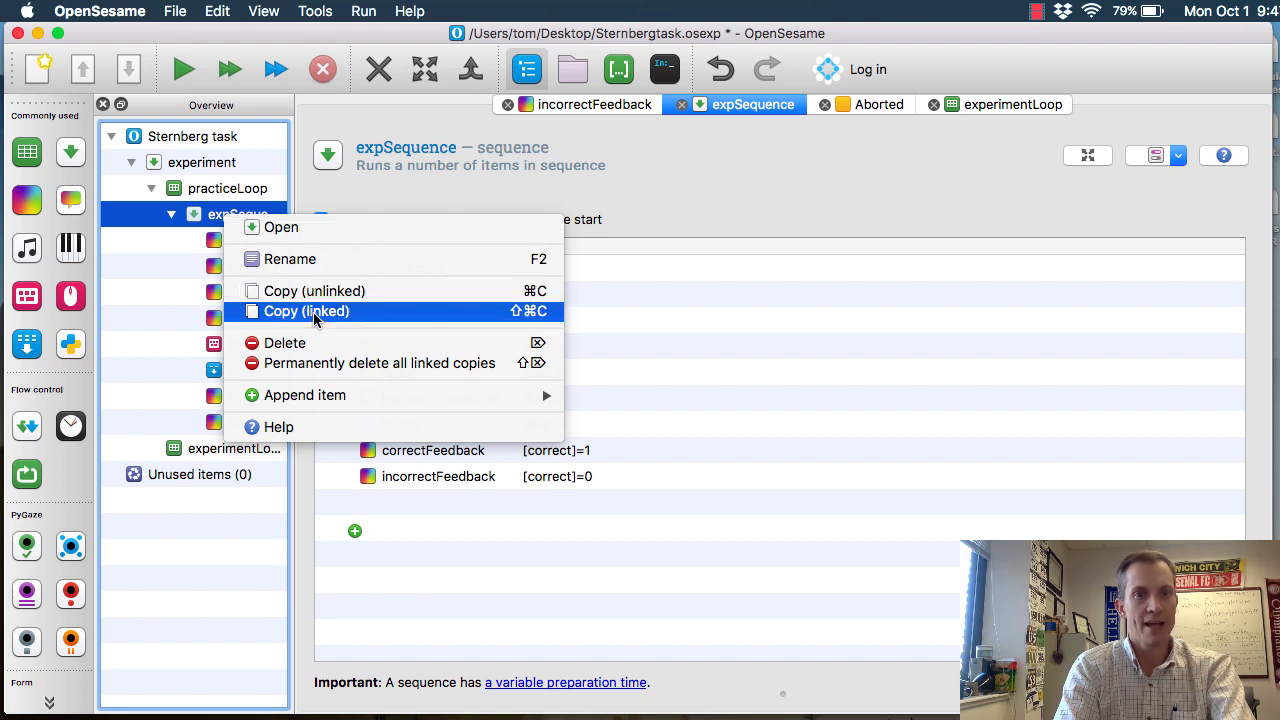
click(314, 313)
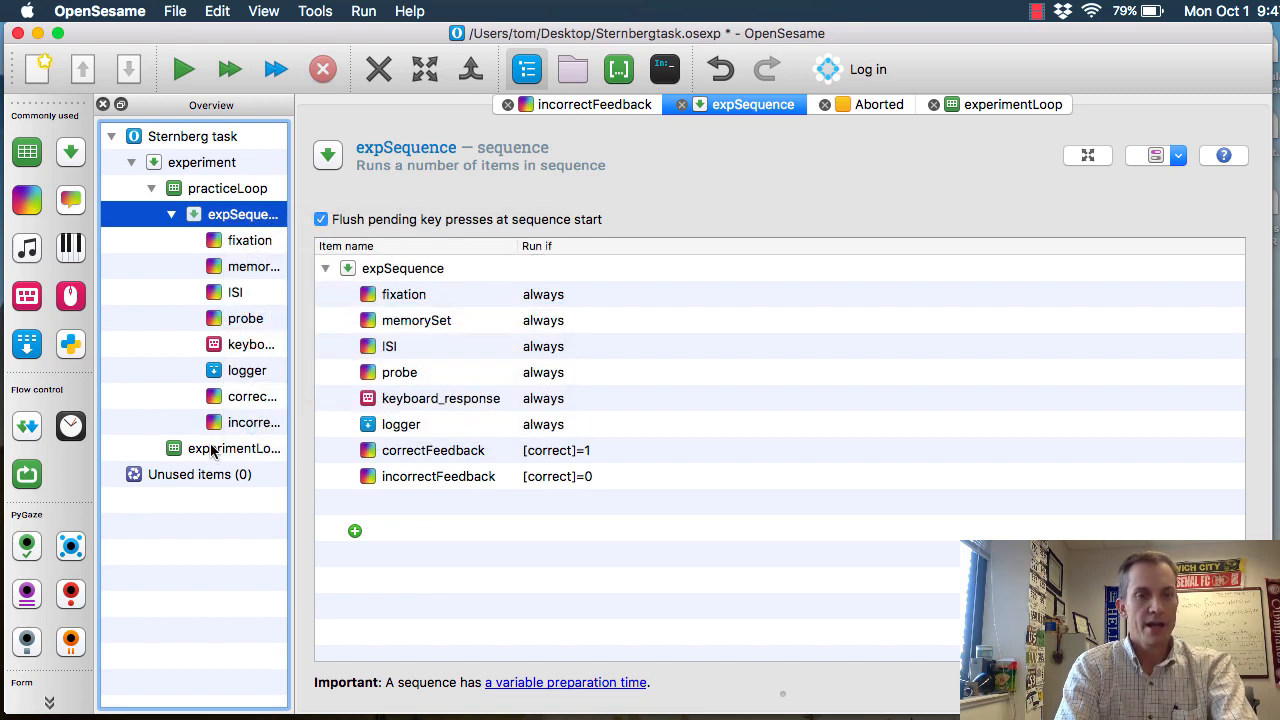
click(211, 450)
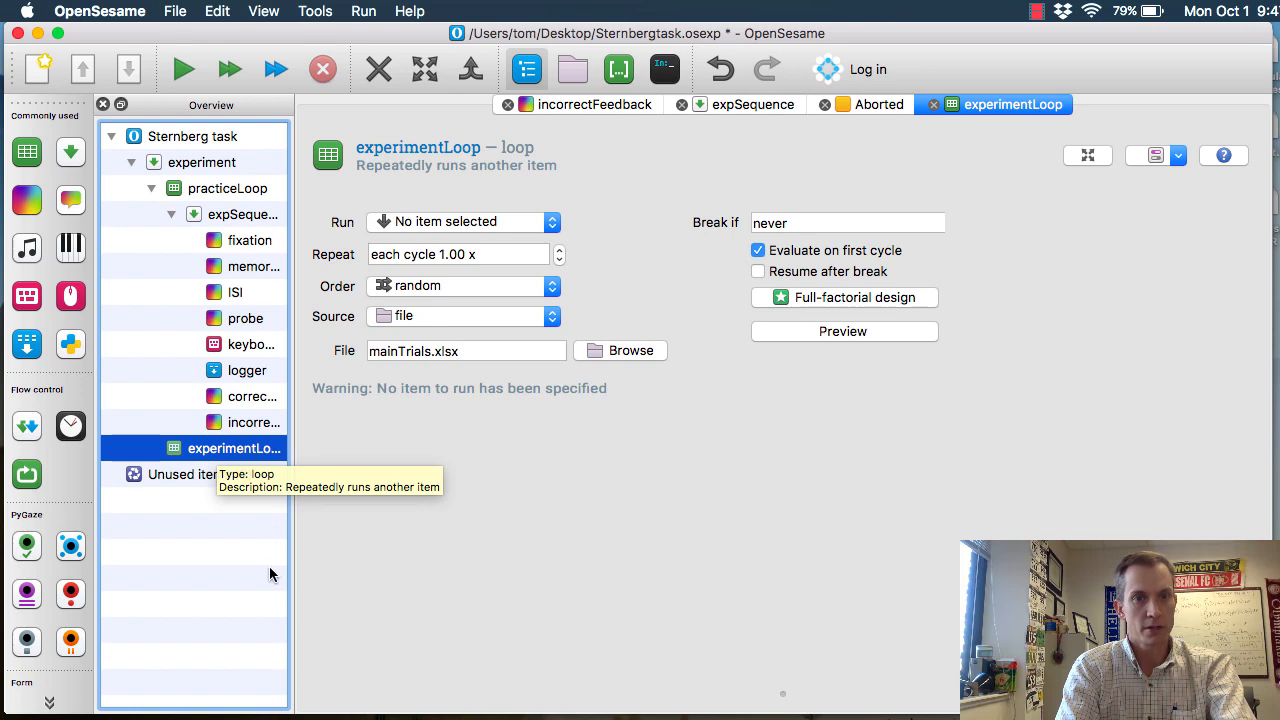
right_click(210, 452)
click(272, 567)
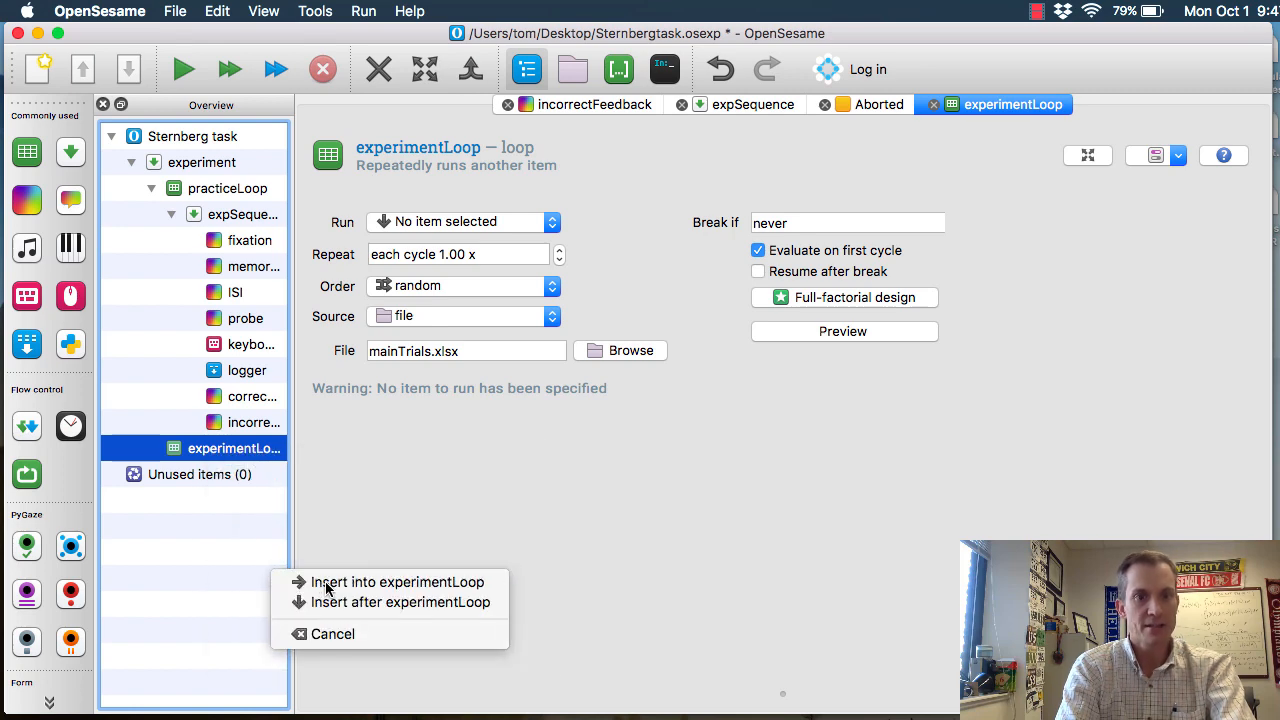
click(342, 587)
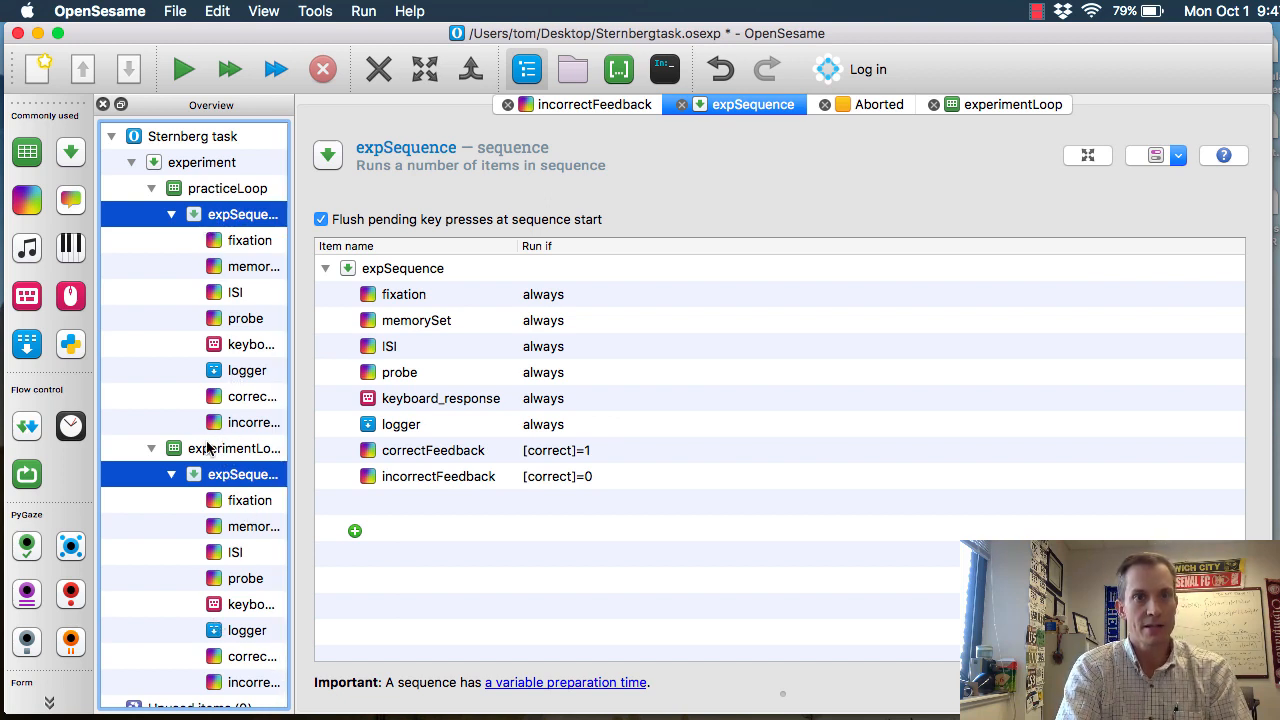
Insert a new sketchpad before practiceLoop in the experiment sequence and rename it instruction1
scroll(222, 448, down, 1)
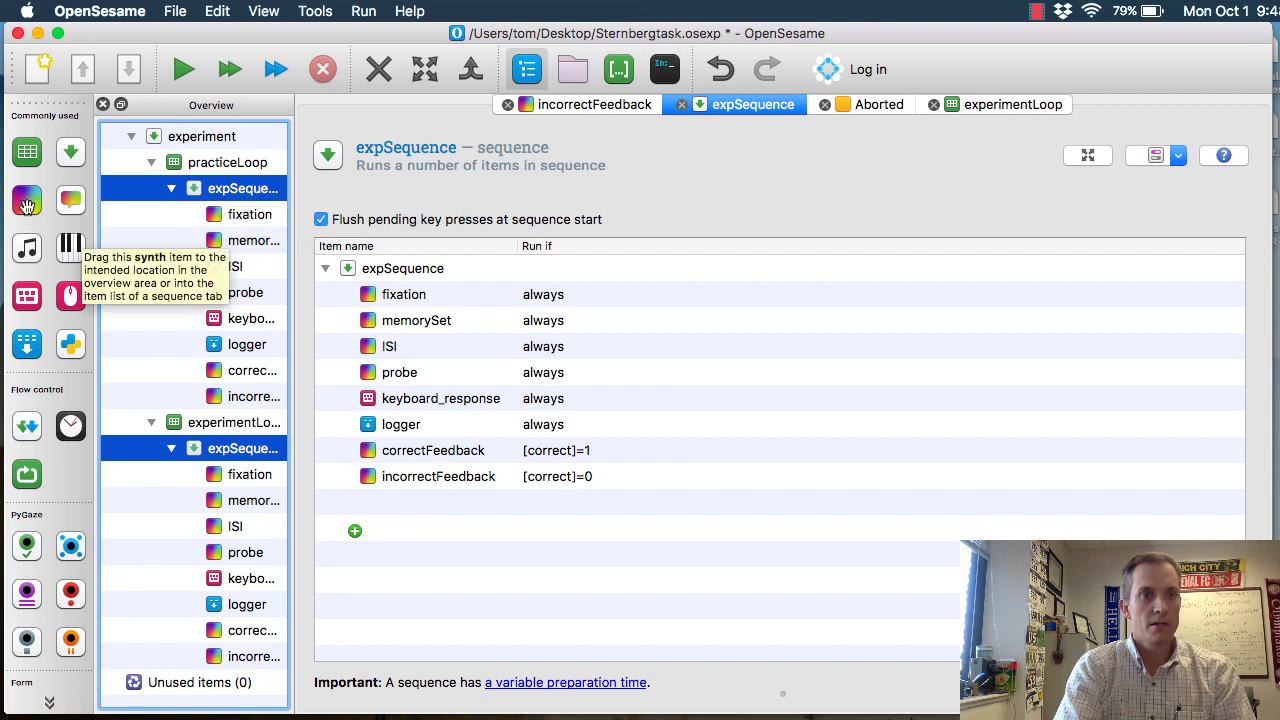
mouse_move(30, 203)
mouse_down()
mouse_move(197, 164)
mouse_move(243, 190)
mouse_move(250, 177)
mouse_move(209, 149)
mouse_move(213, 221)
mouse_move(174, 166)
mouse_move(228, 160)
mouse_up()
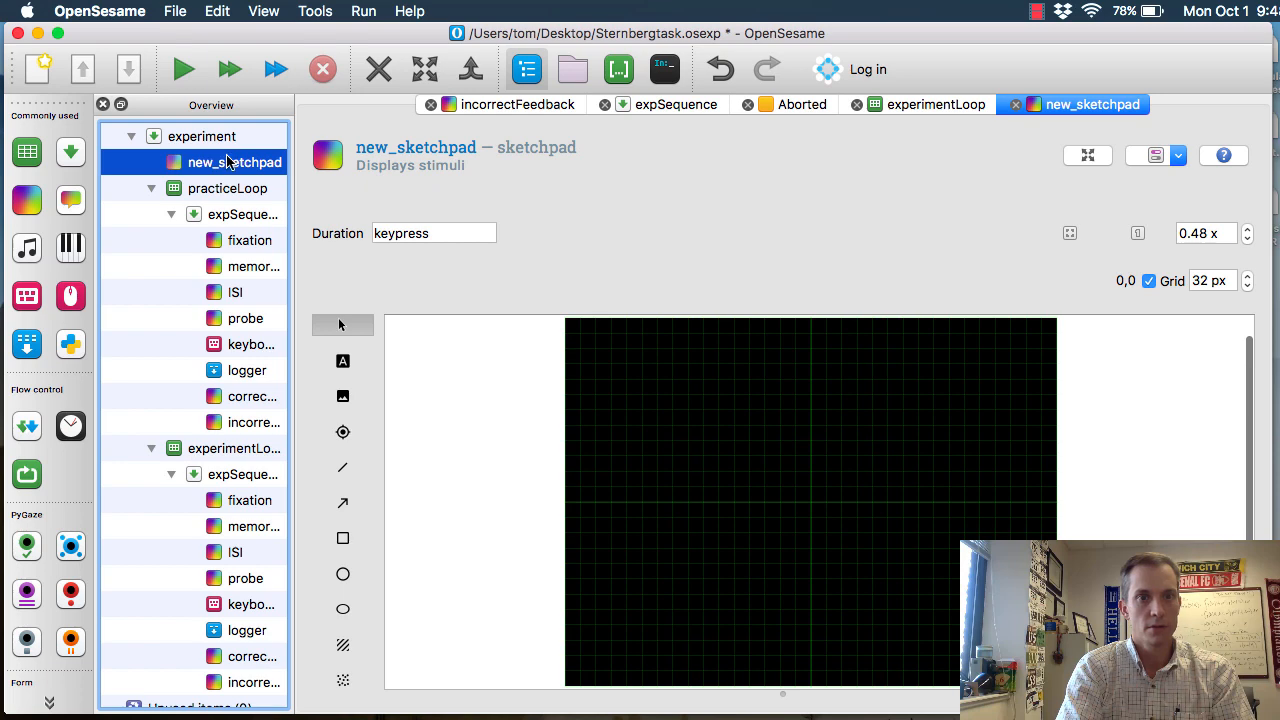
click(396, 145)
text(instruction1)
key(Return)
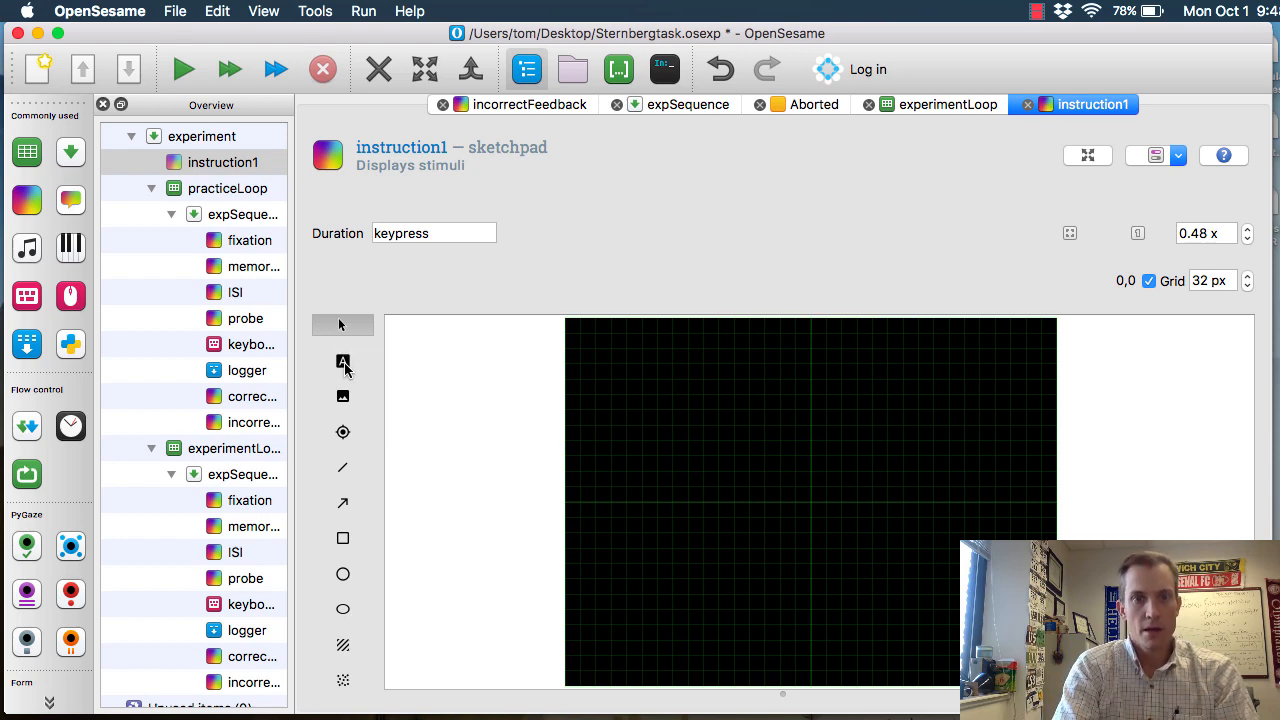
Add a text element to instruction1 reading "In this experiment, you will be presented with a sequence of between 1 and 6 randomly ordered numbers."
click(343, 361)
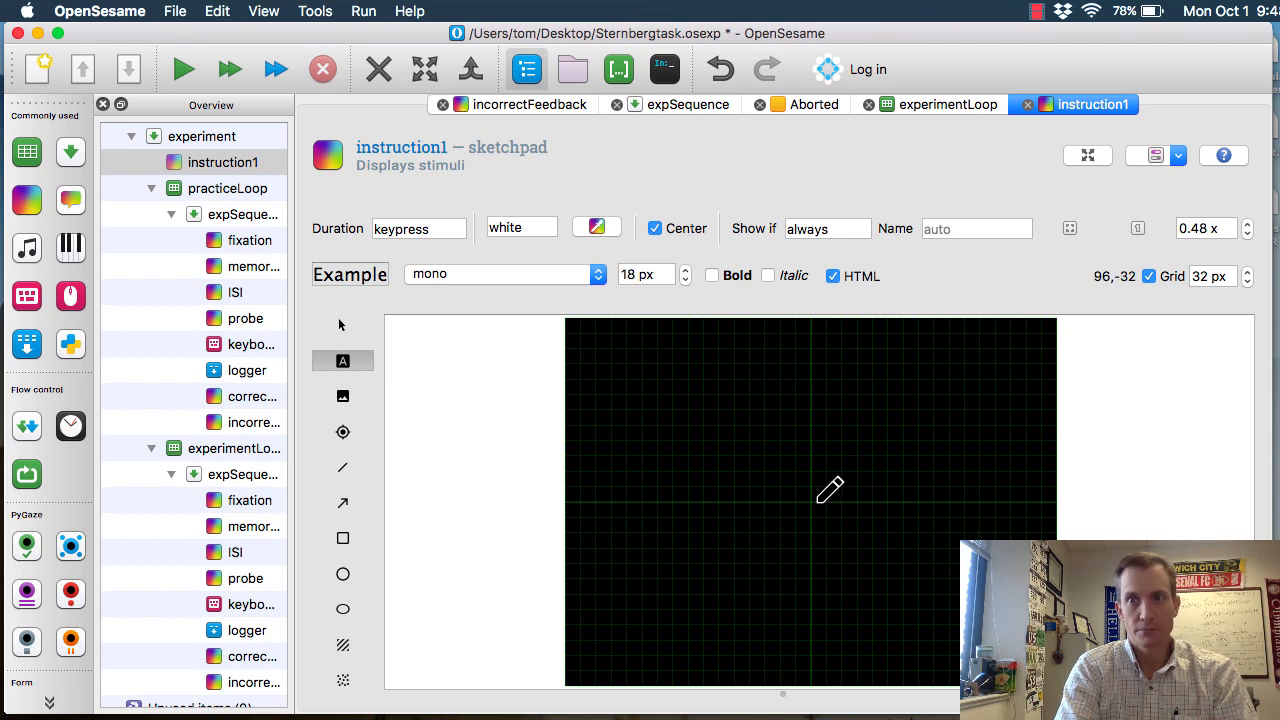
click(753, 469)
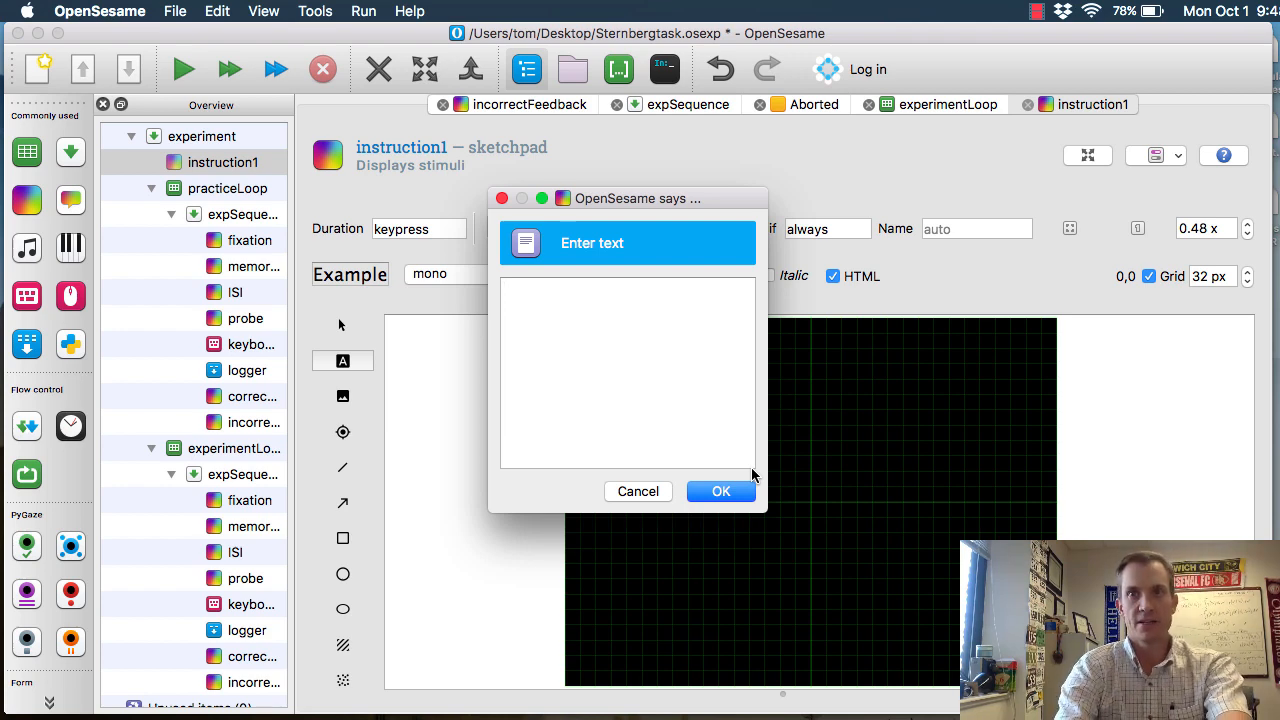
text(In this expe)
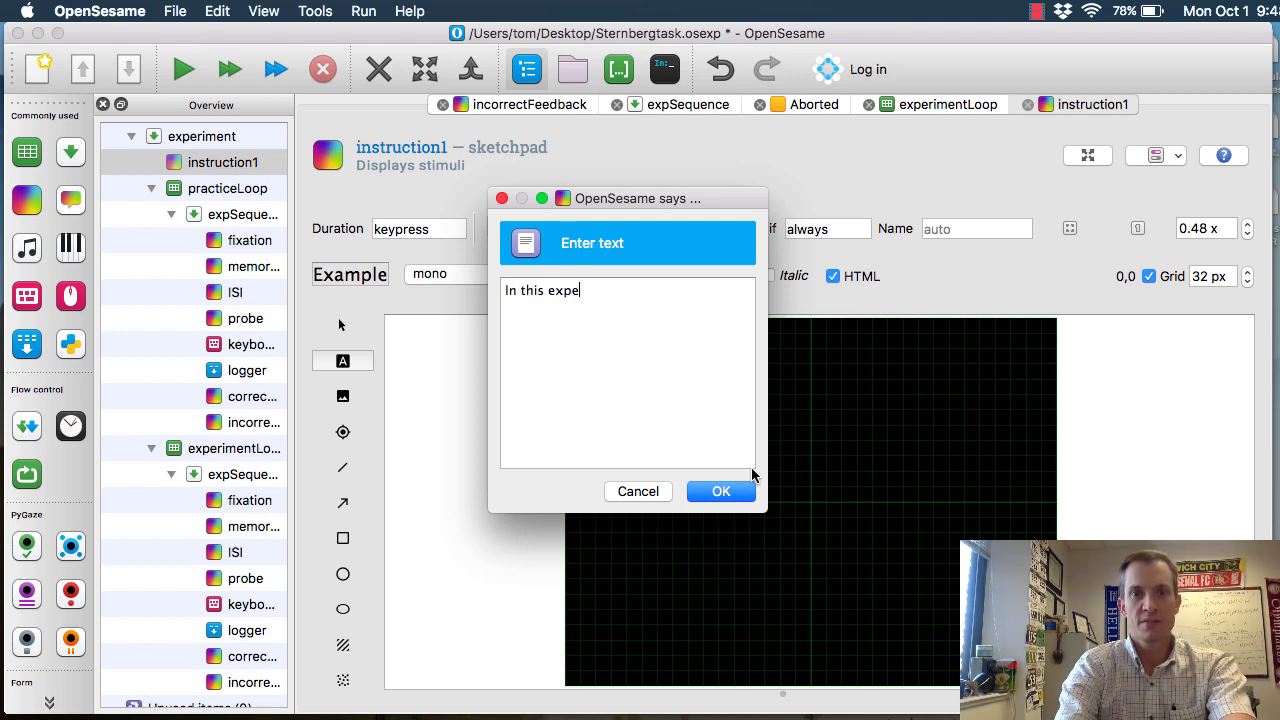
text(riment, you will be presented with a sequence)
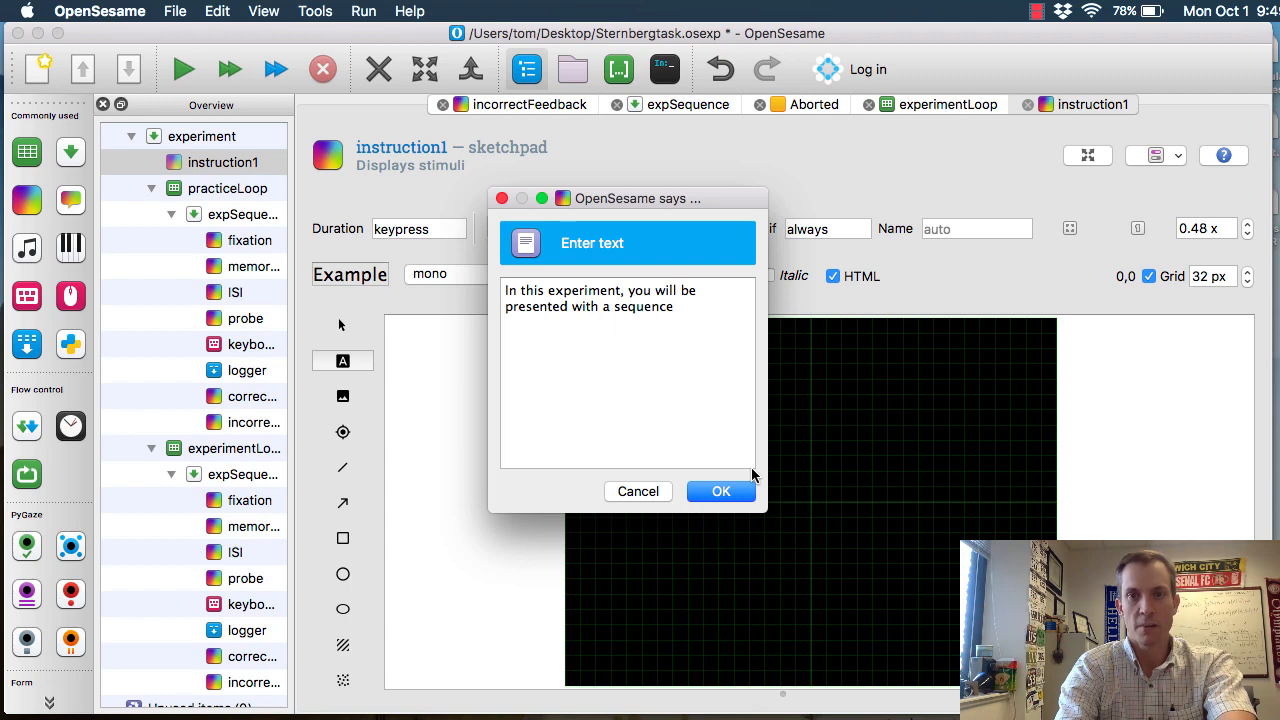
text(sequence of bet)
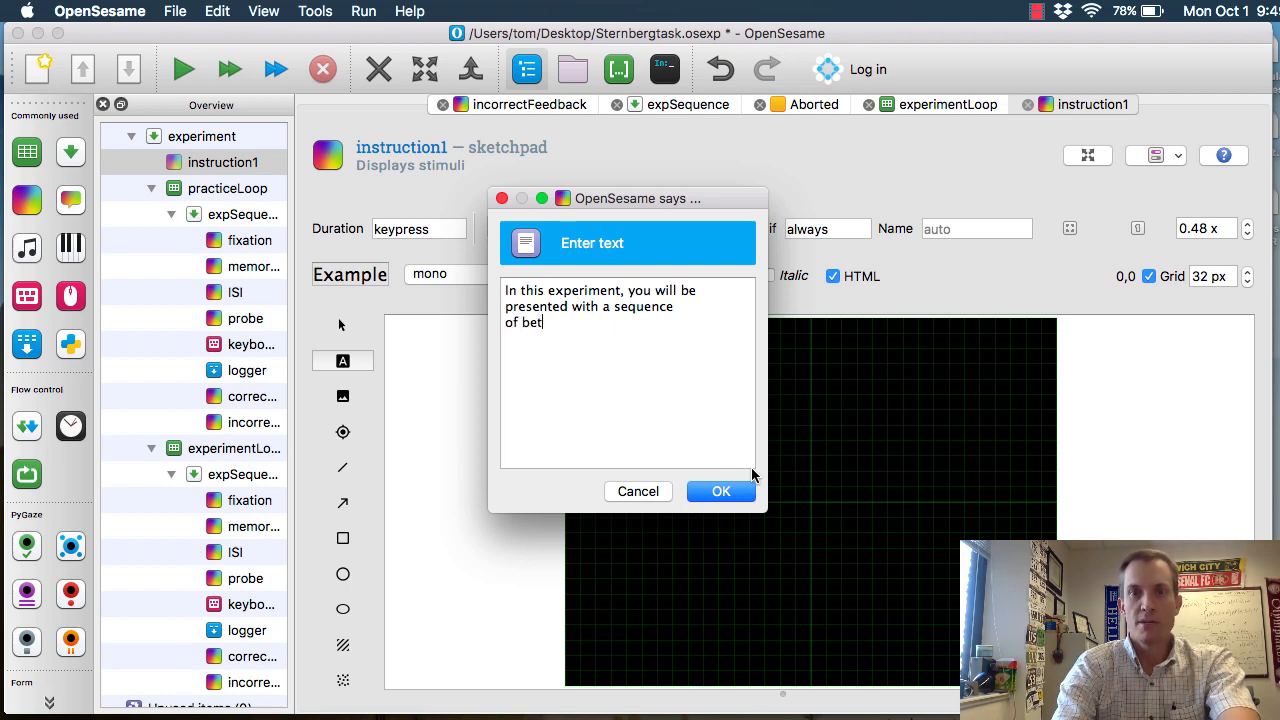
text(ween 1 and 6 randomly ordered numbers.)
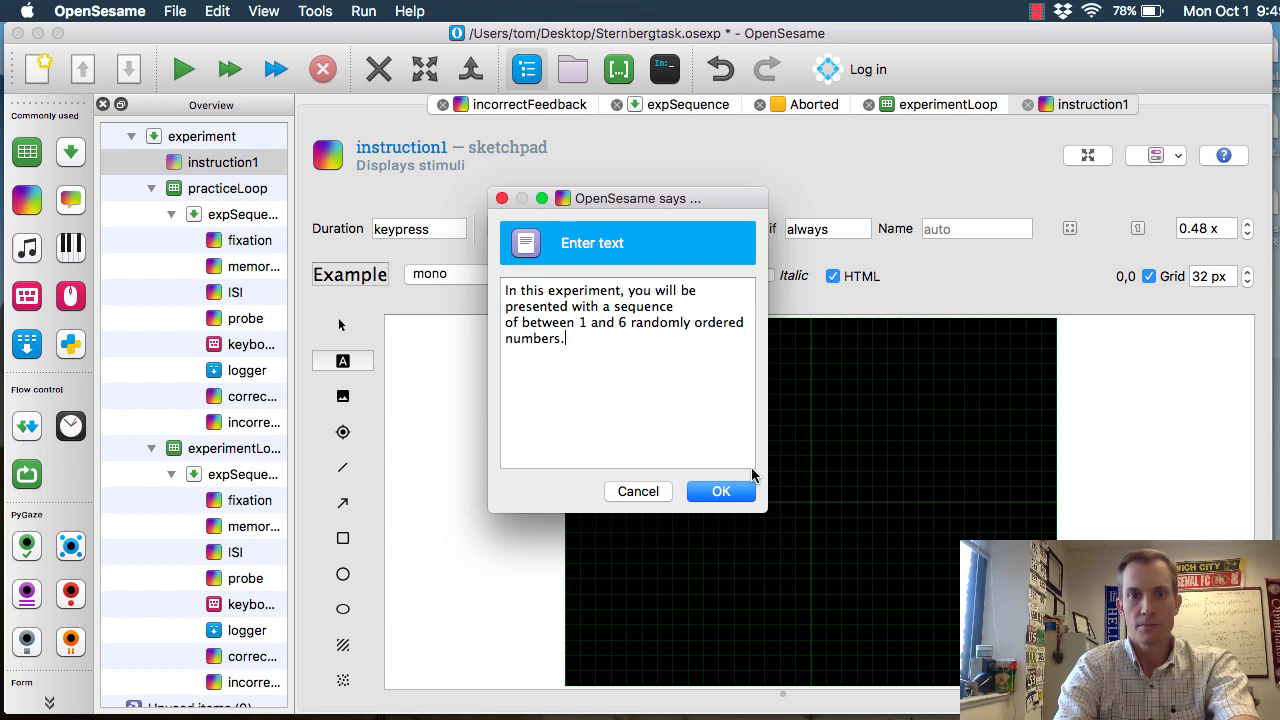
key(Return)
key(Return)
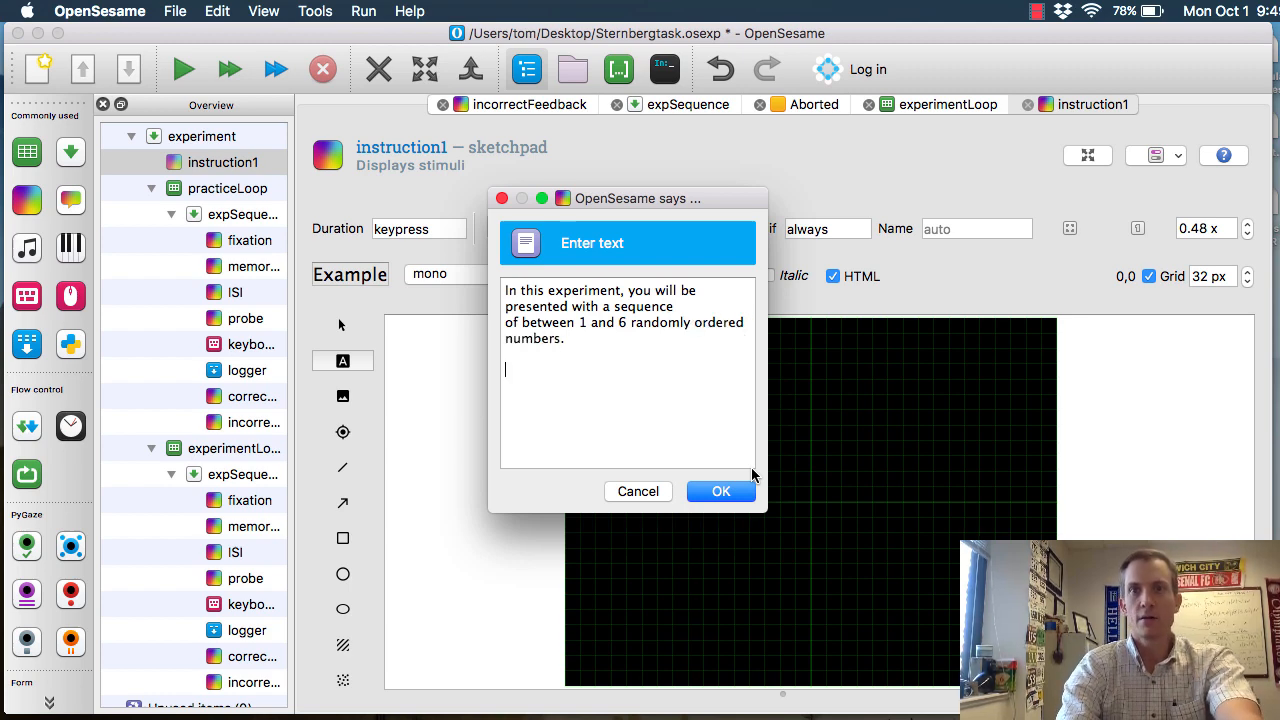
Begin the second instruction paragraph with "Following a short delay you will then be presented with a single number"
text(Following a short delay you will th)
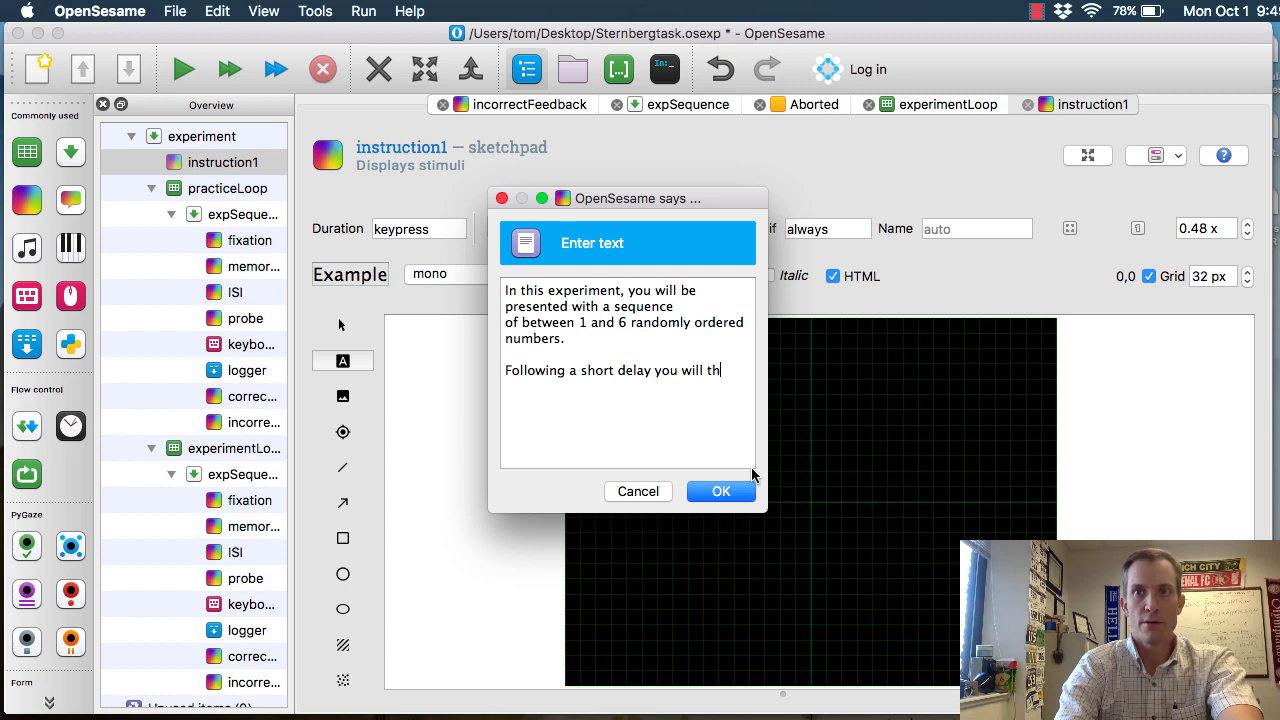
text(en be presented with )
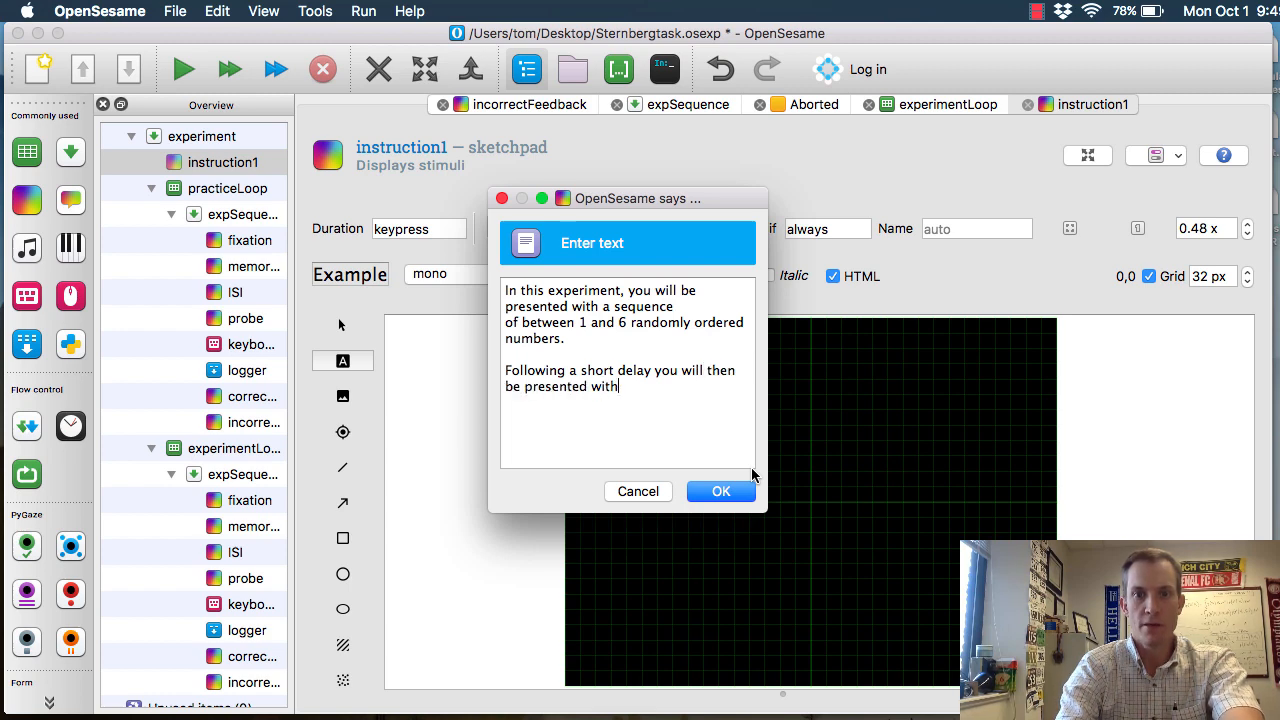
text(a single number)
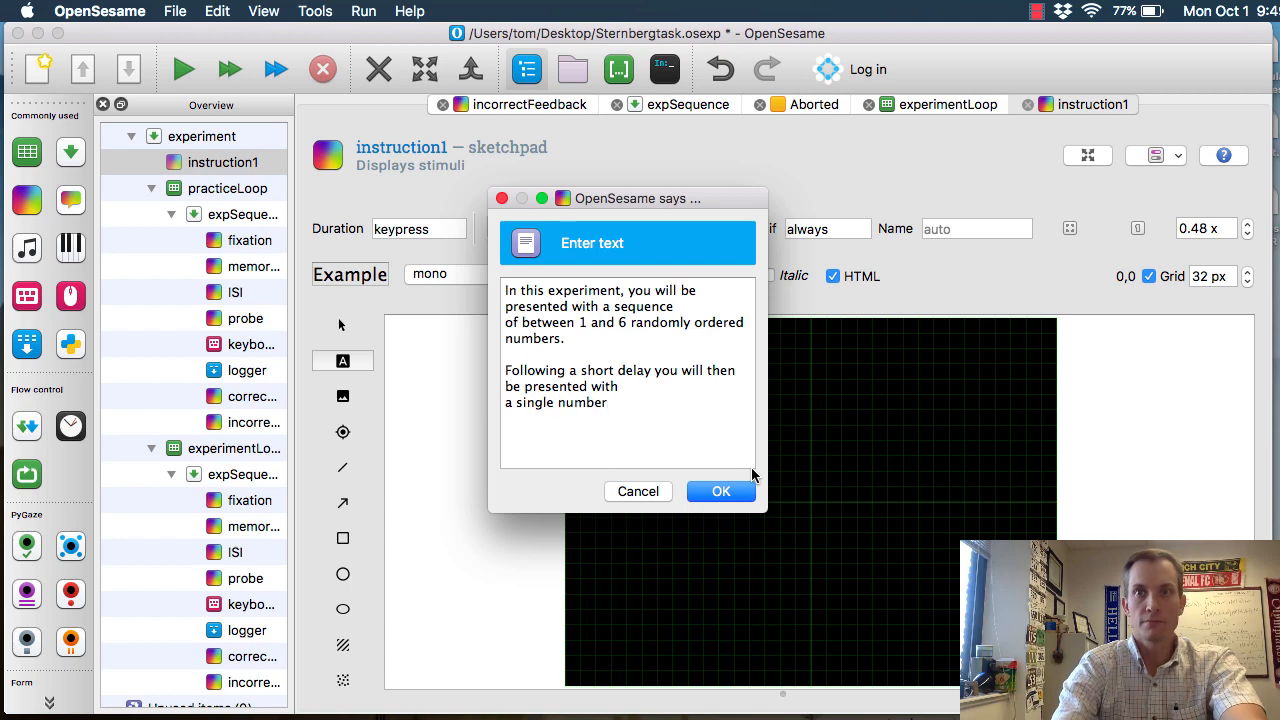
text( and you will have to decide whether this ne)
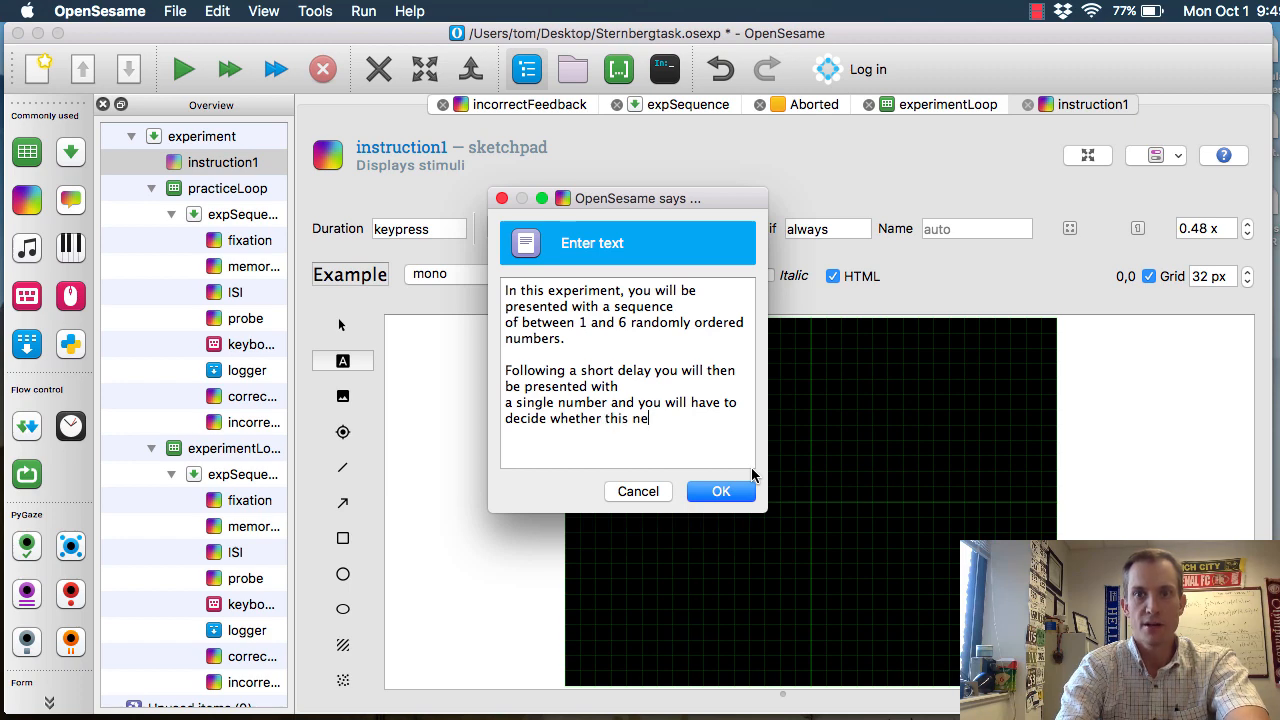
text(w)
Complete the second paragraph with "and you will have to decide whether this new number was a member of the sequence."
key(Return)
text(number was a member of the sequence.)
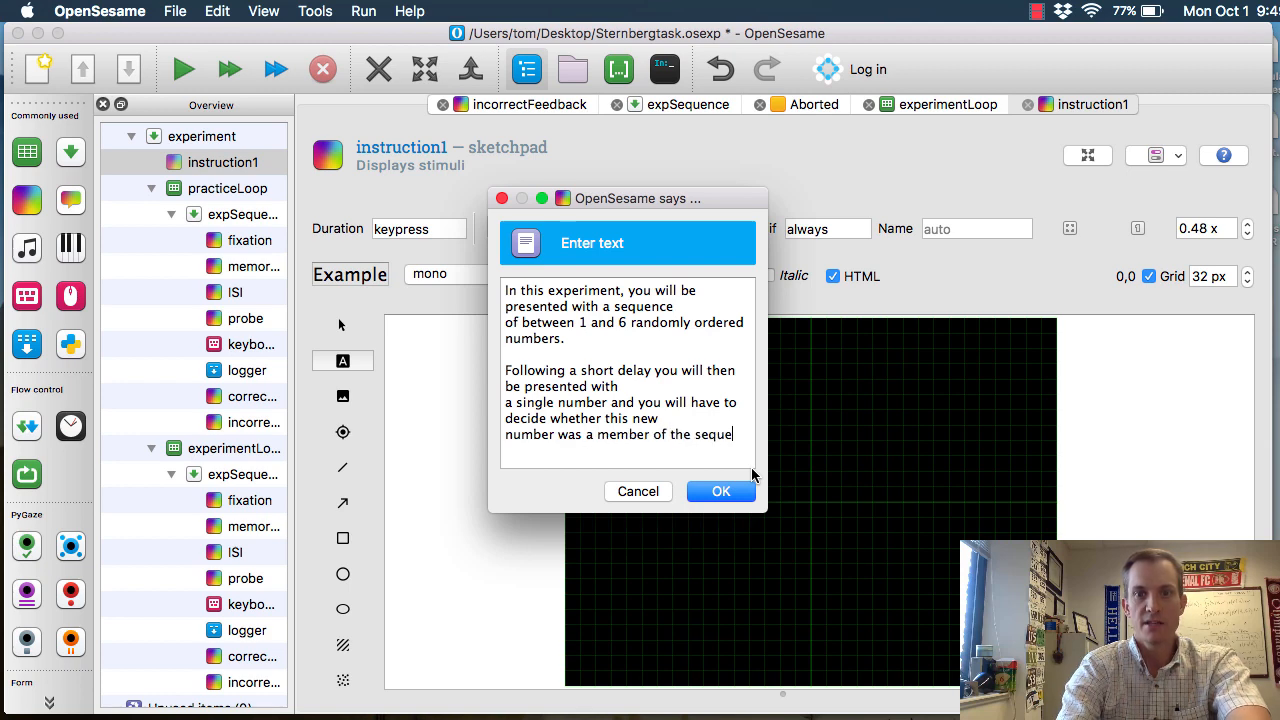
key(Return)
key(Return)
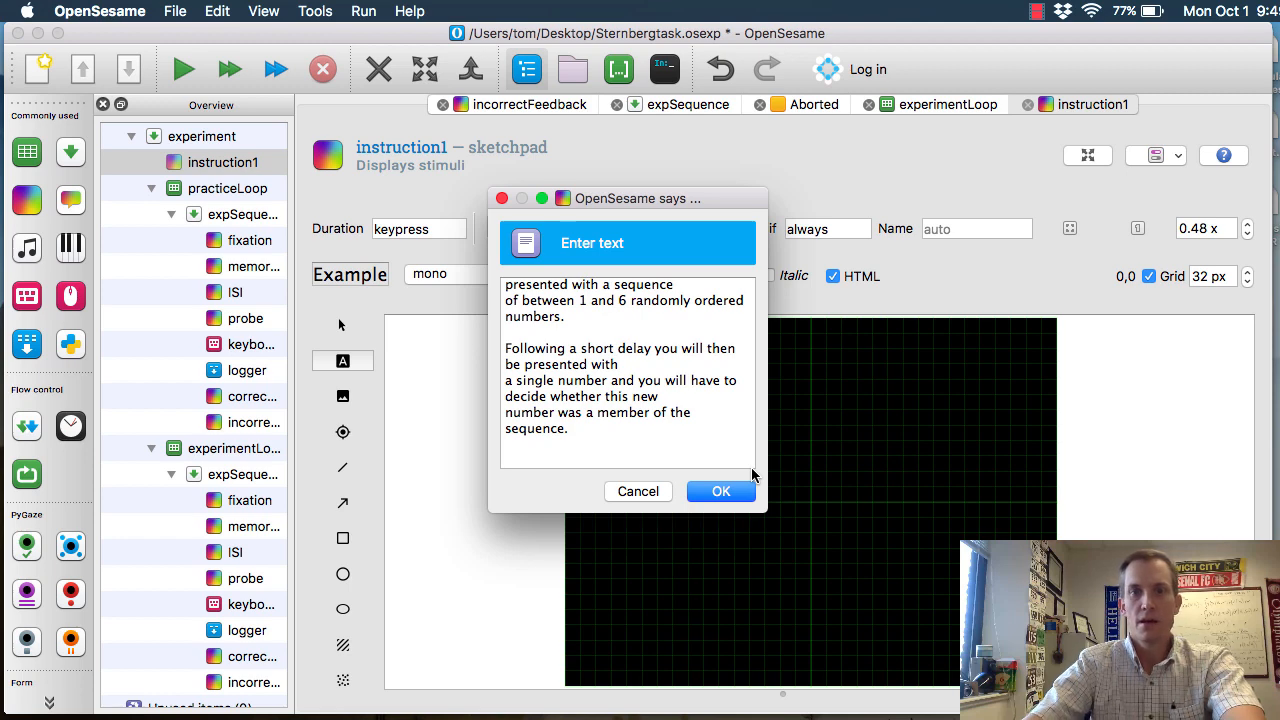
Add the instruction paragraph "Press the Left Arrow key if the number WAS in the sequence."
text(Press )
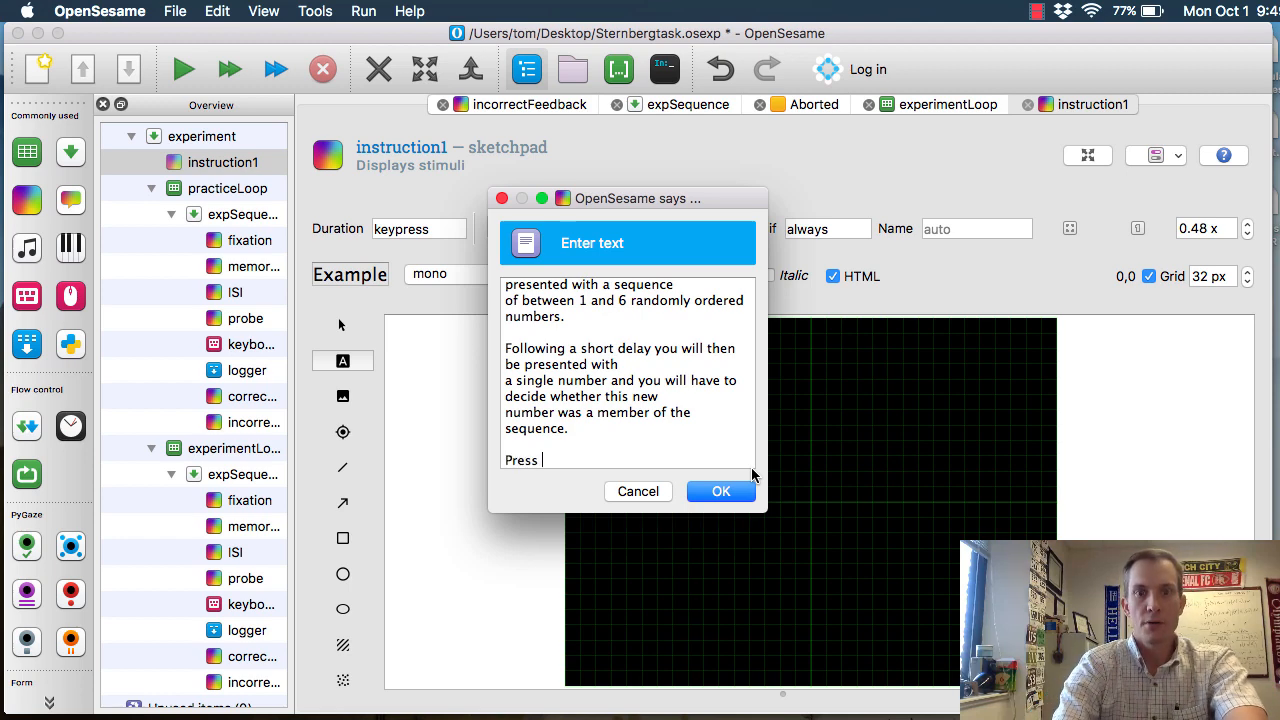
text(the Left Arrow)
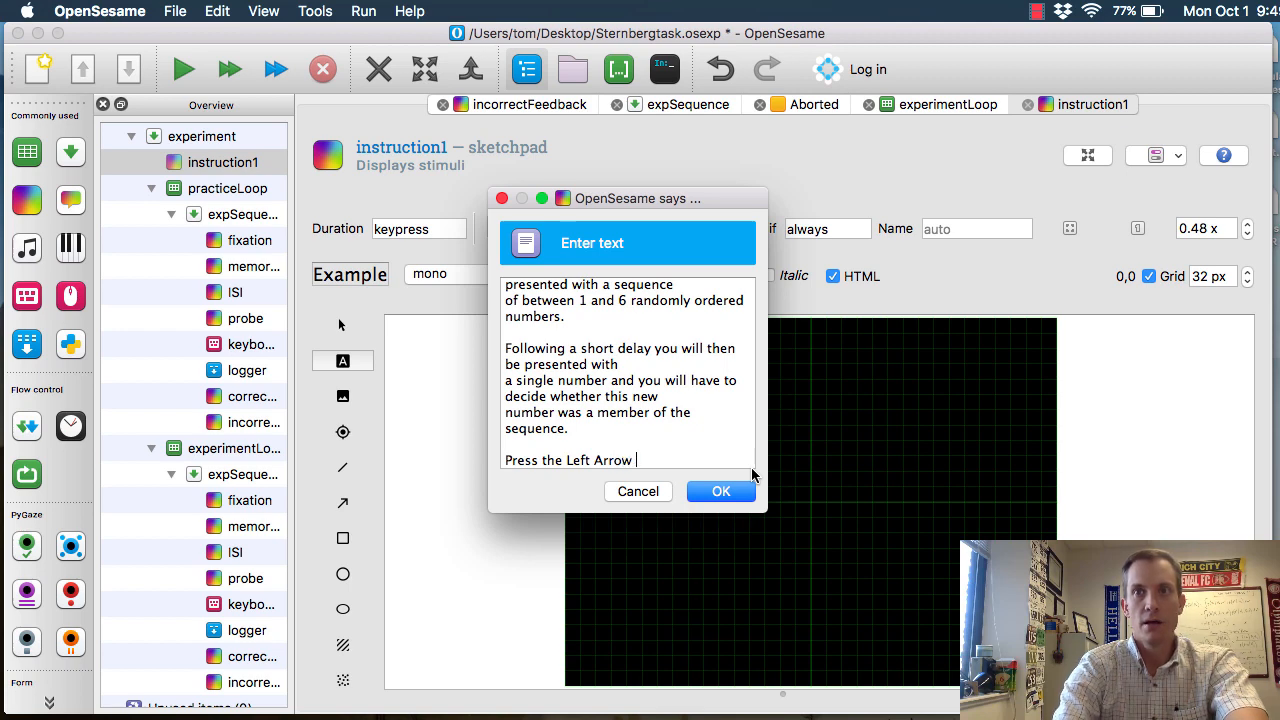
text( key if the number)
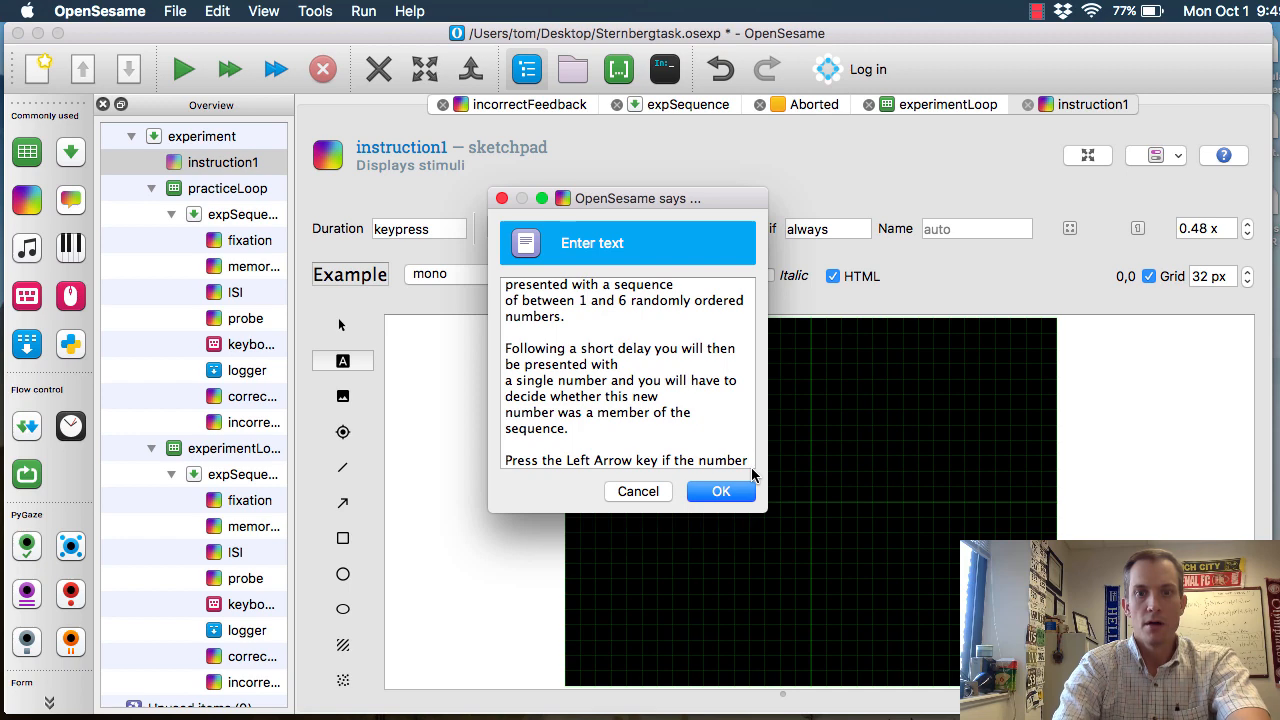
text( WAS )
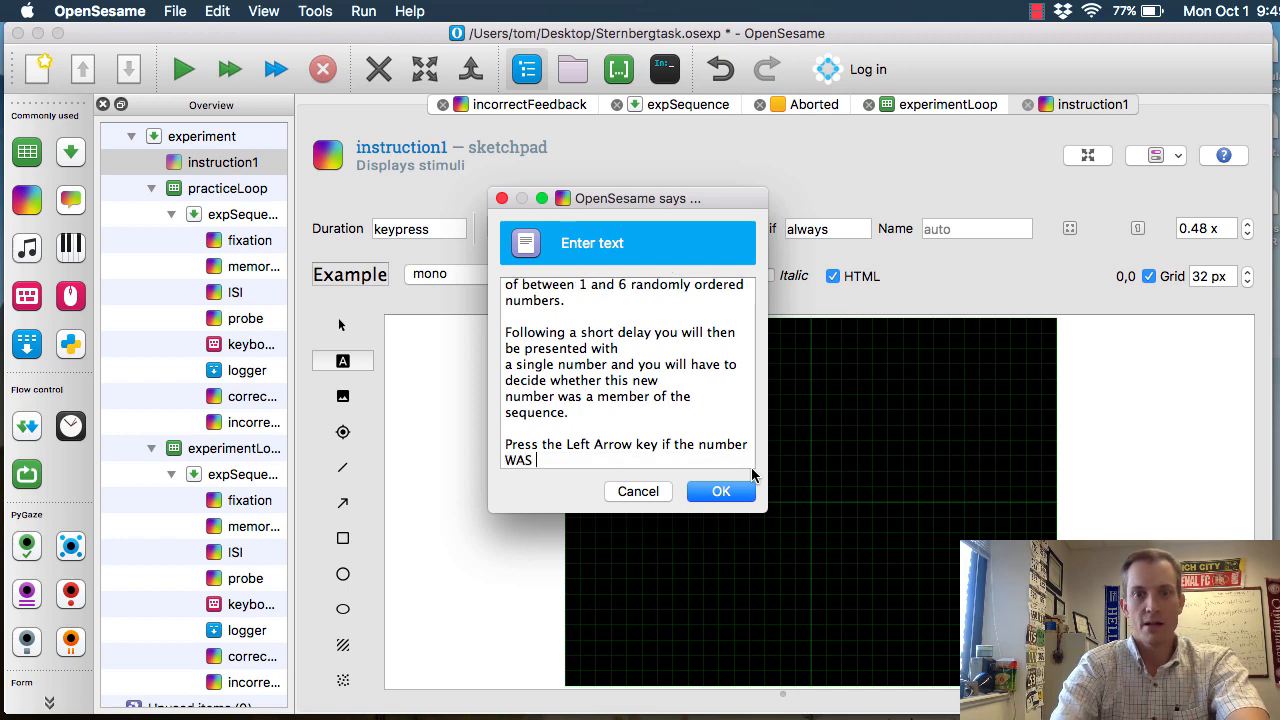
text(in the sequence.)
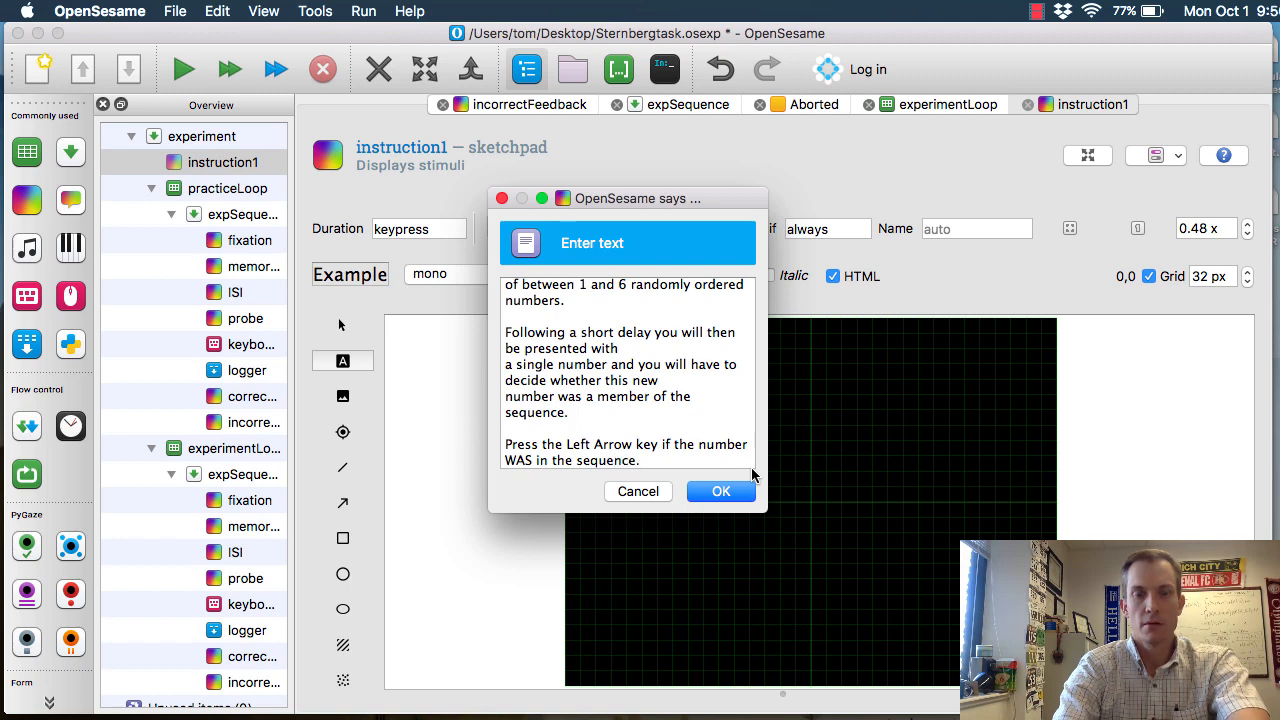
key(Return)
key(Return)
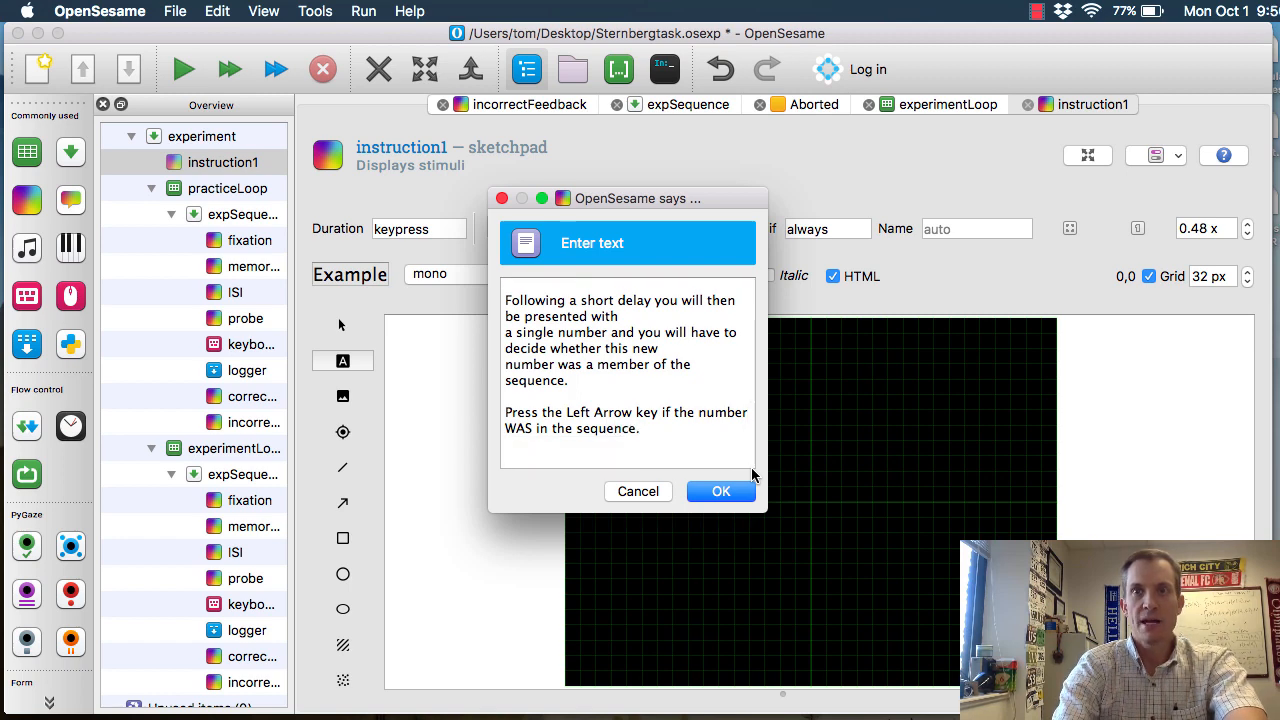
Add the instruction paragraph "Press the Right Arrow key if the number was NOT in the sequence."
text(Press the Right Arrow key)
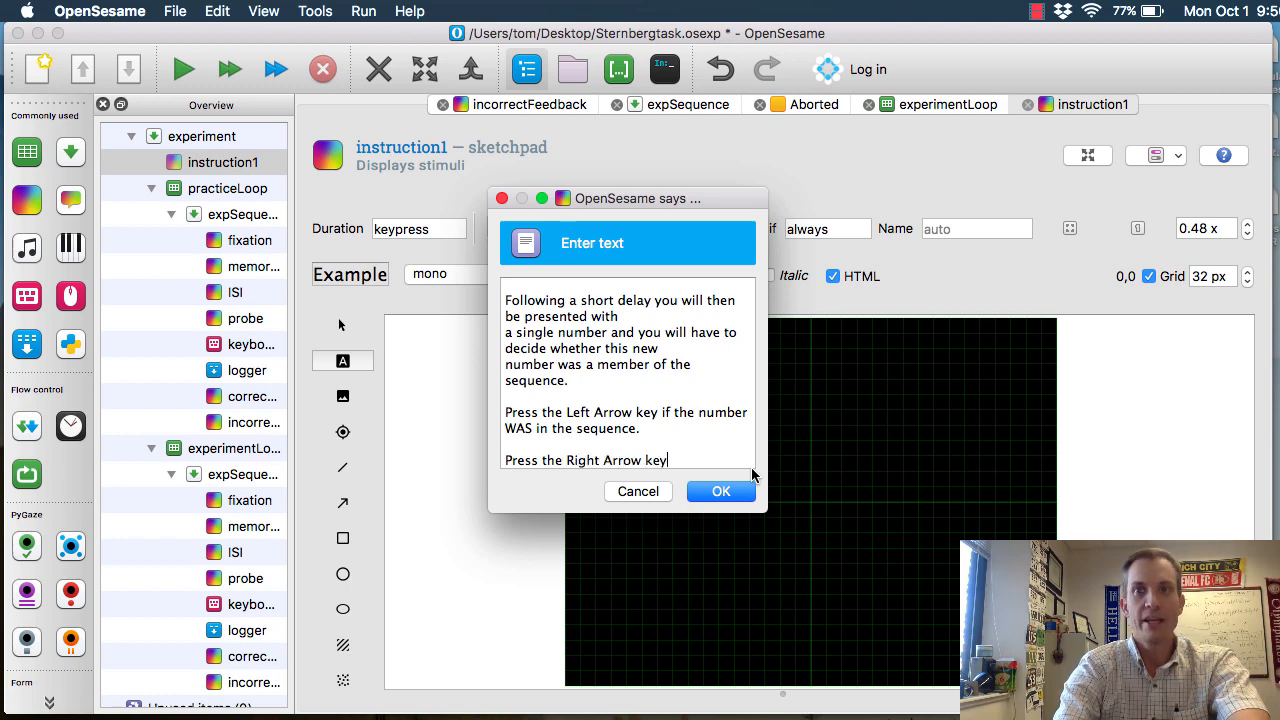
text( if the numb)
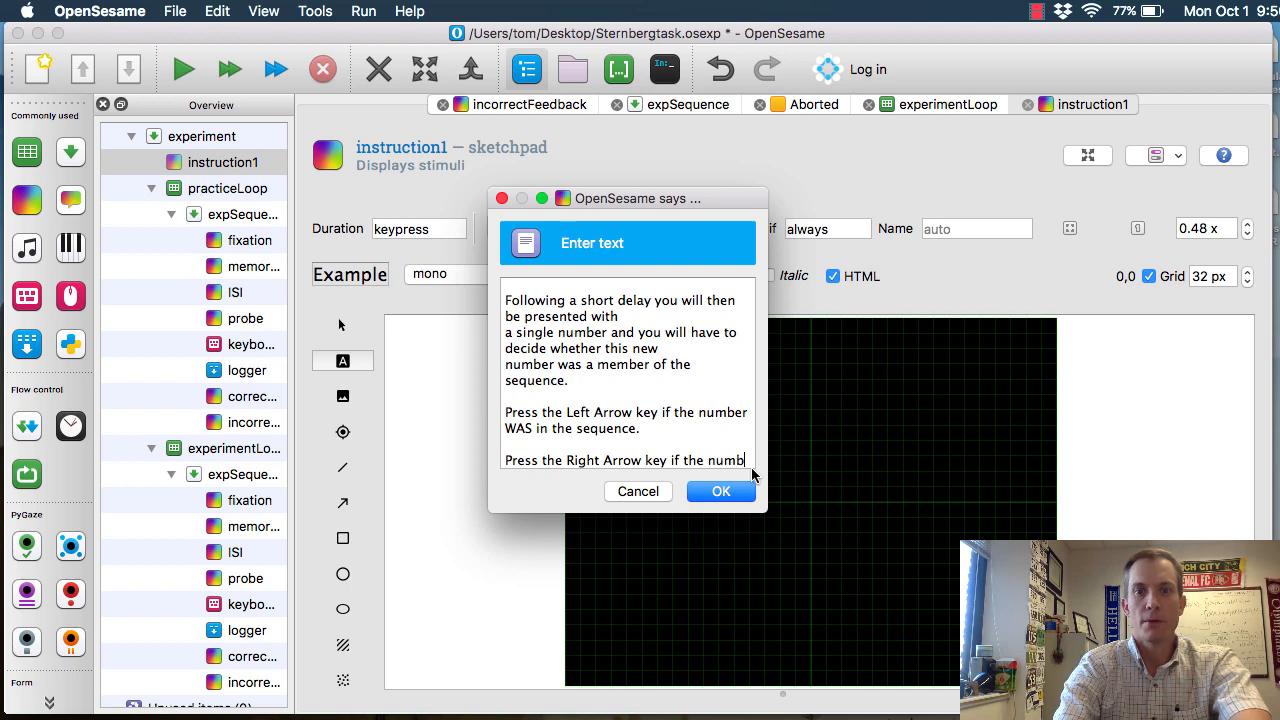
text(er was NOT)
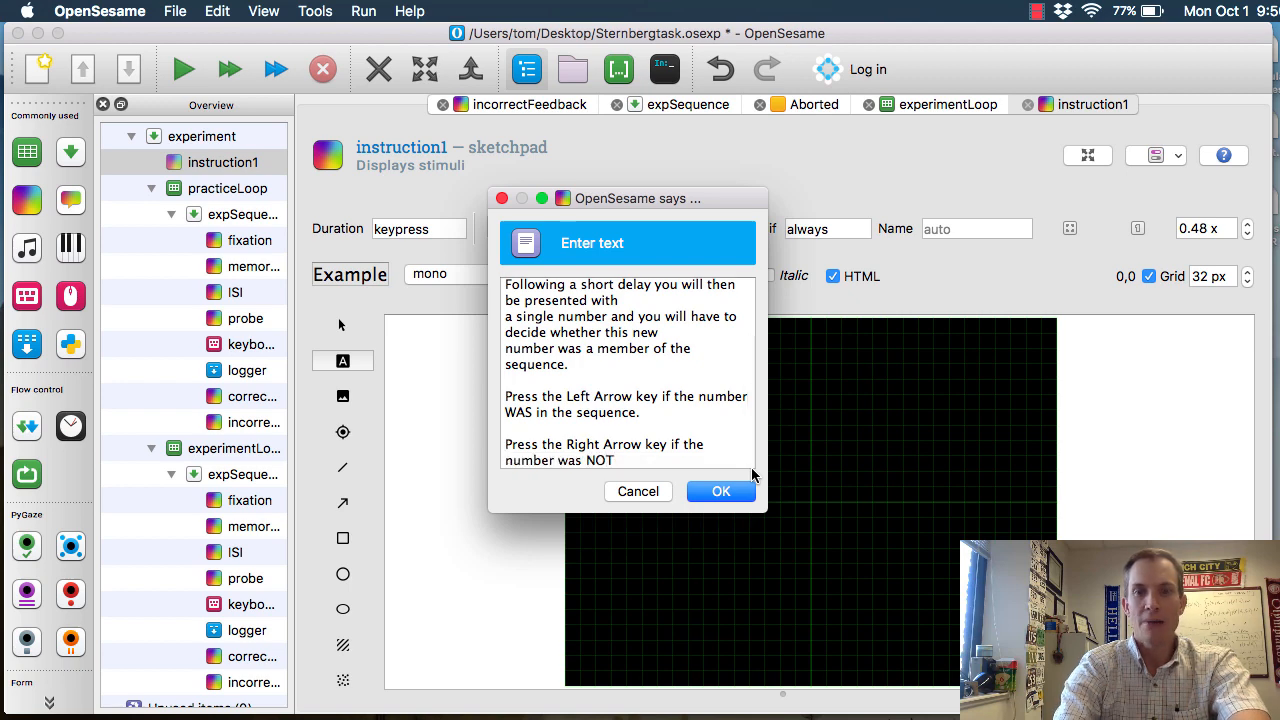
text( in the seq)
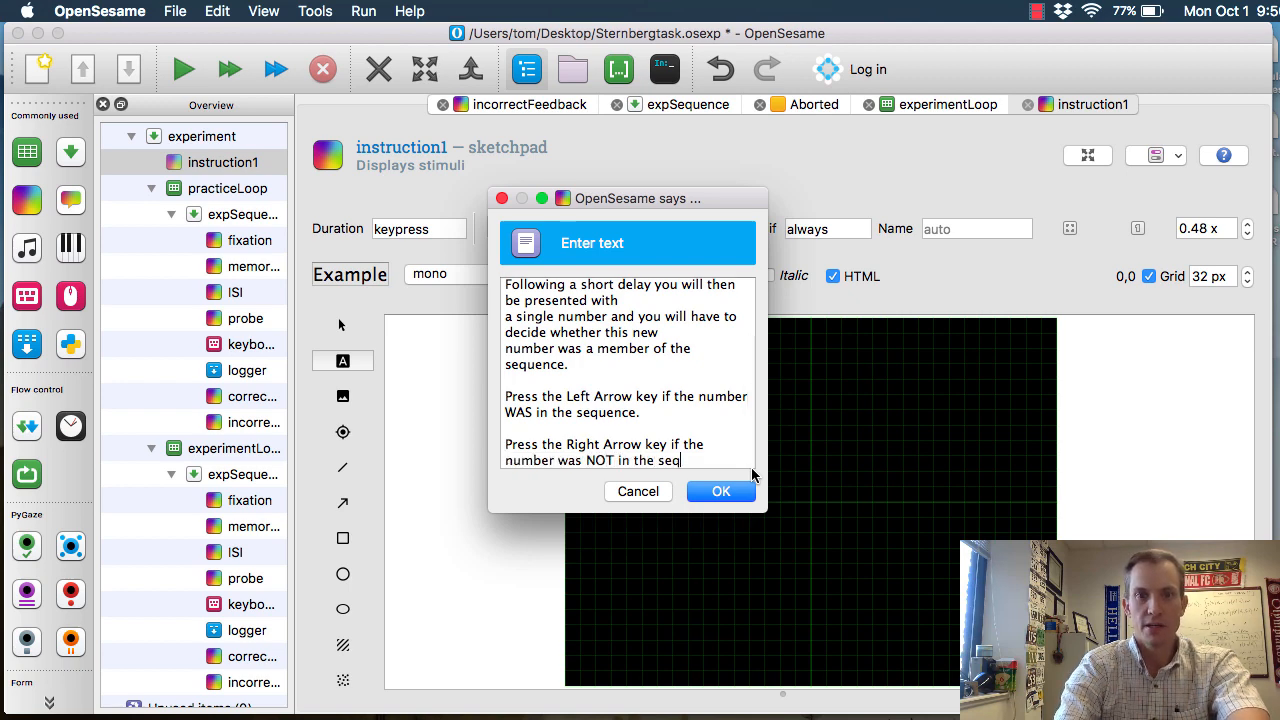
text(uence.)
key(Return)
key(Return)
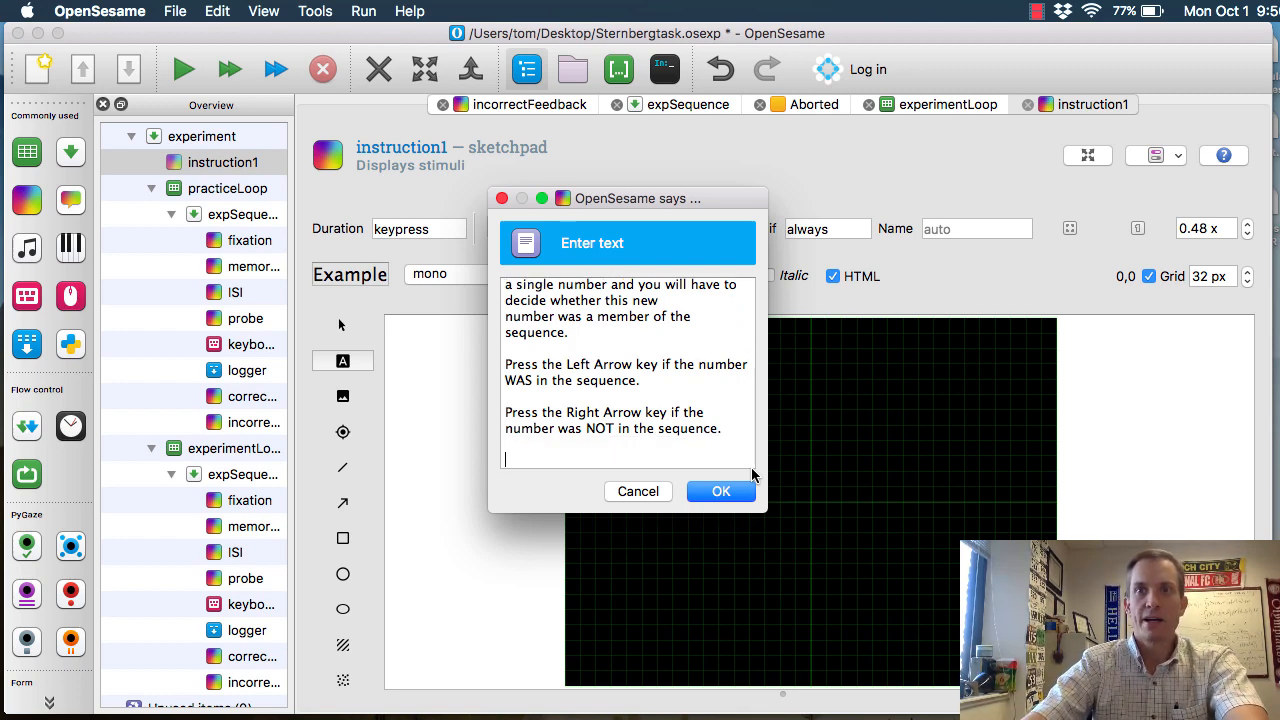
Add an instruction paragraph starting "There will be a number of practice trials in which you will be given feedback"
text(There will be a number of pr)
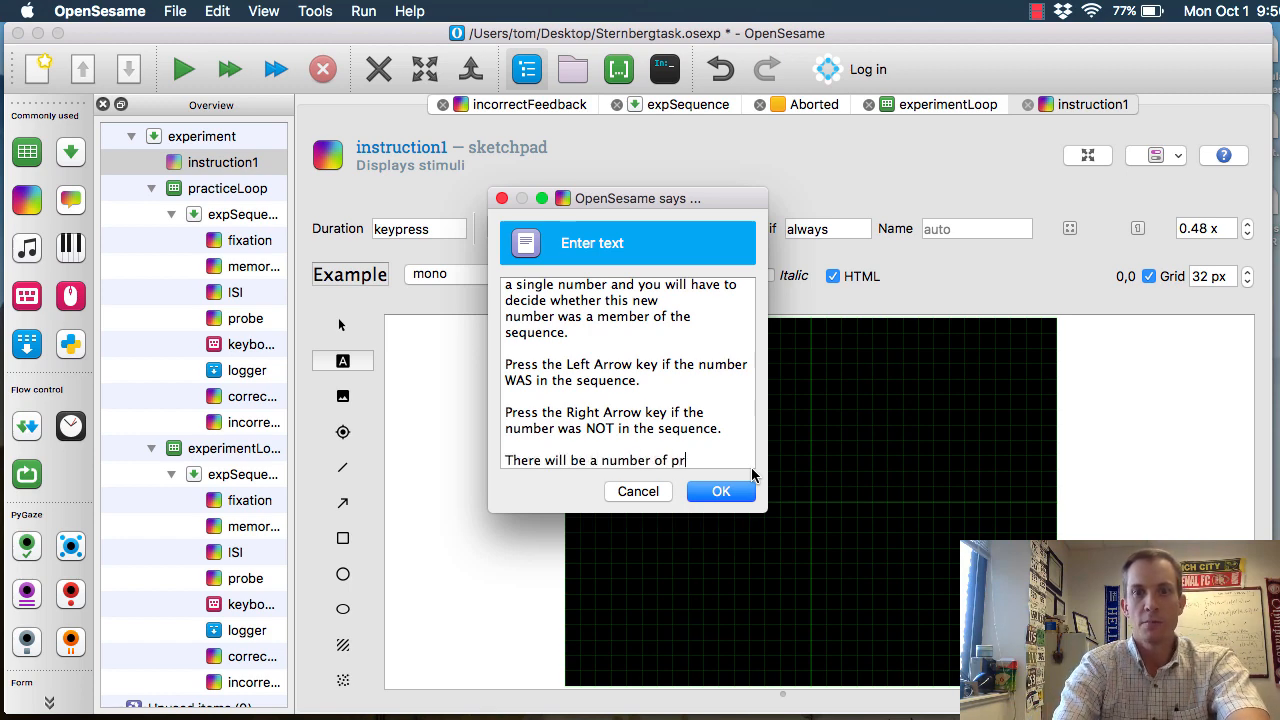
text(actice)
key(BackSpace)
text(ce tria)
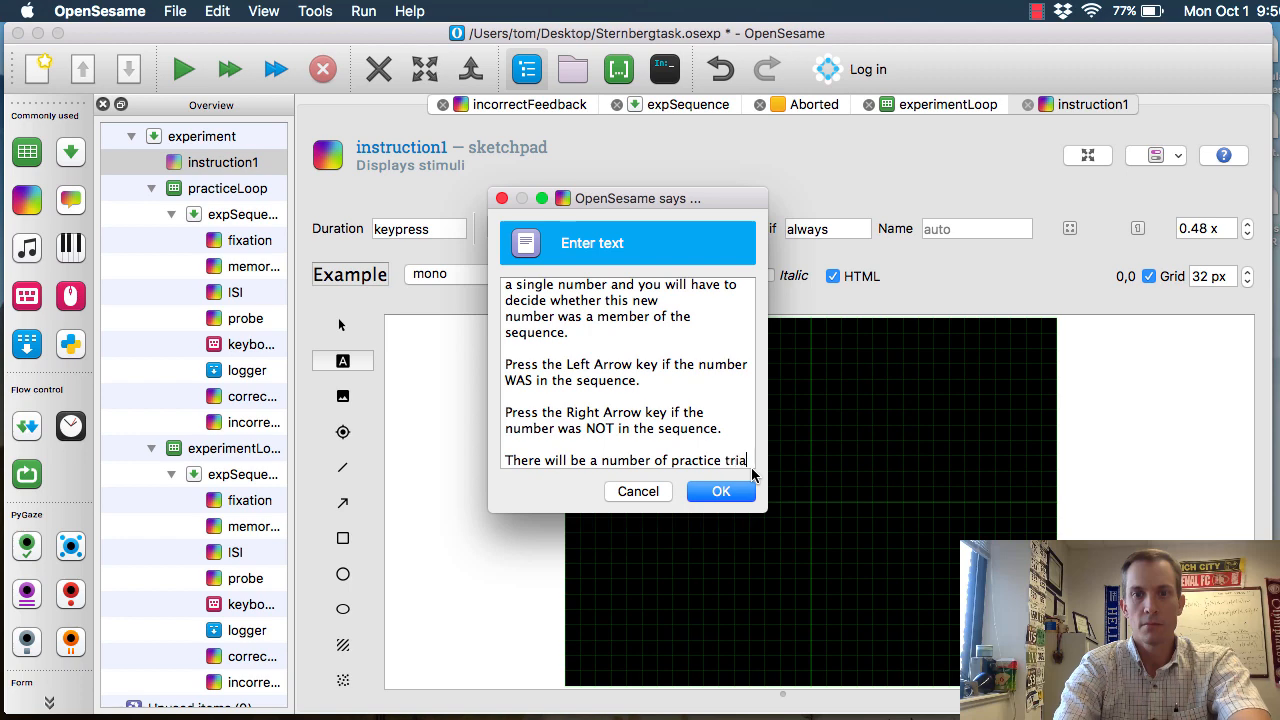
text(ls in which you will)
key(Return)
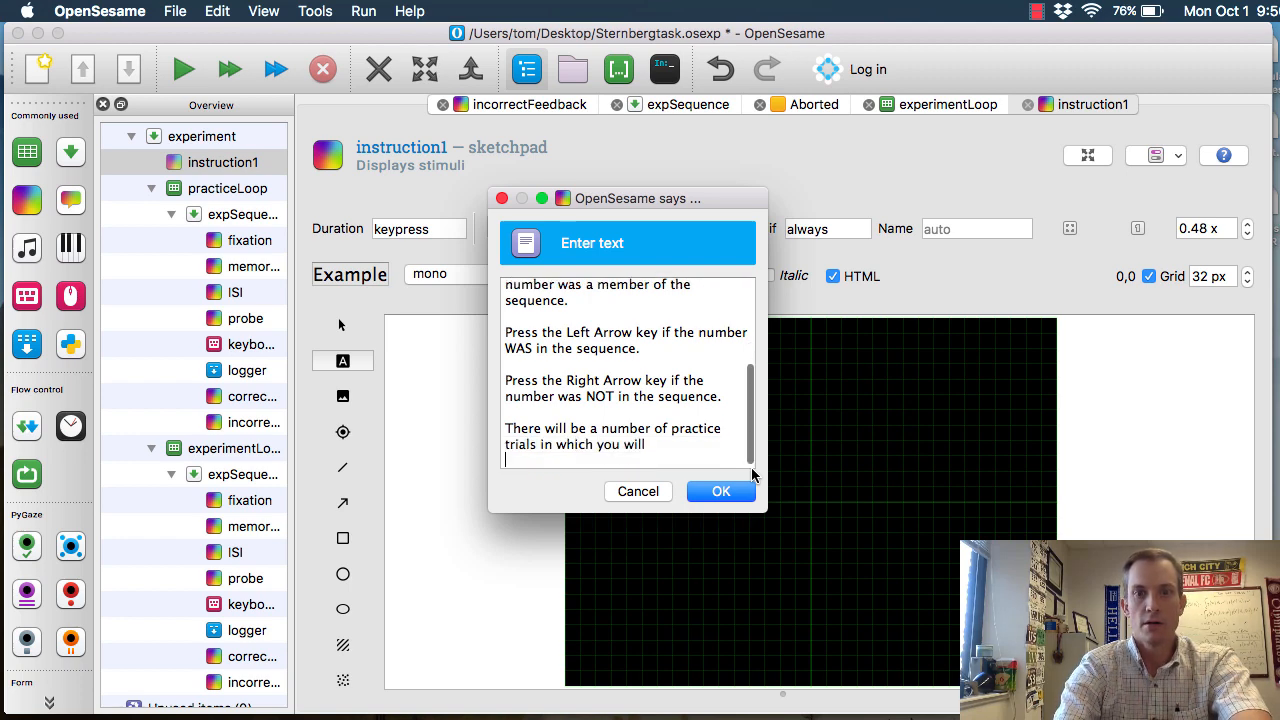
text(be given fe)
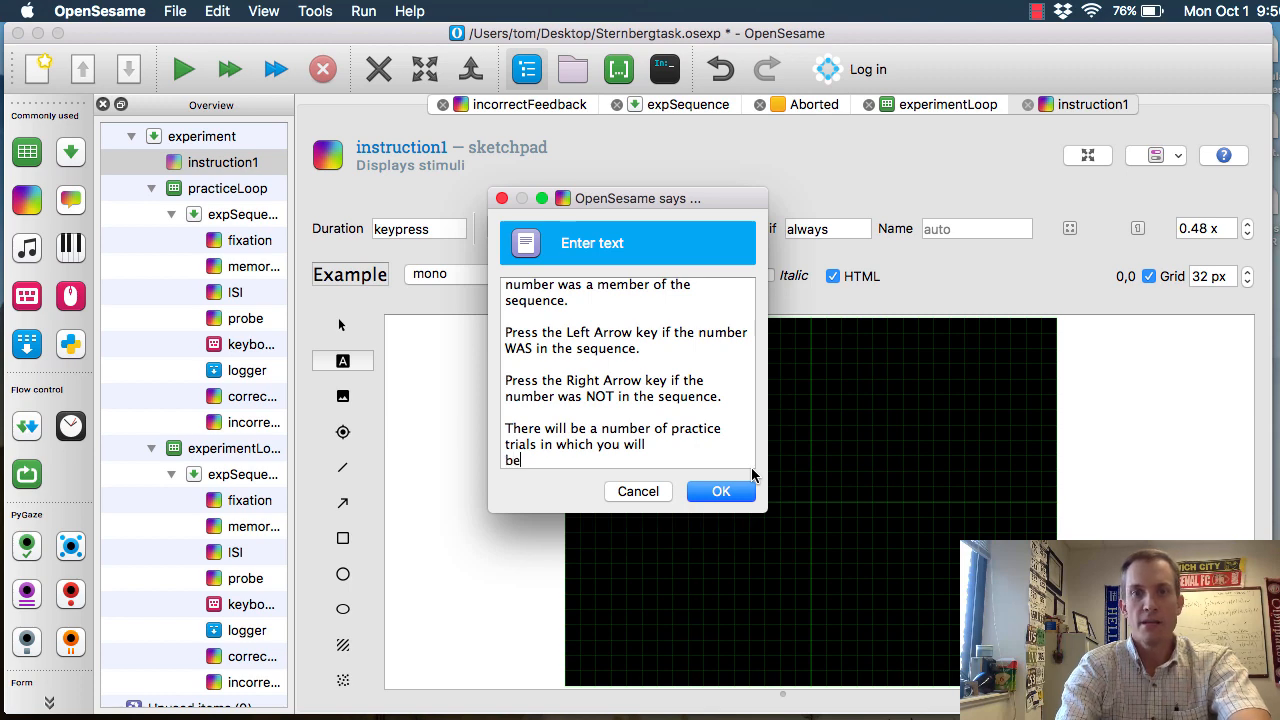
text(back)
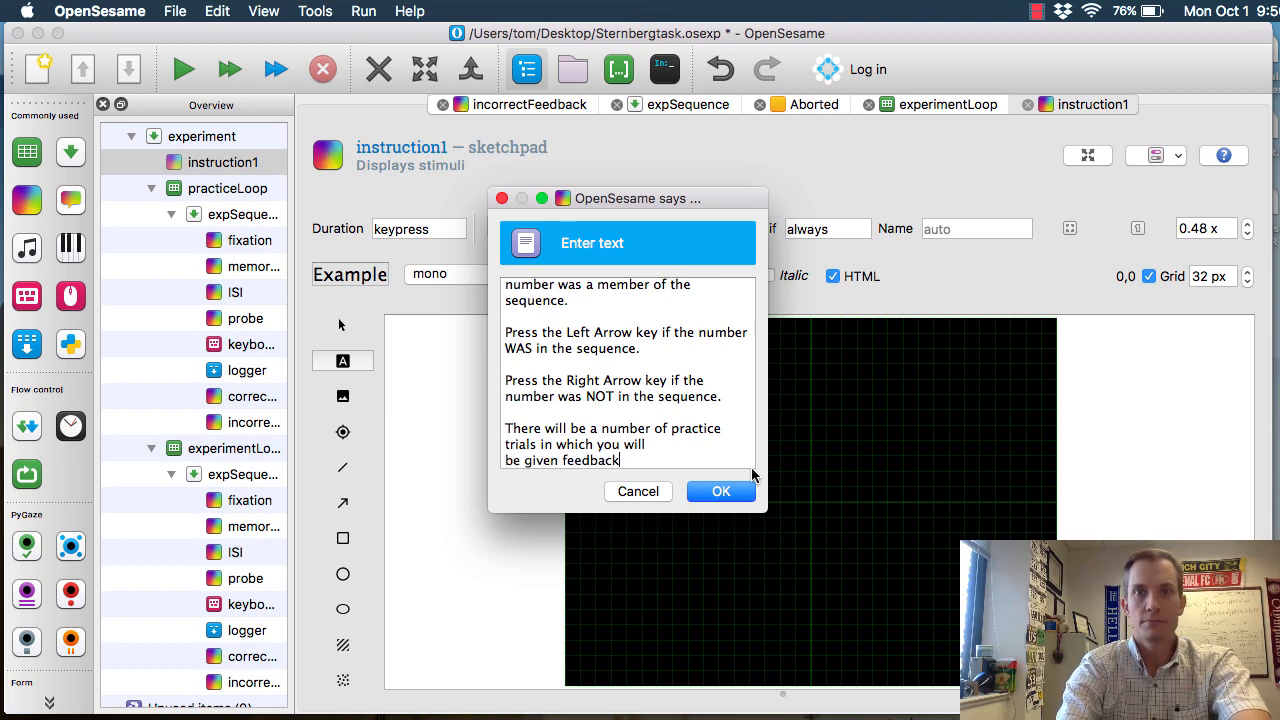
text(. Try to re)
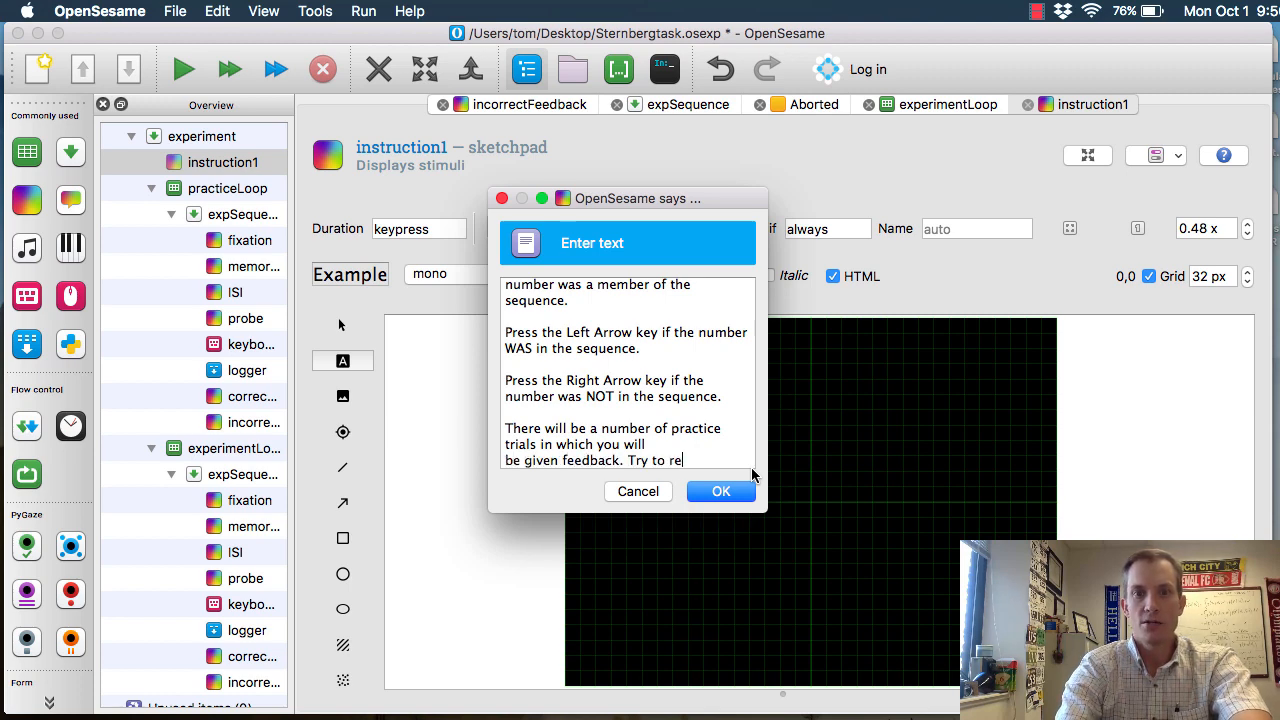
text(spond as quic)
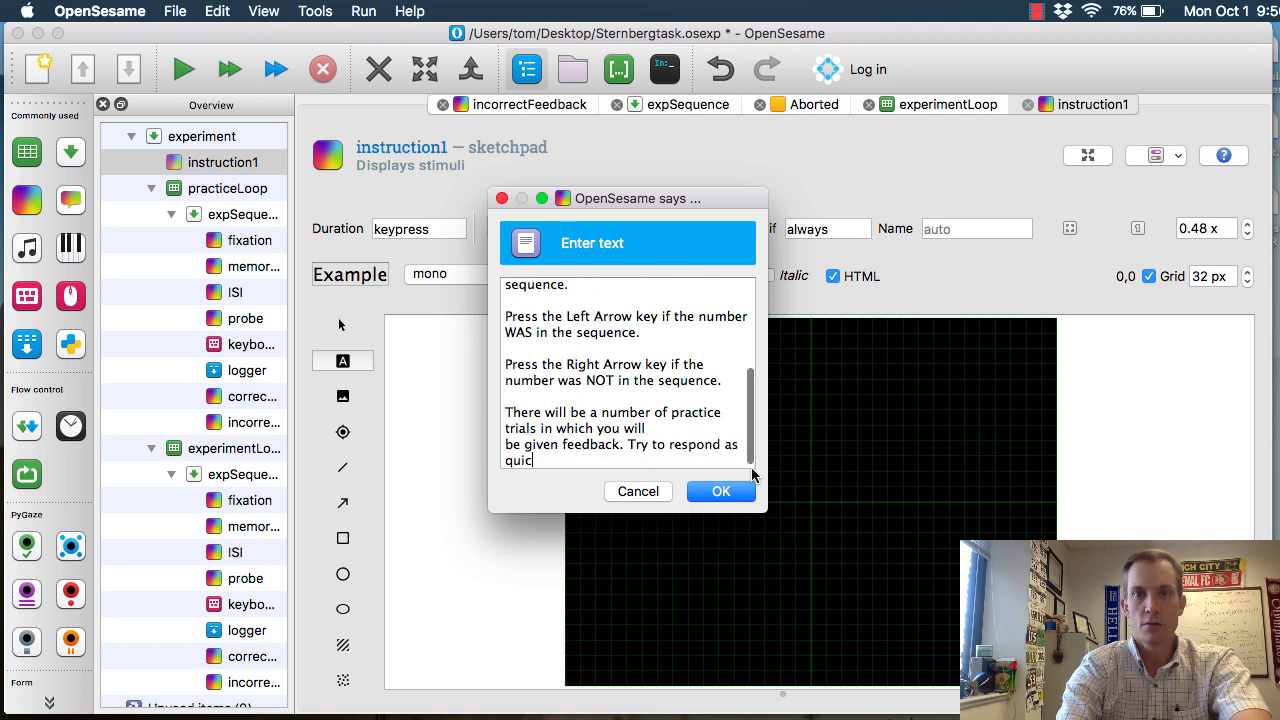
text(k y an)
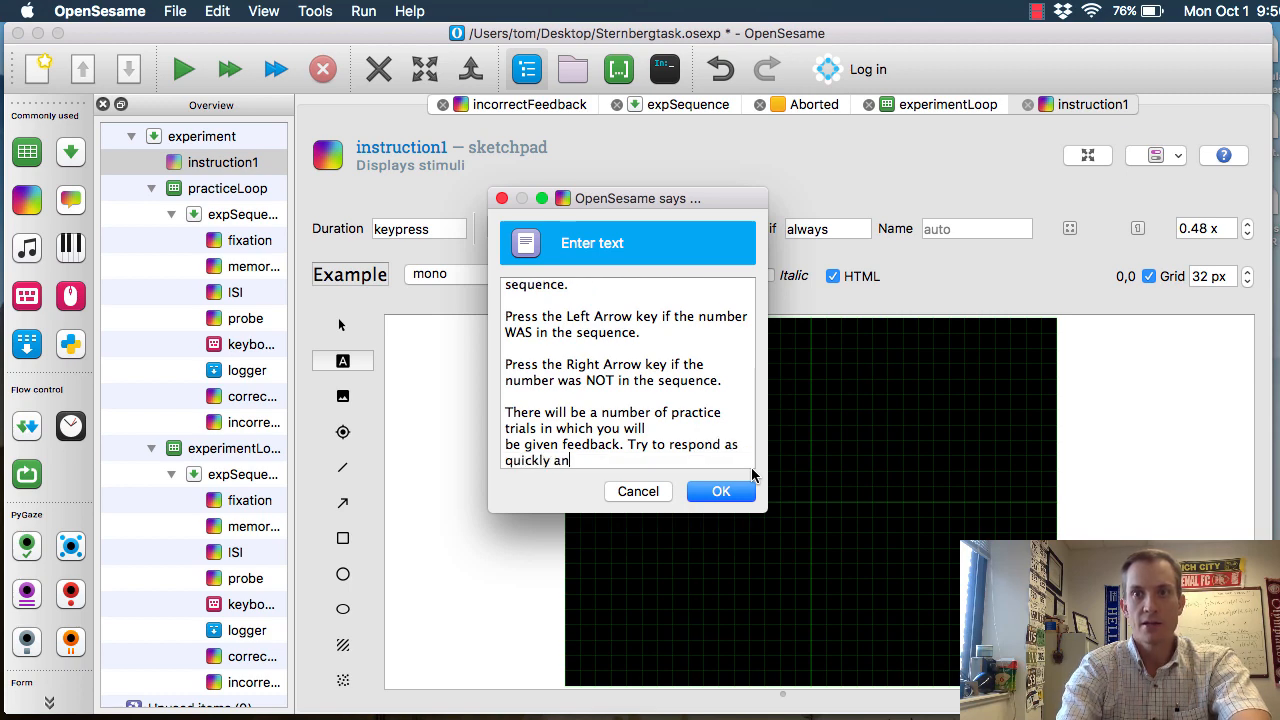
text(d as)
Complete the practice paragraph with the sentence "Try to respond as quickly and as accurately as possible."
key(Return)
text(accur)
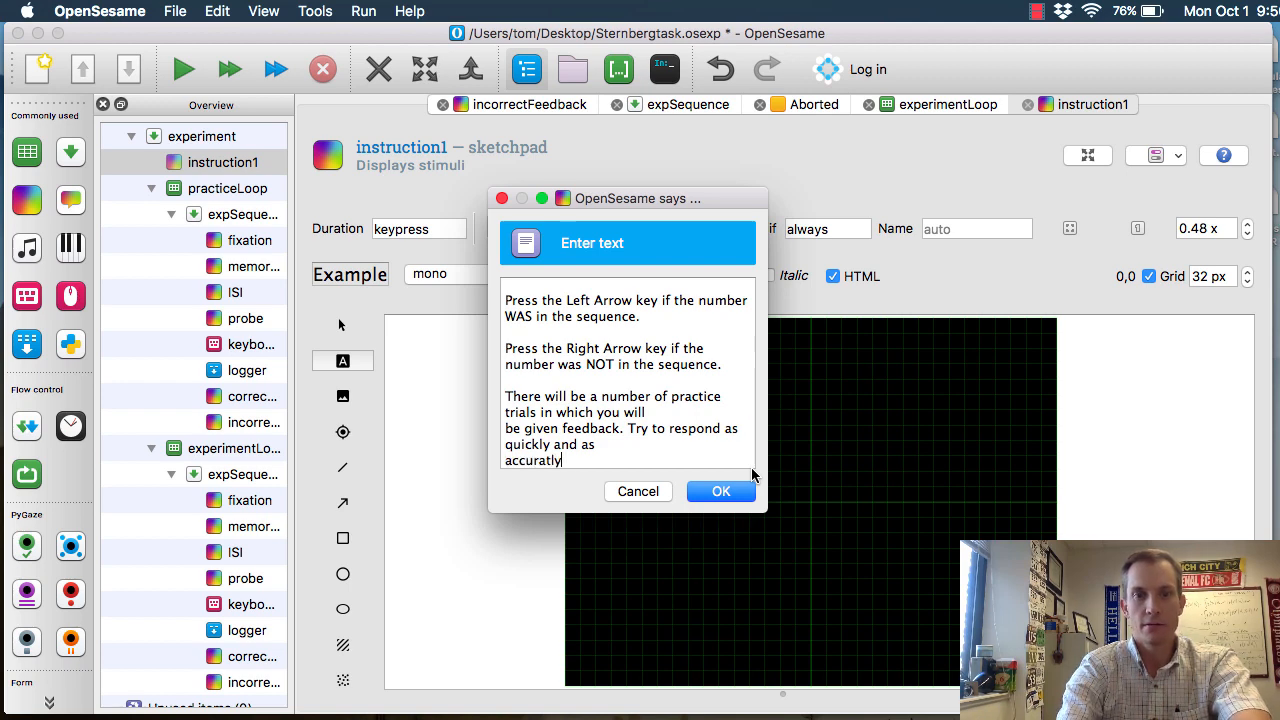
text(ately as possible.)
key(Return)
key(Return)
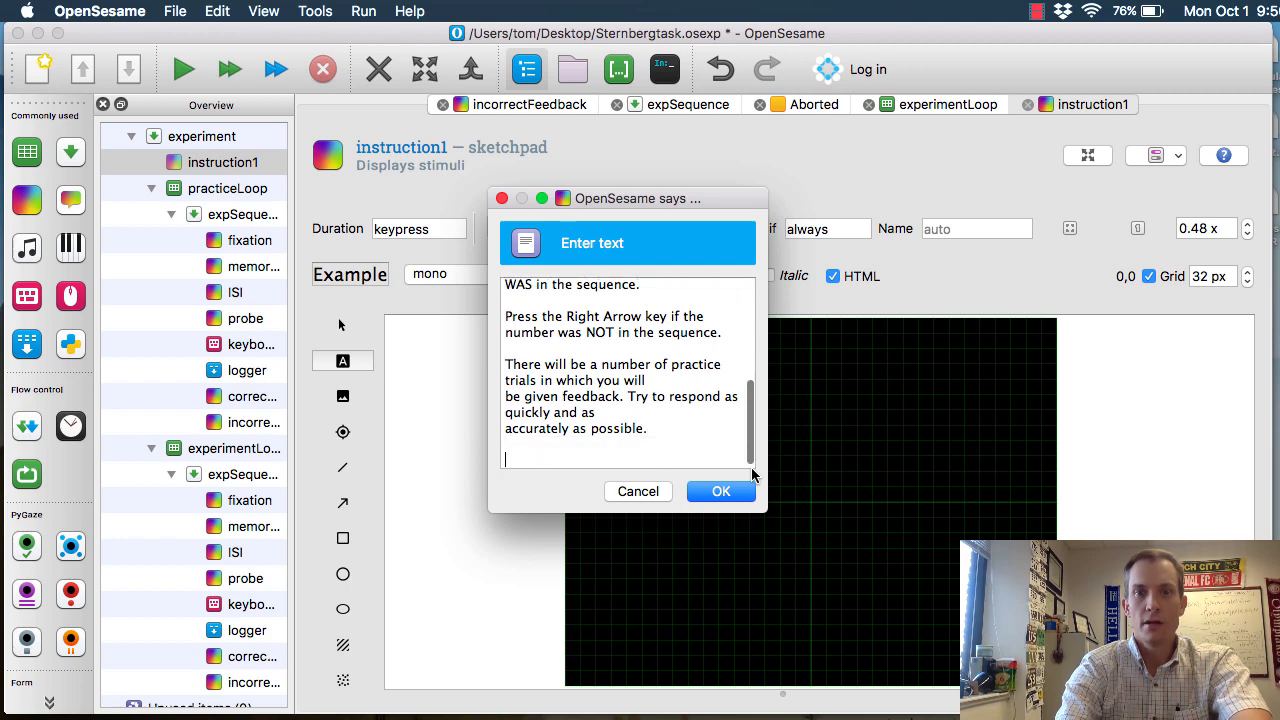
Add the closing line "When you are ready to proceed press either arrow key." and place the text on the instruction1 sketchpad
text(When)
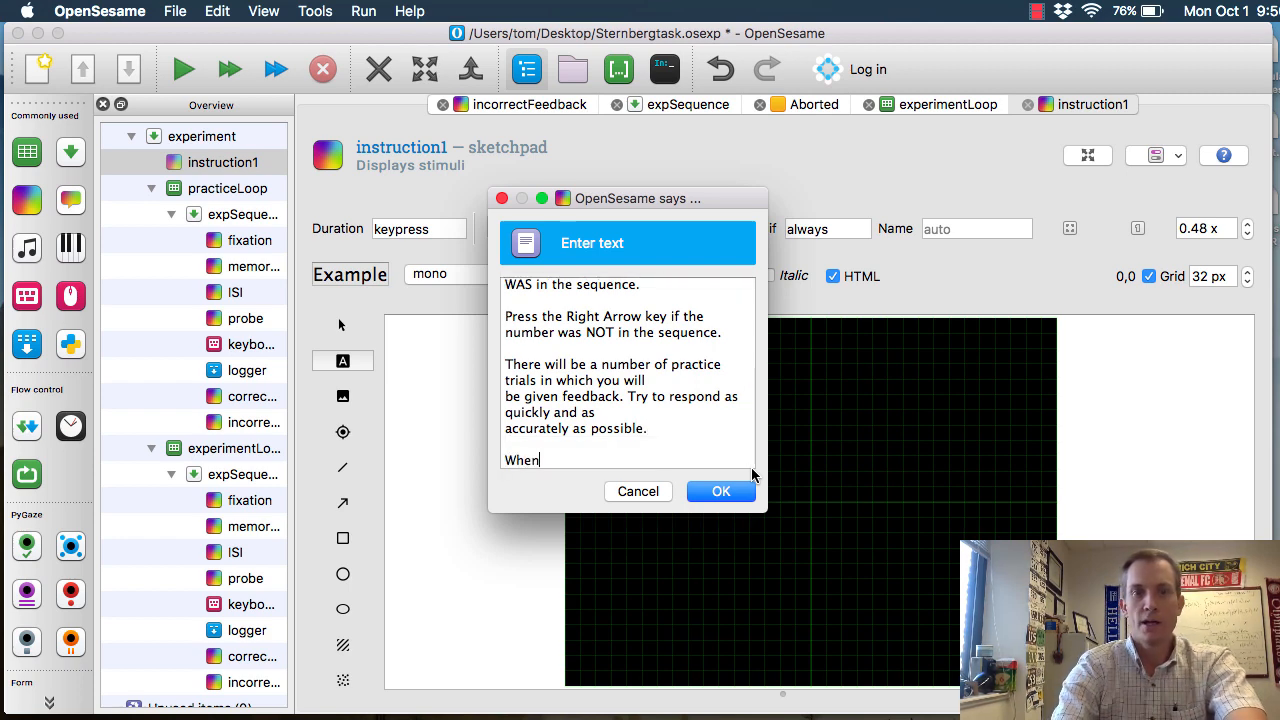
text( you are ready to )
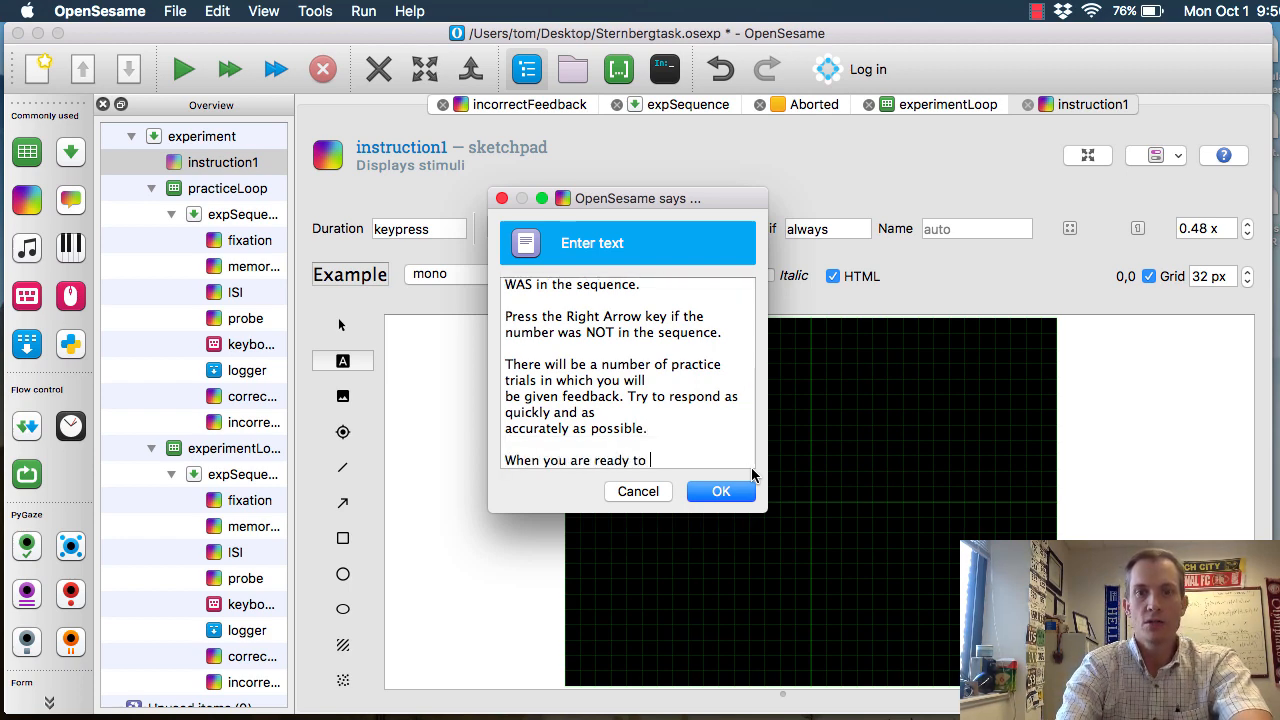
text(proceed press either )
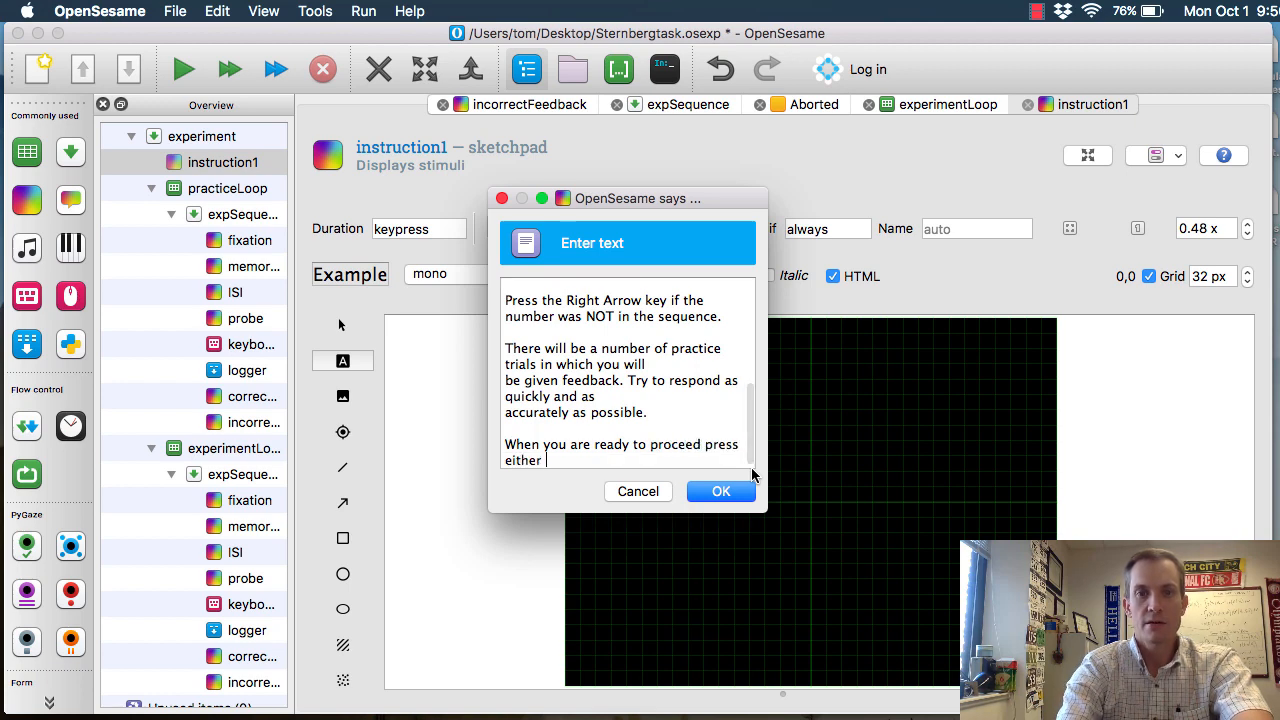
text(arrow key.)
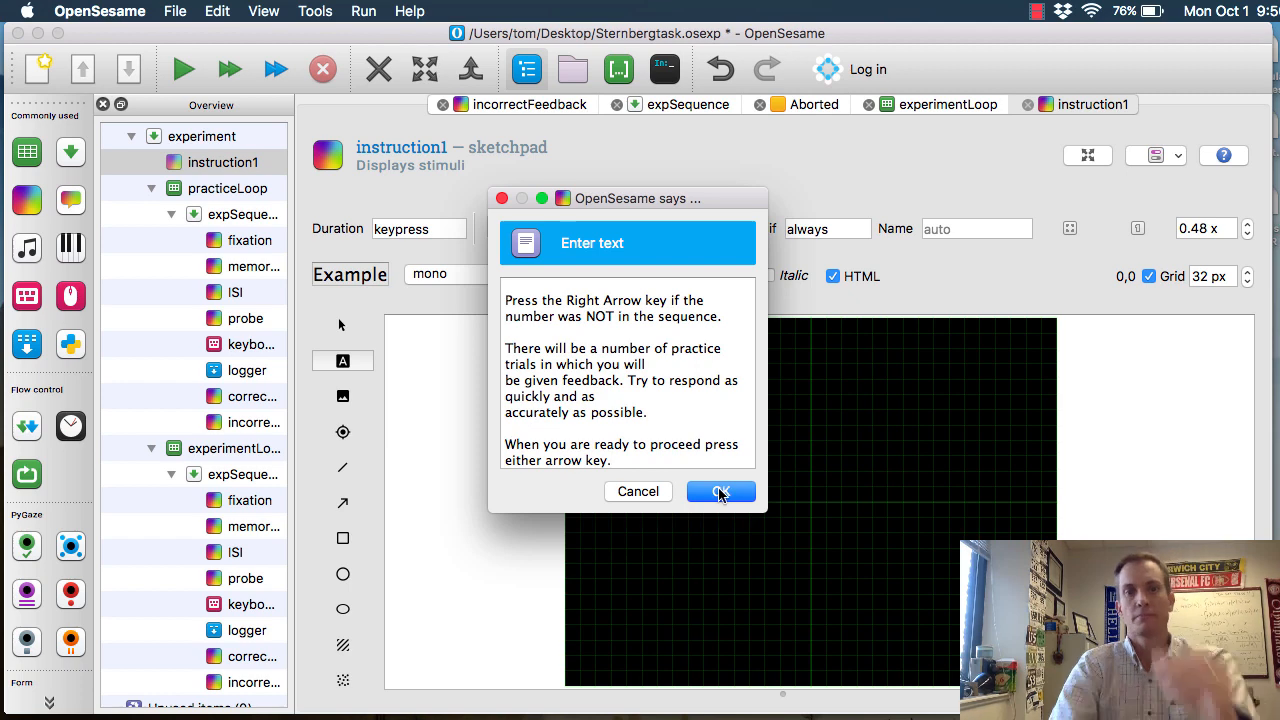
click(720, 491)
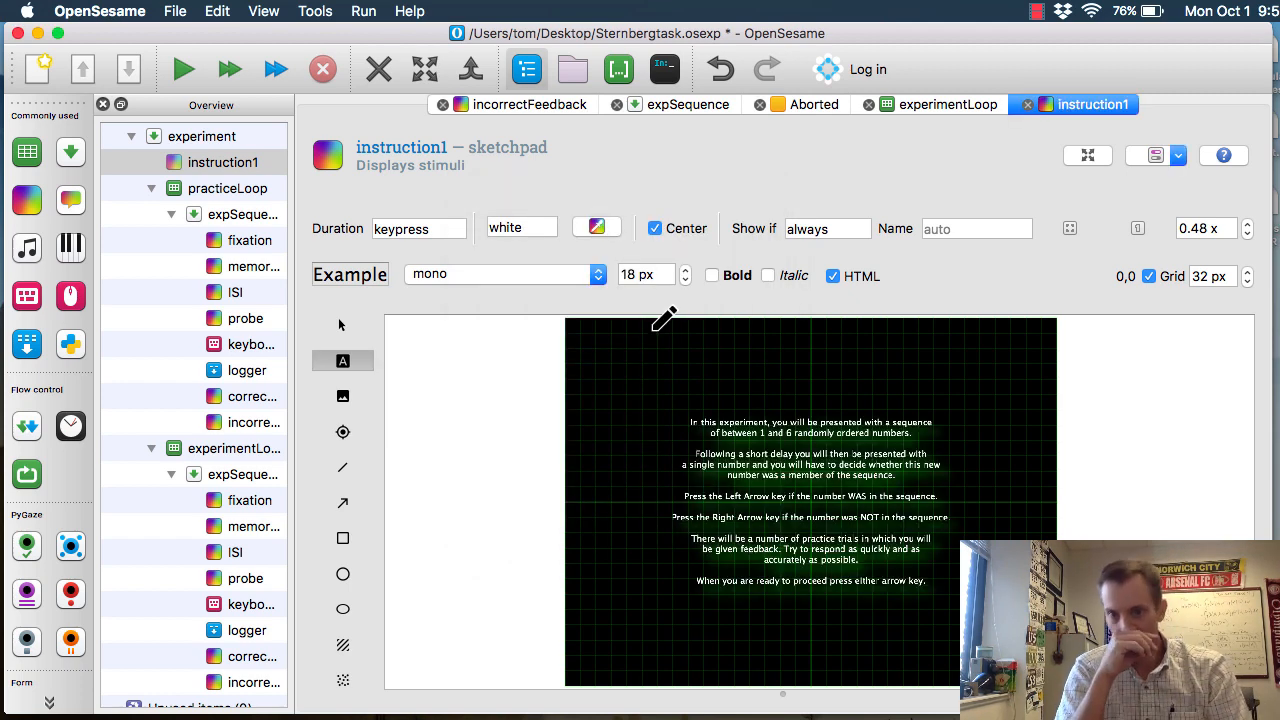
Set the font size of the instruction1 text to 24 px
click(622, 275)
text(24)
key(Return)
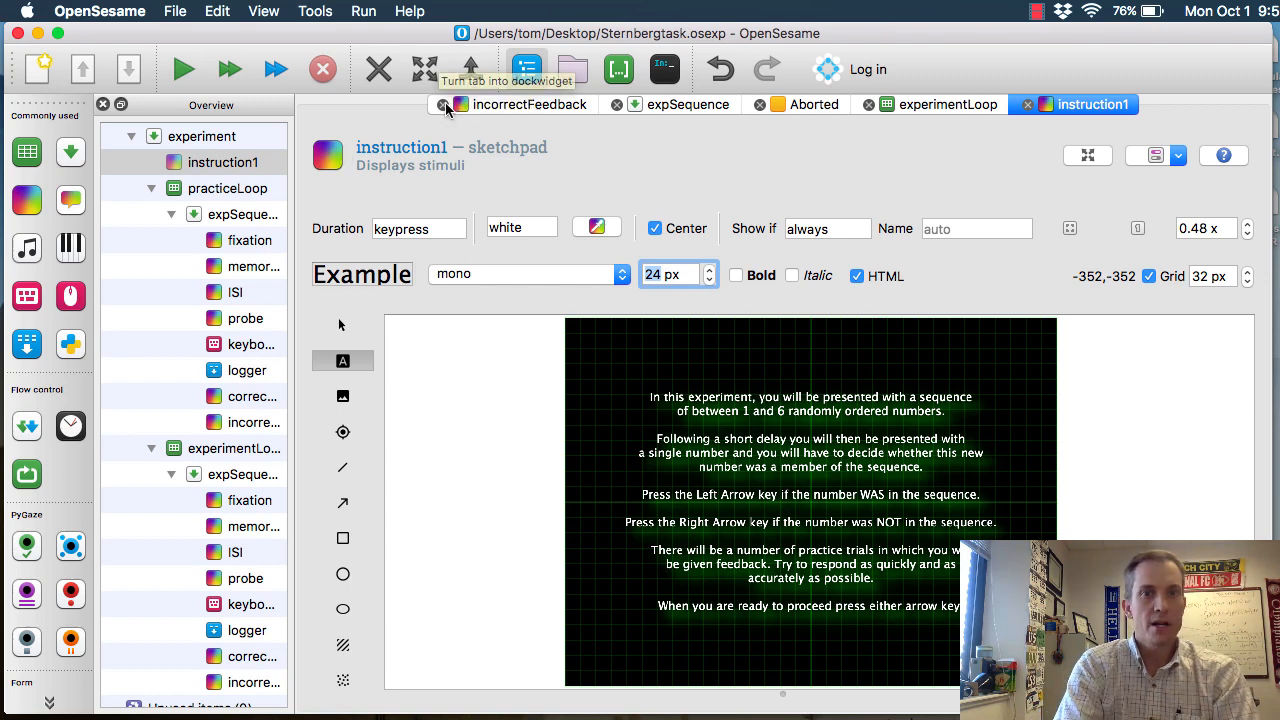
Insert a new sketchpad after practiceLoop and rename it instructions2
mouse_move(30, 200)
mouse_down()
mouse_move(205, 414)
mouse_move(220, 415)
mouse_move(205, 185)
mouse_move(191, 285)
mouse_move(207, 190)
mouse_move(205, 288)
mouse_move(214, 193)
mouse_move(290, 229)
mouse_up()
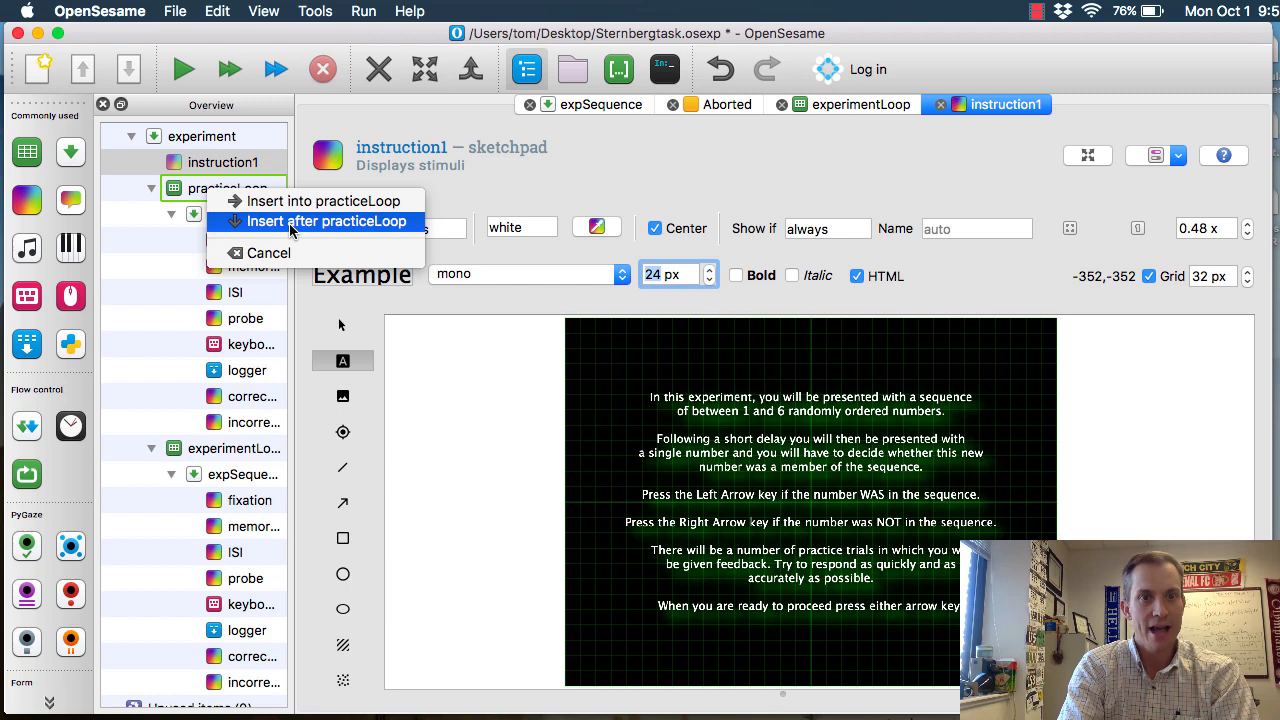
click(290, 229)
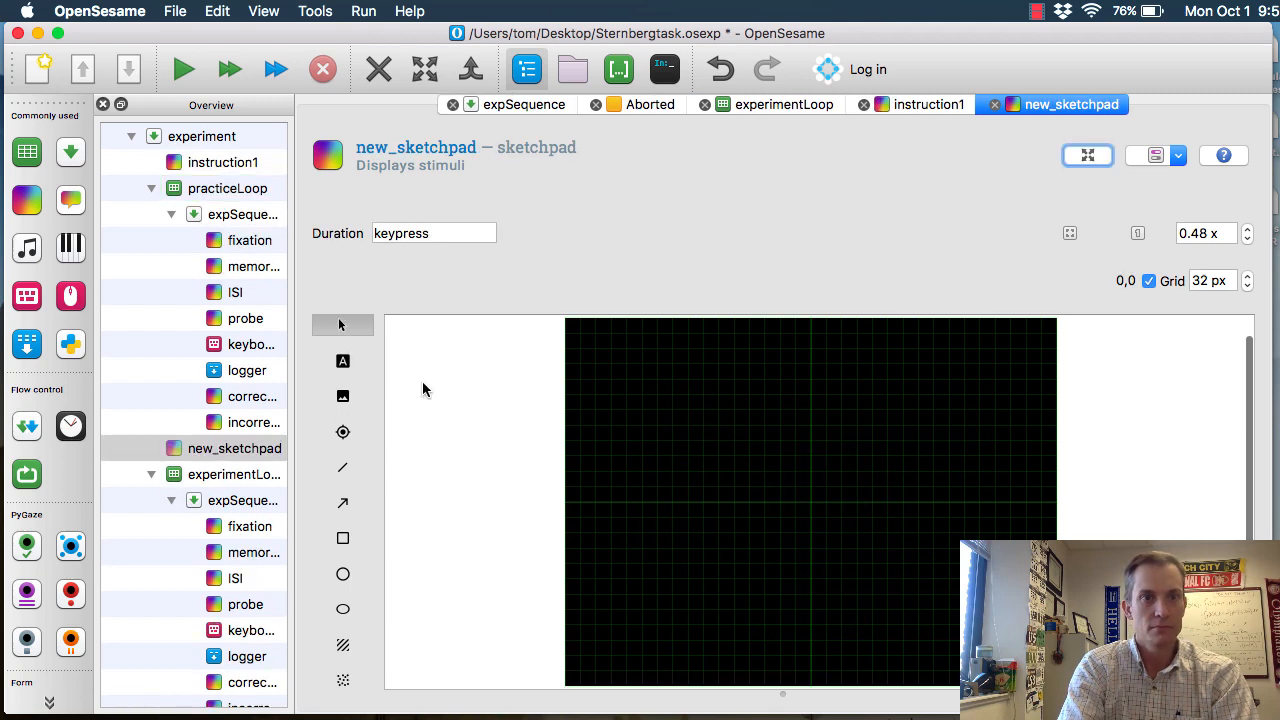
click(430, 147)
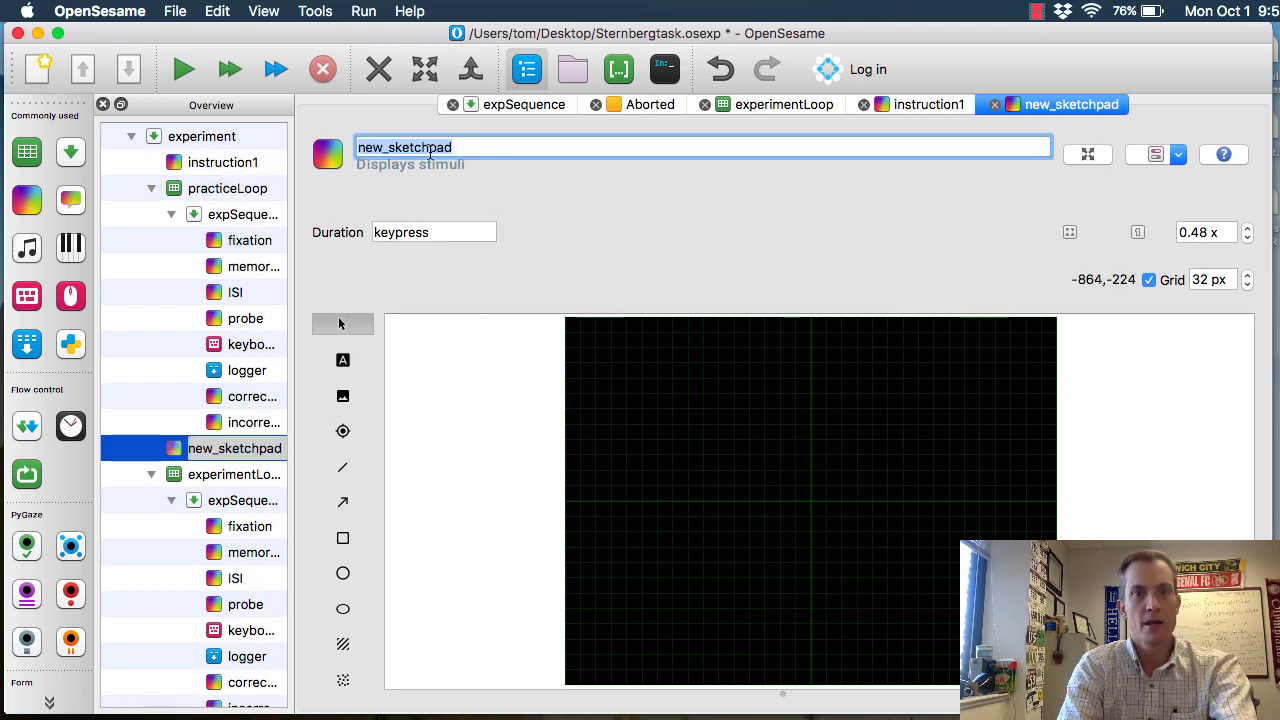
text(instructions2)
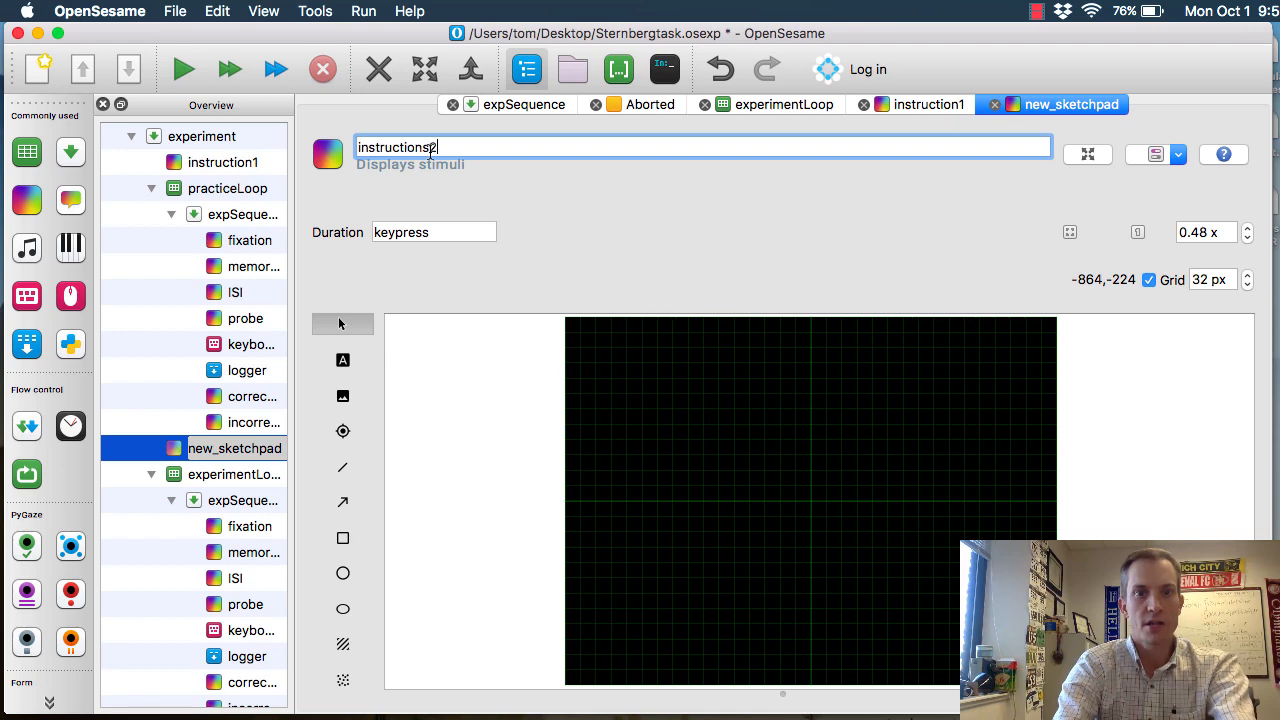
key(Return)
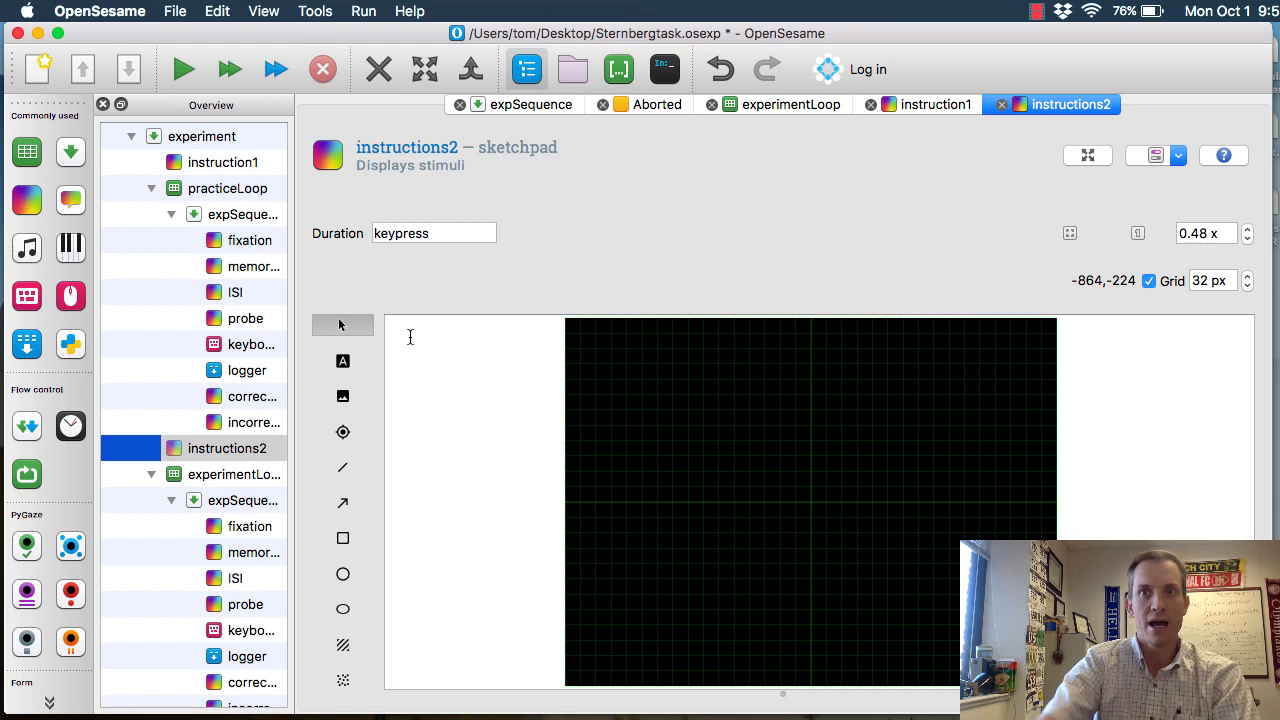
Start a text element at the centre of the instructions2 sketchpad with "OK, ready to start the main experiment?"
click(343, 359)
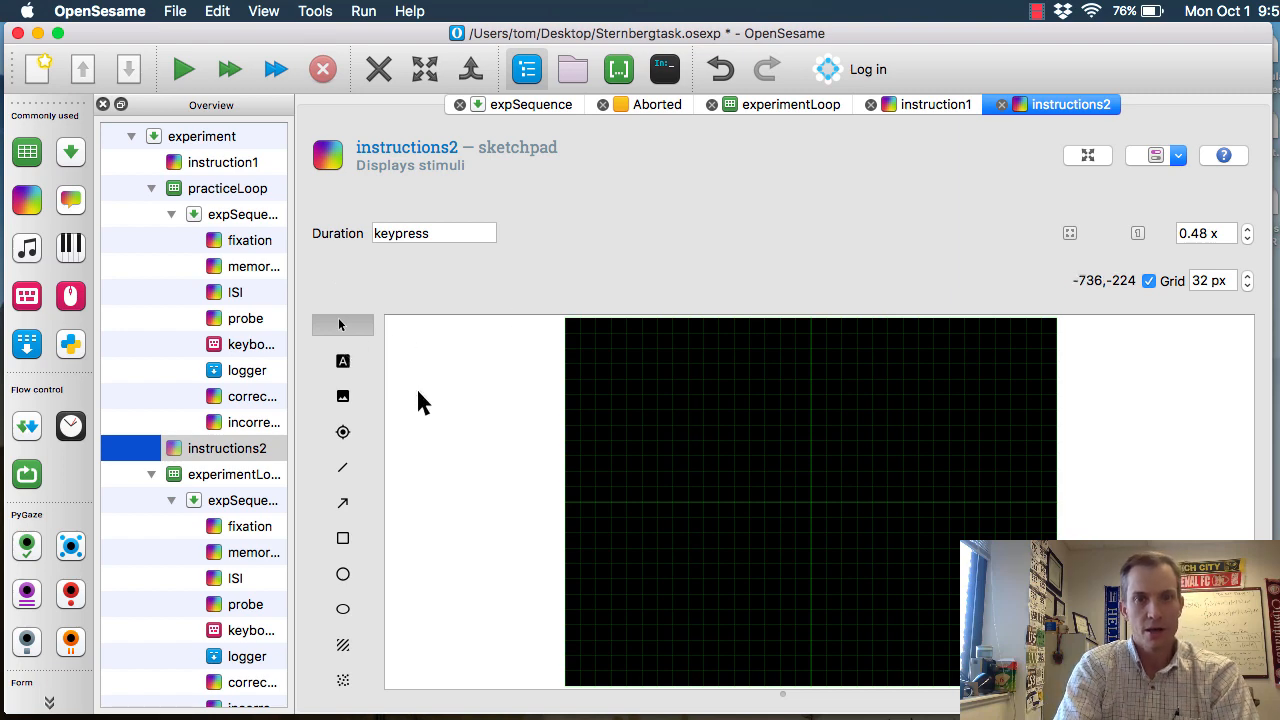
click(812, 507)
text(OK, ready to startr the)
key(BackSpace)
key(BackSpace)
key(BackSpace)
key(BackSpace)
text(the main experiment?  )
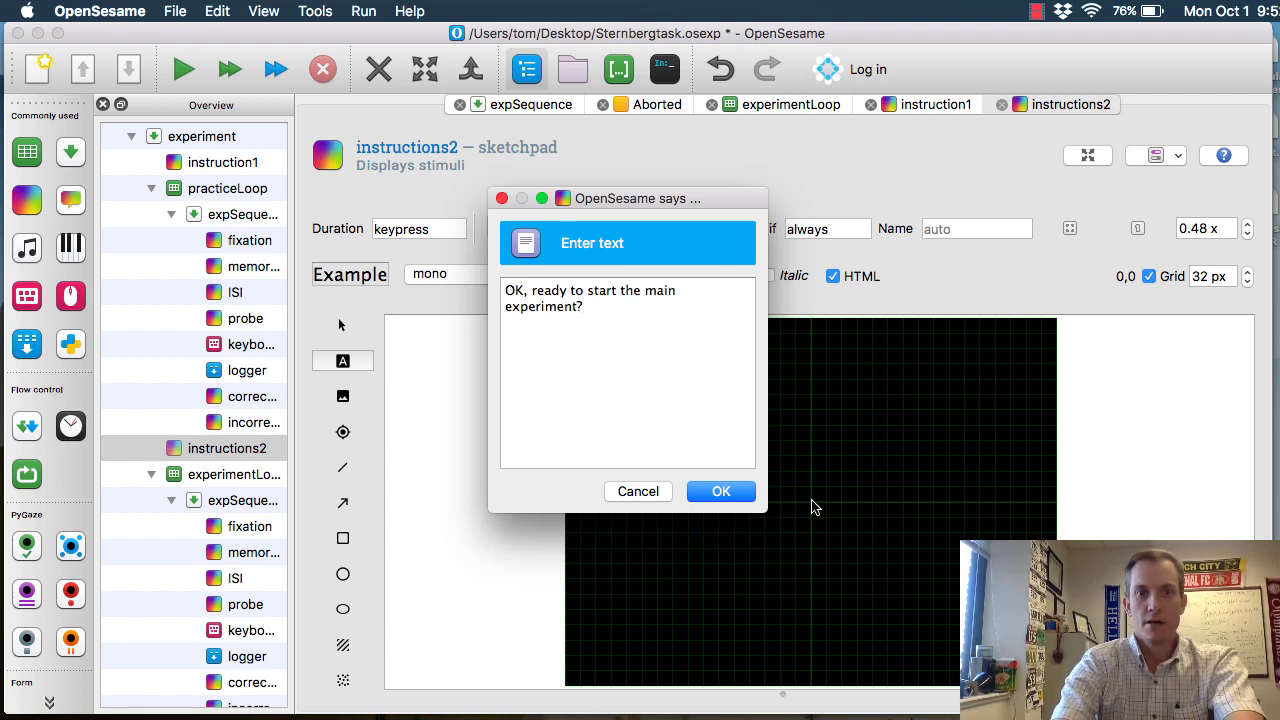
text(Remember:)
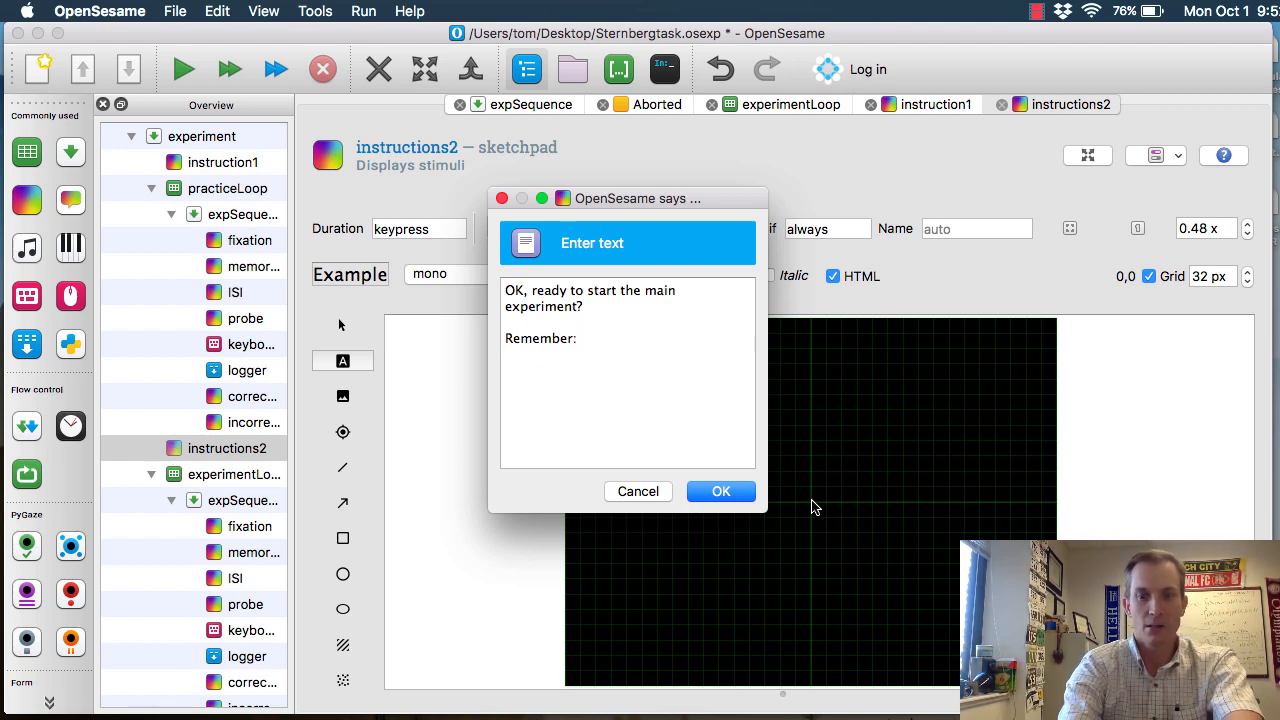
Add a "Remember:" list with "press Left Arrow for IN the sequence" and "press Right Arrow if NOT in the sequence"
text(press Left Arrow for IN the sequence   - )
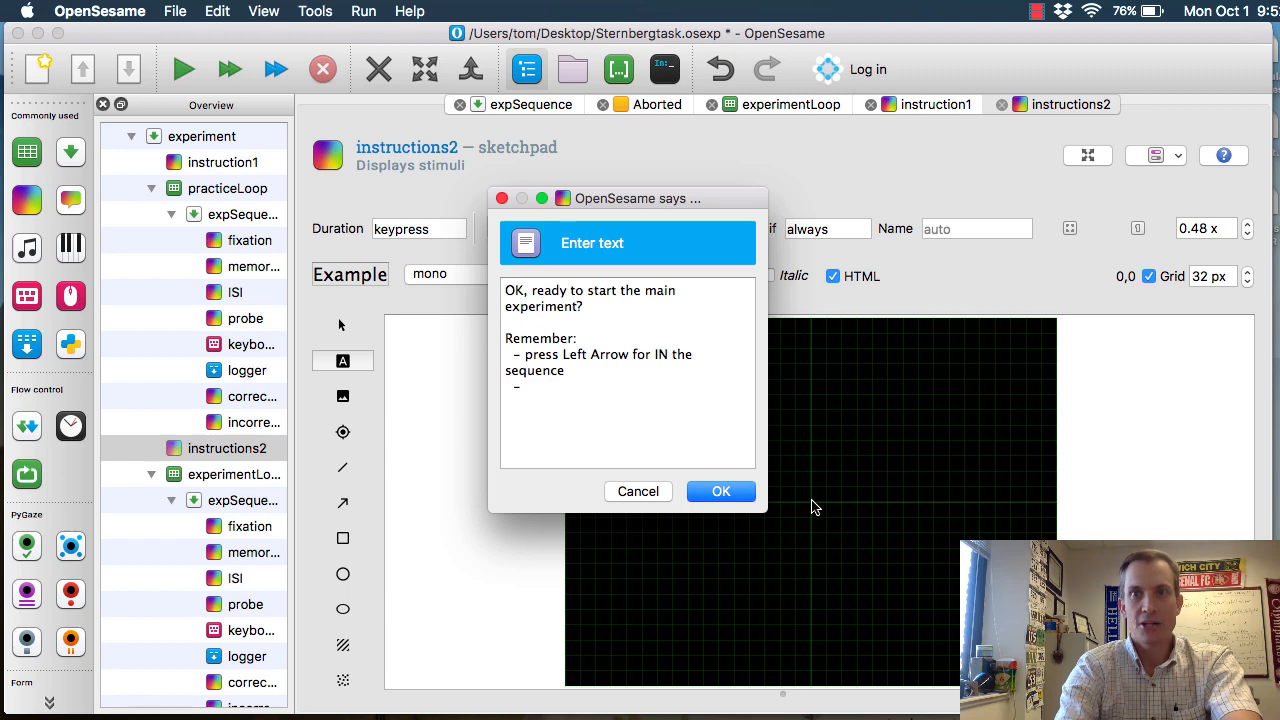
text(press Right A)
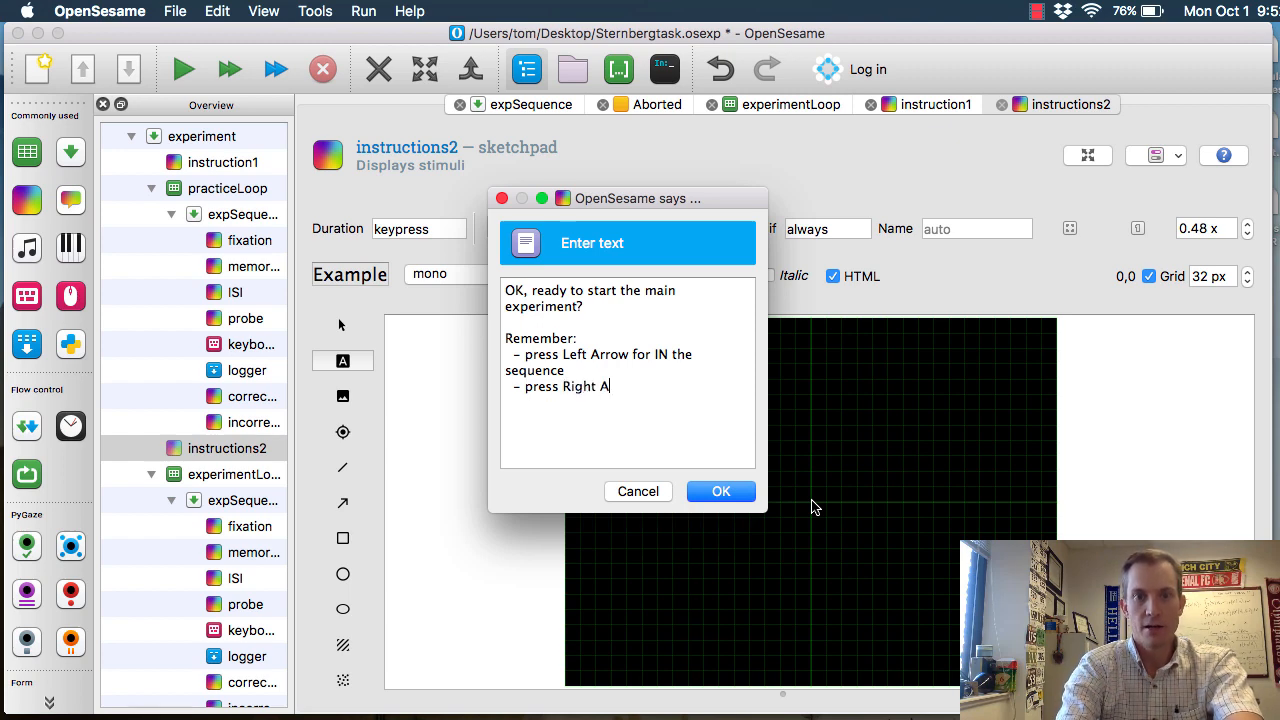
text(rrow if NO)
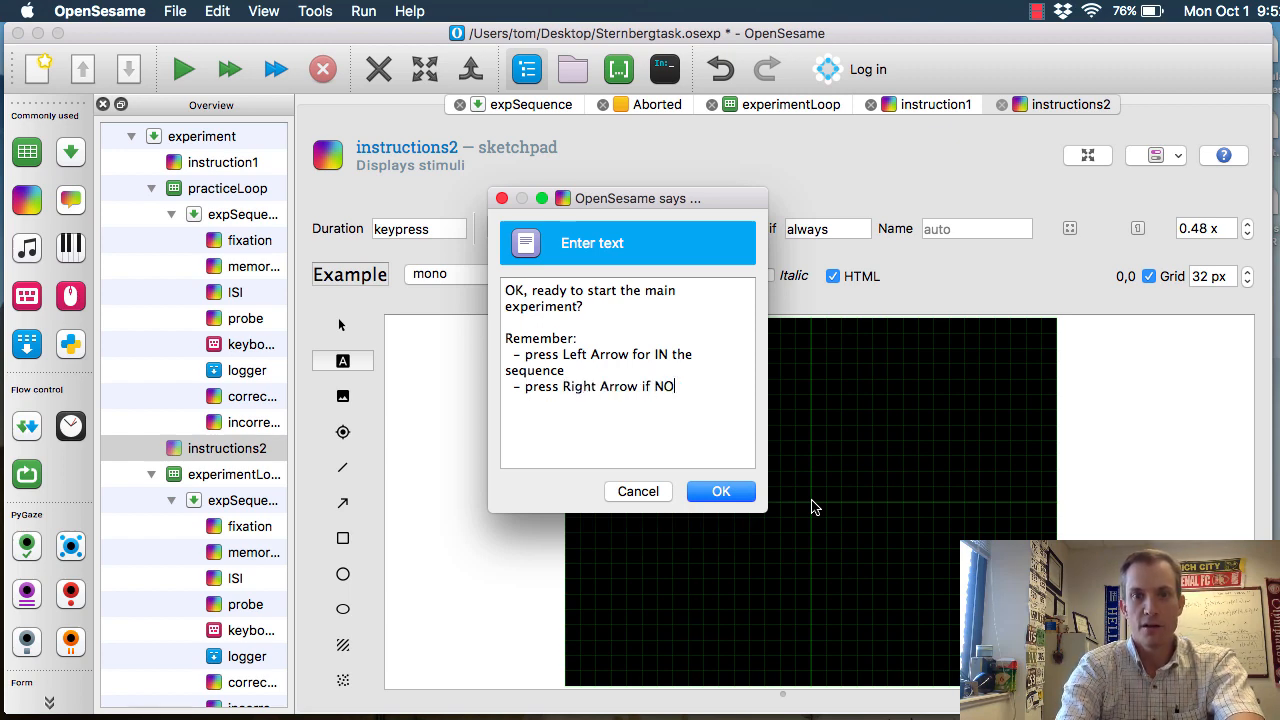
text(T in the sequence)
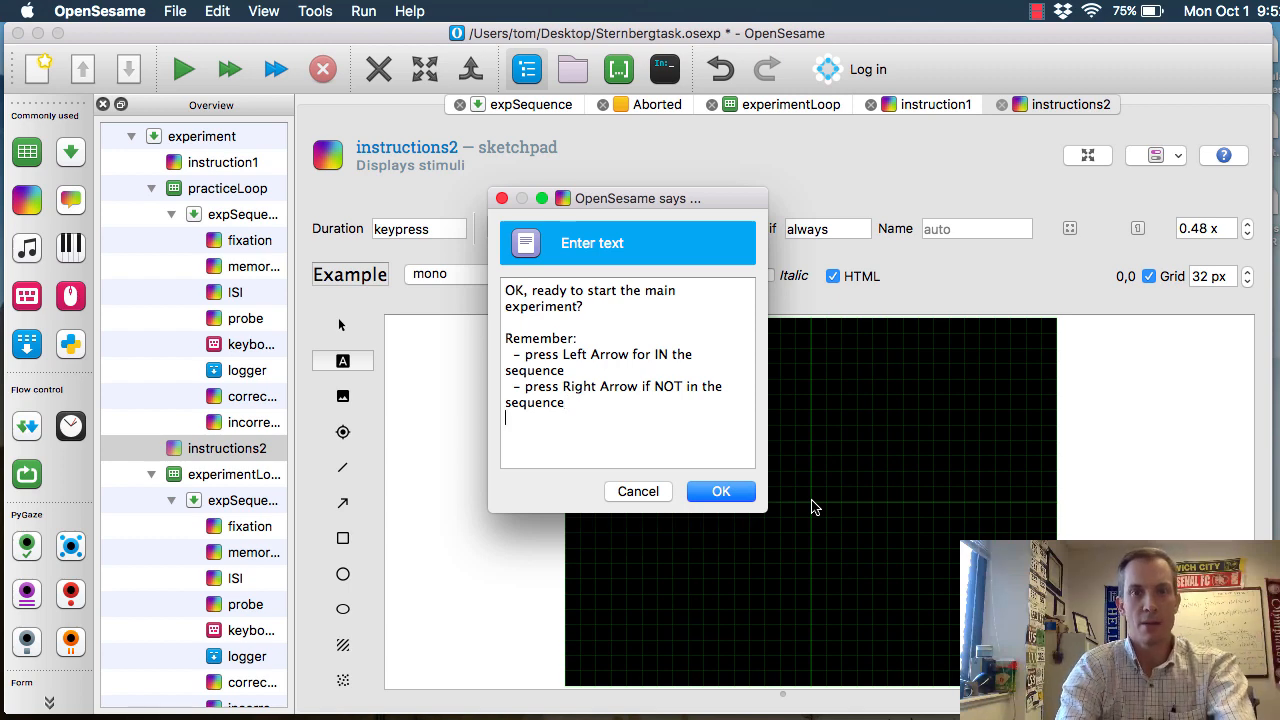
Add the paragraph "Try to respond as quickly and as accurately as possible." below the reminder list
text(Try to respond as quickly and as accurately as possible.)
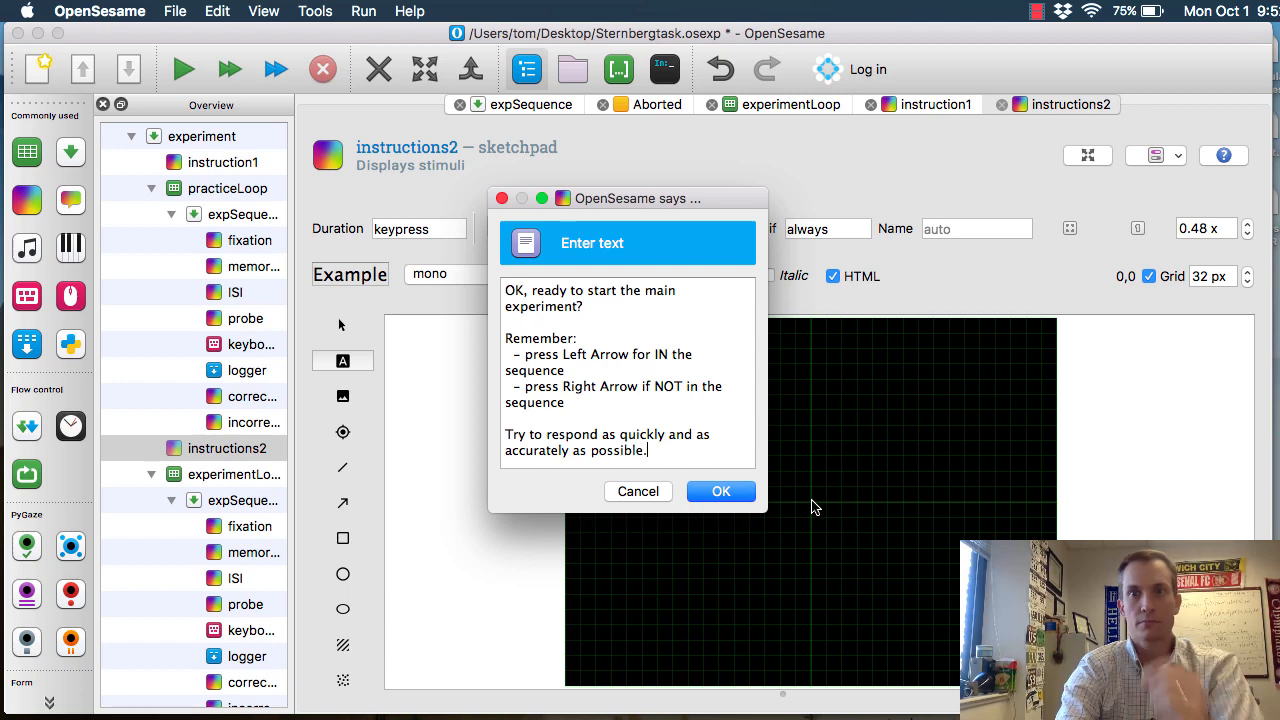
Add the closing line "When you are ready to proceed, press either arrow key." and place the text on the instructions2 sketchpad
key(Return)
text(When you are ready to proceed, press either arrow key.)
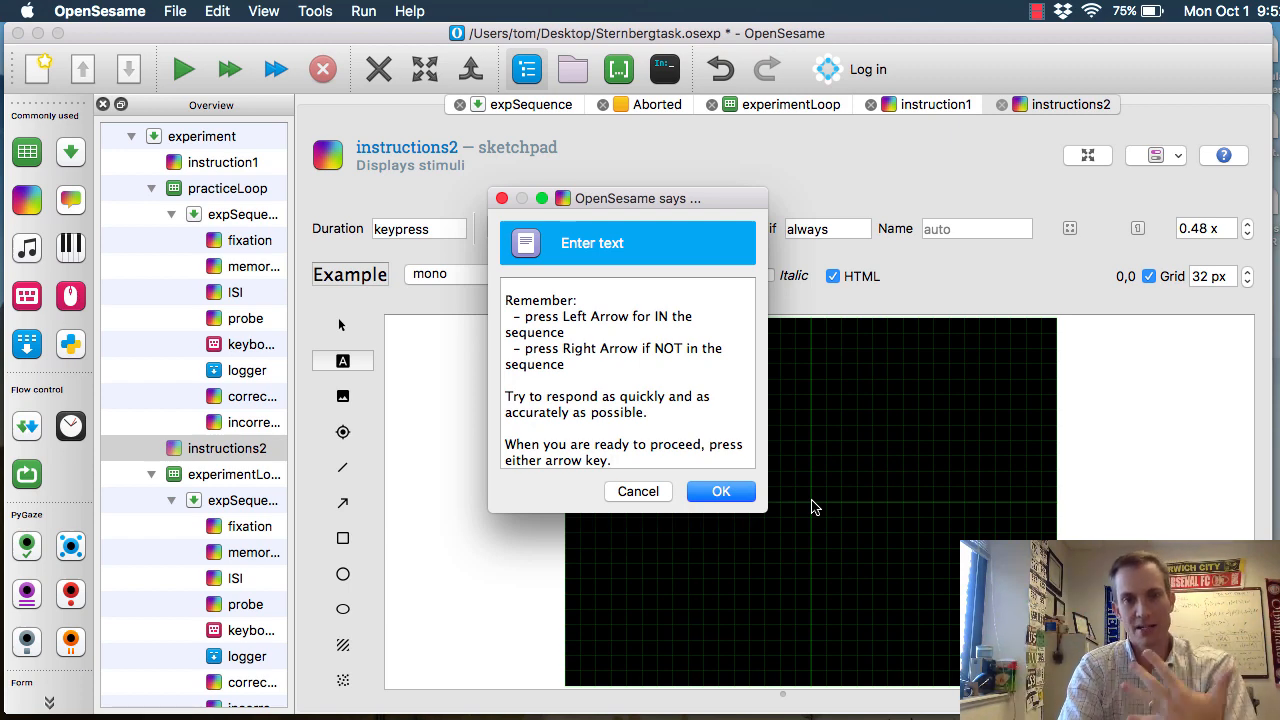
click(721, 497)
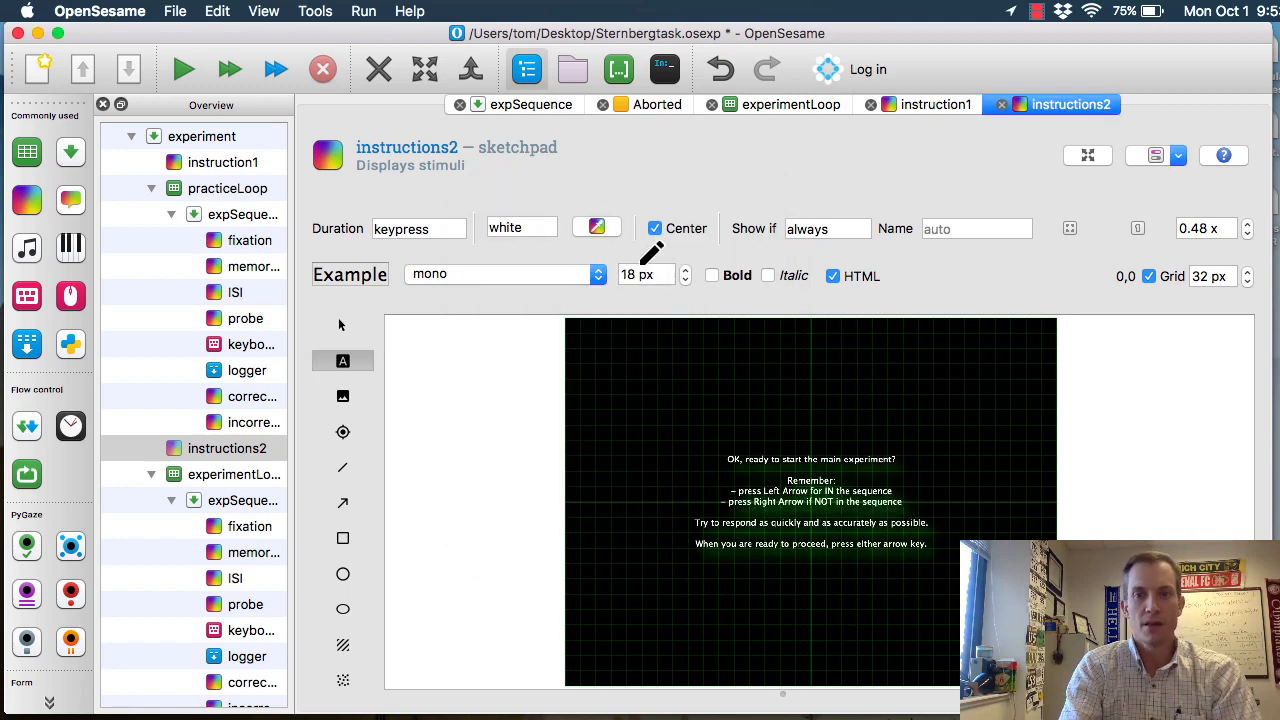
Set the font size of the instructions2 text to 24 px
drag(655, 275, 577, 272)
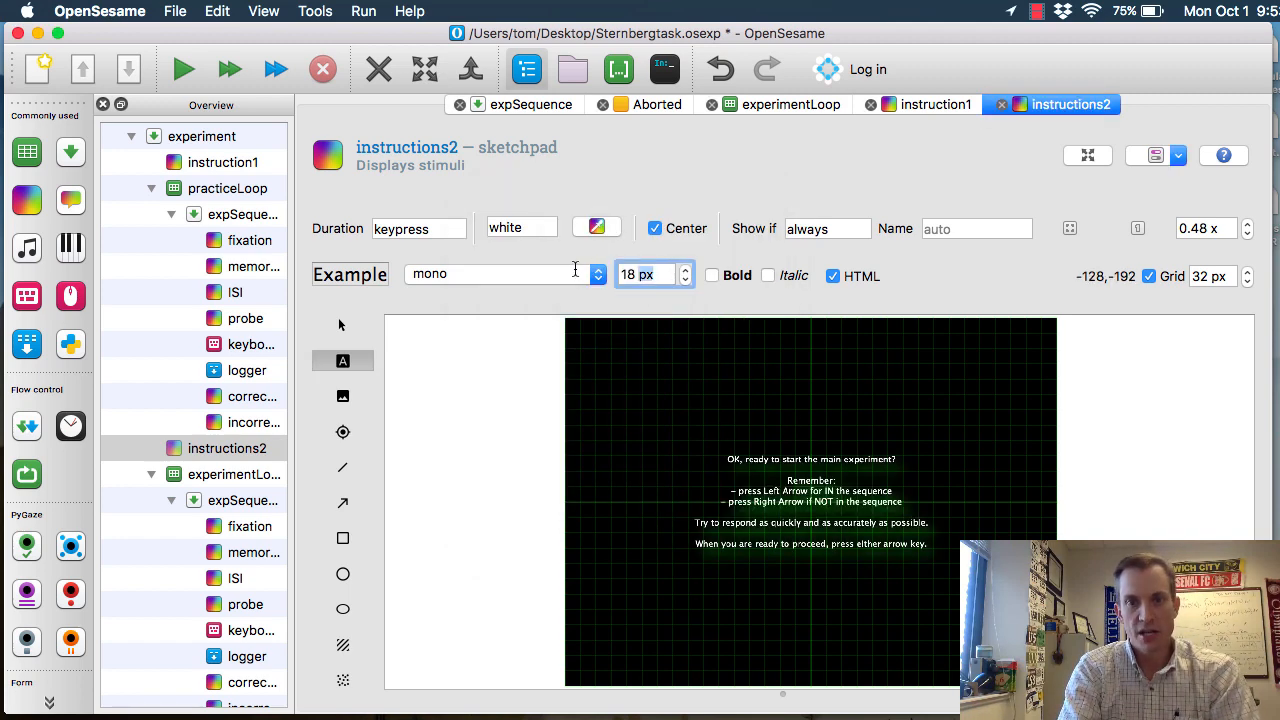
text(24)
key(Return)
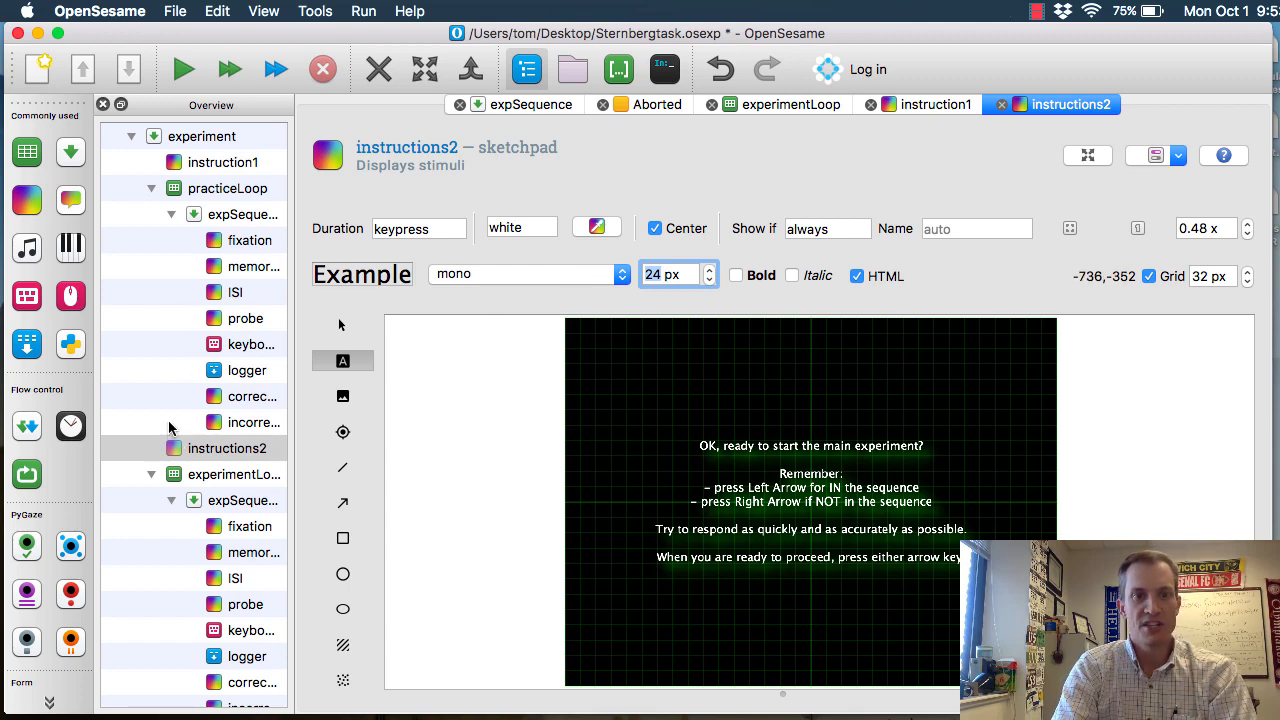
Insert a new sketchpad after experimentLoop at the end of the experiment sequence
scroll(166, 430, down, 2)
mouse_move(28, 198)
mouse_down()
mouse_move(88, 278)
mouse_move(218, 381)
mouse_move(224, 410)
mouse_move(180, 315)
mouse_move(315, 455)
mouse_up()
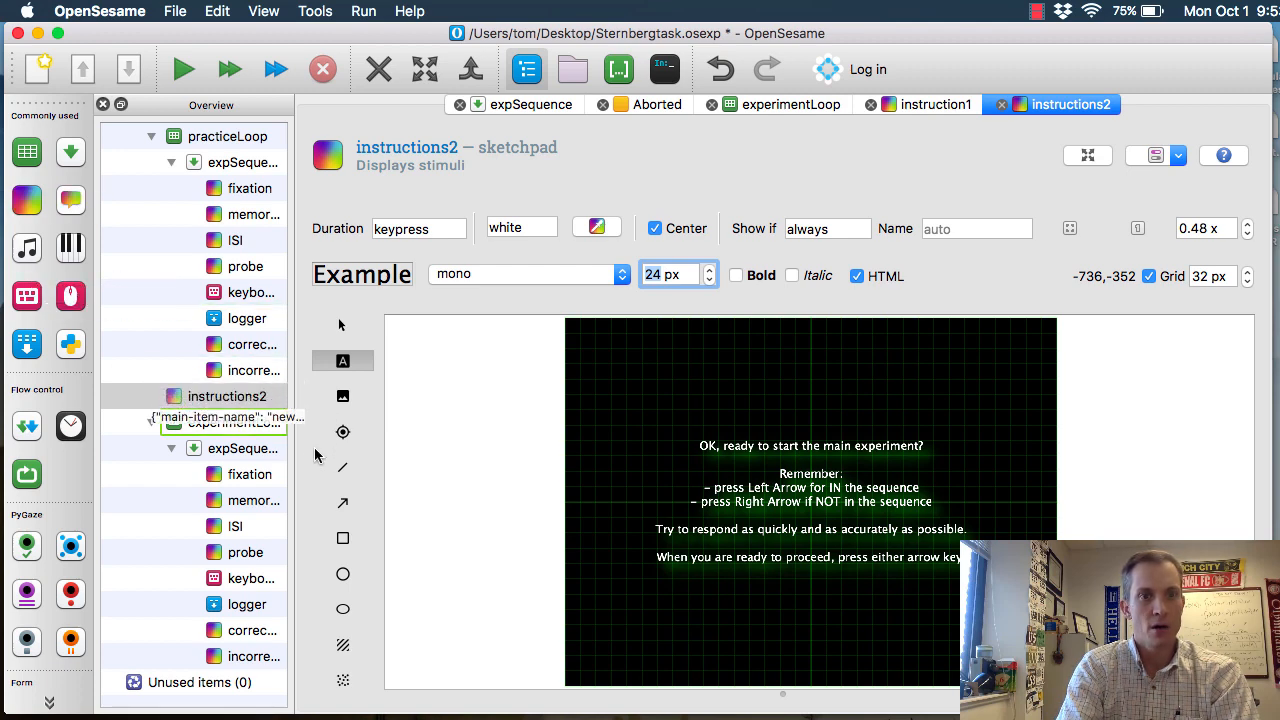
click(23, 208)
drag(74, 304, 233, 466)
click(234, 459)
click(228, 703)
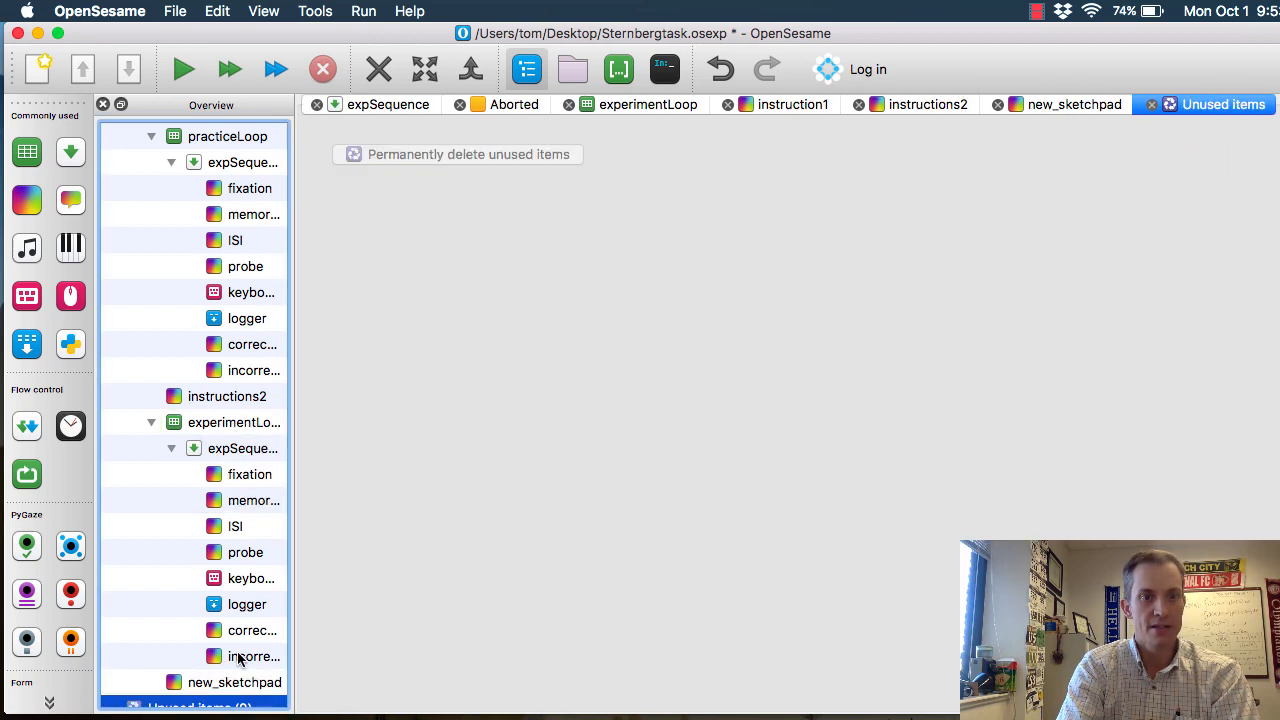
Rename the new sketchpad at the end of the experiment sequence to thankYou
key(Up)
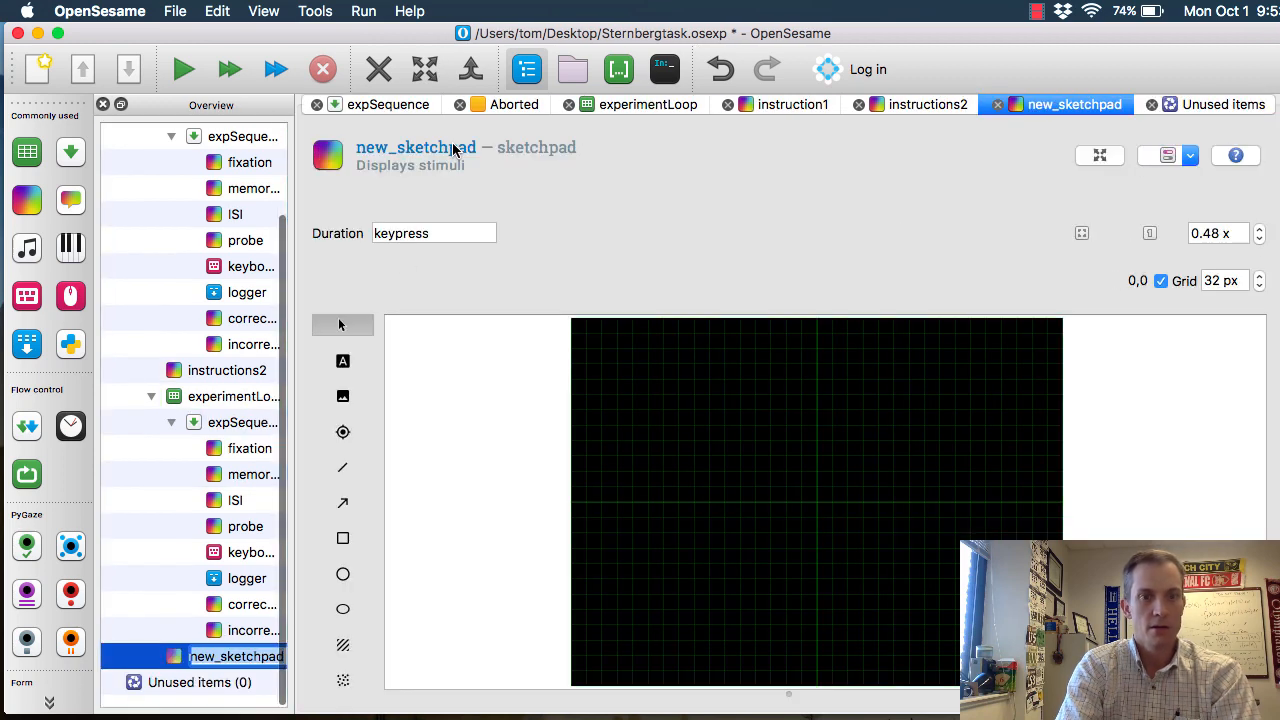
click(453, 146)
text(thankYou)
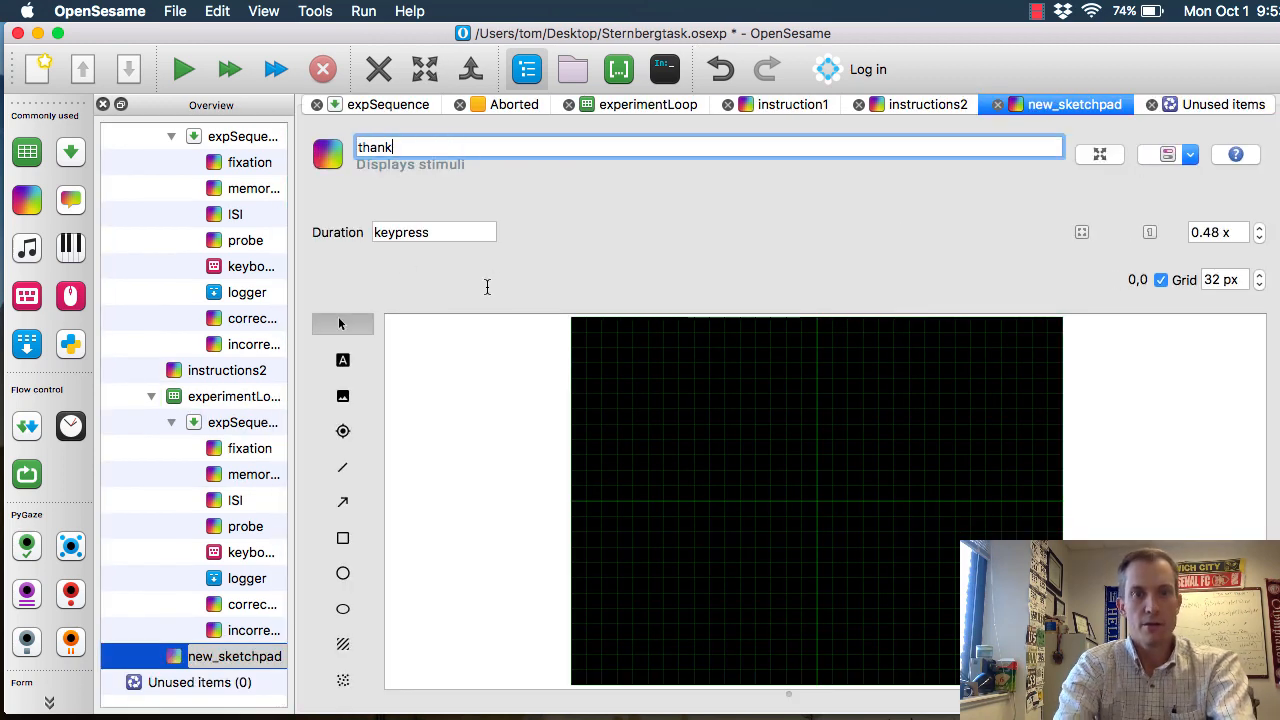
key(Return)
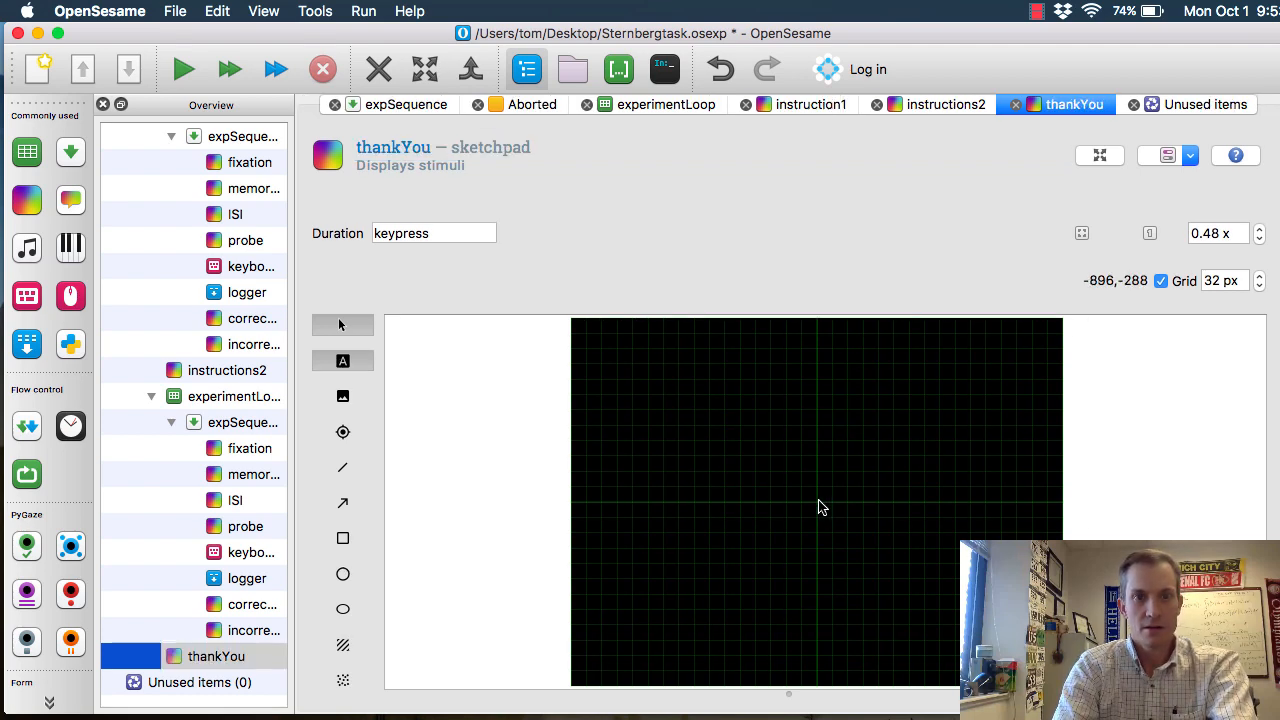
Add the text "Thank you for your participation!" at the centre of the thankYou sketchpad
click(343, 361)
click(910, 572)
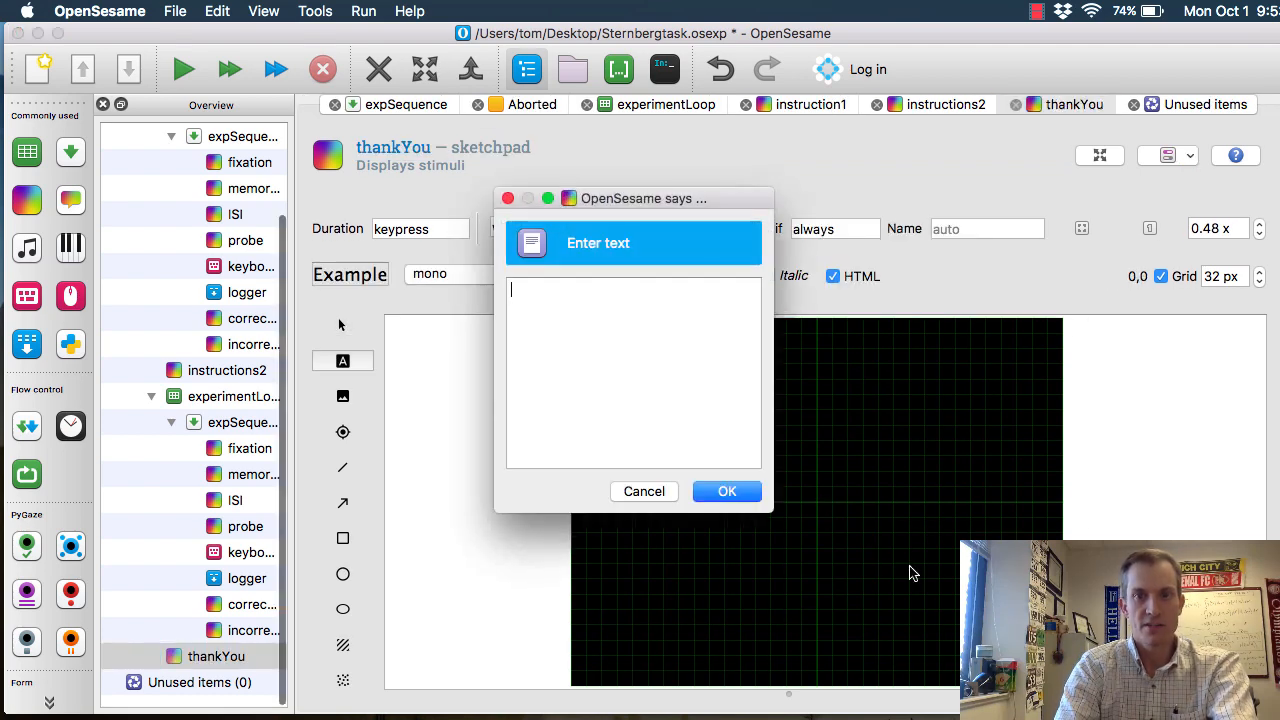
text(Thank you for )
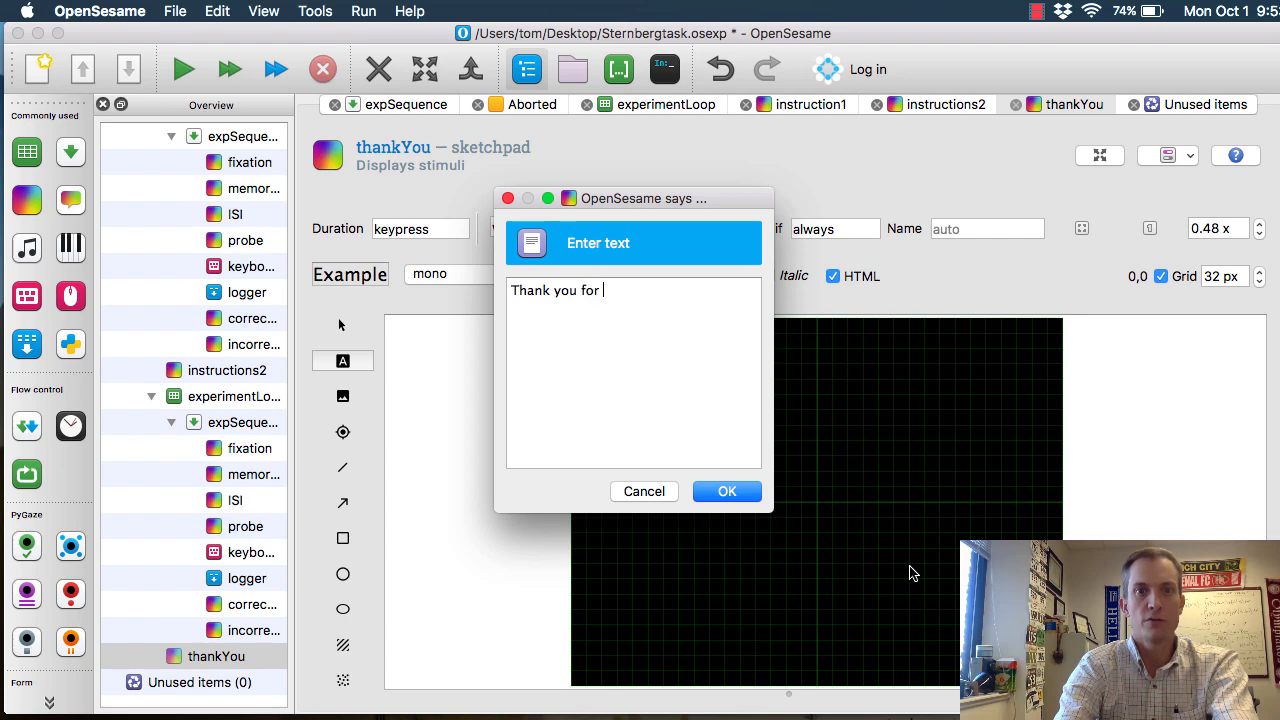
text(your participation!)
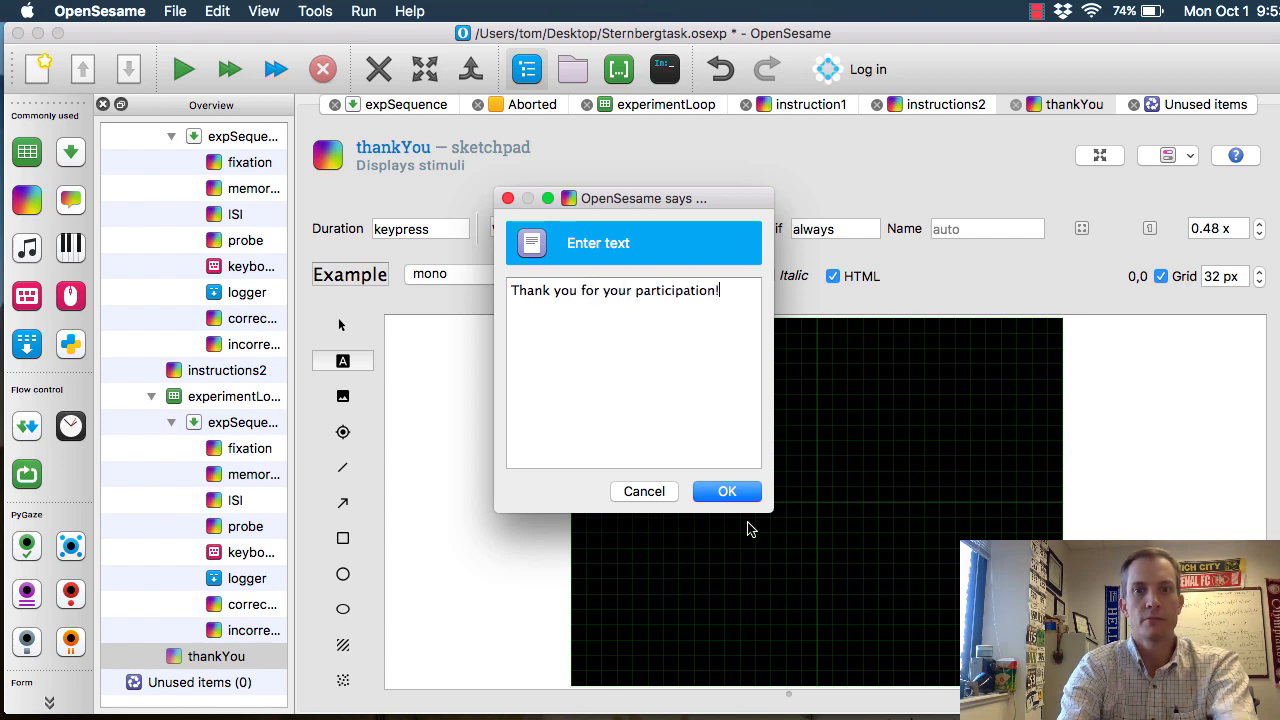
key(Return)
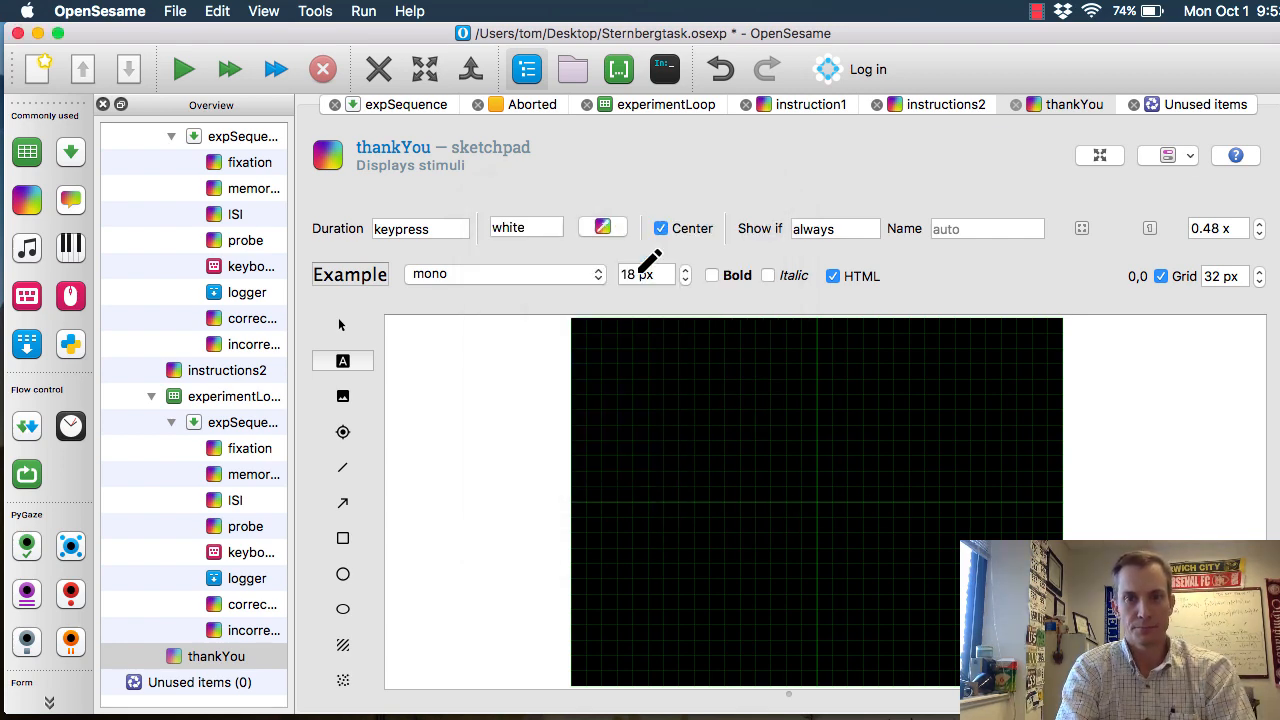
Set the font size of the thank-you text to 24 px
key(Tab)
text(24)
key(Return)
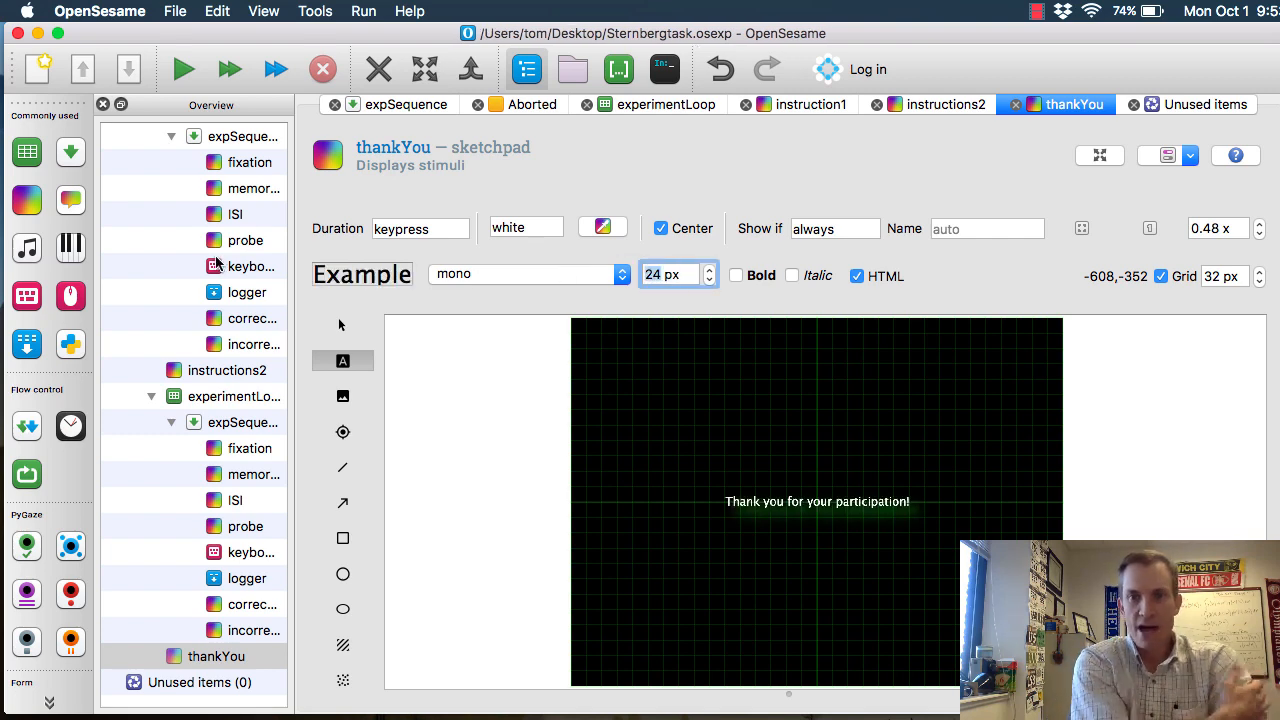
Close the expSequence and Aborted pages and run the experiment in a window as subject 1, logging to subject-1.csv on the Desktop
scroll(220, 262, up, 3)
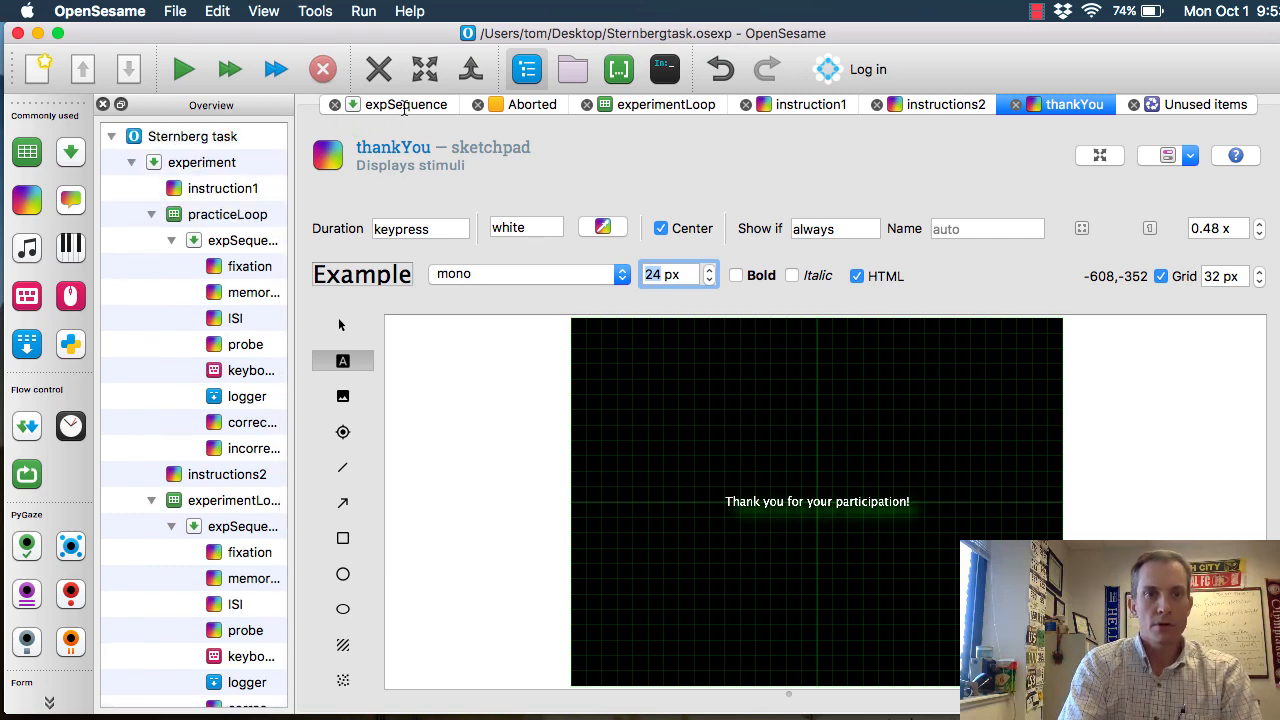
click(334, 104)
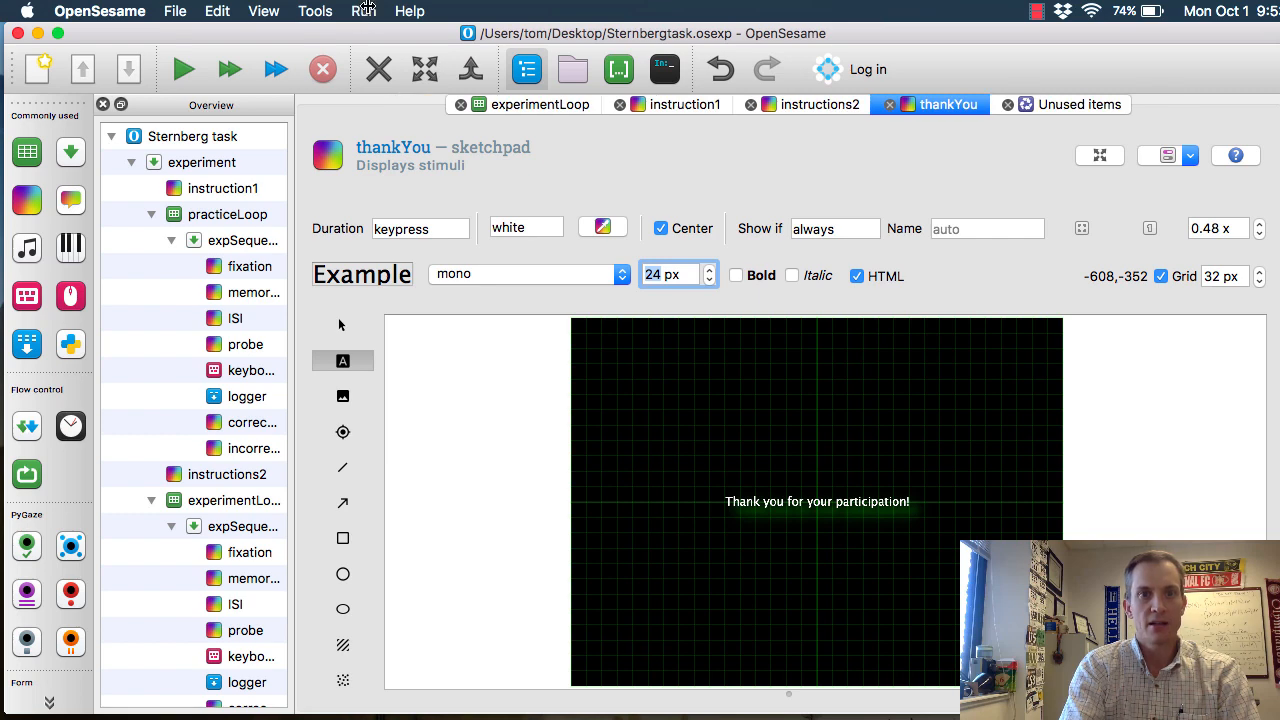
click(363, 11)
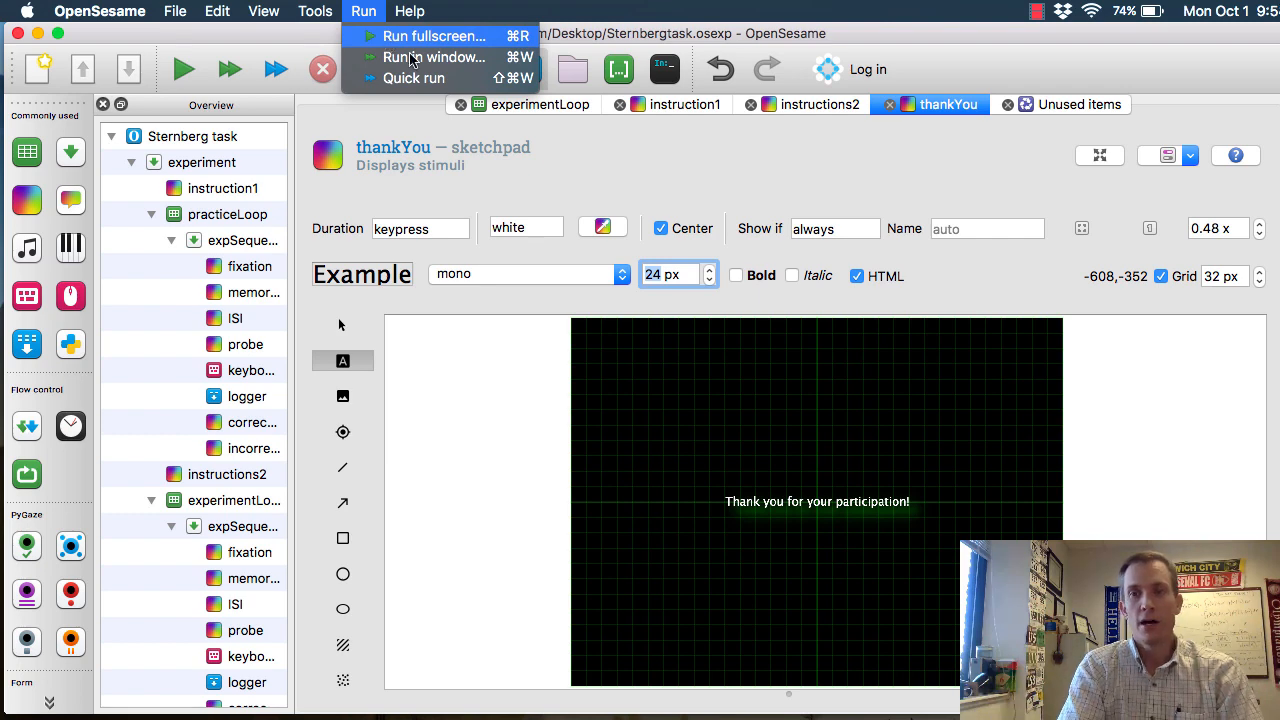
click(410, 59)
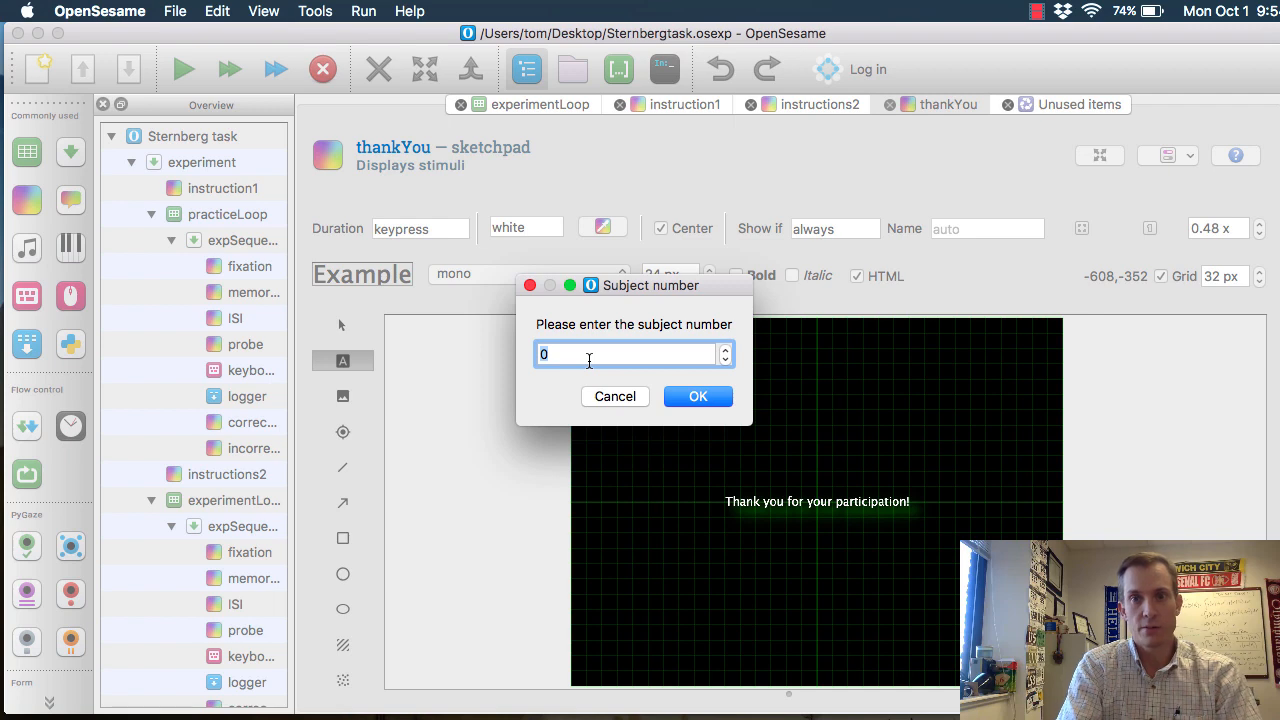
text(1)
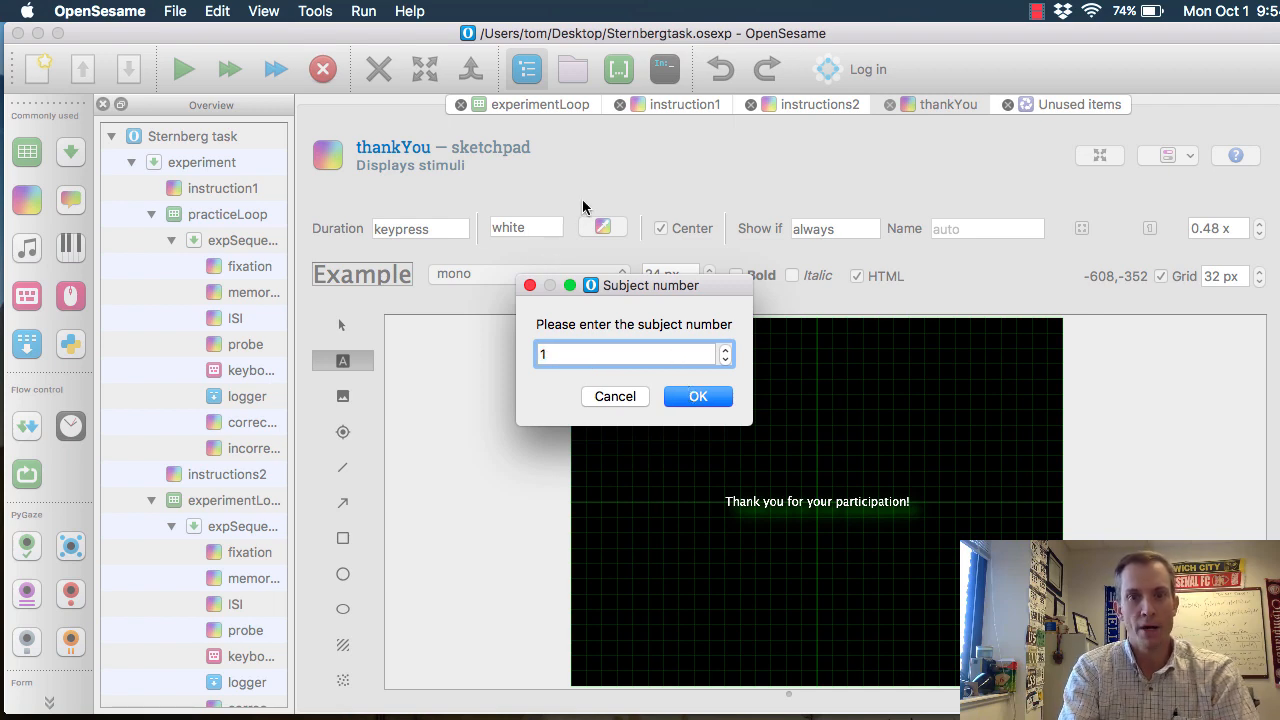
key(Return)
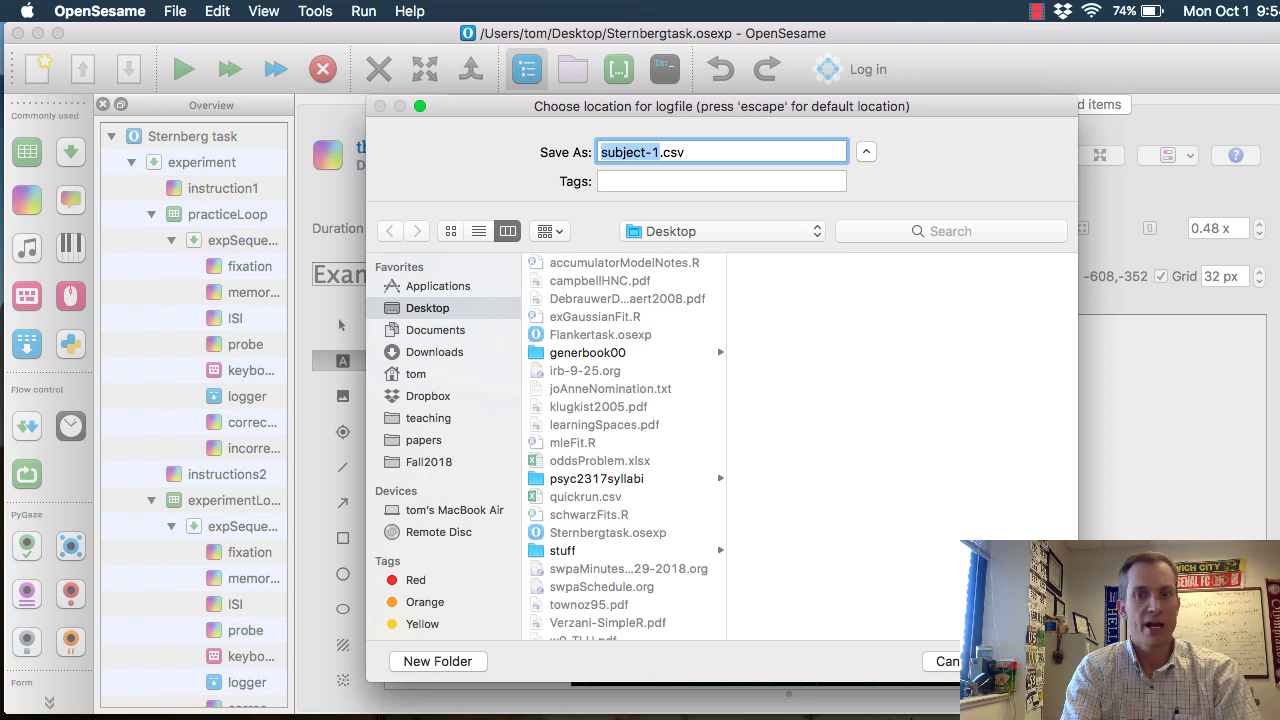
key(Return)
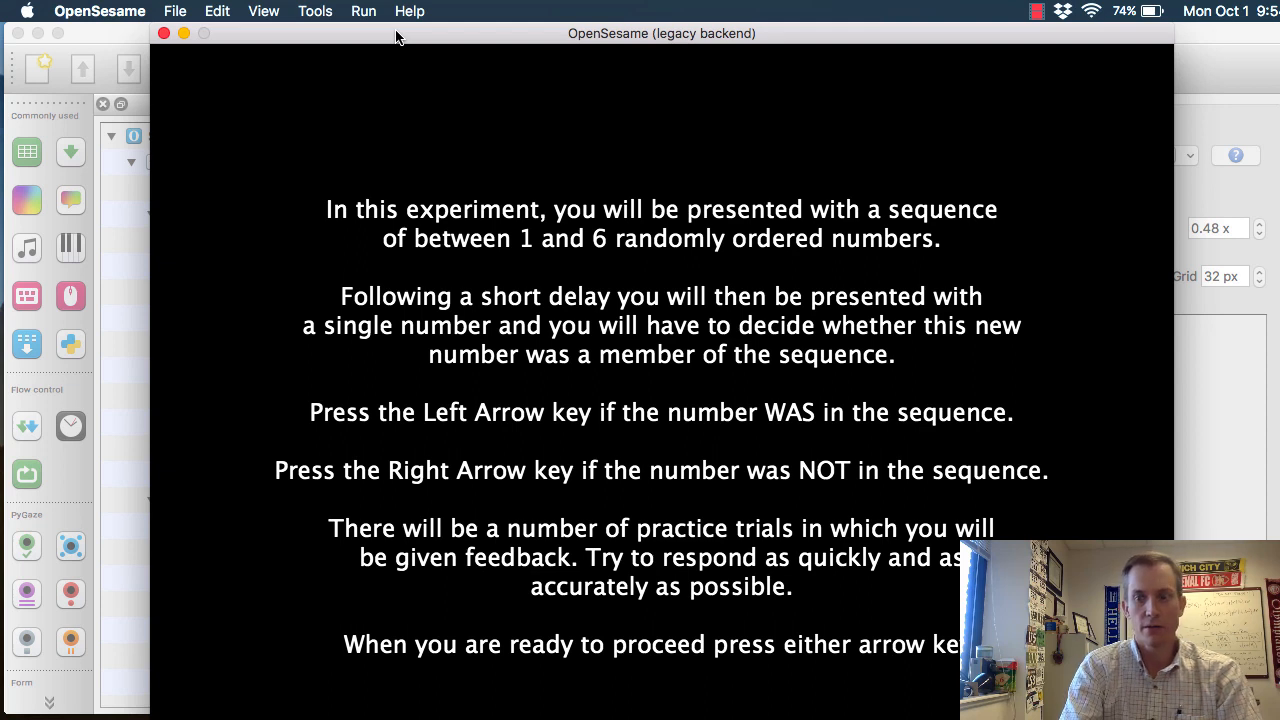
Start the practice block from the instruction screen, answer a trial as a member of the sequence, and quit the test run
key(Left)
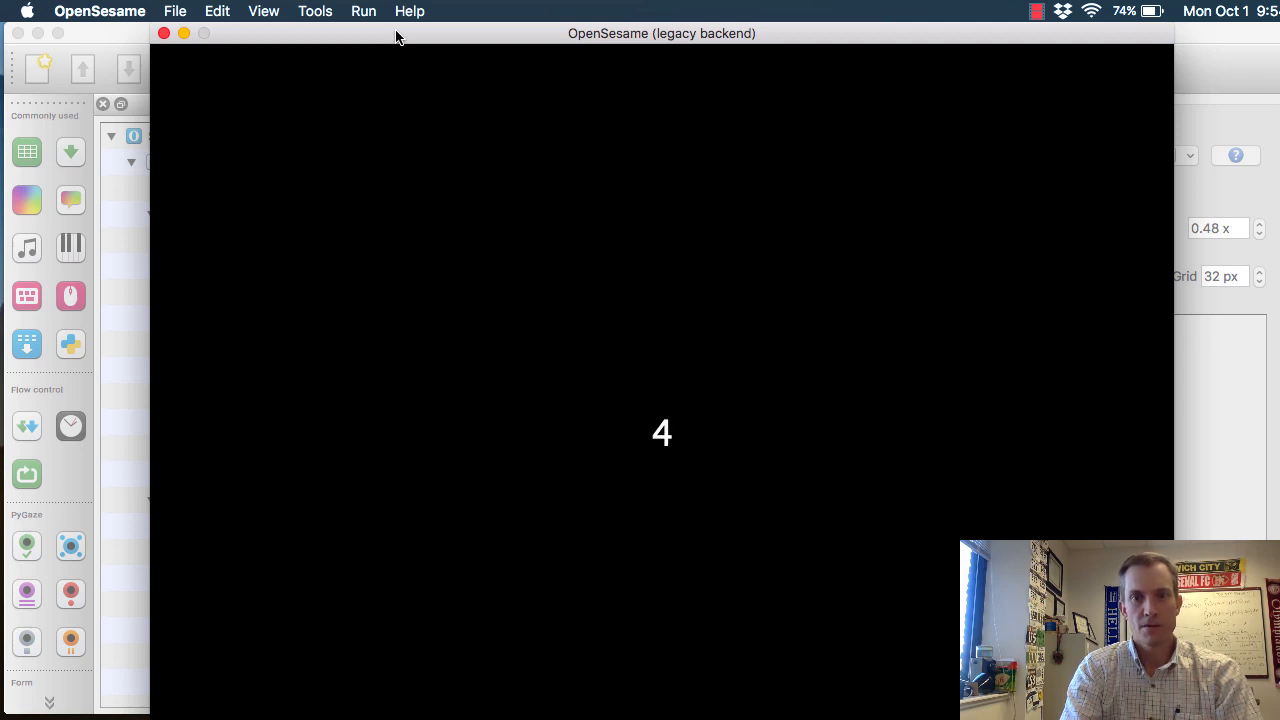
key(Left)
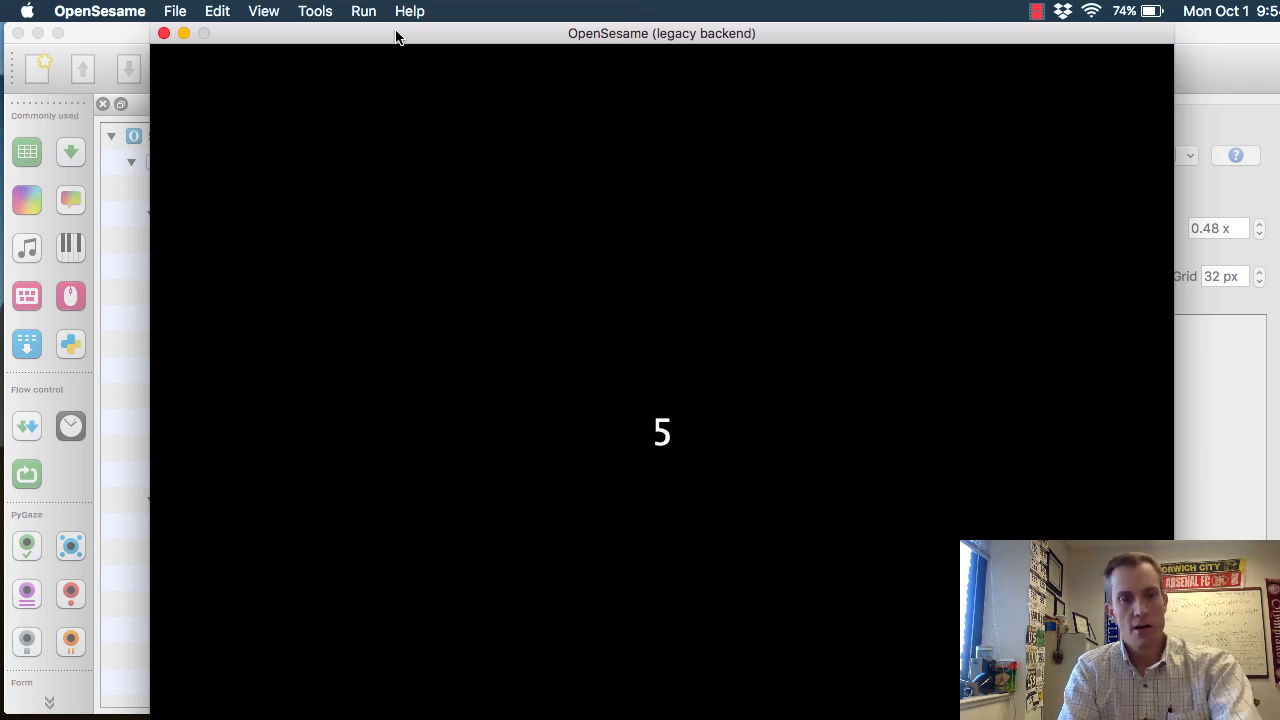
key(Escape)
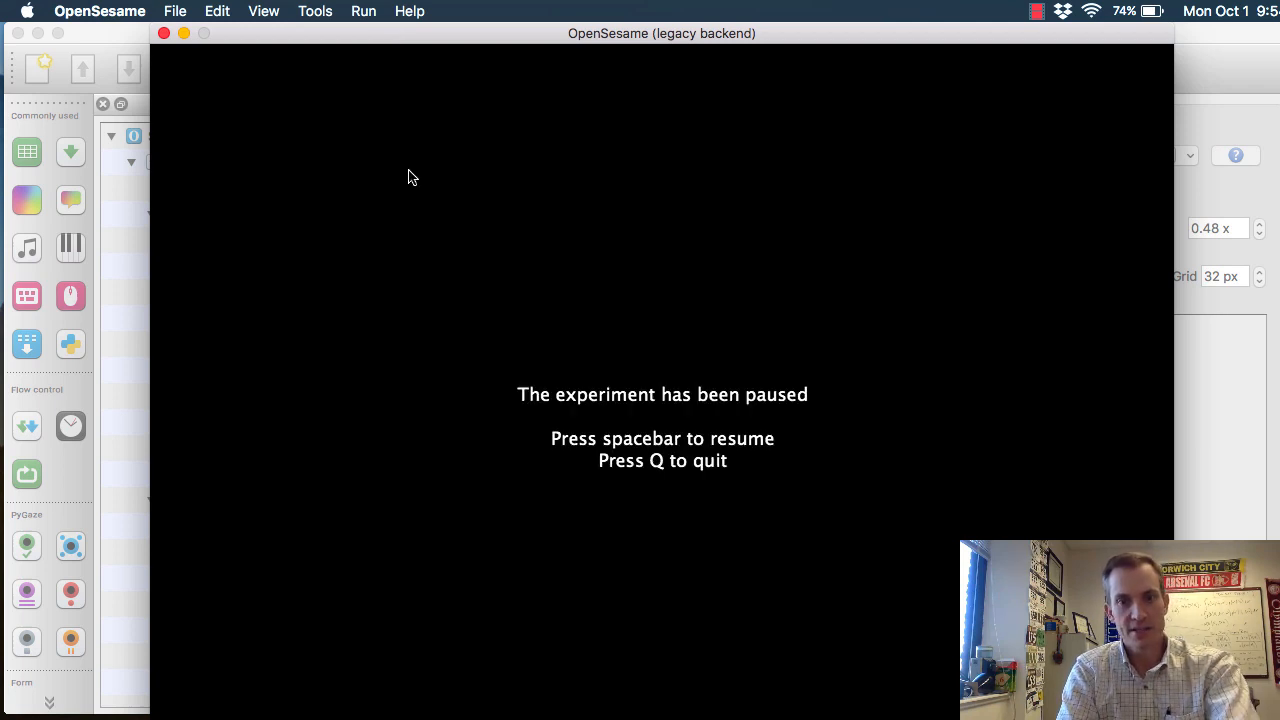
key(q)
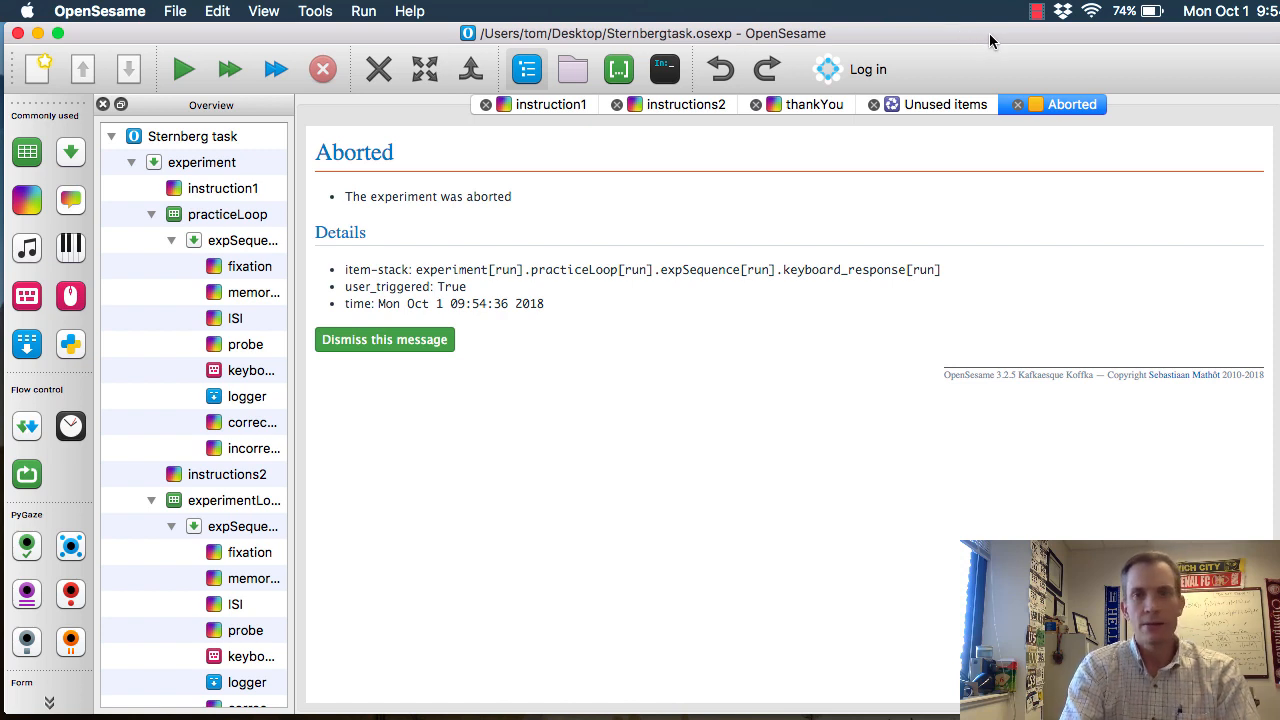
click(1036, 11)
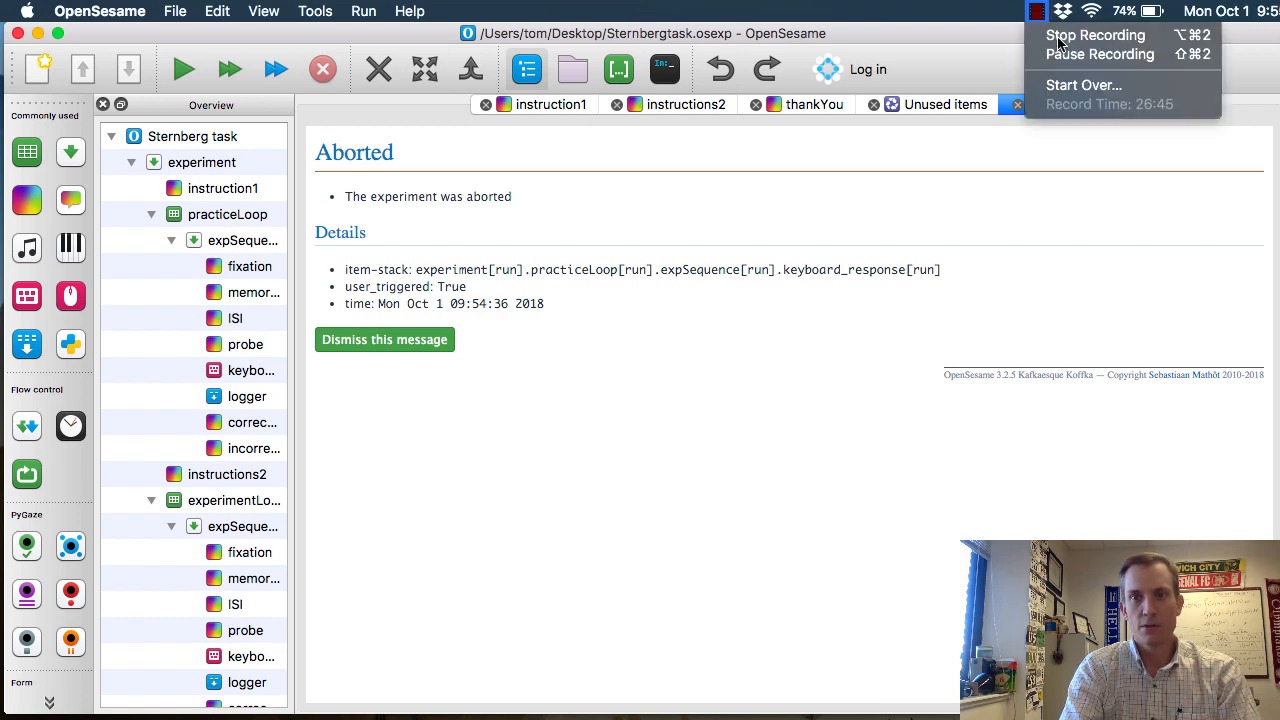